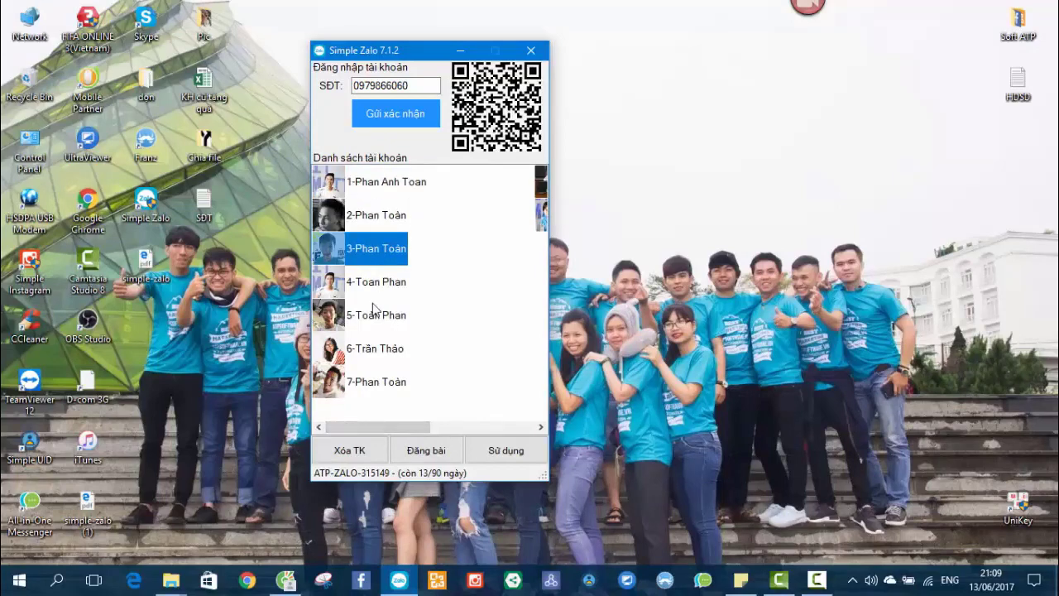
# Refresh the desktop and pick several saved accounts, ending on the first account.
pyautogui.moveTo(403, 427); pyautogui.dragTo(695, 273)
pyautogui.rightClick(694, 273)
pyautogui.click(714, 314)
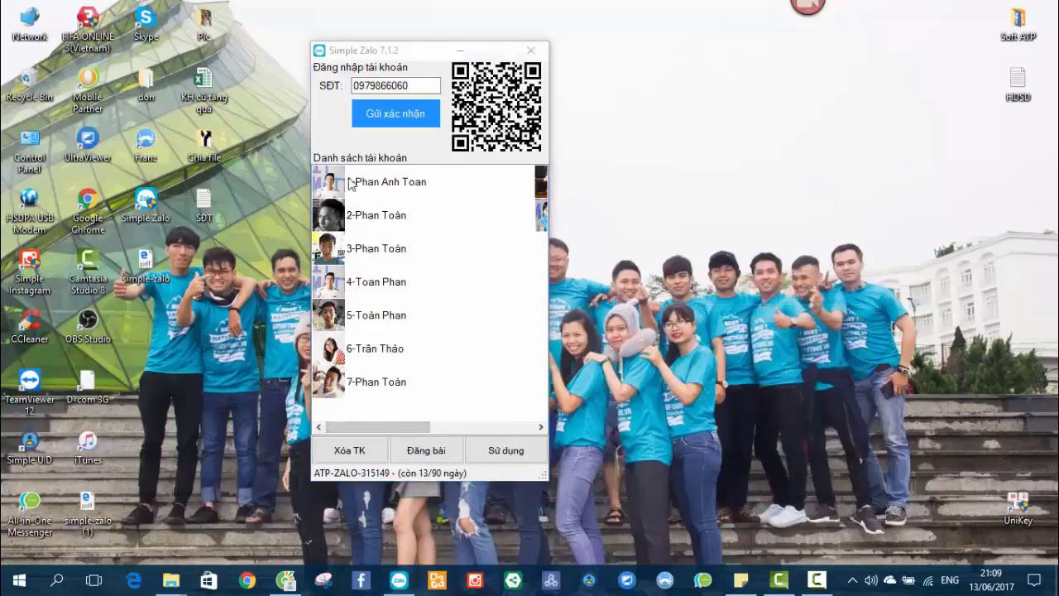
pyautogui.click(369, 351)
pyautogui.click(369, 278)
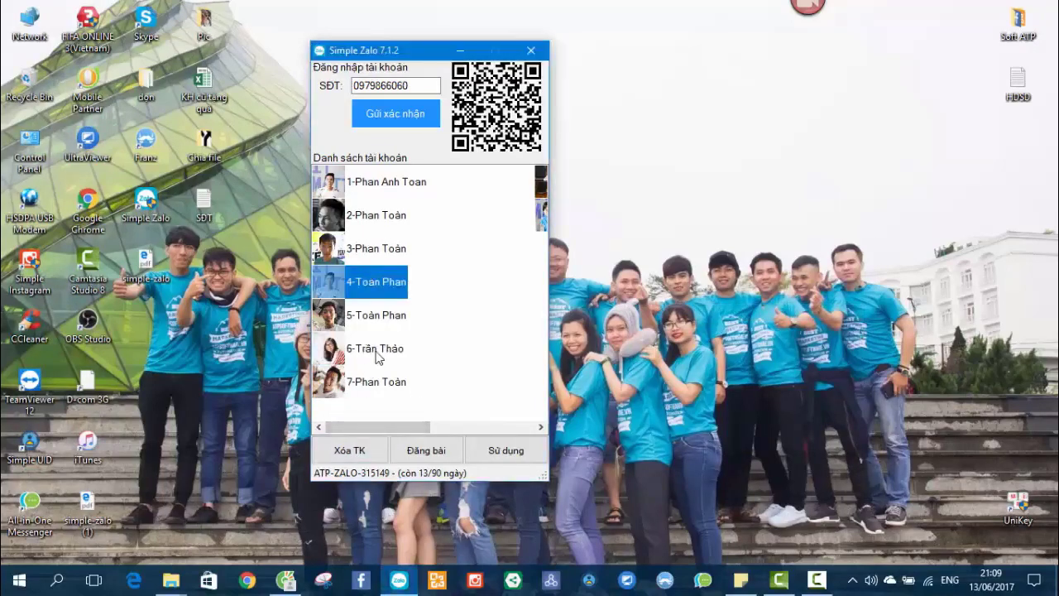
pyautogui.click(369, 381)
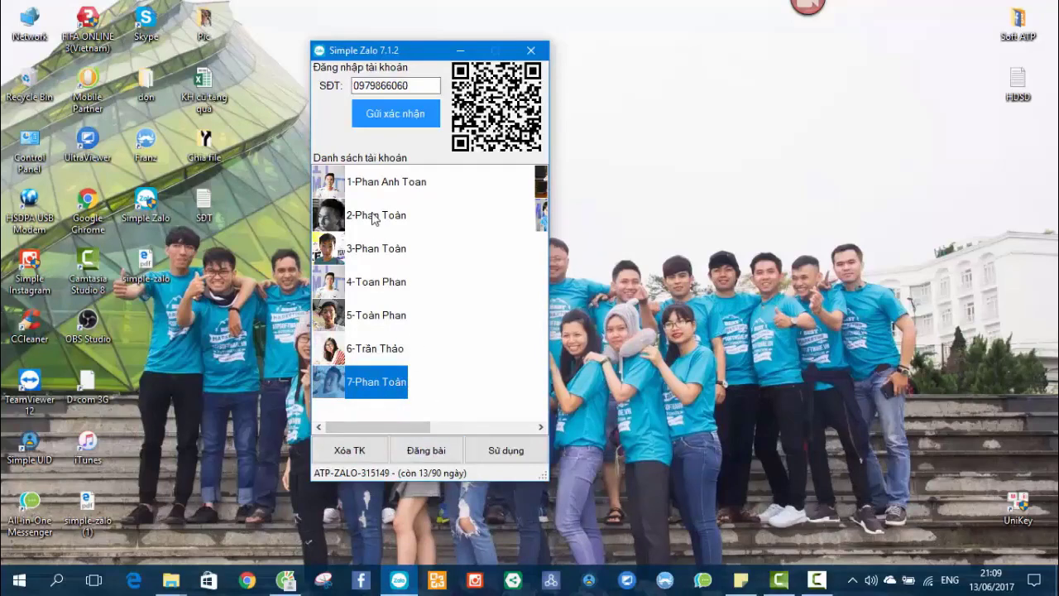
pyautogui.click(377, 187)
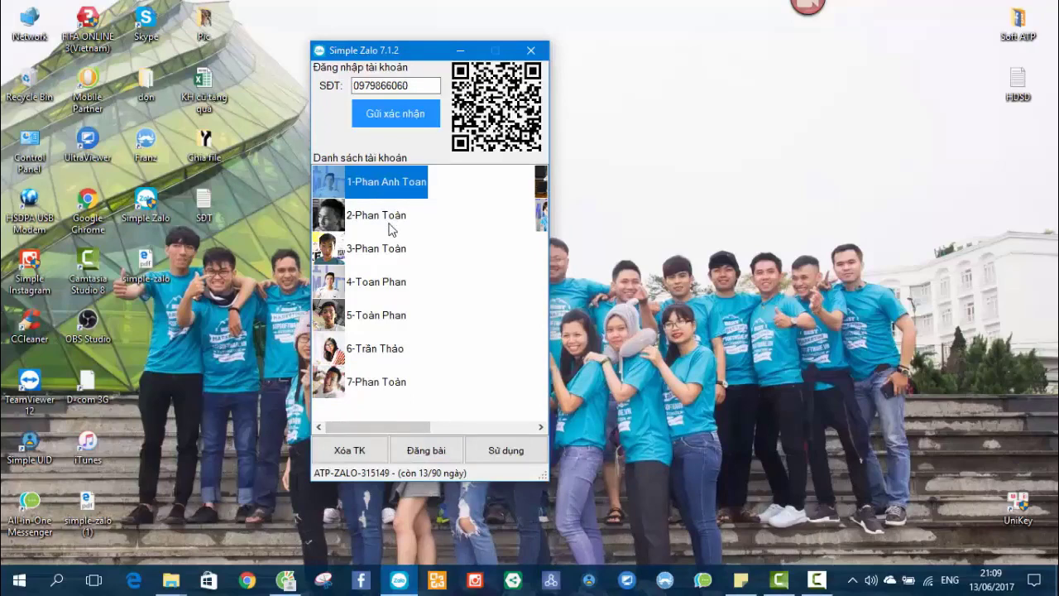
# Refresh the desktop again and bring up the Chia sẻ bài viết lên dòng thời gian window.
pyautogui.rightClick(634, 259)
pyautogui.click(662, 296)
pyautogui.click(425, 450)
pyautogui.moveTo(215, 92); pyautogui.dragTo(399, 88)
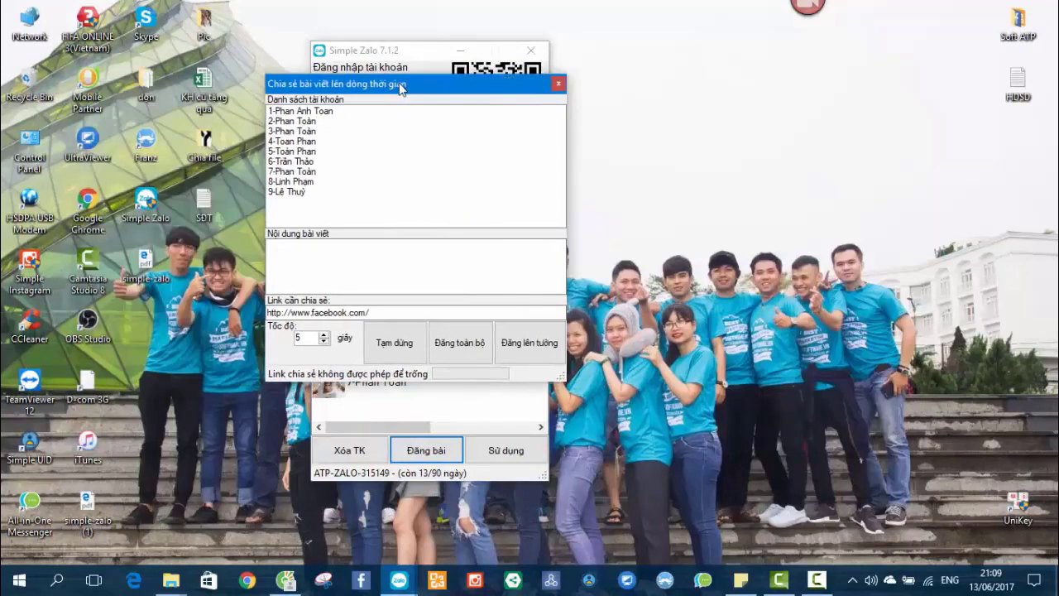
pyautogui.click(300, 173)
pyautogui.click(320, 248)
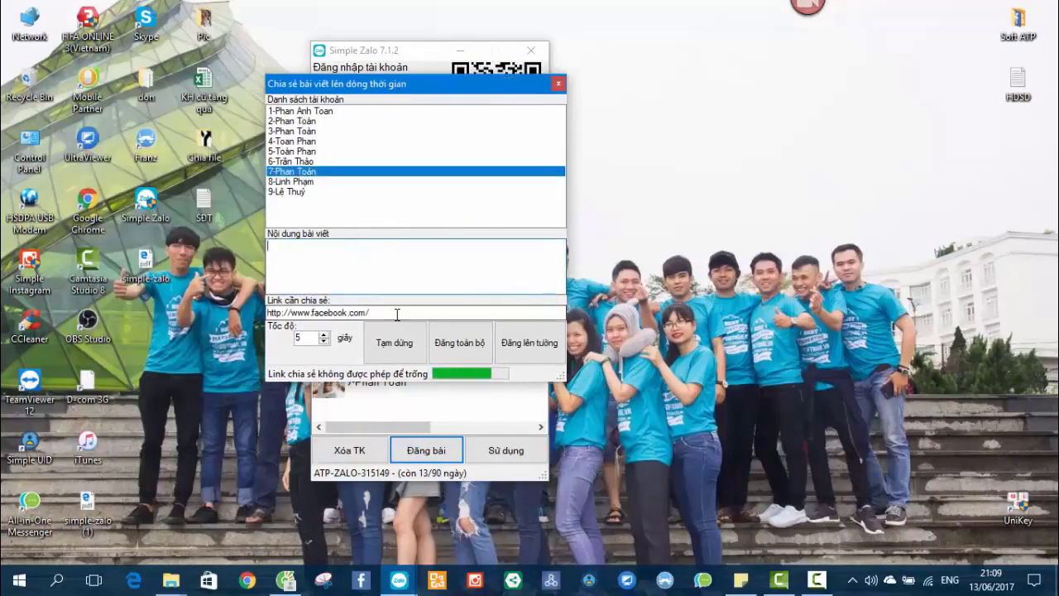
pyautogui.moveTo(388, 312); pyautogui.dragTo(267, 312)
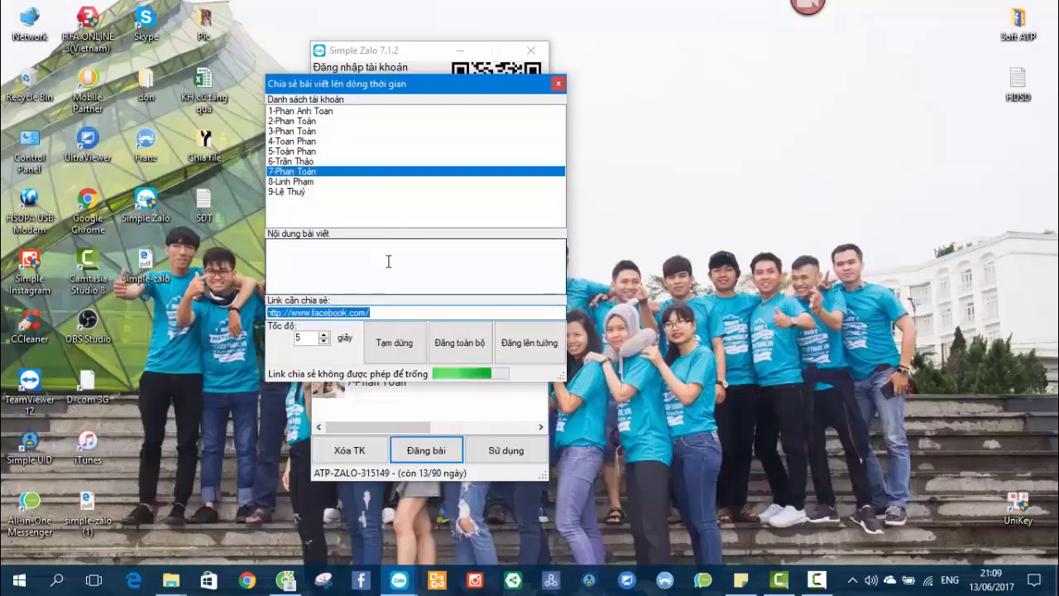
pyautogui.press('Delete')
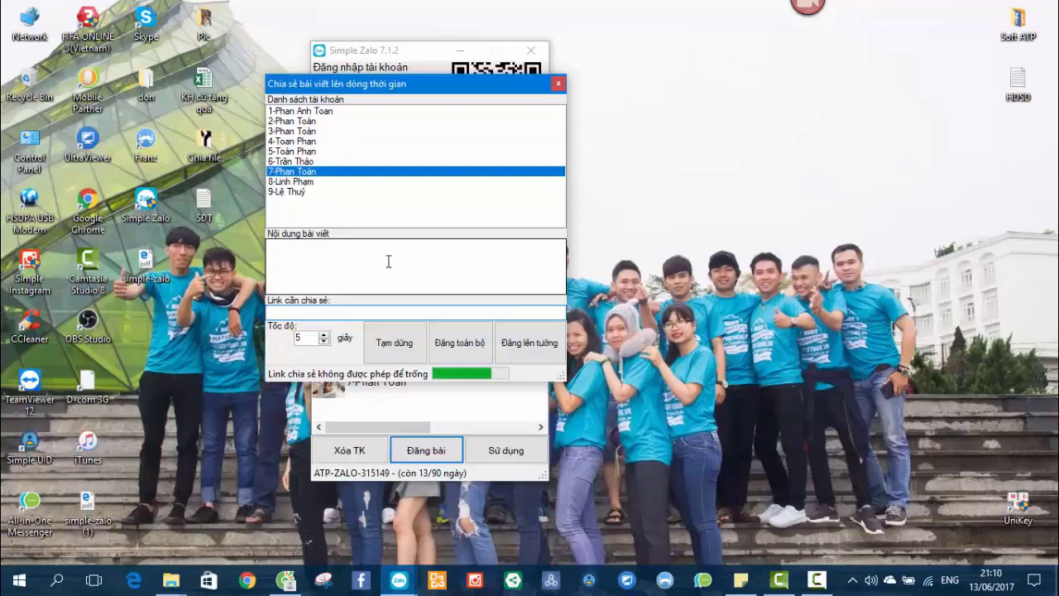
# Select the first account and post content box, then switch to the ATP Software tab.
pyautogui.click(303, 113)
pyautogui.click(368, 265)
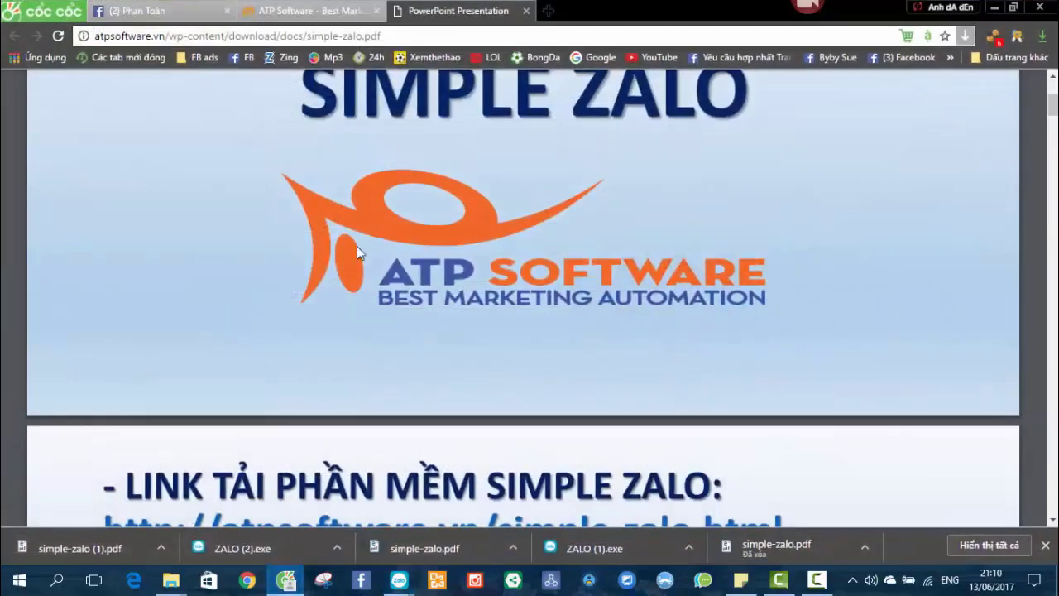
pyautogui.hotkey('ctrl', 'shift', 'Tab')
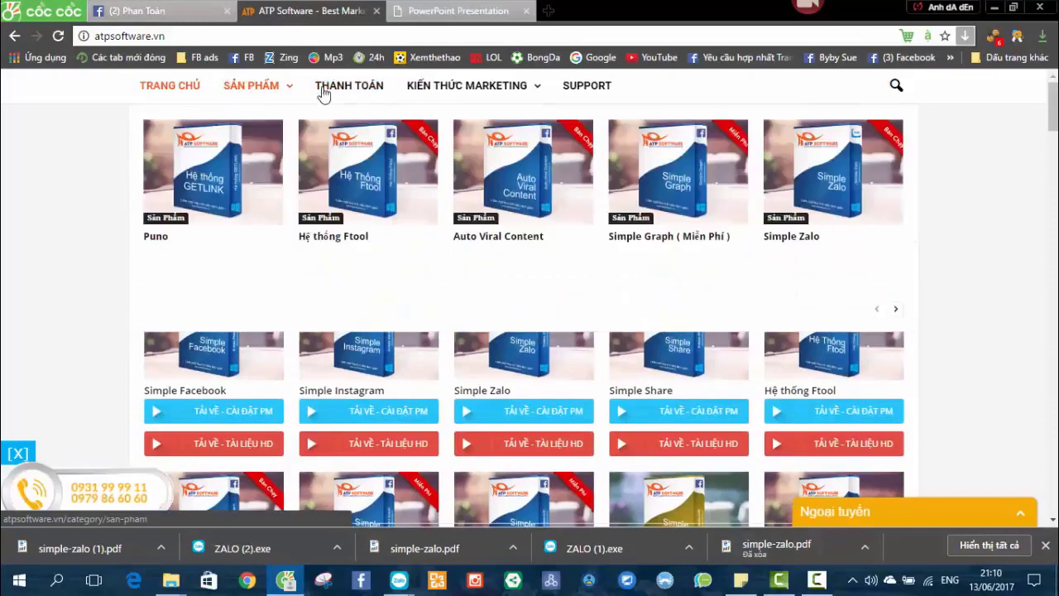
# Open the KIẾN THỨC MARKETING sales-page article, grab its URL, and minimise Cốc Cốc.
pyautogui.click(452, 87)
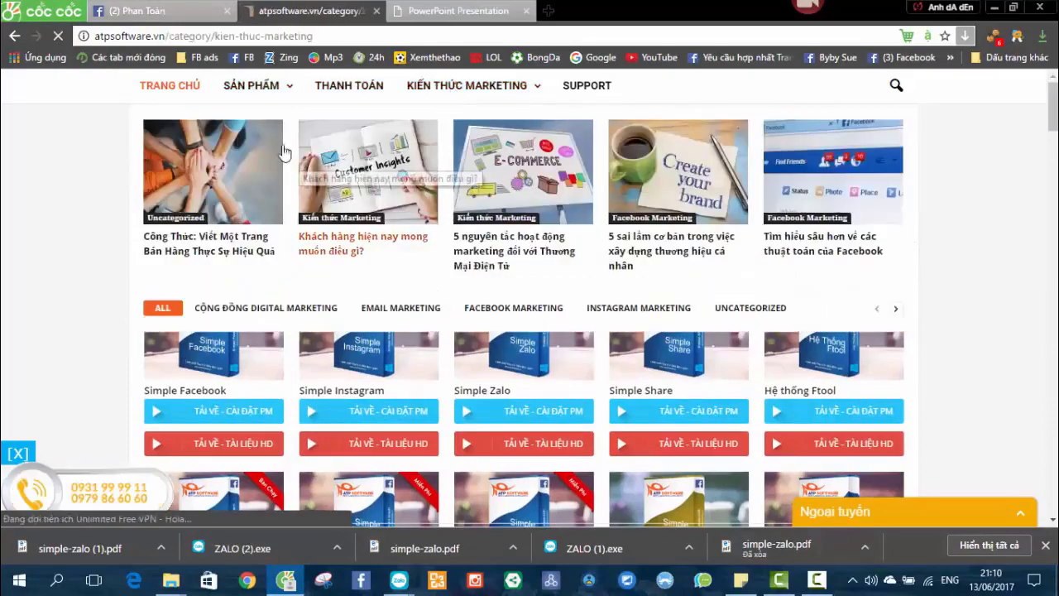
pyautogui.scroll(-1, 347, 248)
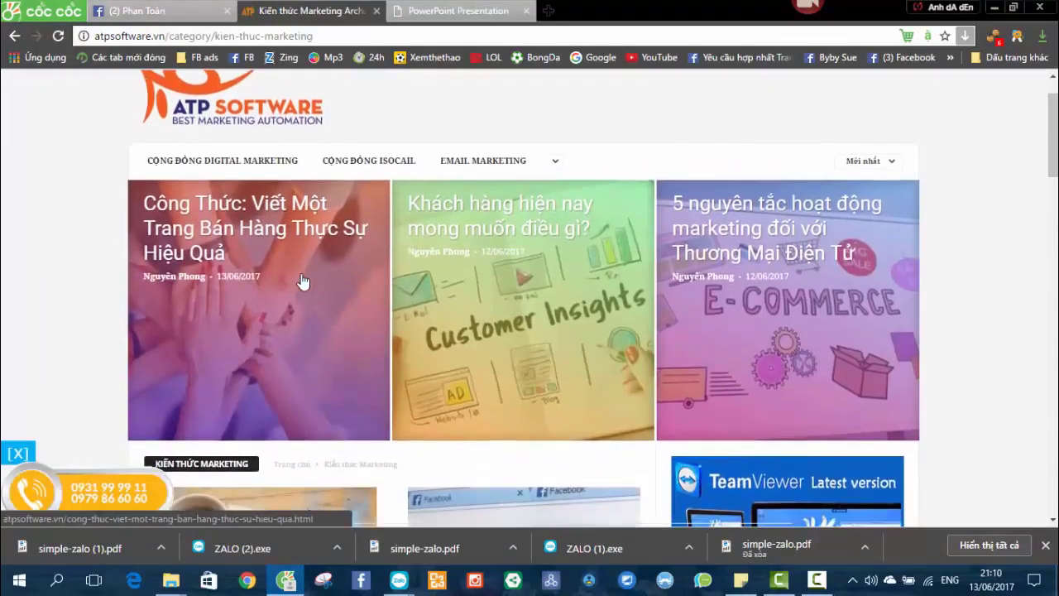
pyautogui.click(284, 242)
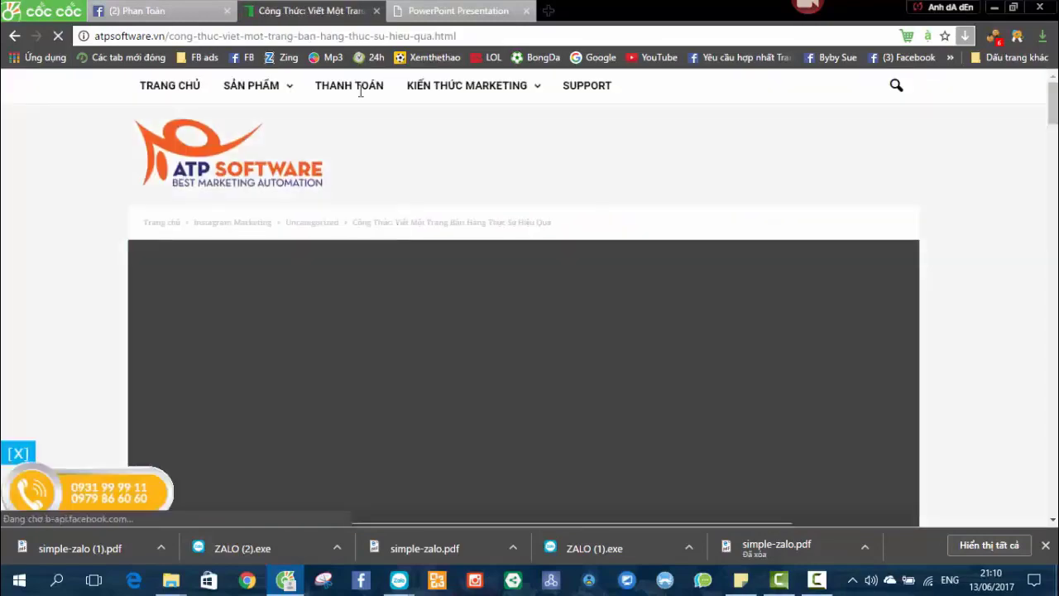
pyautogui.scroll(-1, 360, 91)
pyautogui.click(338, 35)
pyautogui.hotkey('ctrl', 'c')
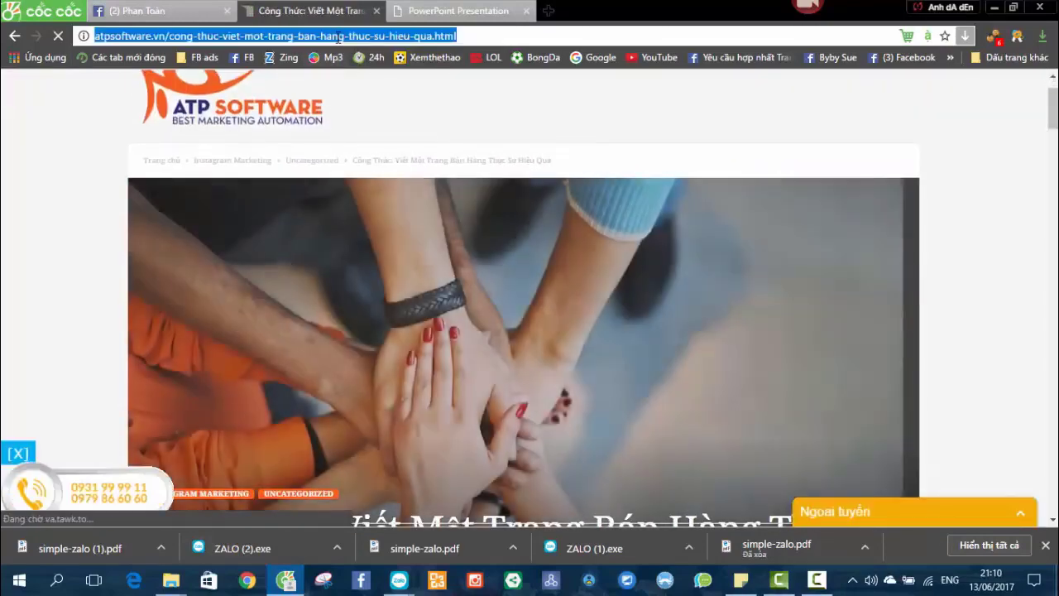
pyautogui.click(994, 7)
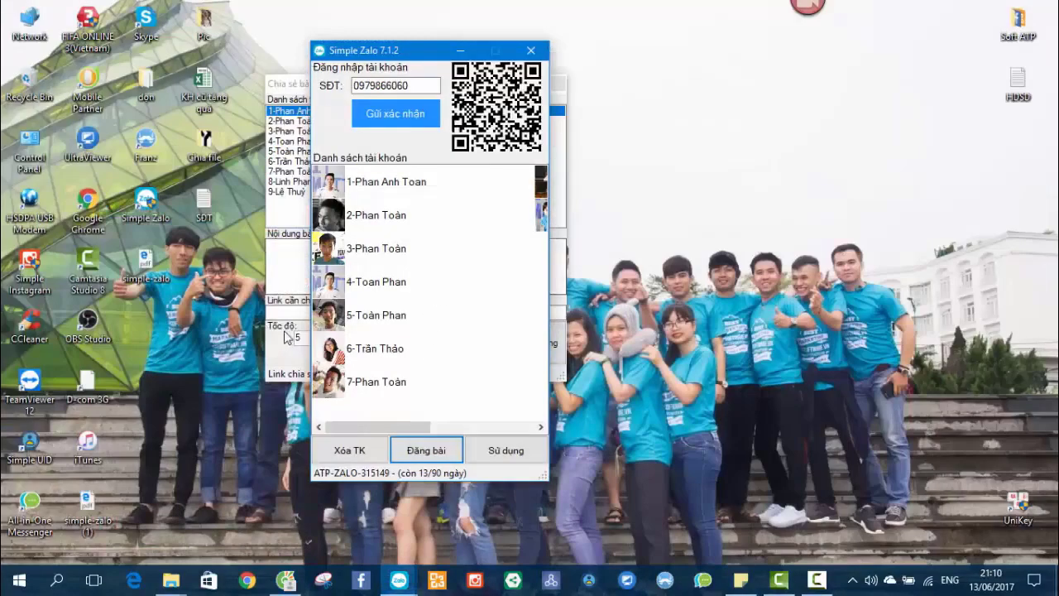
# Paste the article URL as the shared link and enter the caption 'Mọi người click vào link để tham khảo'.
pyautogui.click(425, 450)
pyautogui.click(340, 311)
pyautogui.hotkey('ctrl', 'v')
pyautogui.click(343, 265)
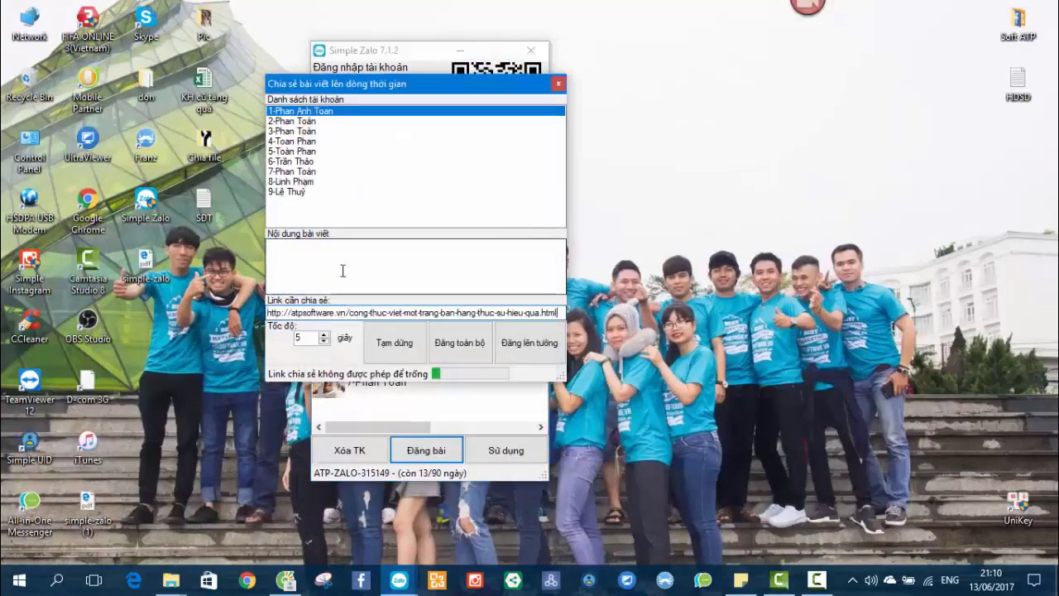
pyautogui.write('Moi nu')
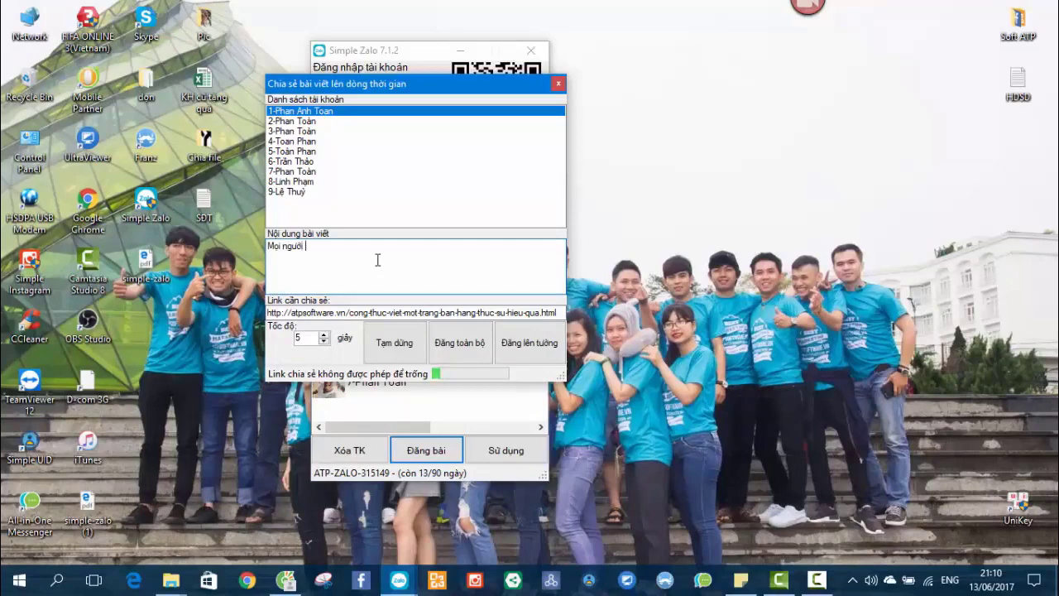
pyautogui.write('o link để tham khảo')
# Post the link and caption to every saved account's timeline with Đăng toàn bộ.
pyautogui.moveTo(406, 87); pyautogui.dragTo(436, 84)
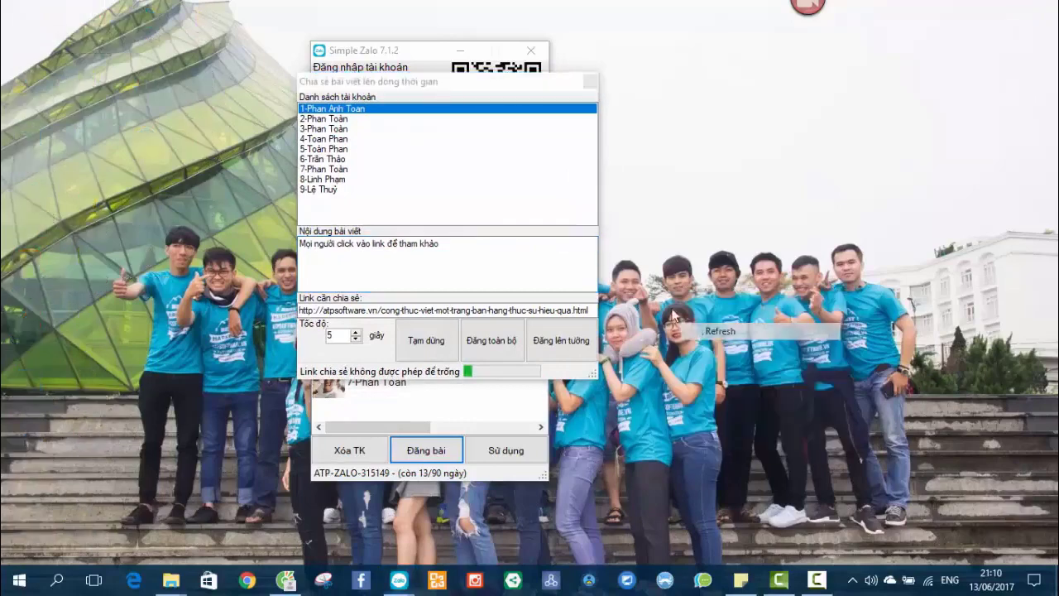
pyautogui.moveTo(455, 81); pyautogui.dragTo(362, 68)
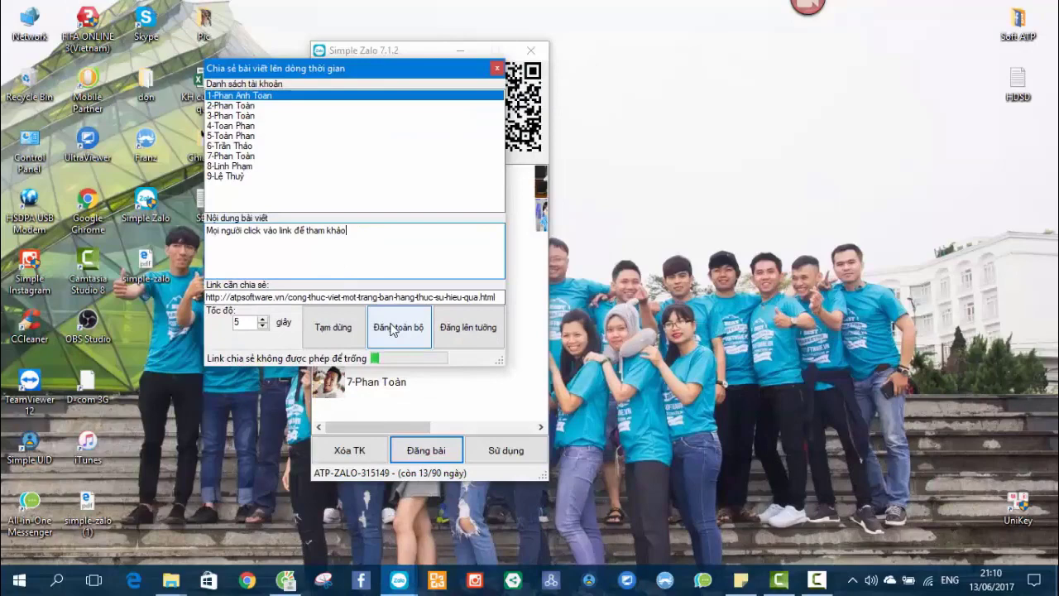
pyautogui.click(261, 108)
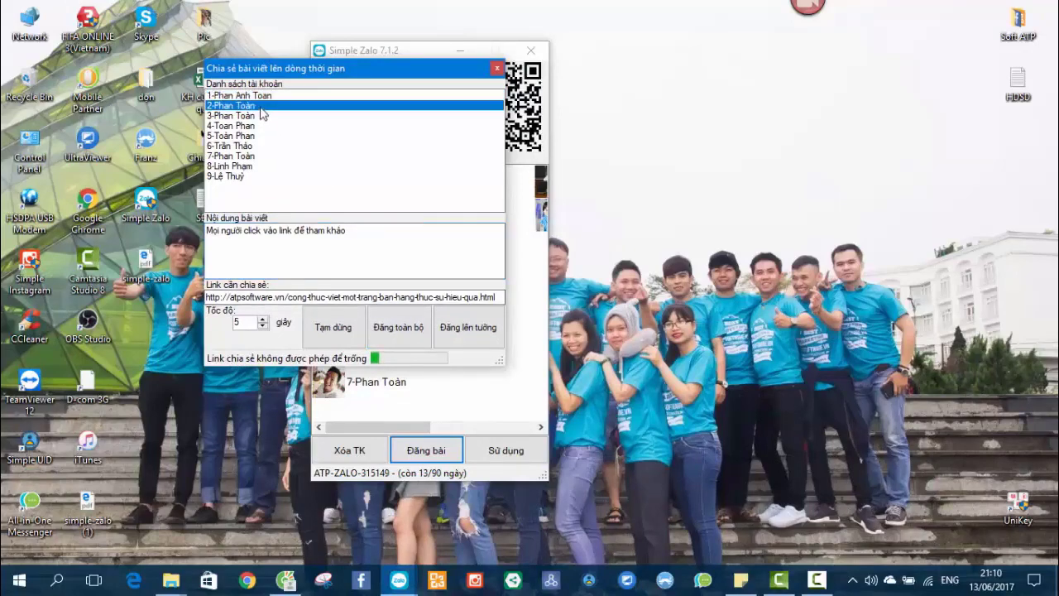
pyautogui.click(455, 330)
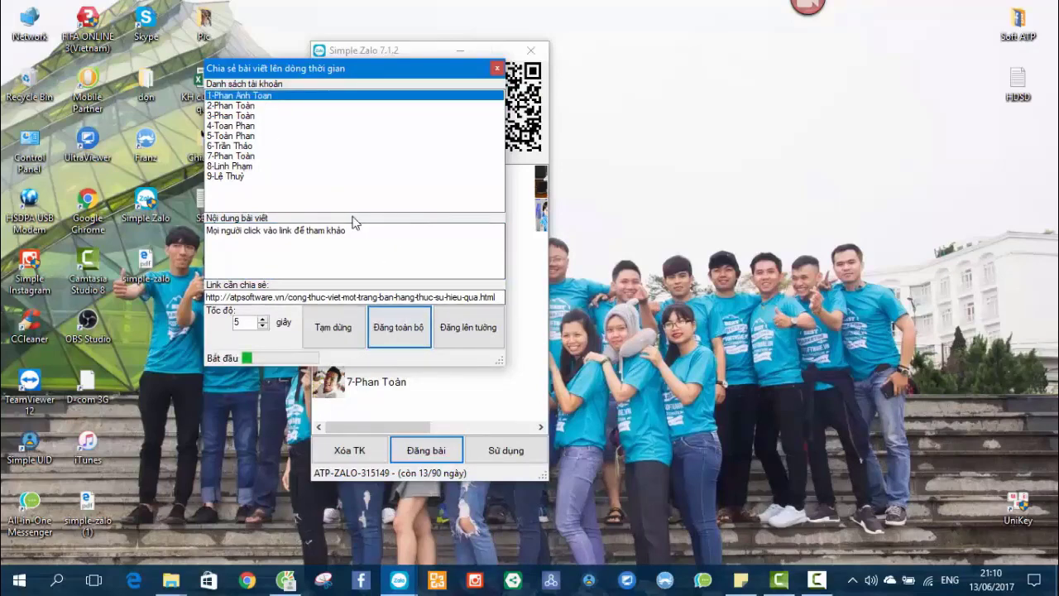
pyautogui.rightClick(666, 238)
pyautogui.click(704, 284)
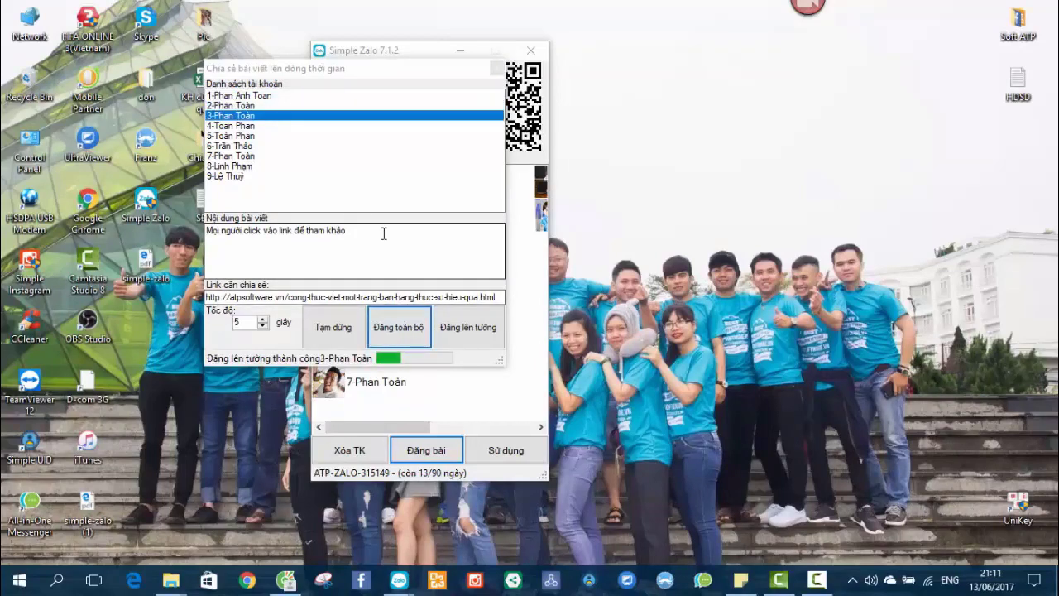
pyautogui.rightClick(602, 197)
pyautogui.click(634, 239)
pyautogui.moveTo(307, 73); pyautogui.dragTo(265, 72)
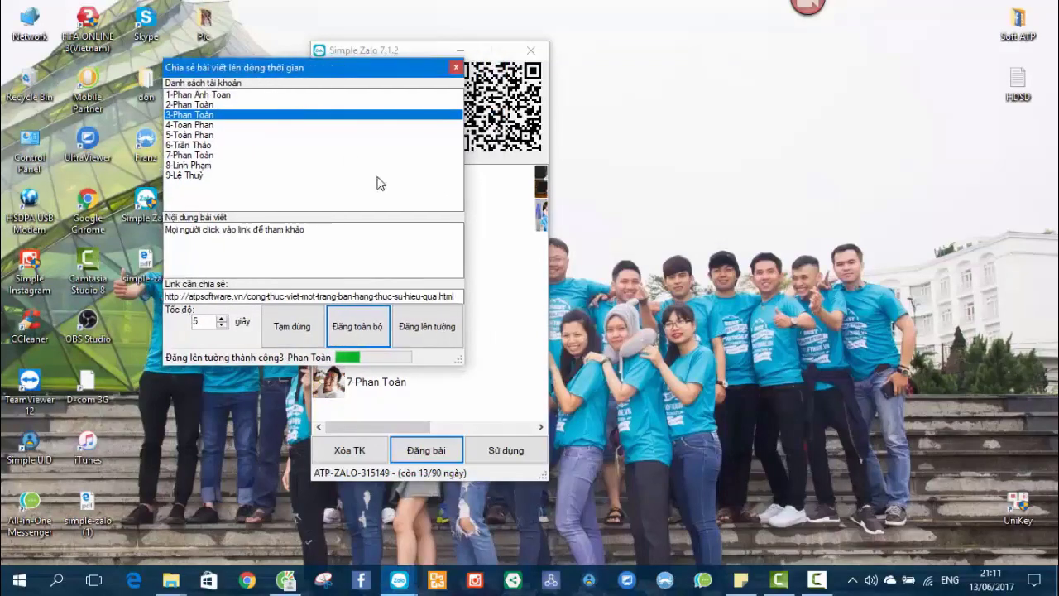
# Close the share window and open the first saved account's friends list.
pyautogui.click(456, 67)
pyautogui.rightClick(704, 279)
pyautogui.click(718, 328)
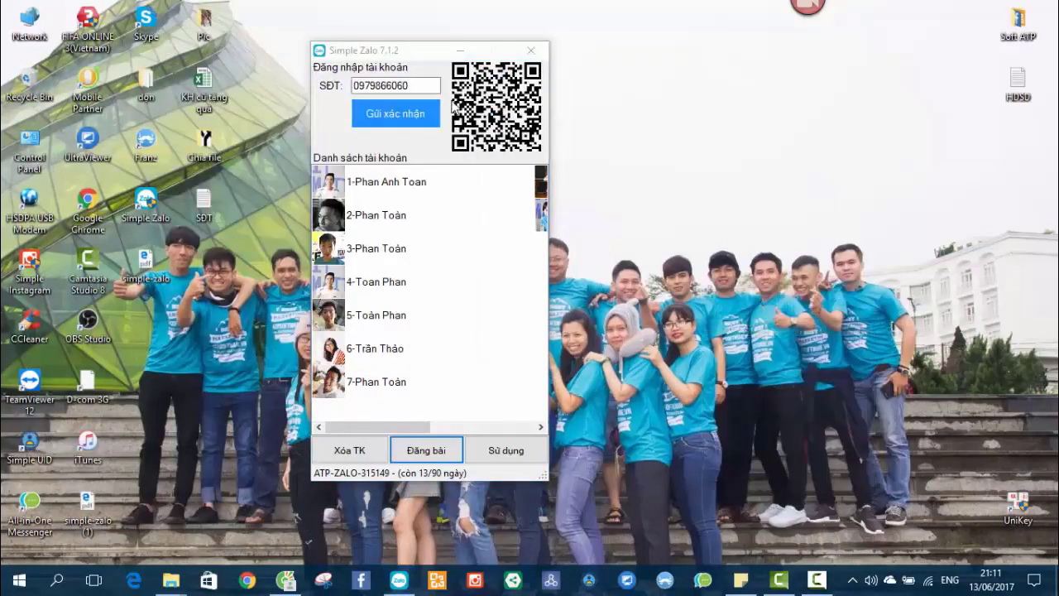
pyautogui.moveTo(425, 54); pyautogui.dragTo(353, 49)
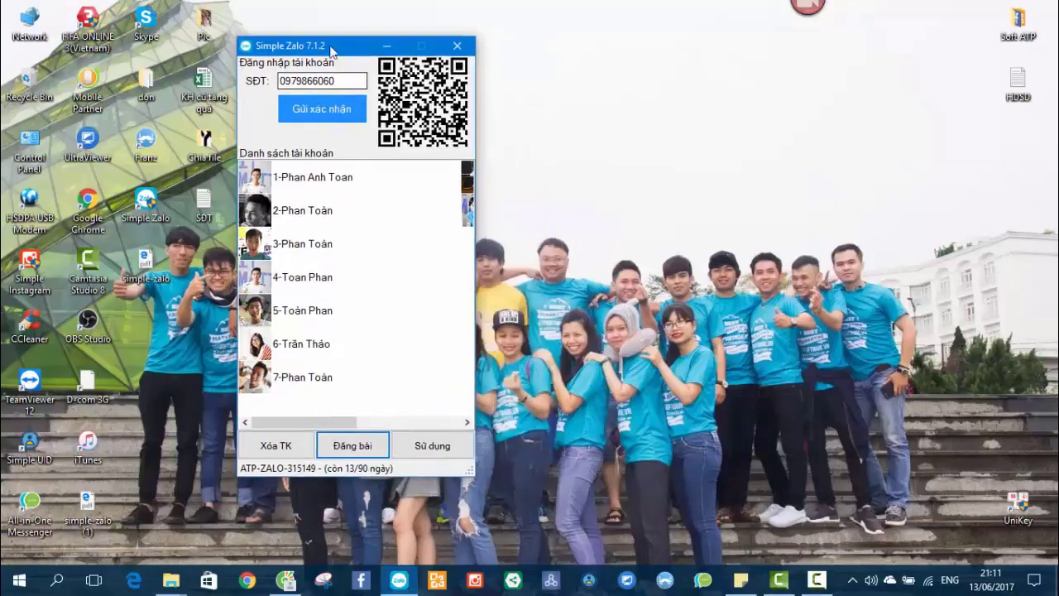
pyautogui.moveTo(329, 50); pyautogui.dragTo(292, 45)
pyautogui.click(268, 181)
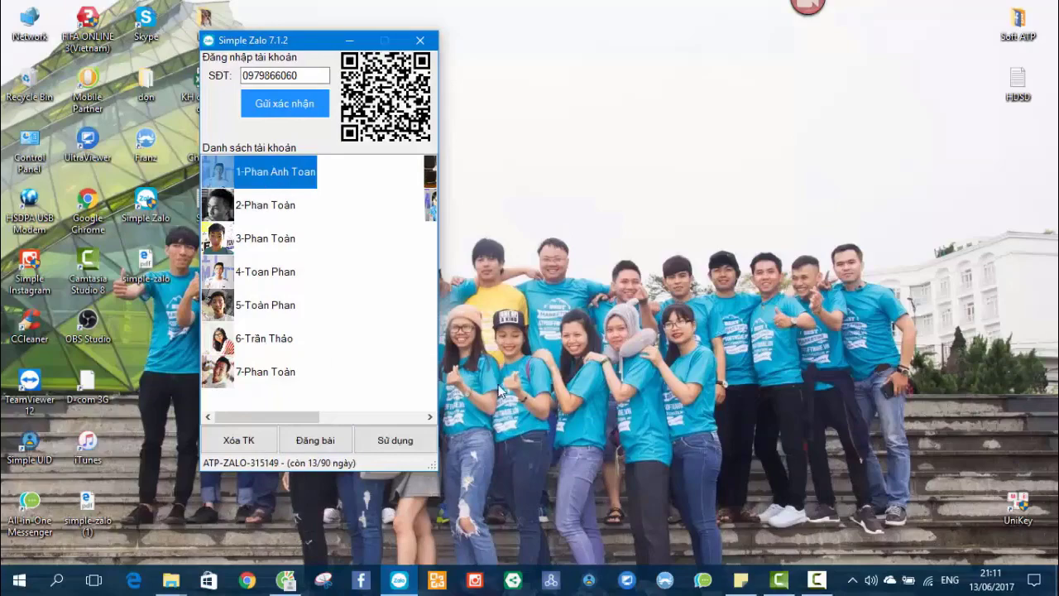
pyautogui.click(404, 444)
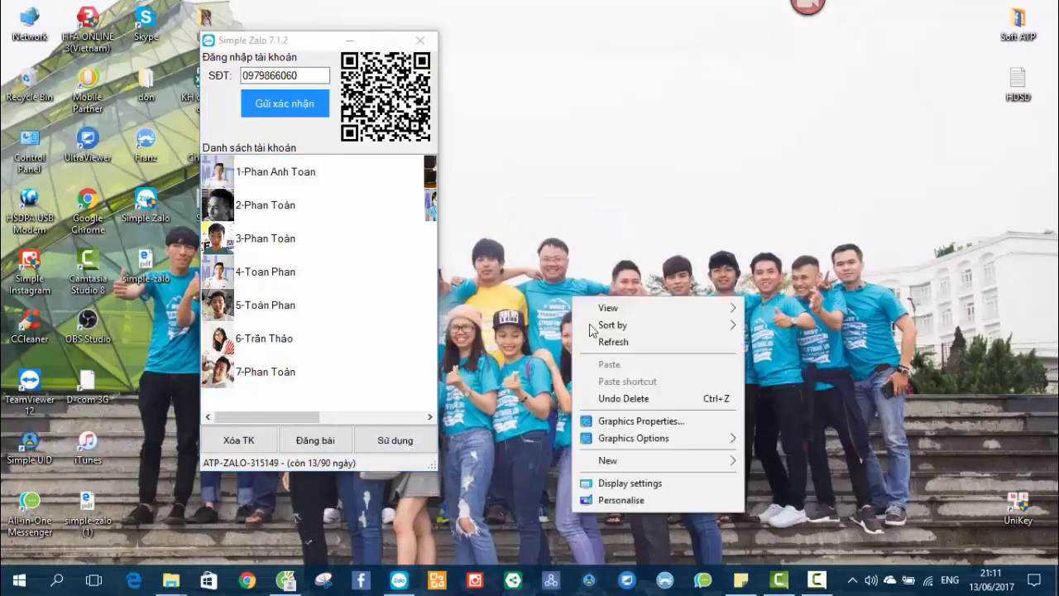
pyautogui.click(291, 175)
pyautogui.click(402, 438)
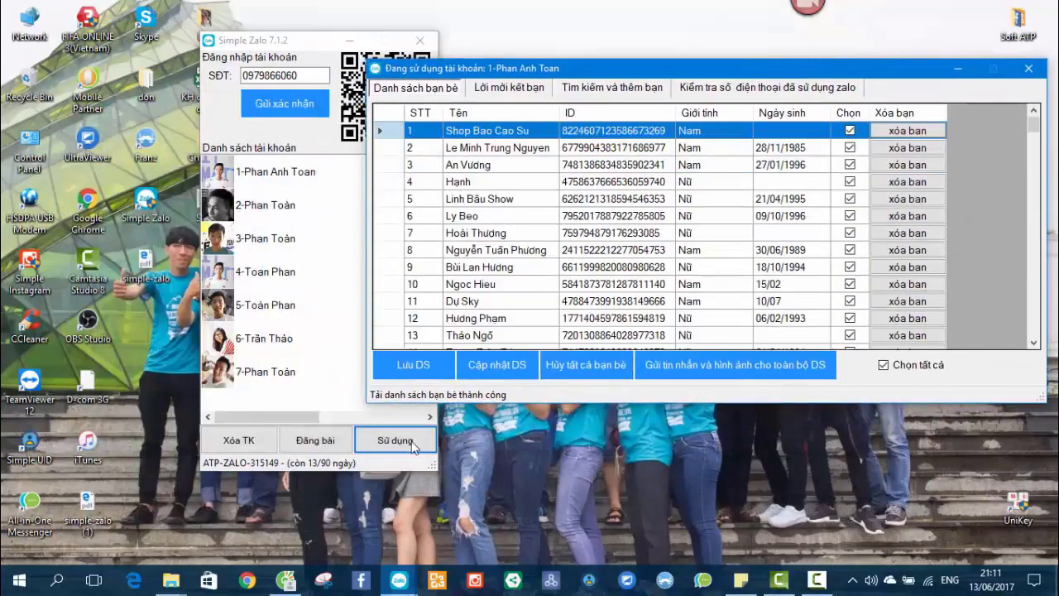
# Scroll through the 802-friend Danh sách bạn bè grid, selecting friends near its end.
pyautogui.moveTo(680, 76); pyautogui.dragTo(536, 82)
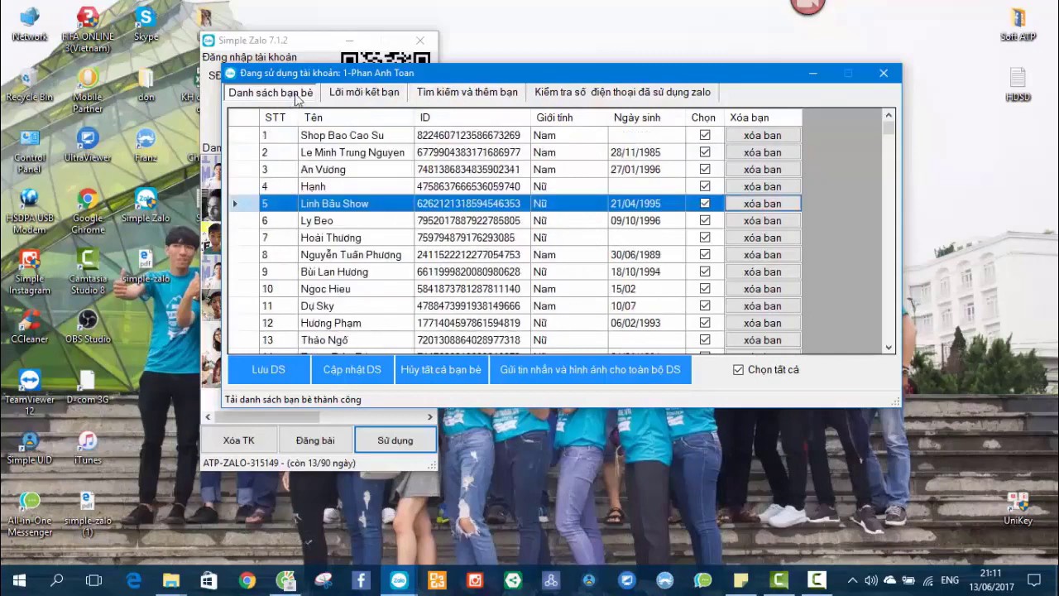
pyautogui.moveTo(892, 131); pyautogui.dragTo(891, 339)
pyautogui.click(530, 240)
pyautogui.scroll(7, 521, 248)
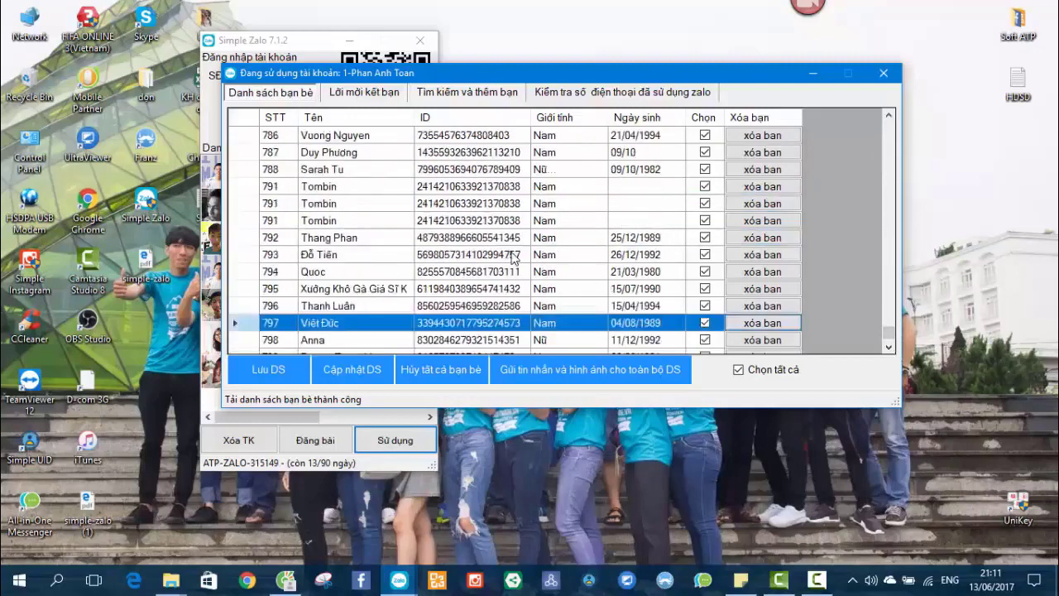
pyautogui.scroll(-7, 513, 258)
pyautogui.click(484, 259)
pyautogui.click(479, 187)
pyautogui.scroll(20, 479, 191)
pyautogui.scroll(7, 479, 190)
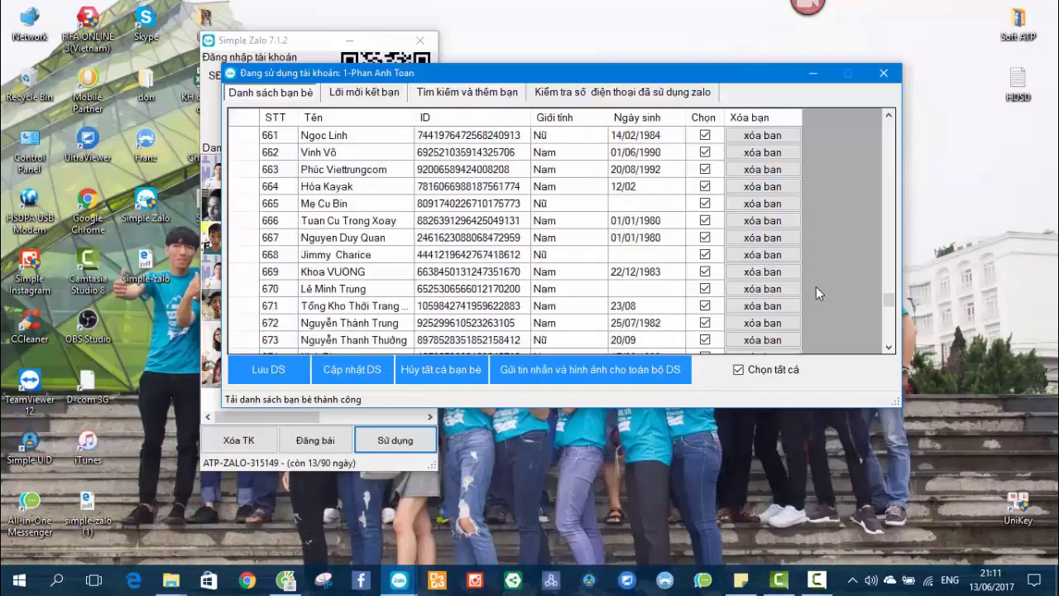
pyautogui.moveTo(890, 306); pyautogui.dragTo(885, 352)
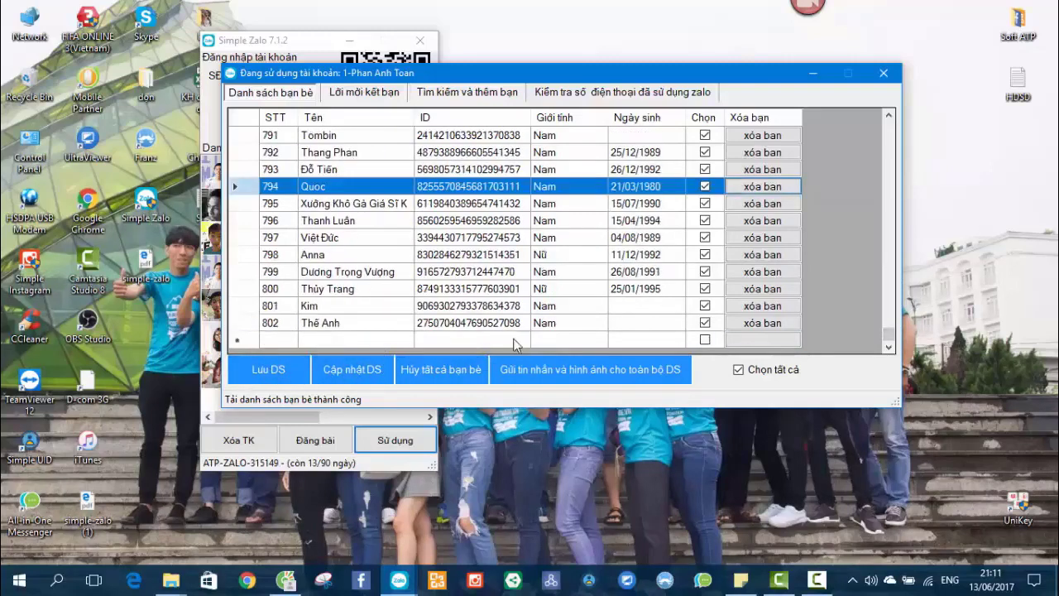
# Check rows 799, 797 and 670, then bring up 'Gửi tin nhắn và hình ảnh cho toàn bộ DS'.
pyautogui.click(455, 271)
pyautogui.click(480, 237)
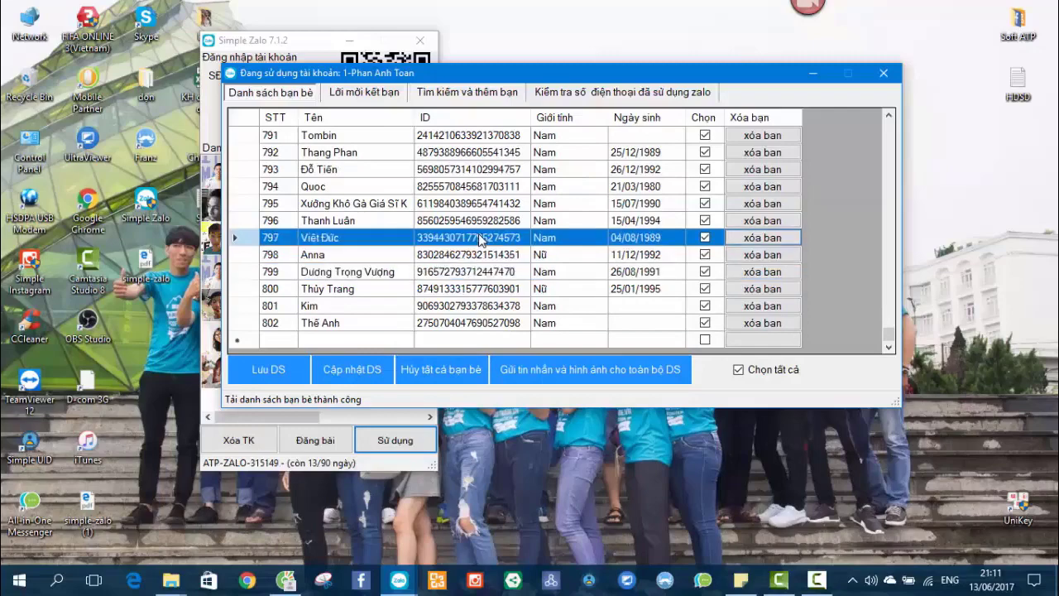
pyautogui.scroll(17, 480, 238)
pyautogui.scroll(7, 480, 237)
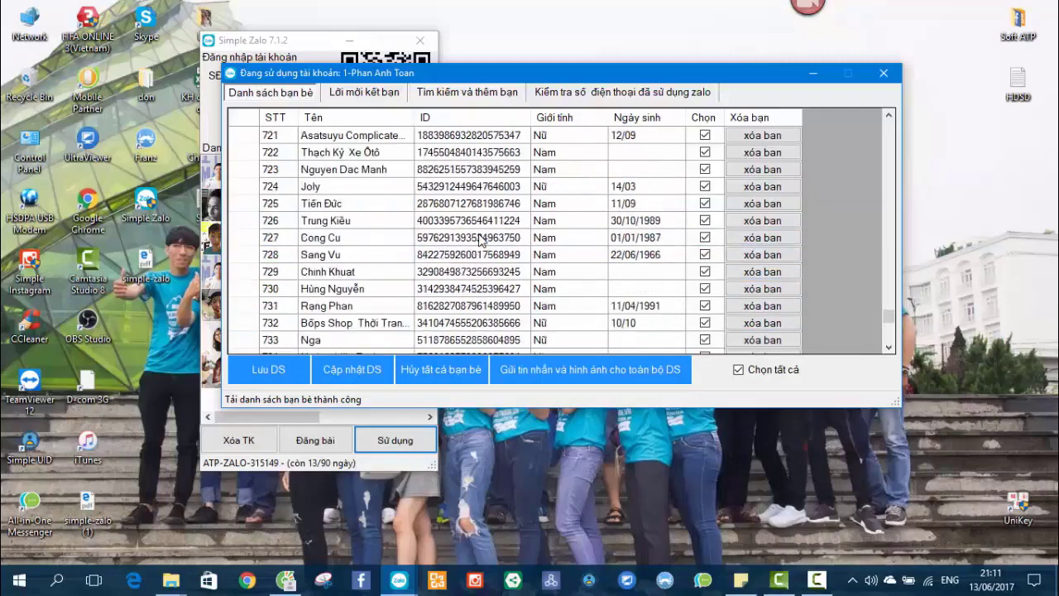
pyautogui.scroll(20, 480, 237)
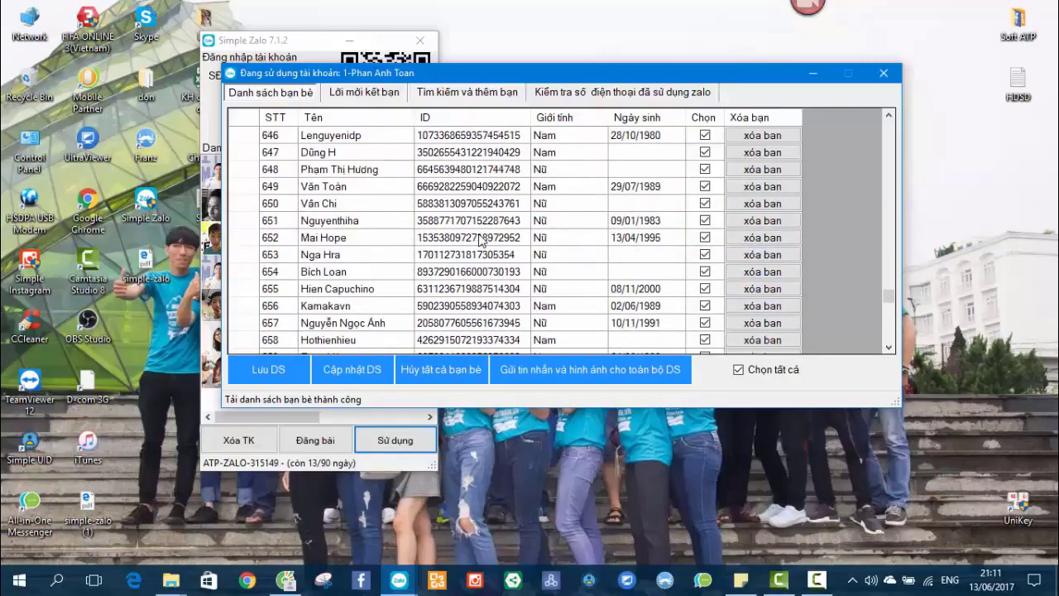
pyautogui.scroll(-7, 479, 237)
pyautogui.click(444, 211)
pyautogui.scroll(20, 444, 211)
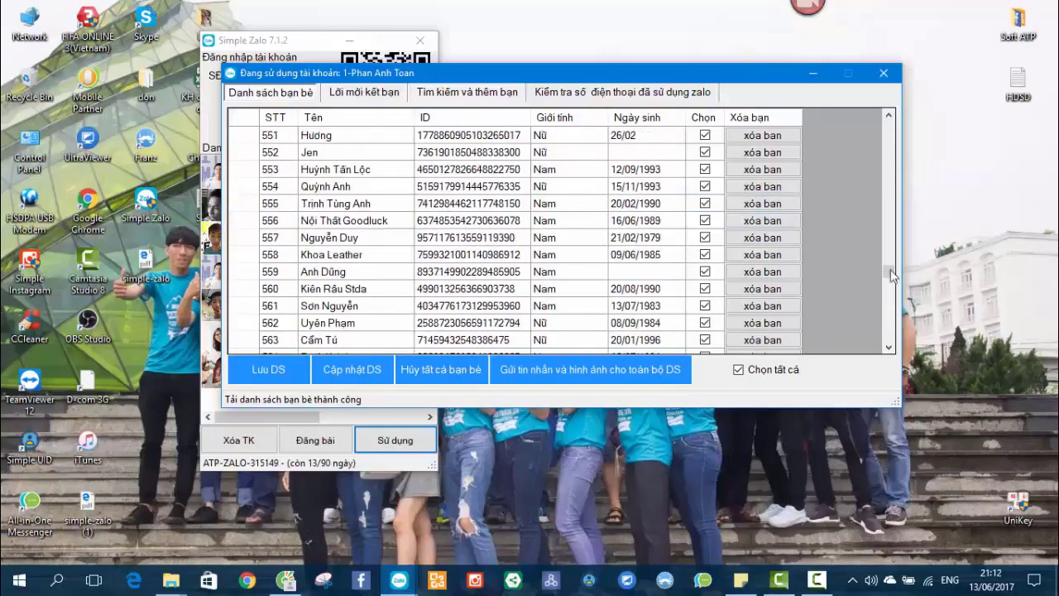
pyautogui.moveTo(888, 270); pyautogui.dragTo(888, 124)
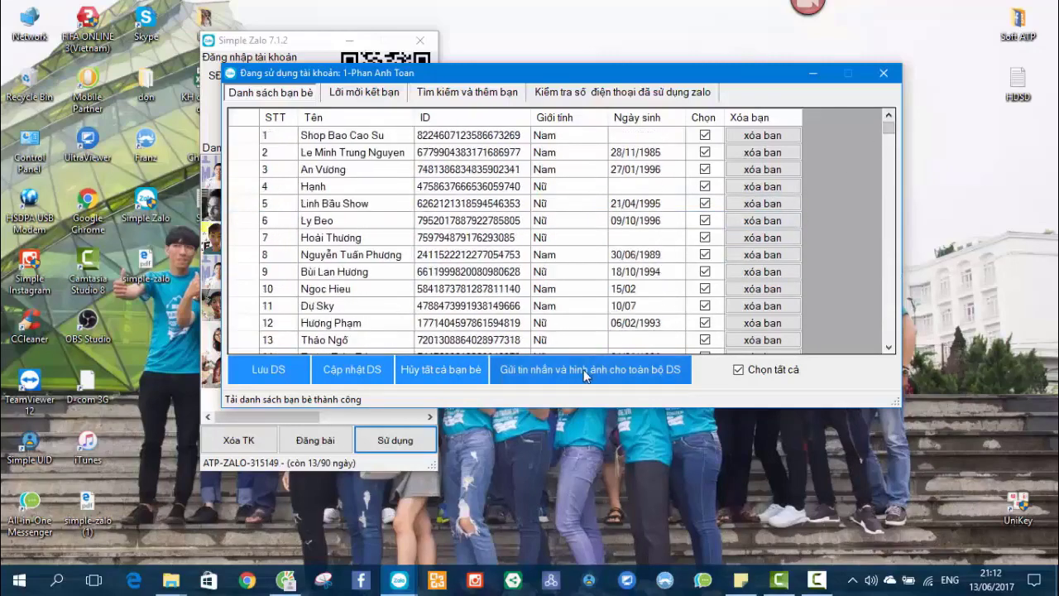
pyautogui.click(612, 369)
pyautogui.moveTo(277, 136); pyautogui.dragTo(827, 137)
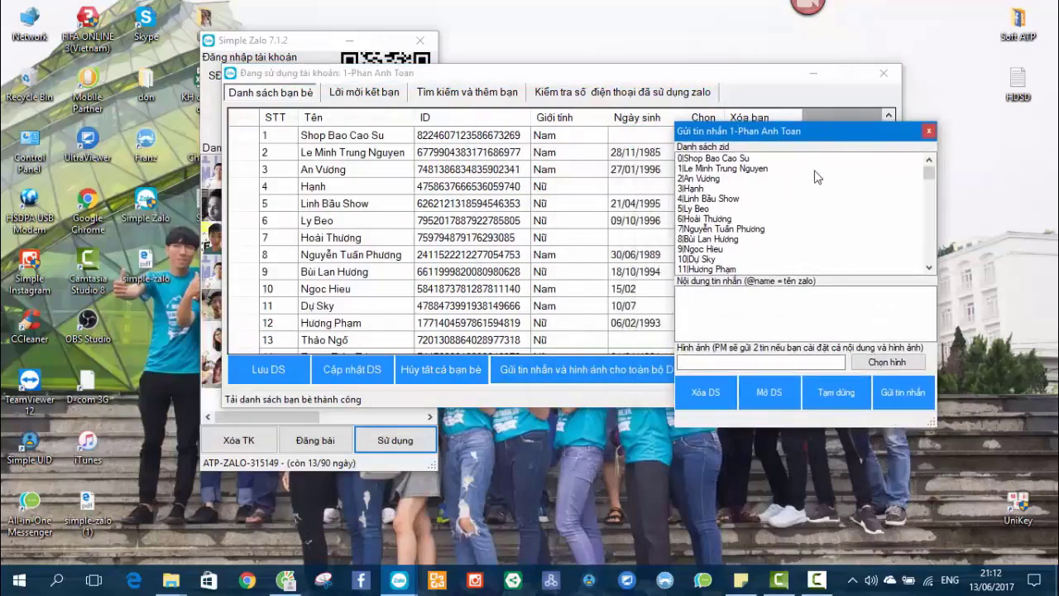
pyautogui.click(789, 161)
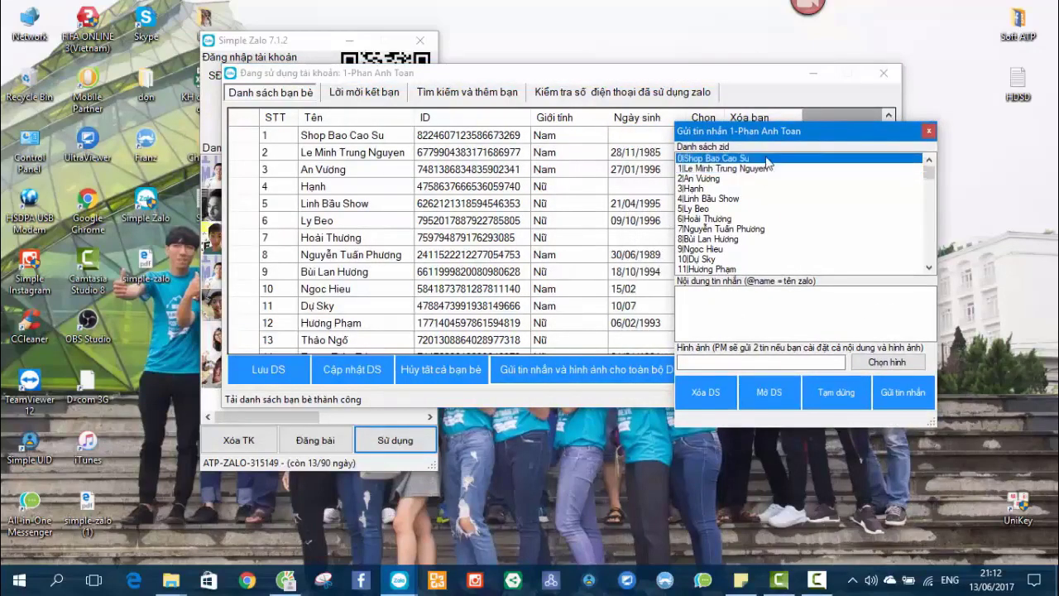
pyautogui.click(777, 299)
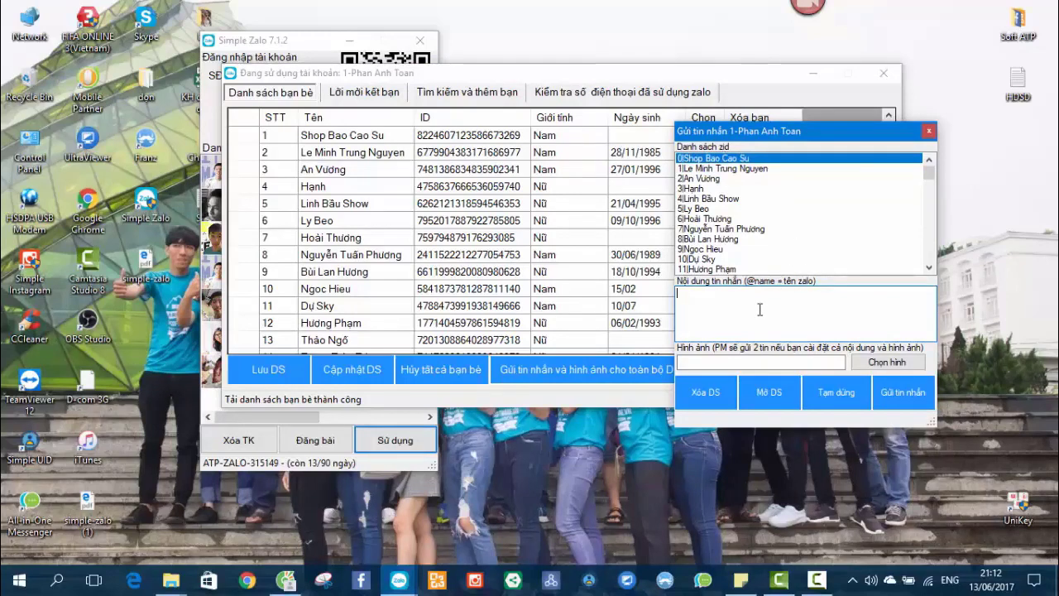
pyautogui.write('@name')
pyautogui.click(742, 170)
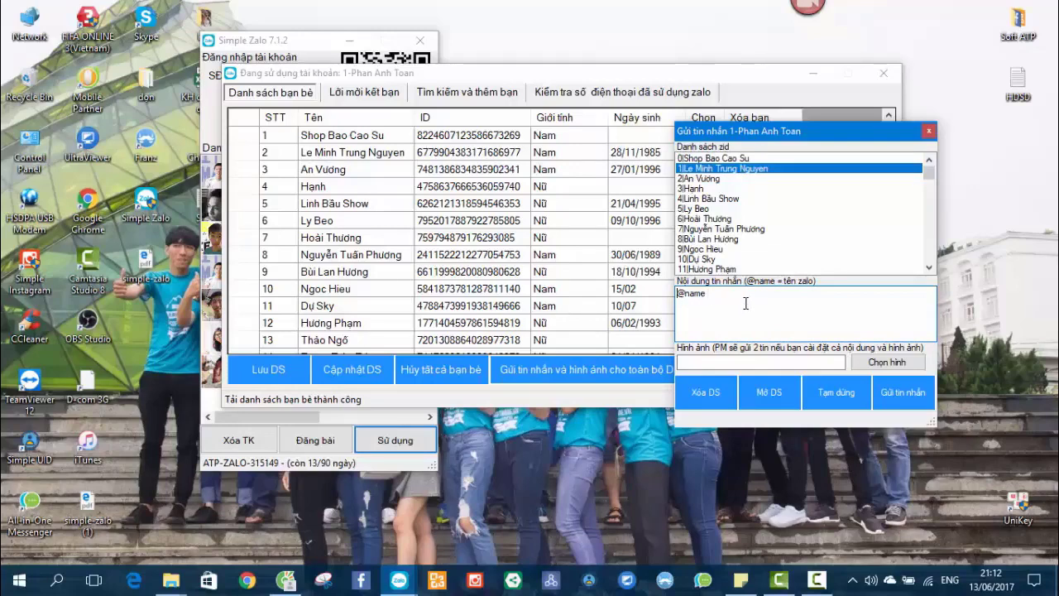
pyautogui.write('chào')
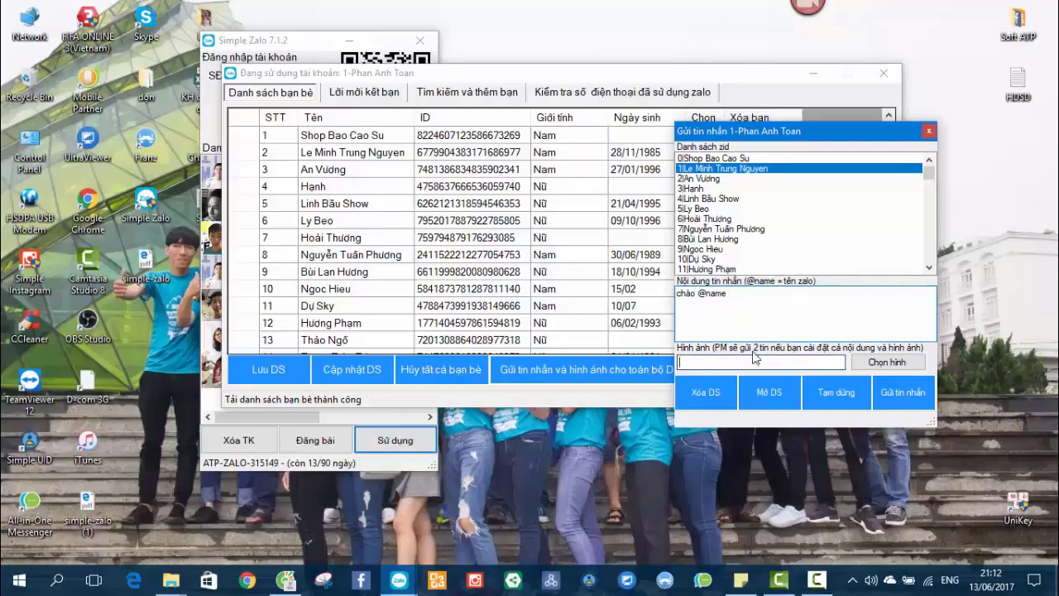
pyautogui.click(892, 364)
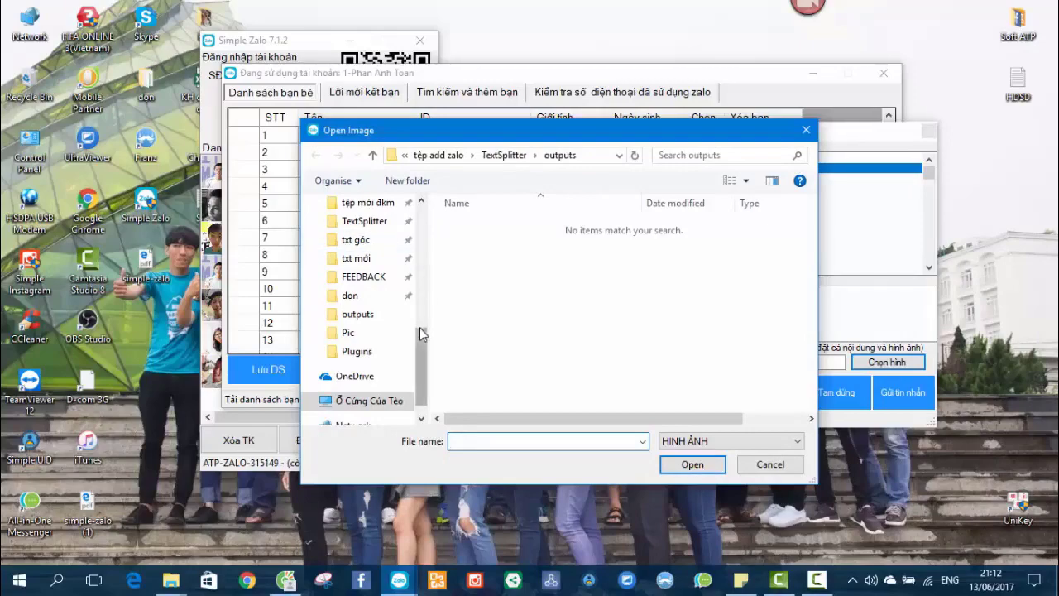
pyautogui.moveTo(420, 328); pyautogui.dragTo(420, 223)
pyautogui.click(358, 233)
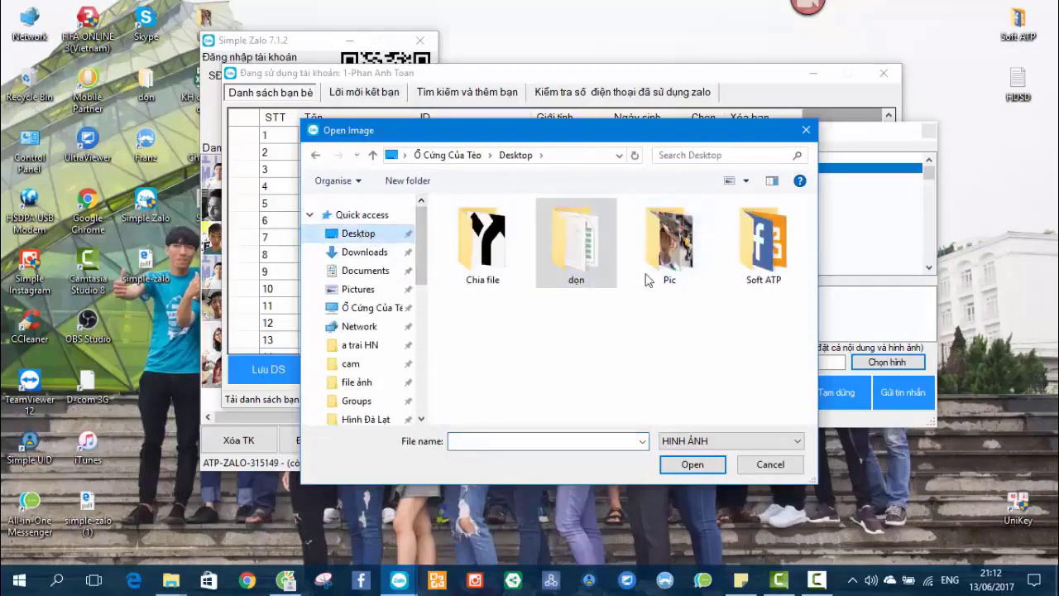
pyautogui.doubleClick(666, 252)
pyautogui.scroll(-3, 640, 271)
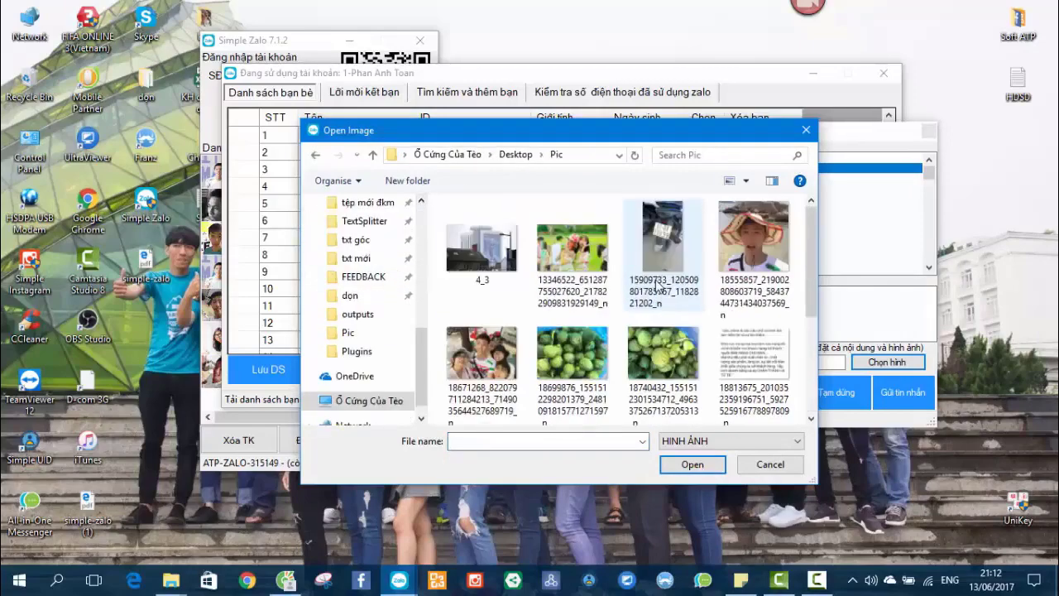
pyautogui.click(806, 130)
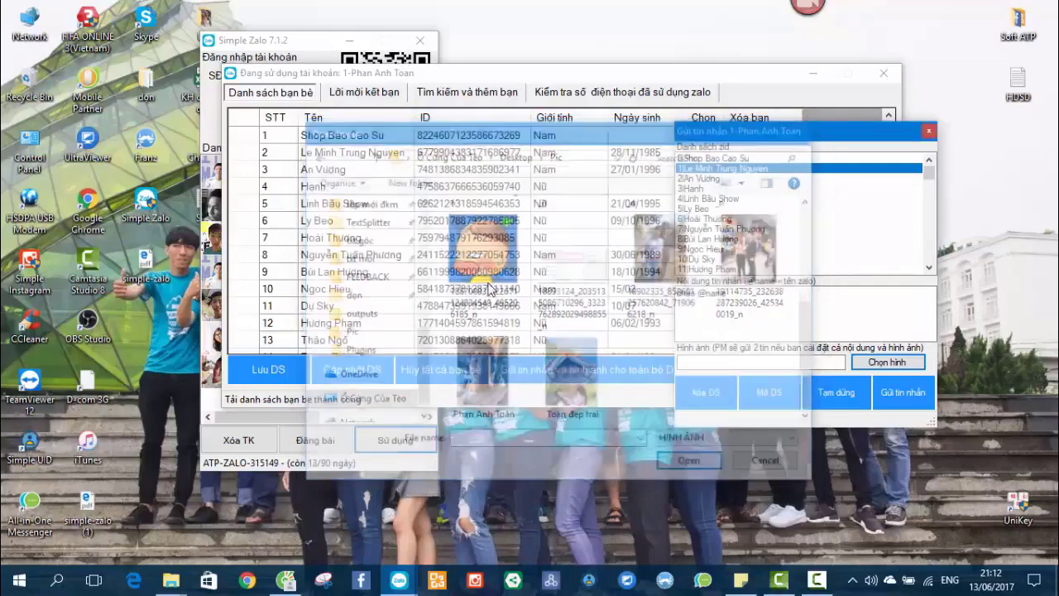
pyautogui.click(583, 353)
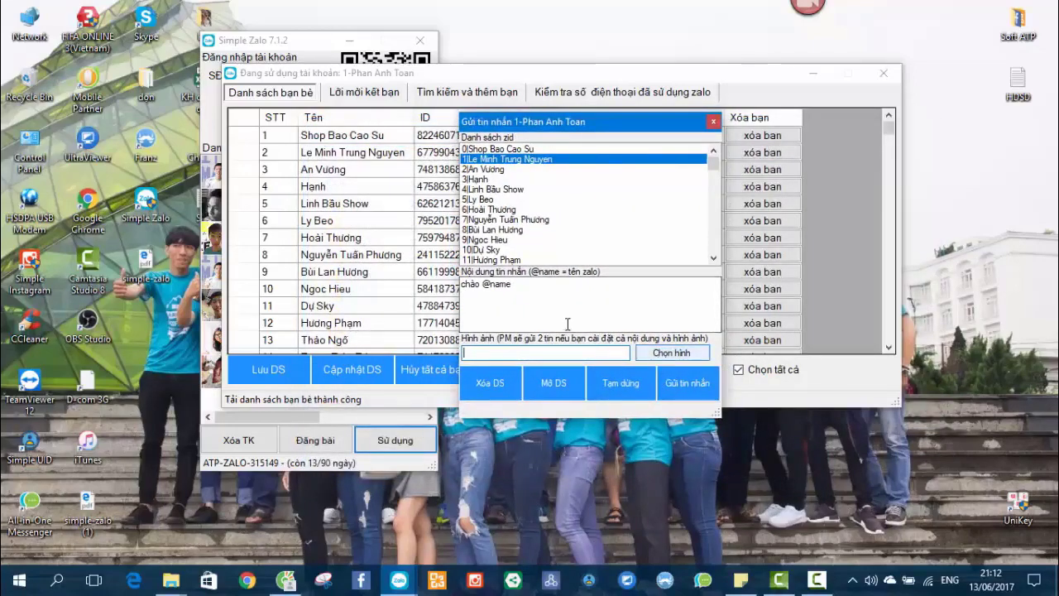
# Start saving the friend list via Lưu DS, browse to Desktop, then cancel the save.
pyautogui.moveTo(608, 123); pyautogui.dragTo(455, 117)
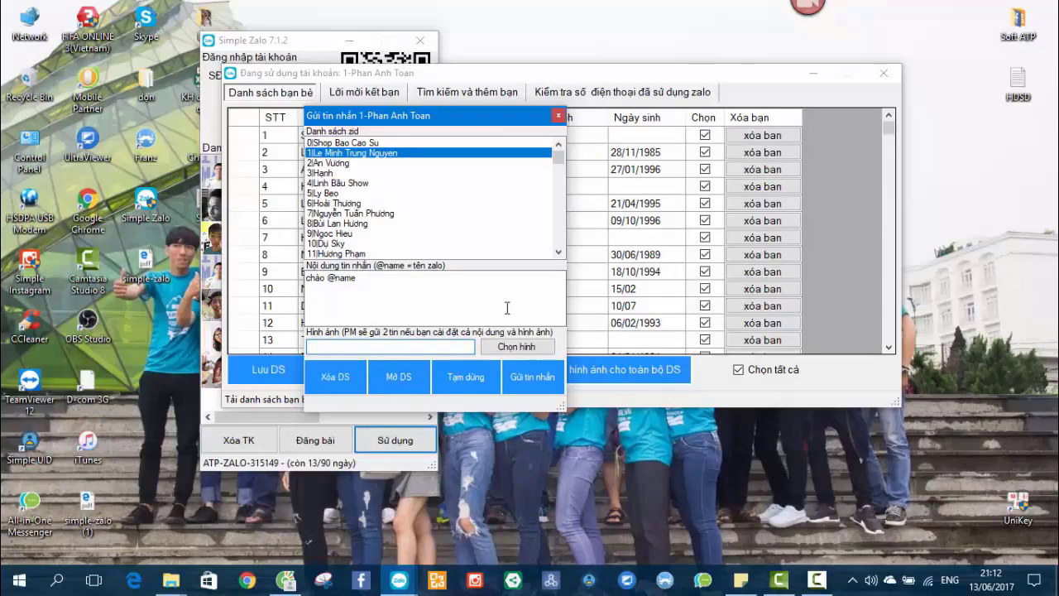
pyautogui.moveTo(462, 115); pyautogui.dragTo(270, 108)
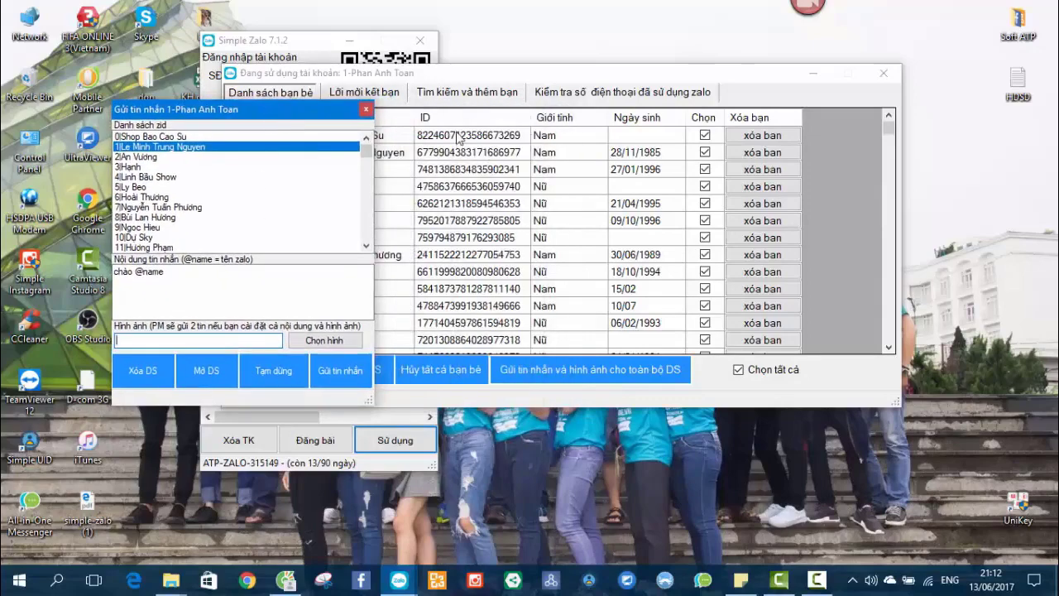
pyautogui.click(478, 73)
pyautogui.moveTo(888, 128); pyautogui.dragTo(913, 354)
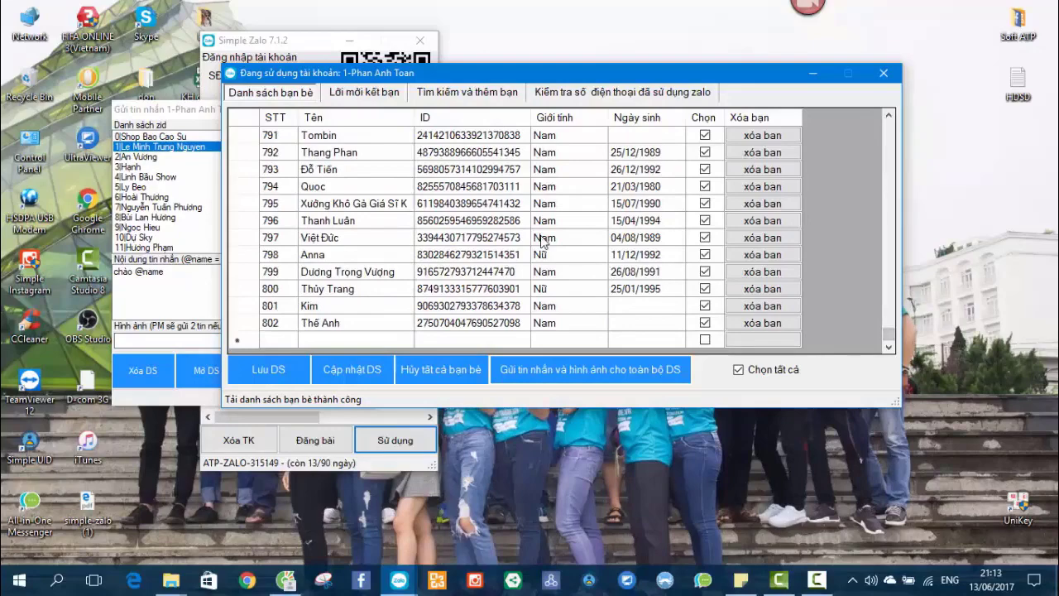
pyautogui.moveTo(888, 336); pyautogui.dragTo(889, 336)
pyautogui.click(272, 370)
pyautogui.scroll(-3, 633, 261)
pyautogui.scroll(3, 633, 264)
pyautogui.scroll(5, 285, 248)
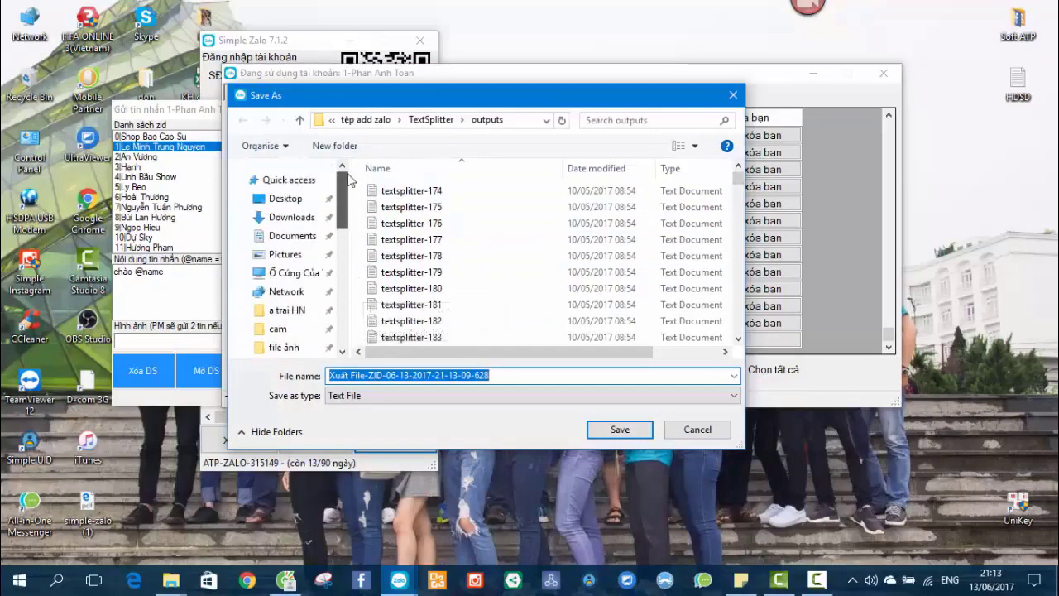
pyautogui.click(285, 198)
pyautogui.click(733, 95)
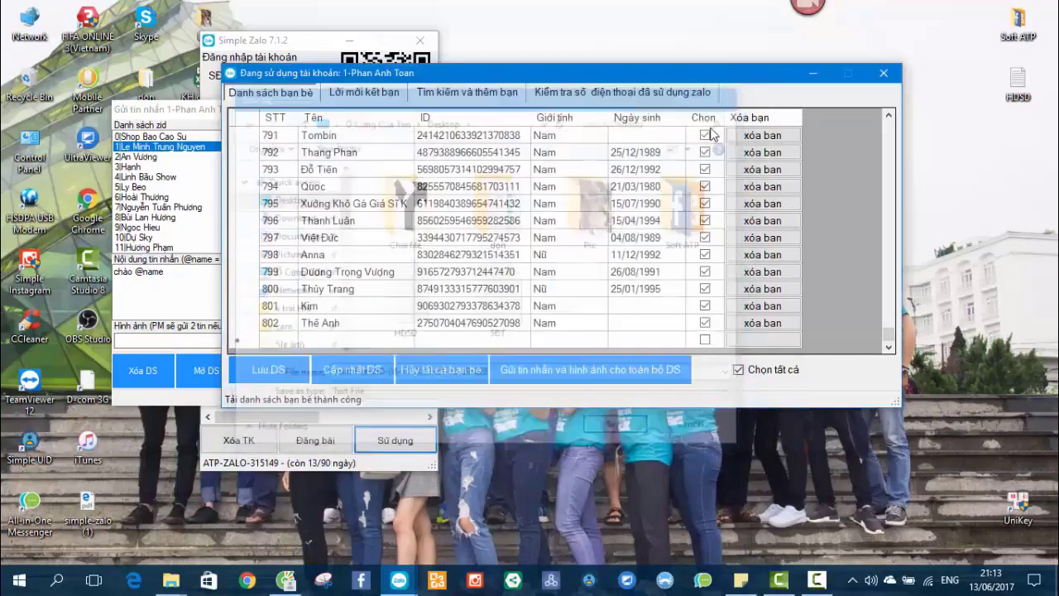
# Close the Gửi tin nhắn window unsent, returning to the 802-friend list.
pyautogui.click(176, 119)
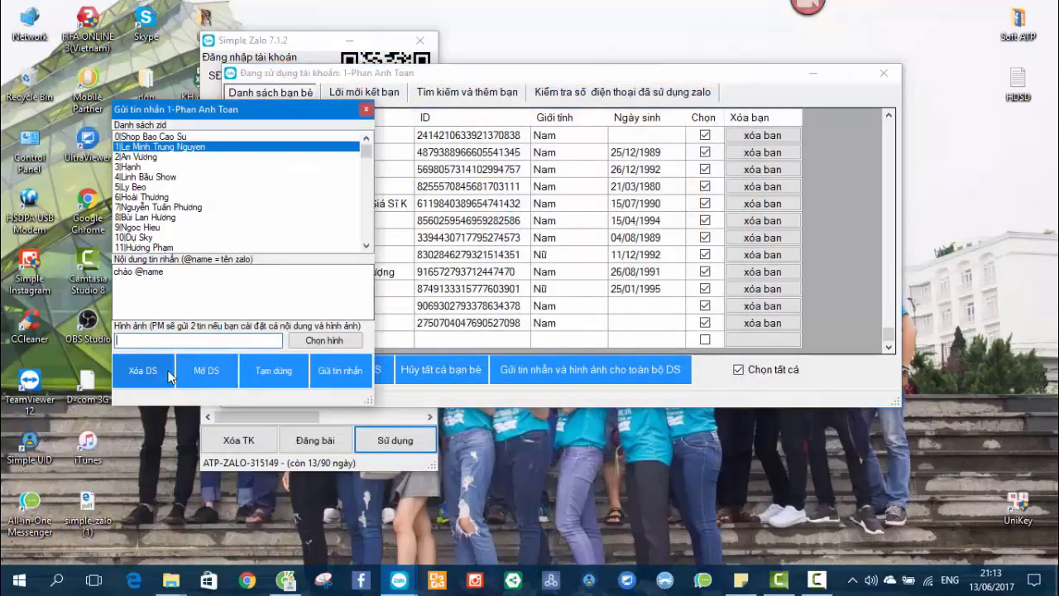
pyautogui.moveTo(366, 151); pyautogui.dragTo(366, 150)
pyautogui.scroll(-20, 366, 149)
pyautogui.scroll(-14, 221, 240)
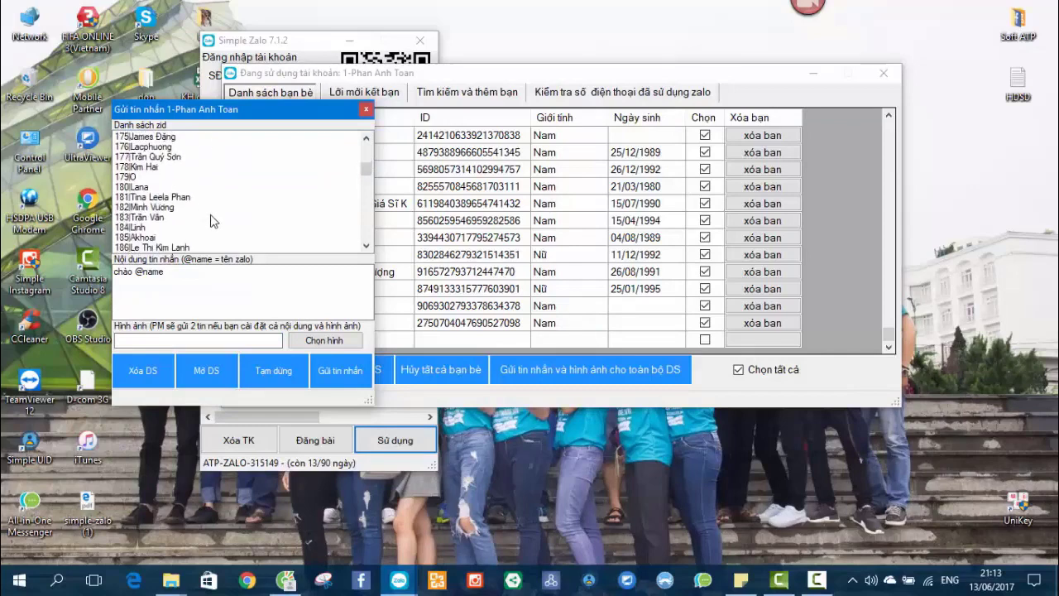
pyautogui.click(222, 272)
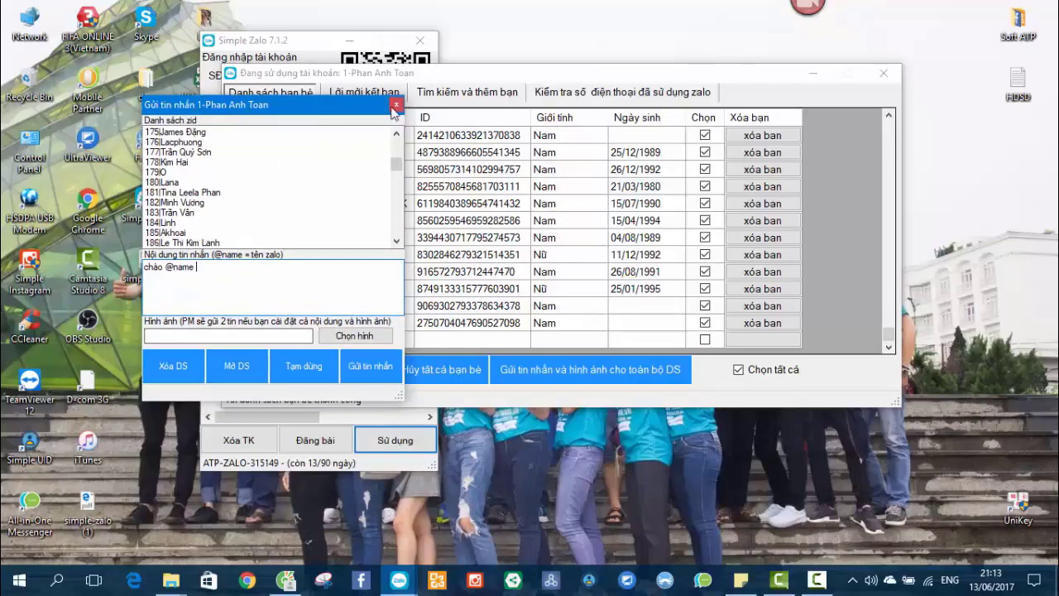
pyautogui.click(396, 107)
pyautogui.click(473, 206)
pyautogui.scroll(7, 463, 207)
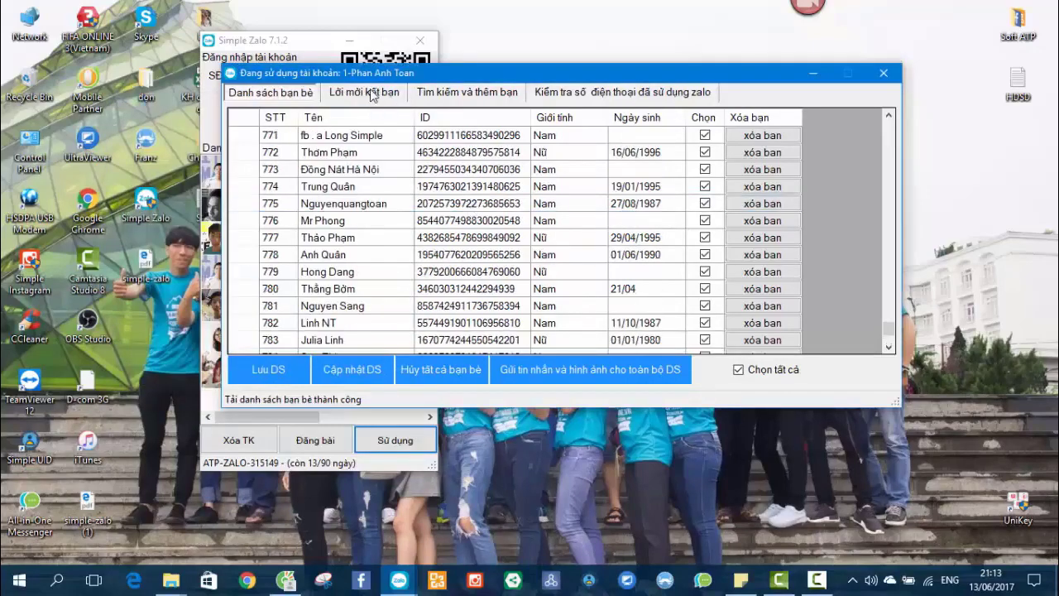
# Review the pending incoming friend requests, rows 42 and 43 of the requests list.
pyautogui.click(372, 93)
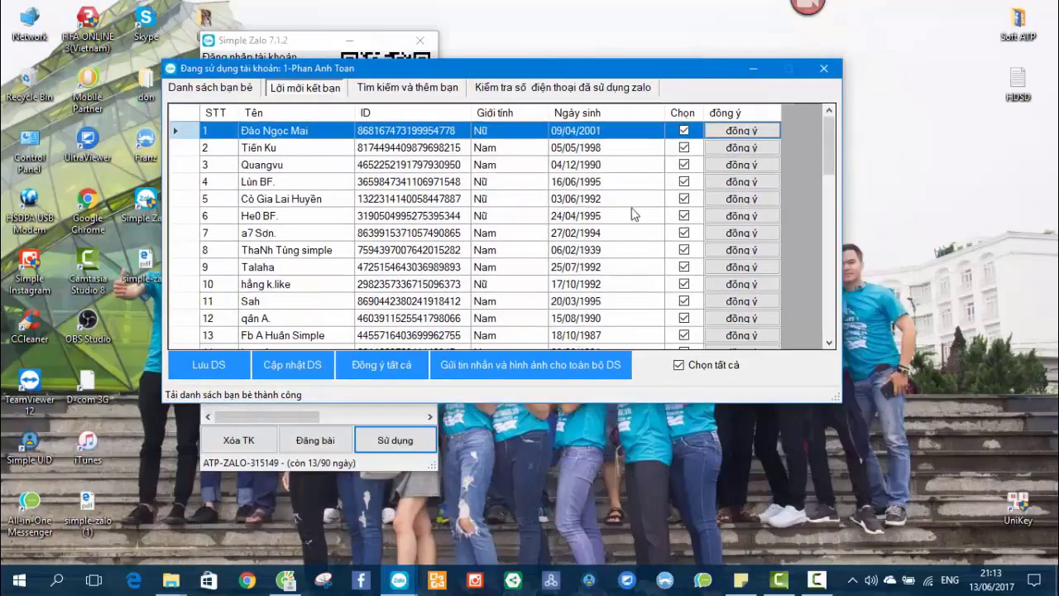
pyautogui.moveTo(819, 152); pyautogui.dragTo(840, 307)
pyautogui.click(478, 233)
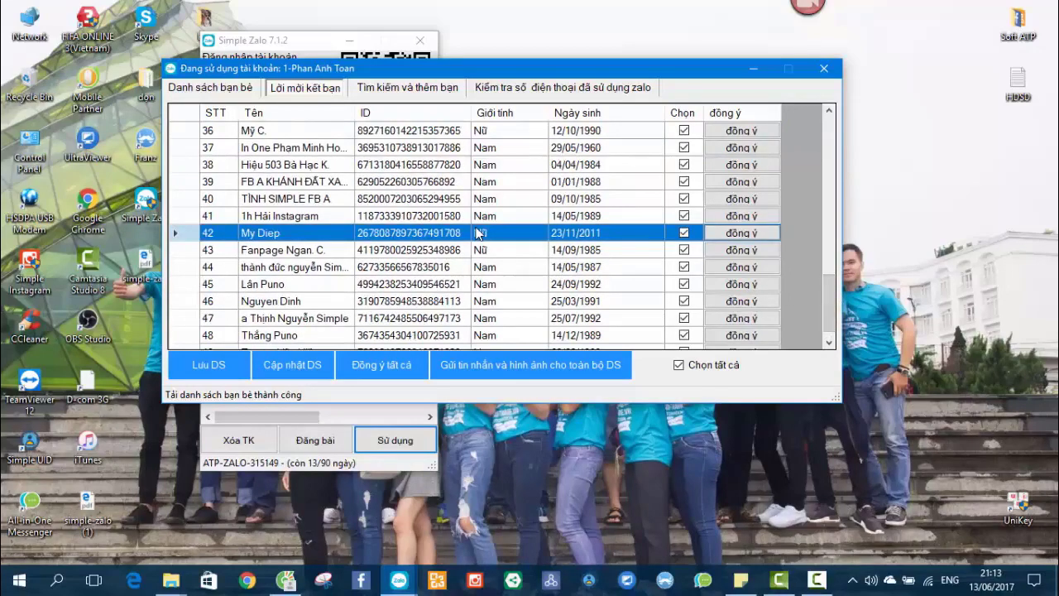
pyautogui.scroll(12, 478, 234)
pyautogui.scroll(-13, 477, 233)
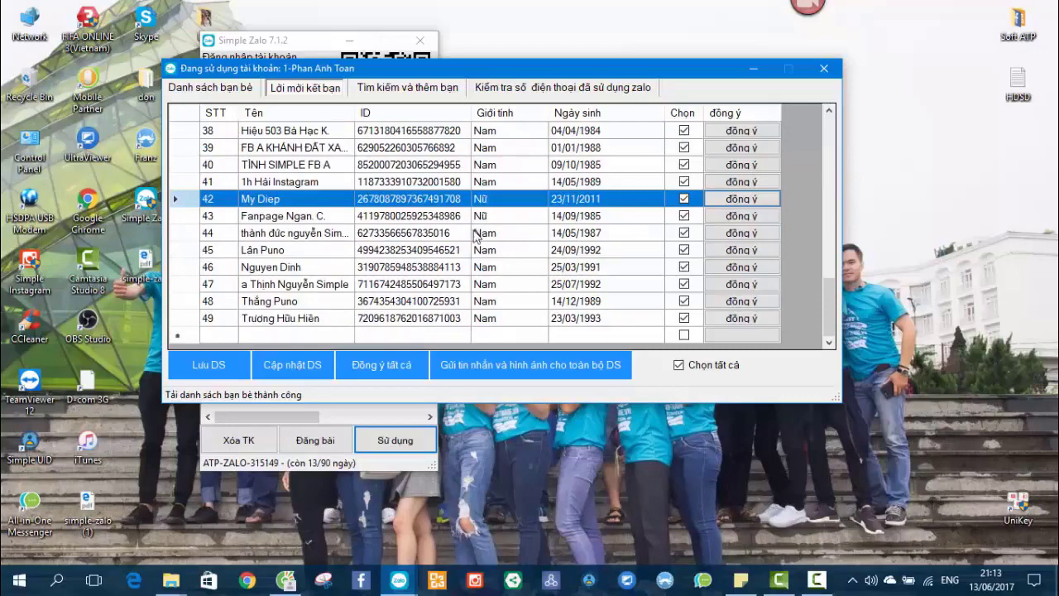
pyautogui.click(366, 358)
pyautogui.click(437, 217)
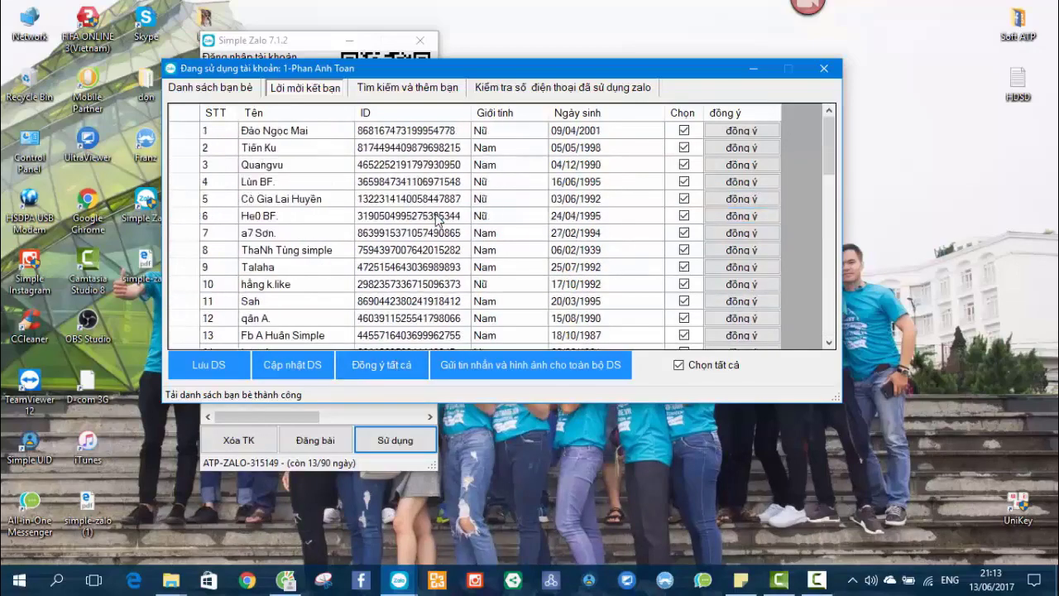
# Refresh the desktop and select row 5 of the friend-requests list.
pyautogui.rightClick(883, 262)
pyautogui.click(902, 304)
pyautogui.click(418, 198)
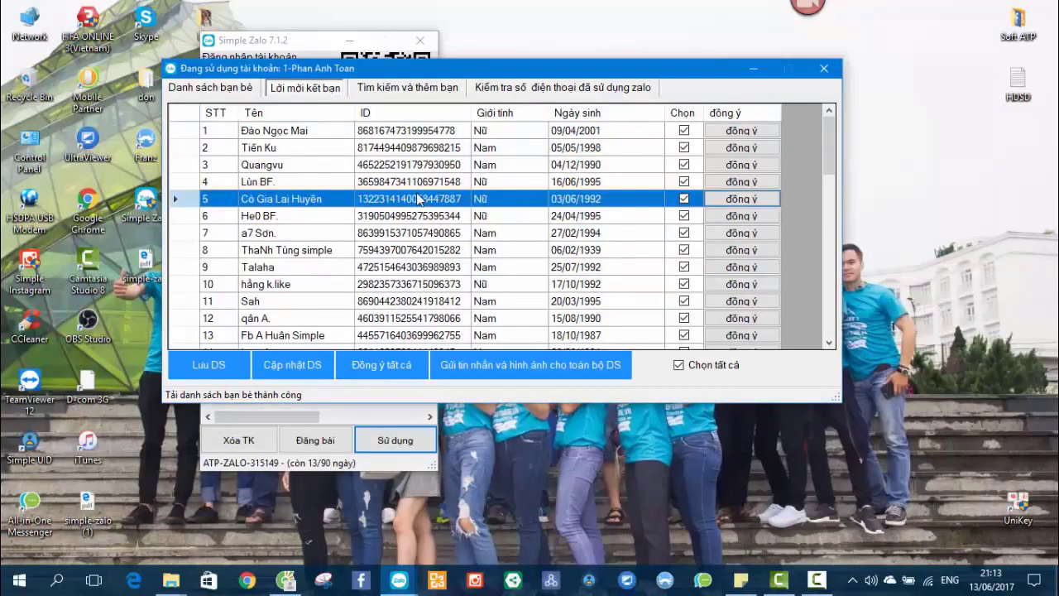
pyautogui.scroll(-3, 418, 198)
pyautogui.scroll(3, 476, 329)
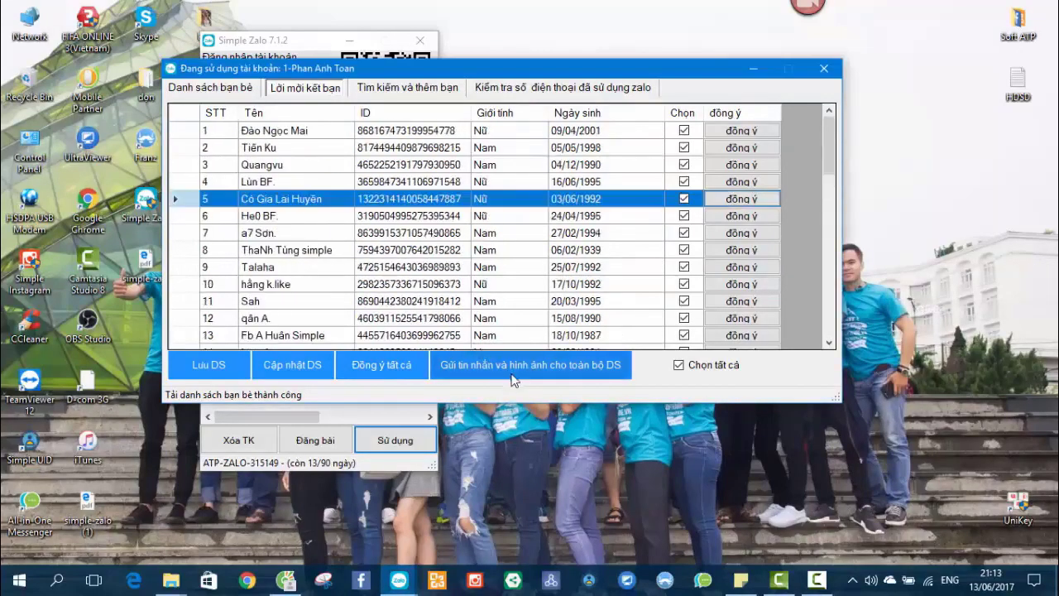
# Open and close the bulk-message form, then return to the Danh sách bạn bè tab.
pyautogui.click(511, 364)
pyautogui.moveTo(118, 34); pyautogui.dragTo(421, 90)
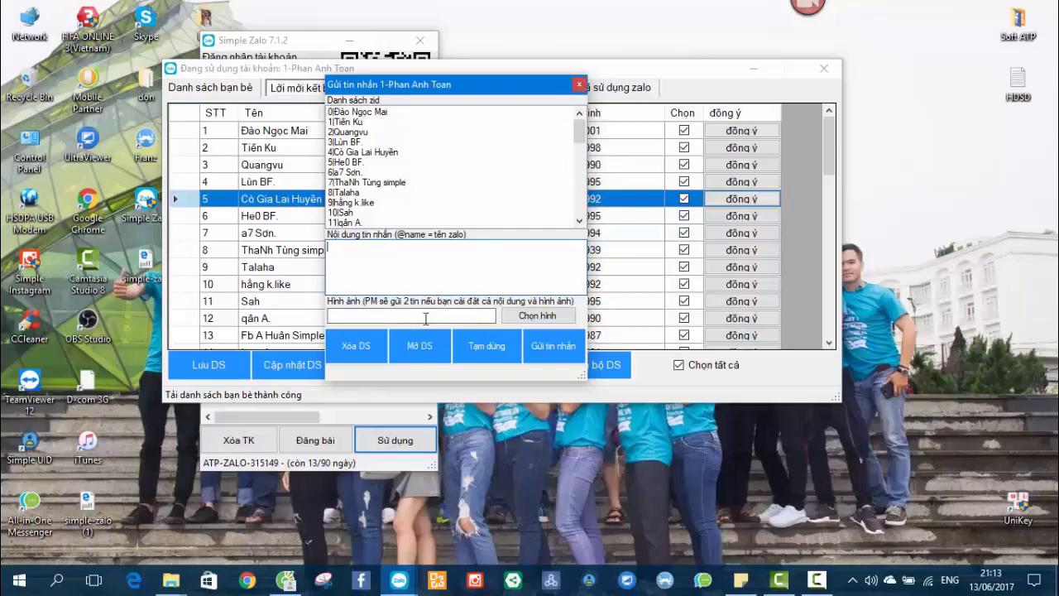
pyautogui.click(579, 85)
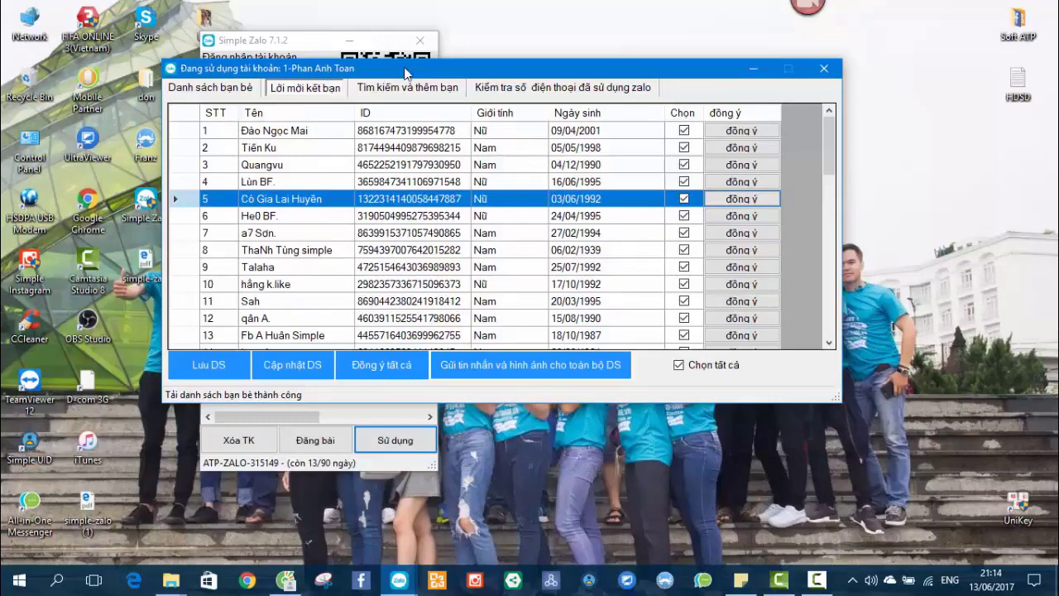
pyautogui.moveTo(407, 70); pyautogui.dragTo(374, 67)
pyautogui.click(193, 86)
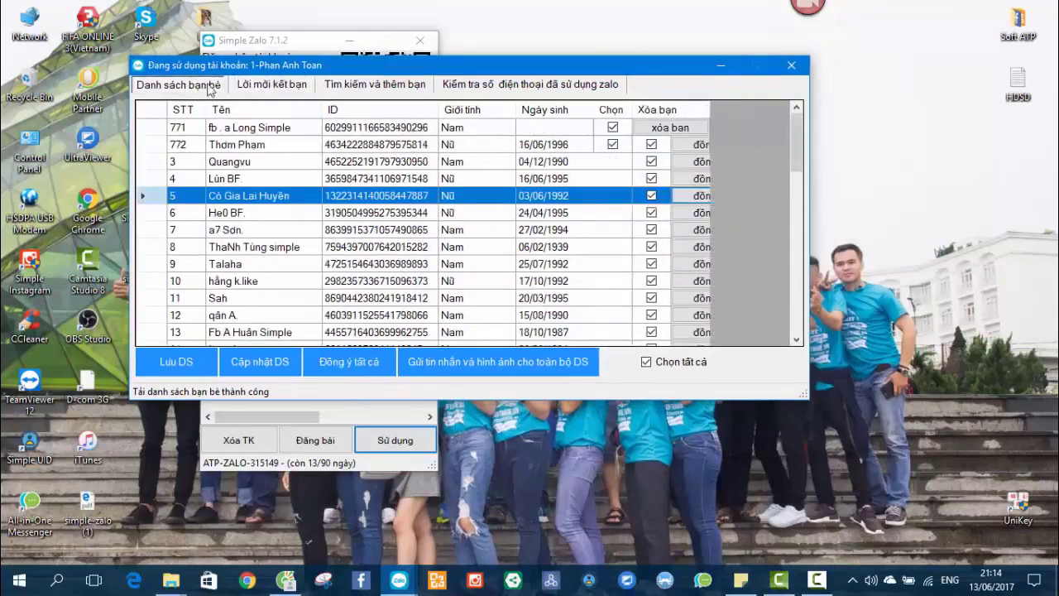
# Switch to the Tìm kiếm và thêm bạn tab and refresh the desktop.
pyautogui.click(345, 88)
pyautogui.moveTo(451, 68); pyautogui.dragTo(496, 65)
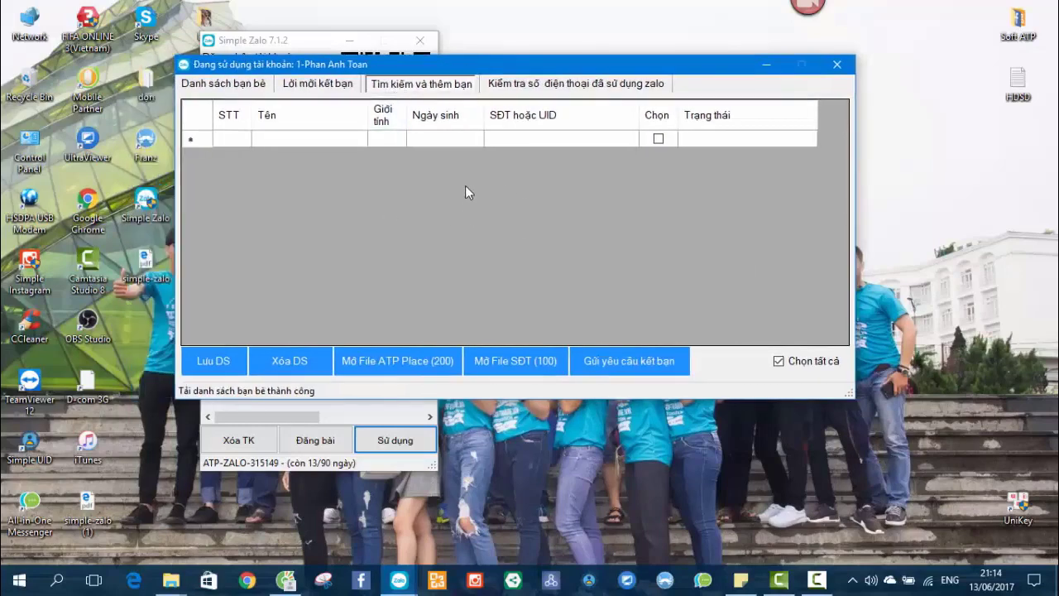
pyautogui.rightClick(884, 207)
pyautogui.click(951, 251)
pyautogui.click(506, 236)
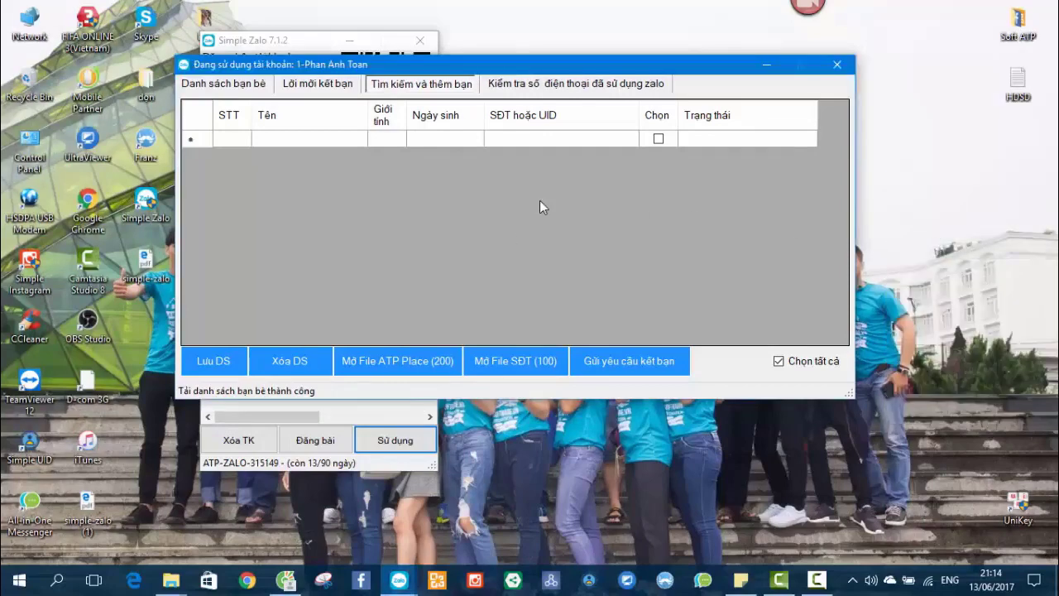
pyautogui.rightClick(882, 221)
# Create a desktop text document named 'tệp kết bạn zalo' and open it.
pyautogui.click(926, 268)
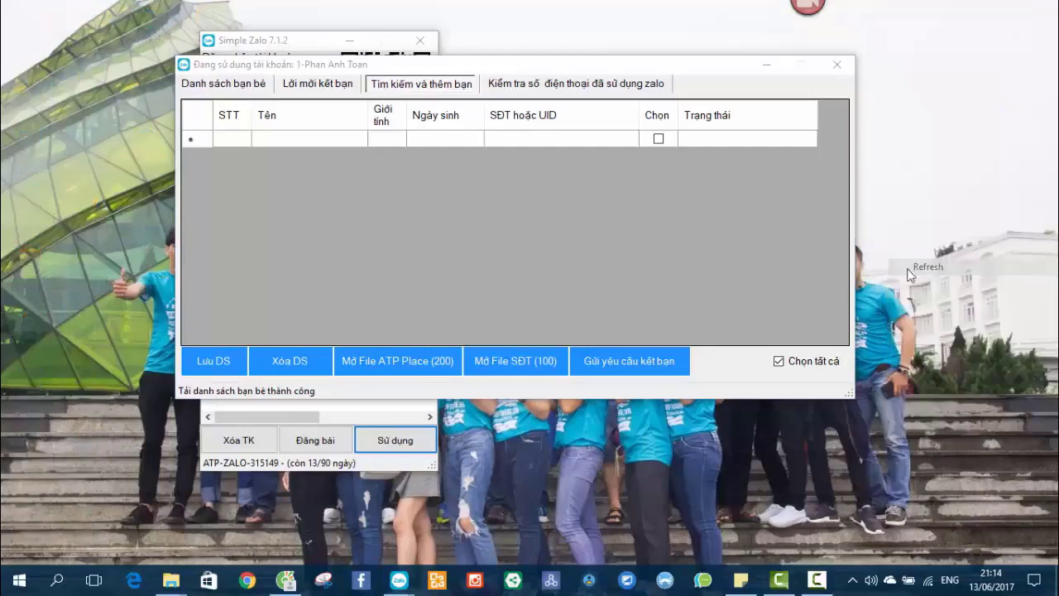
pyautogui.rightClick(953, 206)
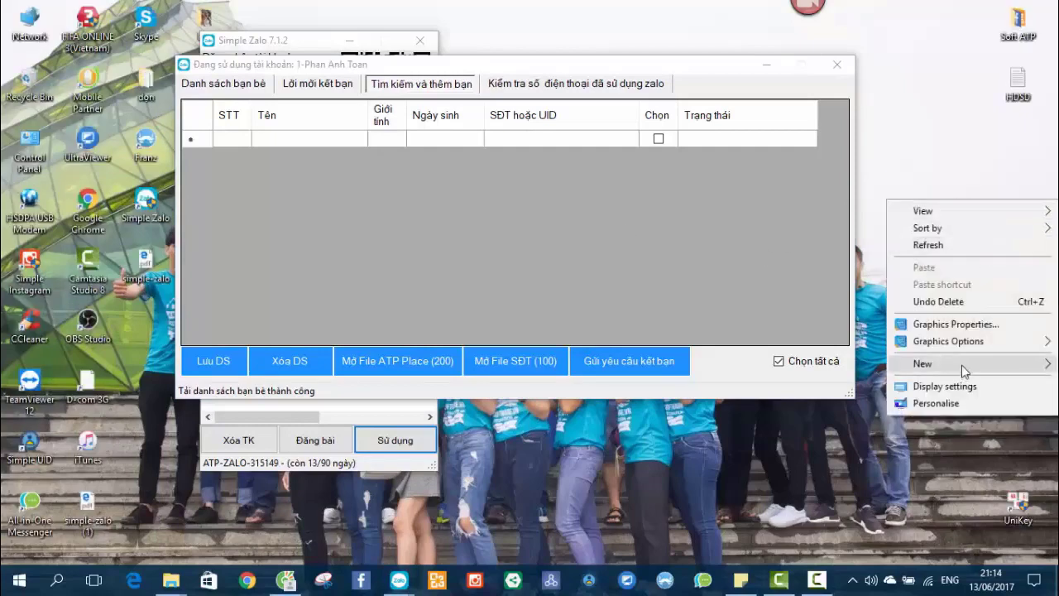
pyautogui.moveTo(961, 365)
pyautogui.click(715, 327)
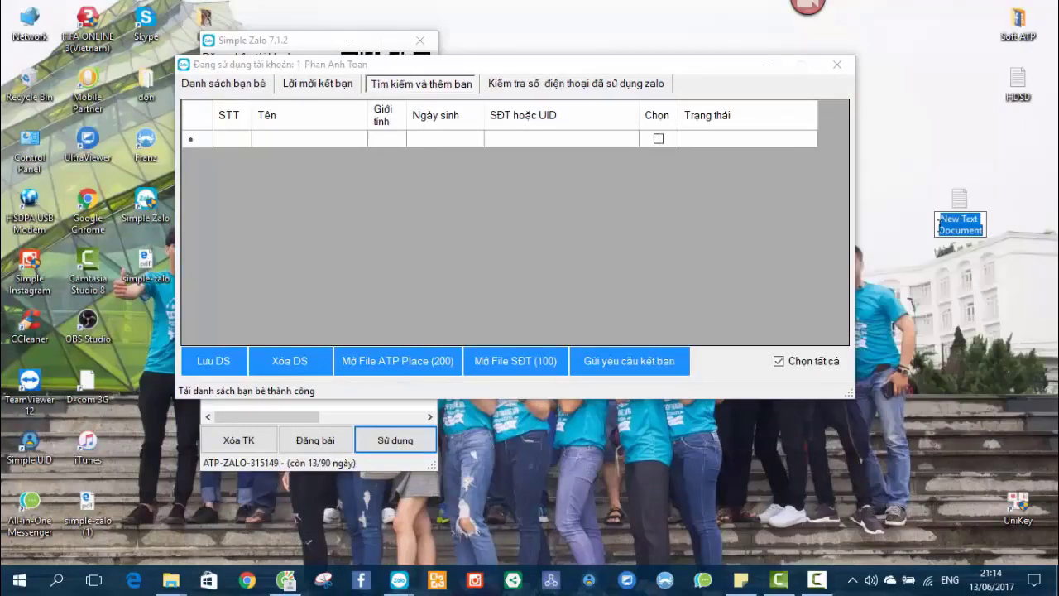
pyautogui.write('tệp kết b')
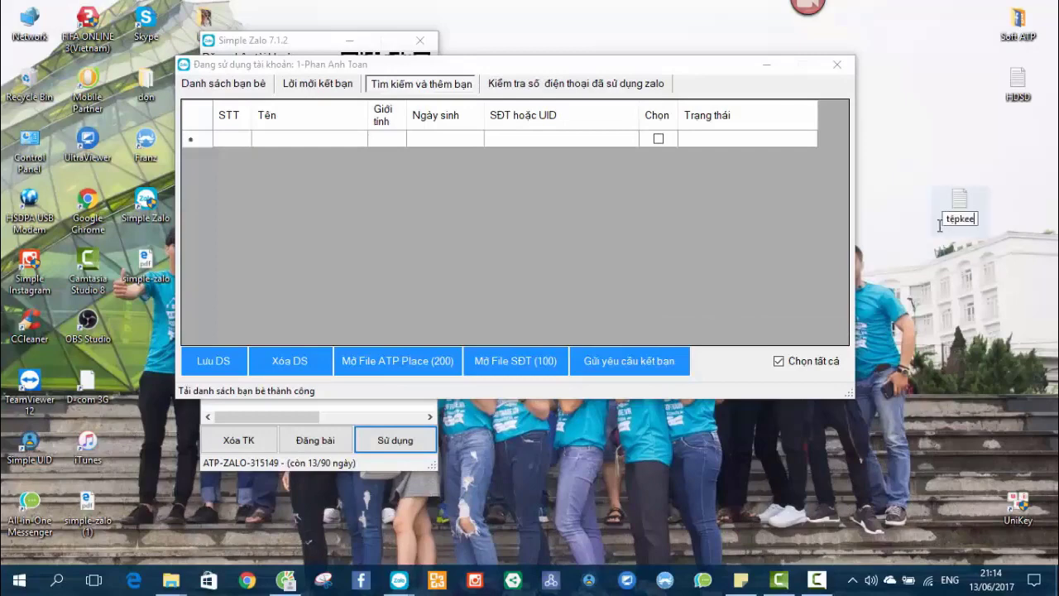
pyautogui.write('ạn zalo')
pyautogui.press('Return')
pyautogui.press('Return')
# Write the heading 'Kết bạn bằng 1 danh sách sđt có sẵn' and minimise Notepad.
pyautogui.moveTo(707, 81); pyautogui.dragTo(1012, 95)
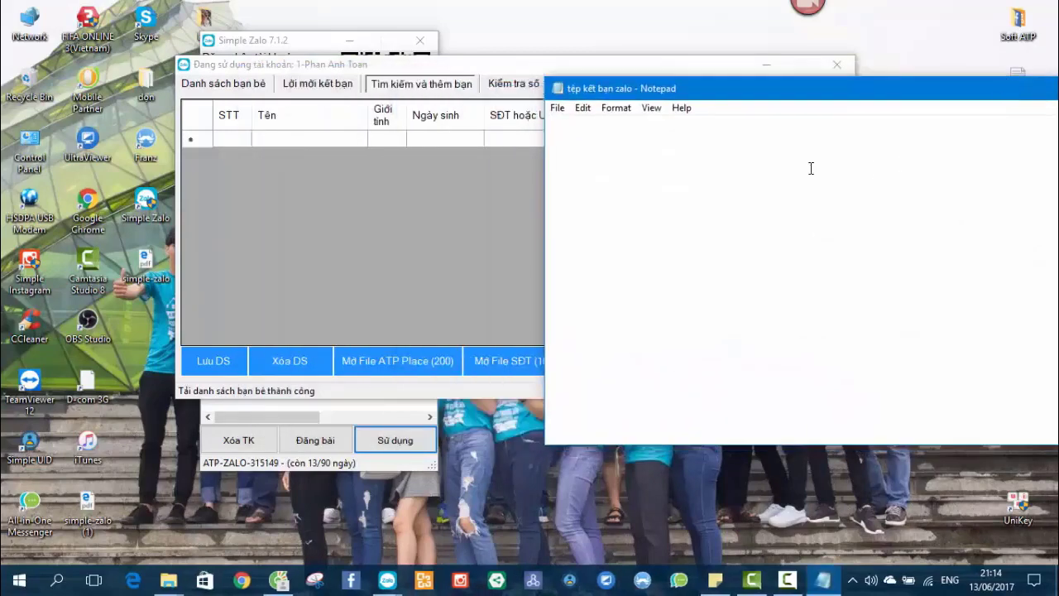
pyautogui.write('Mooddos')
pyautogui.press('BackSpace')
pyautogui.press('BackSpace')
pyautogui.press('BackSpace')
pyautogui.press('BackSpace')
pyautogui.press('BackSpace')
pyautogui.press('BackSpace')
pyautogui.press('BackSpace')
pyautogui.press('BackSpace')
pyautogui.press('BackSpace')
pyautogui.write('Kết bạn băng 1 danh sách')
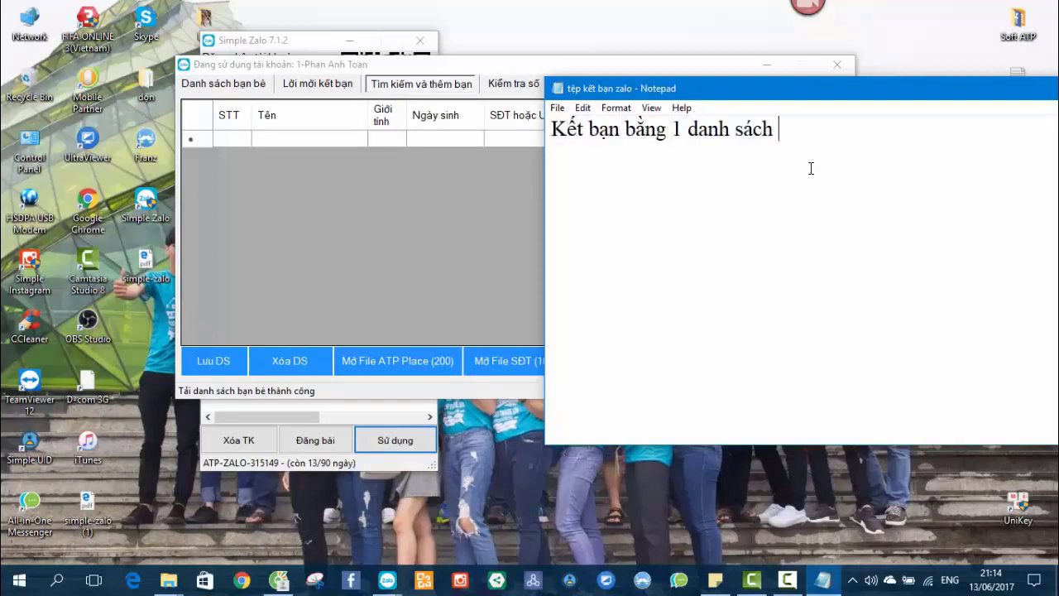
pyautogui.write(' sđt có sẵn')
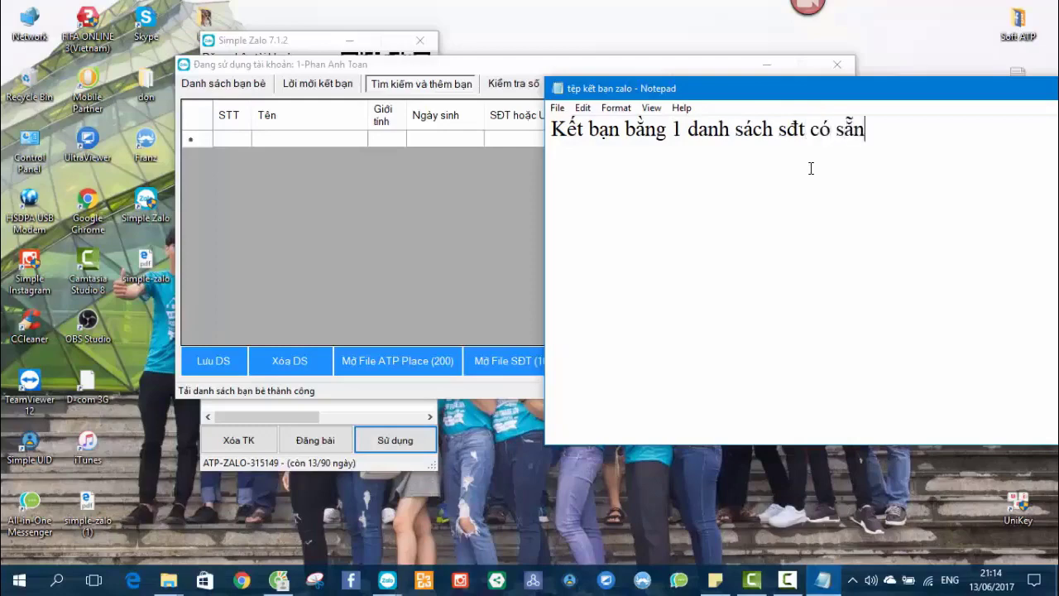
pyautogui.moveTo(924, 90); pyautogui.dragTo(809, 100)
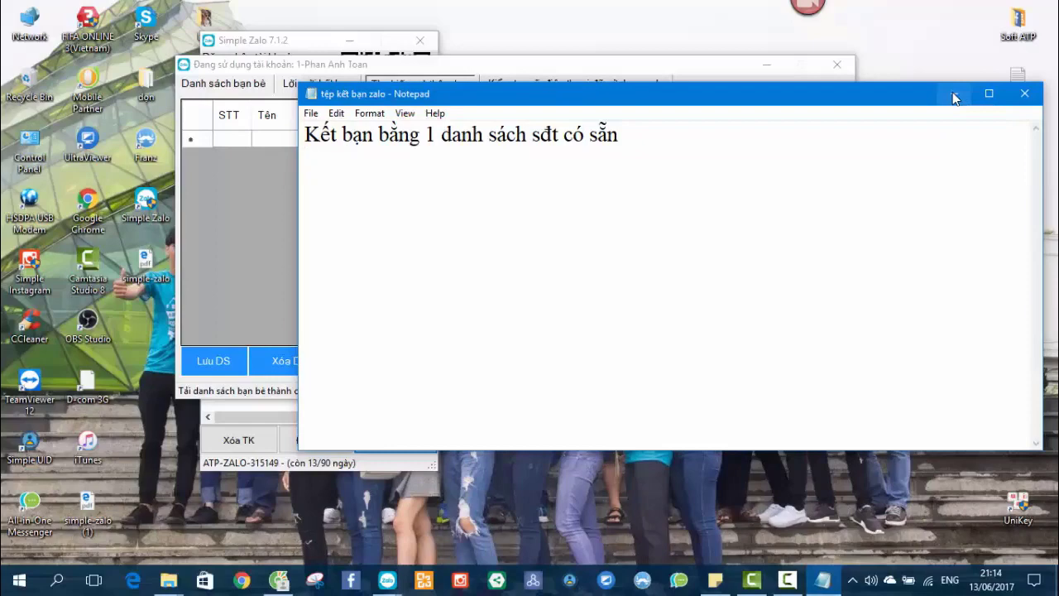
pyautogui.click(954, 98)
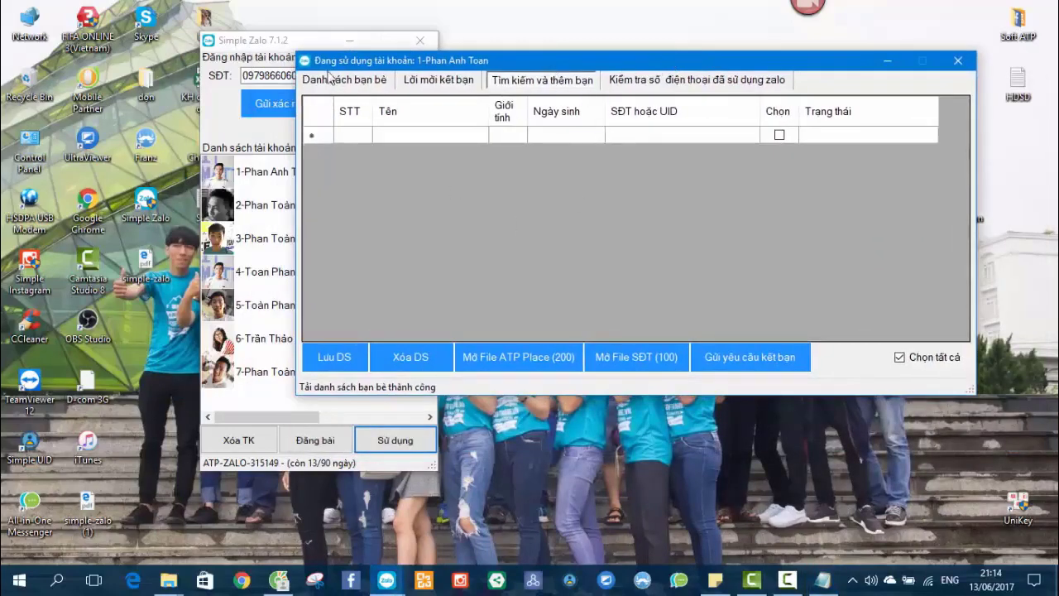
# Move the Simple Zalo login window right and switch to the SĐT phone-number file in Notepad.
pyautogui.click(276, 43)
pyautogui.moveTo(271, 41); pyautogui.dragTo(397, 39)
pyautogui.hotkey('alt', 'Tab')
pyautogui.scroll(-3, 476, 250)
pyautogui.scroll(10, 476, 251)
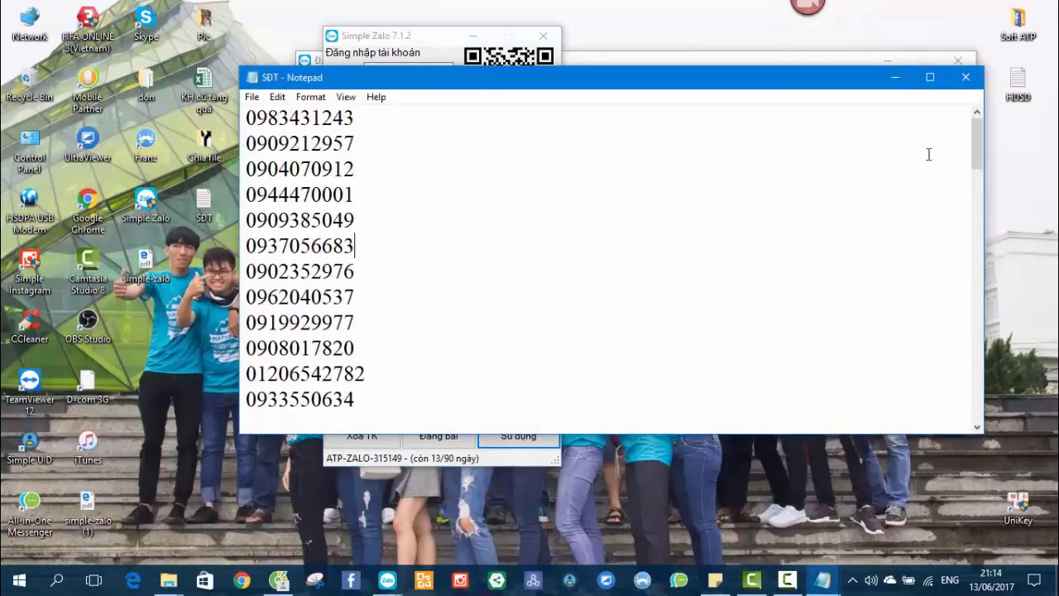
pyautogui.click(486, 247)
pyautogui.scroll(-5, 480, 244)
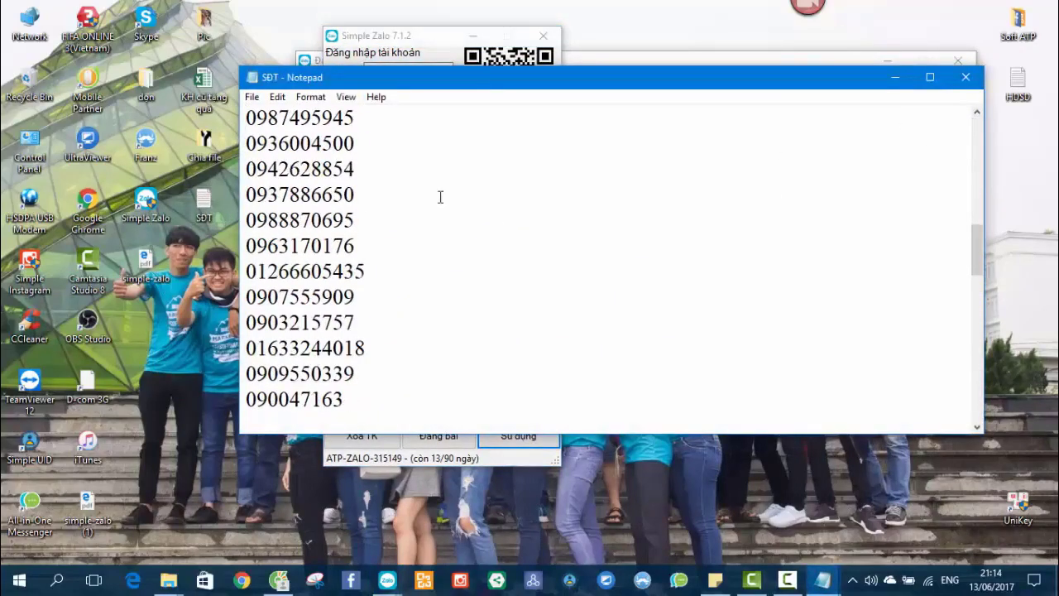
# Maximise the SĐT list, point out individual phone numbers, then restore Notepad's size.
pyautogui.doubleClick(398, 79)
pyautogui.scroll(-5, 295, 206)
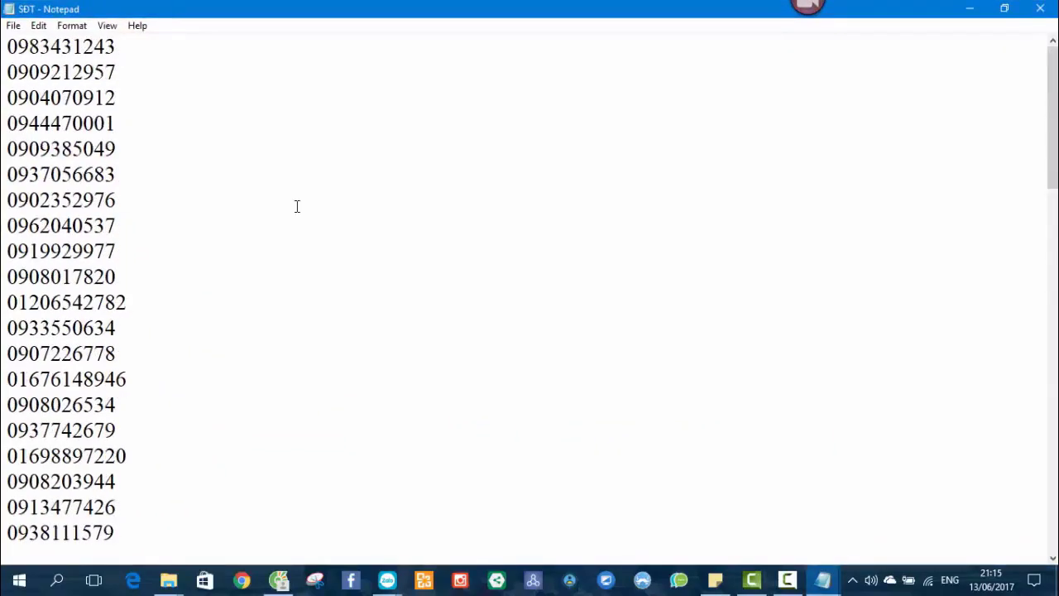
pyautogui.click(173, 97)
pyautogui.click(279, 132)
pyautogui.doubleClick(567, 13)
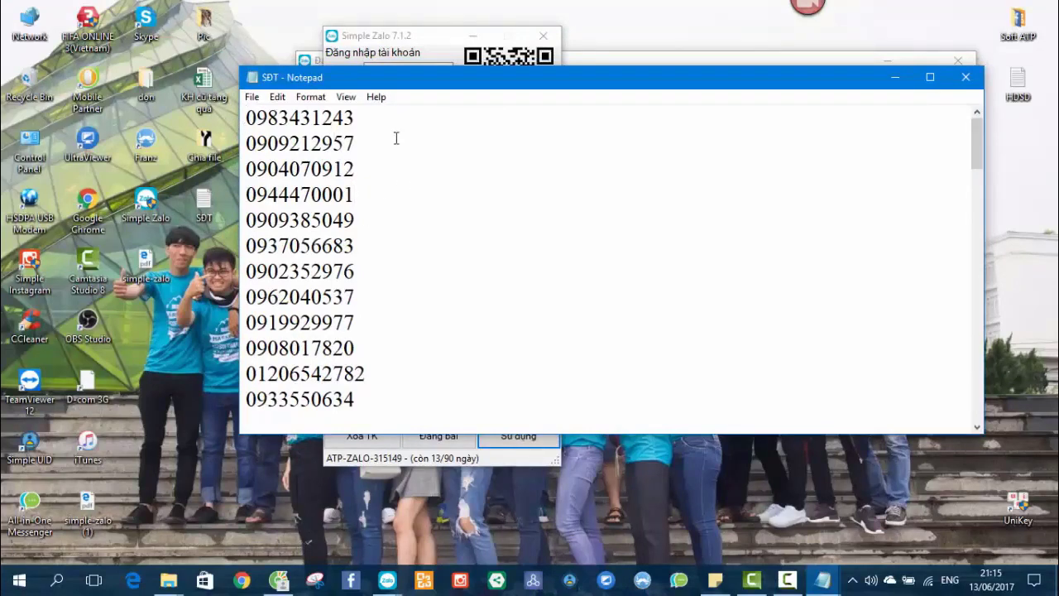
pyautogui.click(360, 117)
pyautogui.scroll(-15, 546, 223)
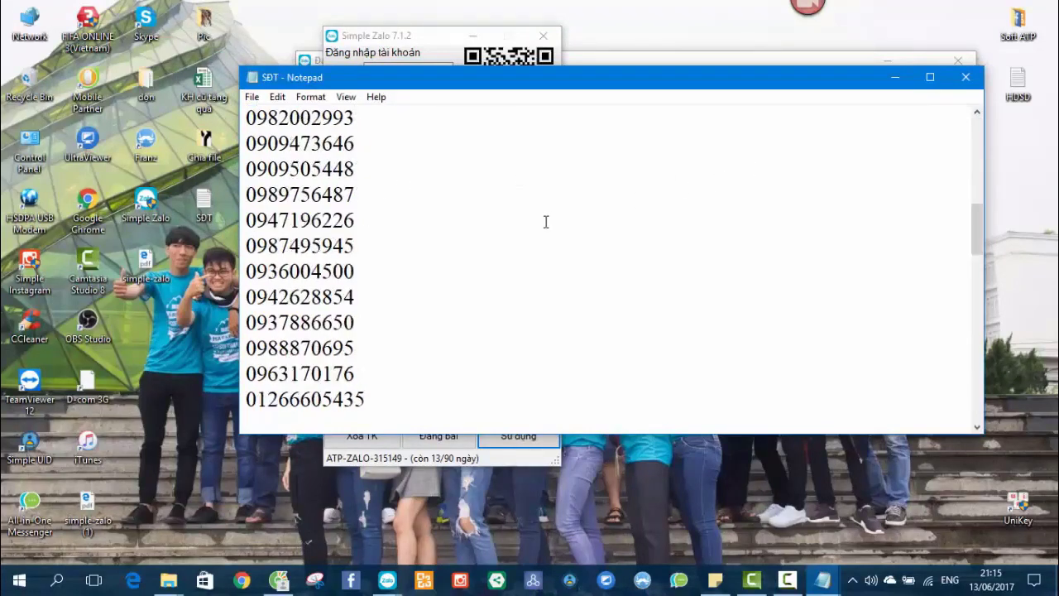
pyautogui.scroll(10, 548, 235)
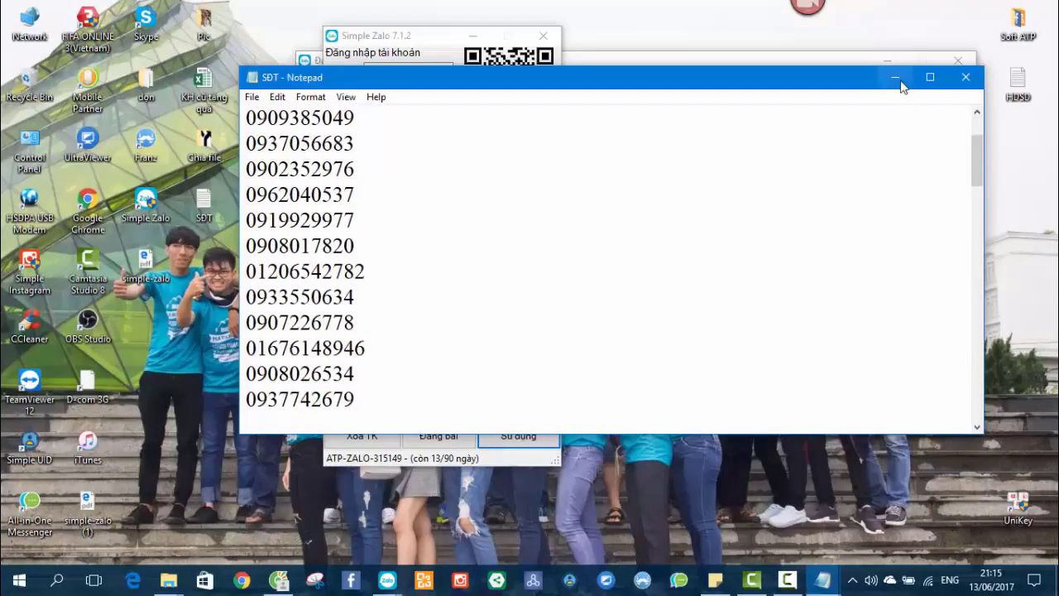
# Close Notepad and load the SĐT file from the Desktop via 'Mở File SĐT (100)'.
pyautogui.click(966, 78)
pyautogui.click(637, 216)
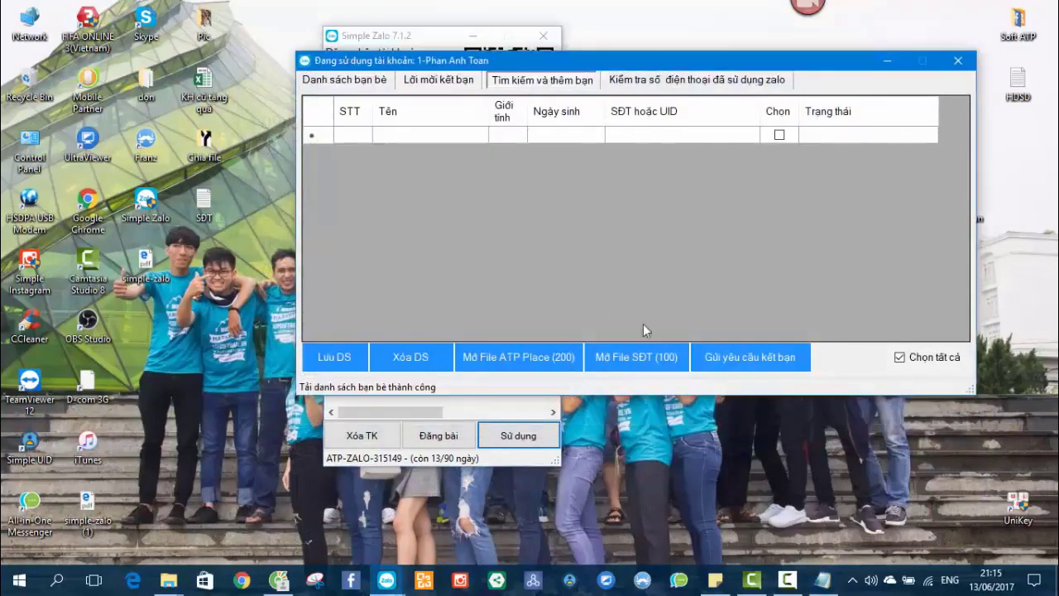
pyautogui.click(653, 351)
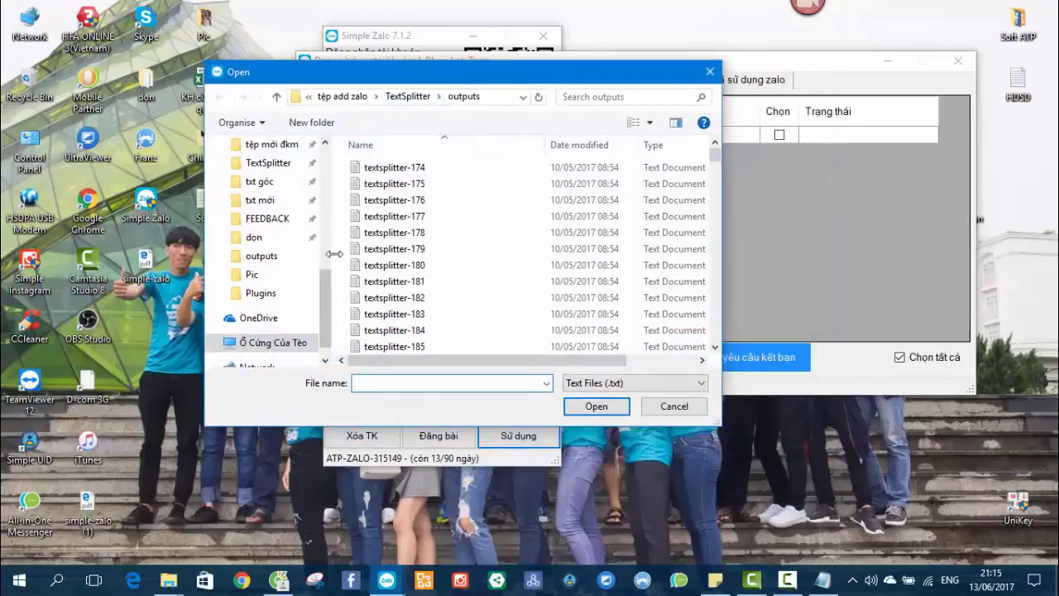
pyautogui.scroll(5, 327, 281)
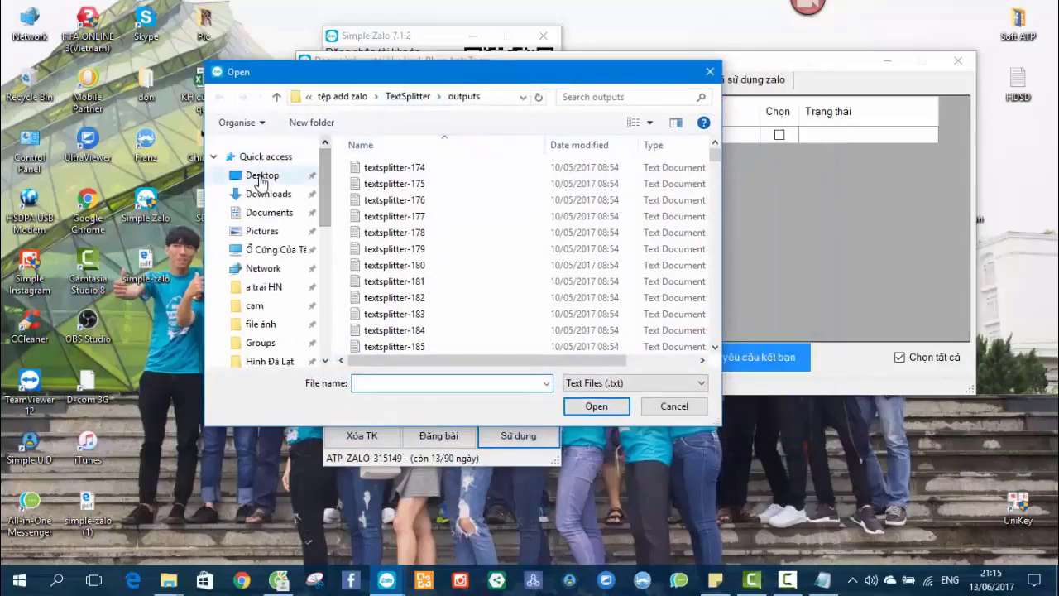
pyautogui.click(262, 174)
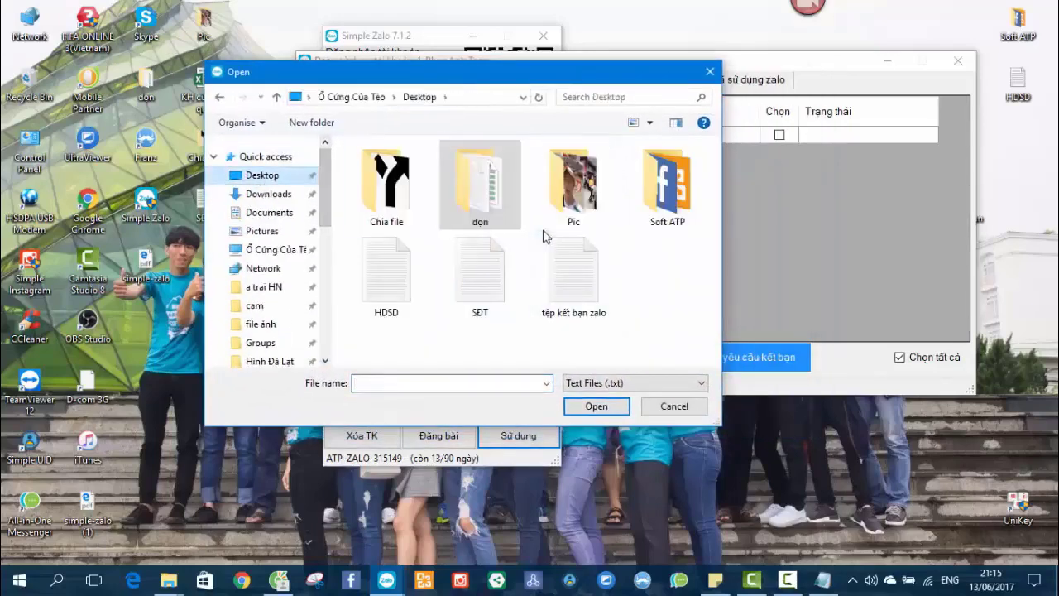
pyautogui.click(635, 286)
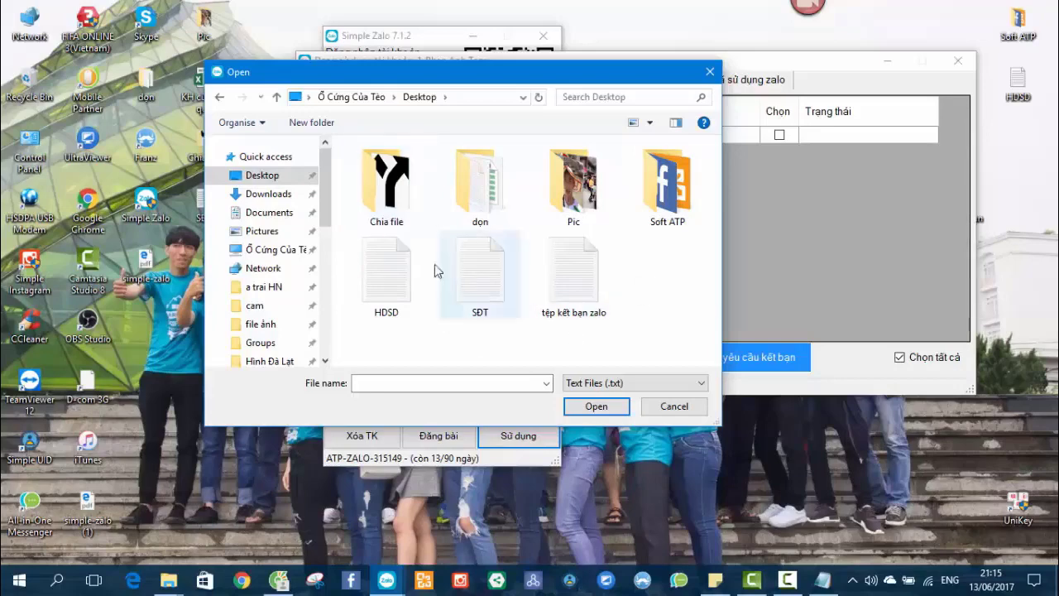
pyautogui.doubleClick(478, 281)
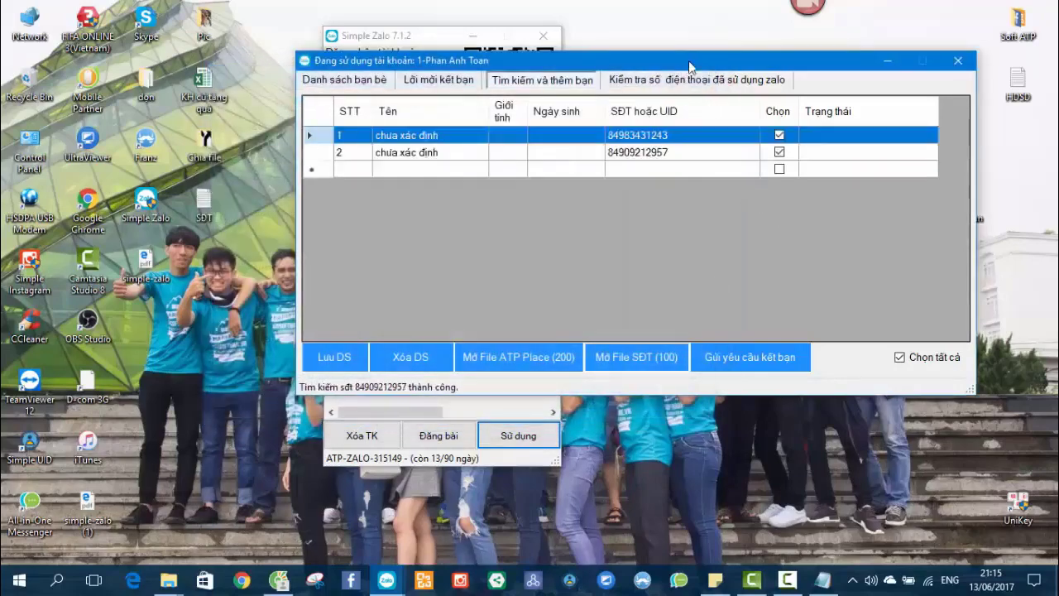
# Check the 66 loaded numbers, then choose 'Gửi yêu cầu kết bạn' for the whole list.
pyautogui.moveTo(745, 60); pyautogui.dragTo(666, 47)
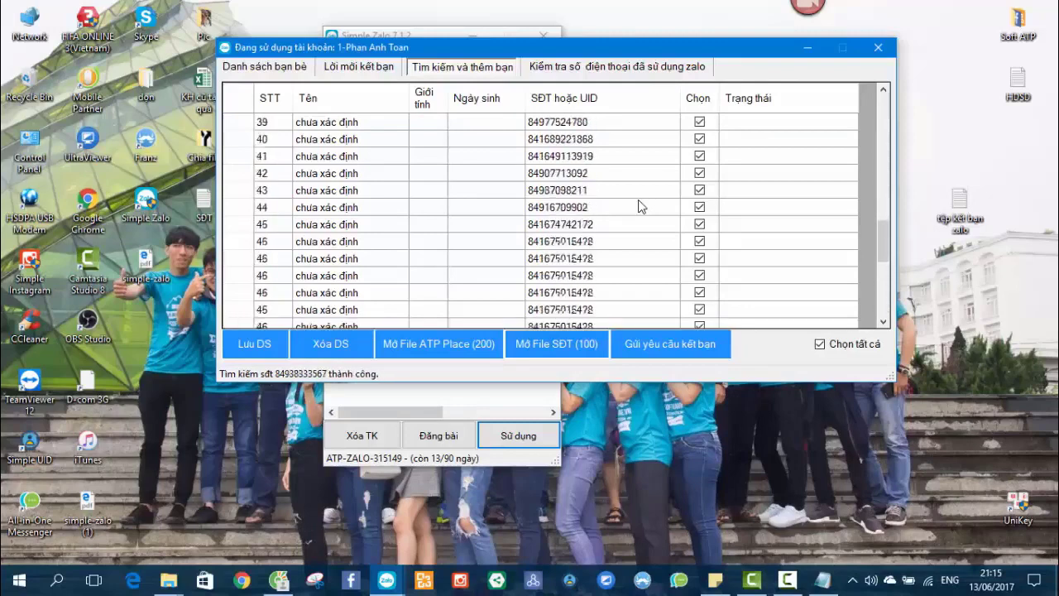
pyautogui.click(559, 295)
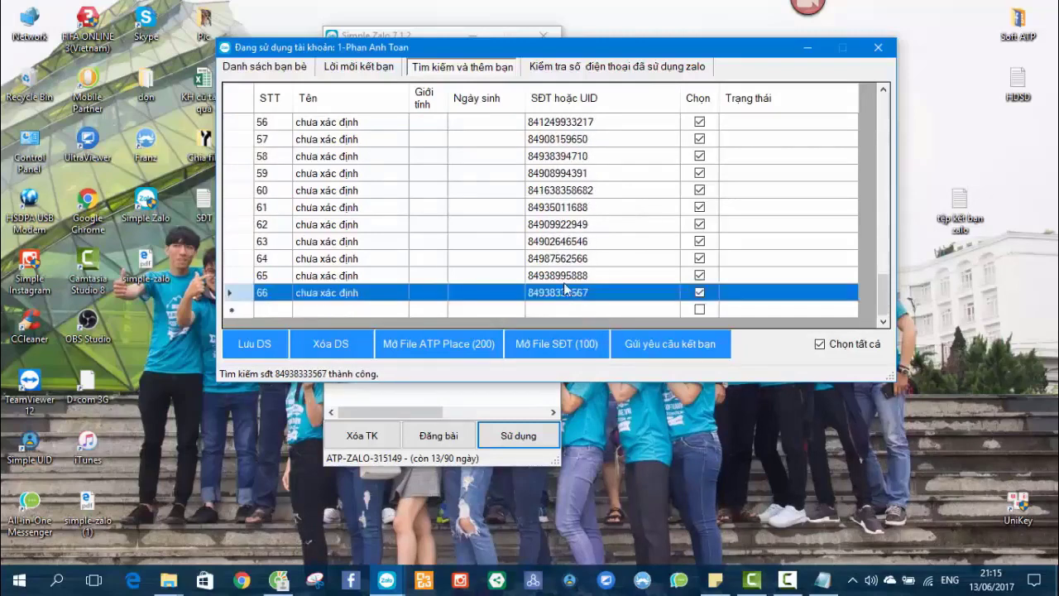
pyautogui.scroll(18, 604, 237)
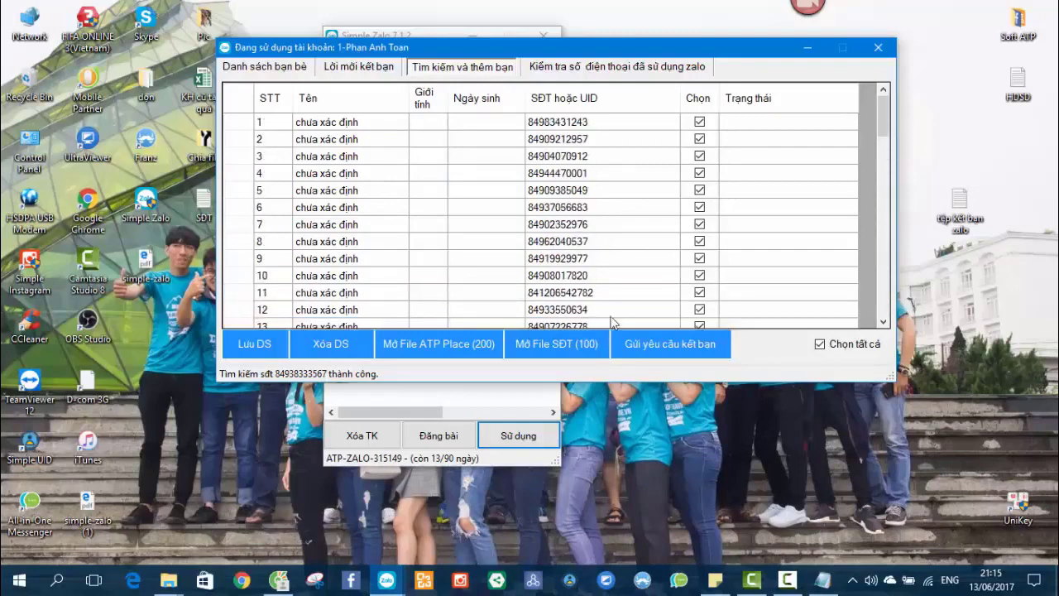
pyautogui.click(680, 351)
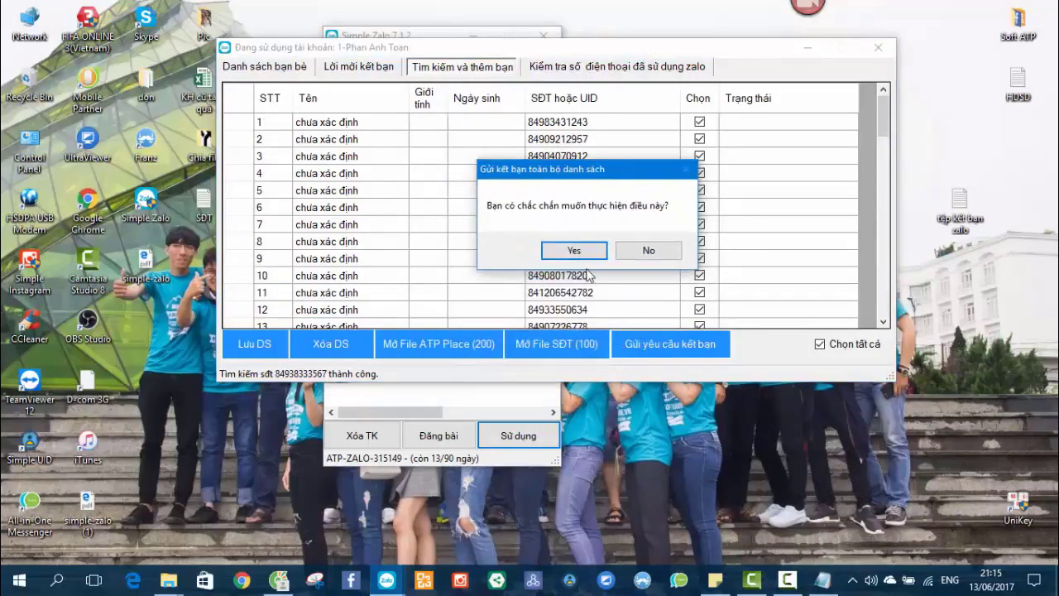
pyautogui.click(574, 251)
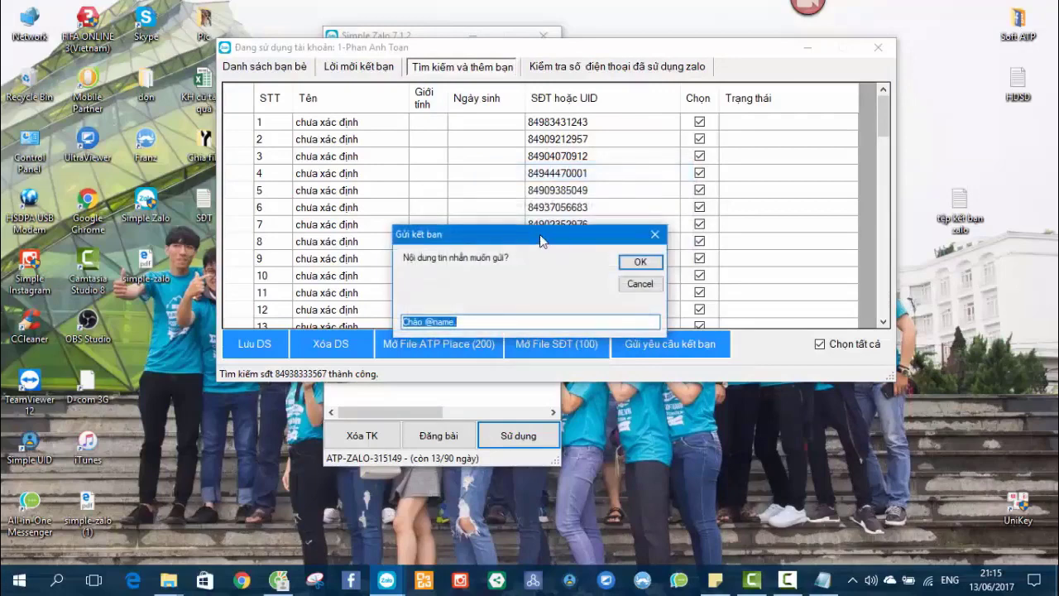
pyautogui.click(485, 236)
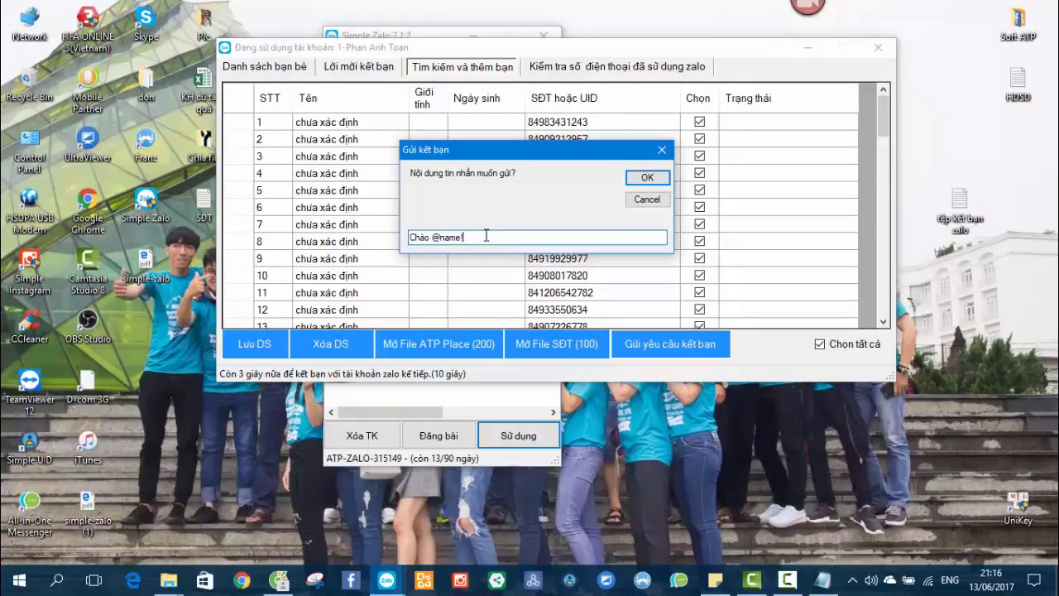
pyautogui.click(645, 178)
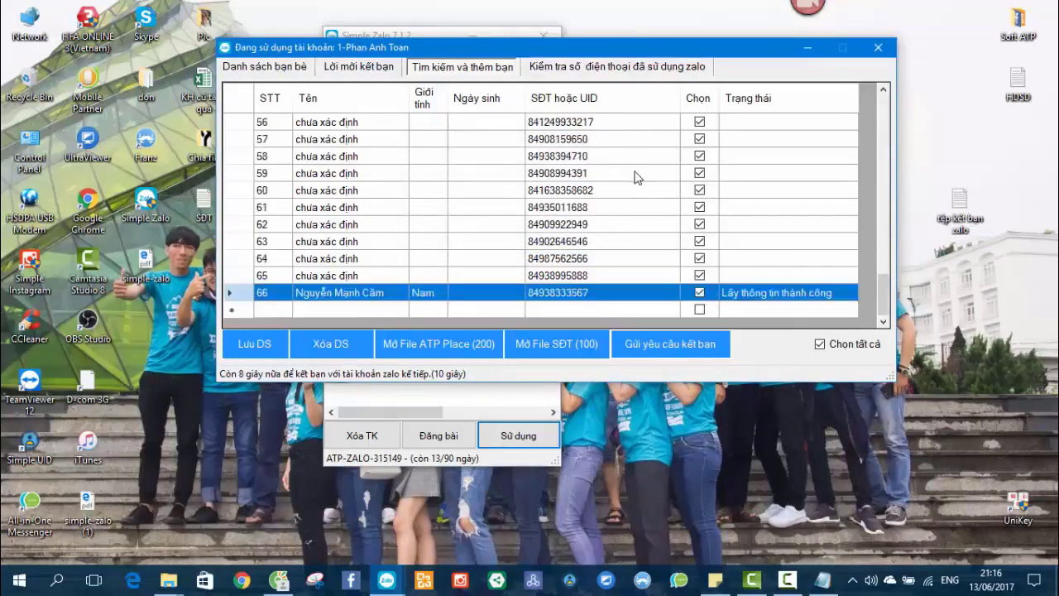
pyautogui.click(580, 98)
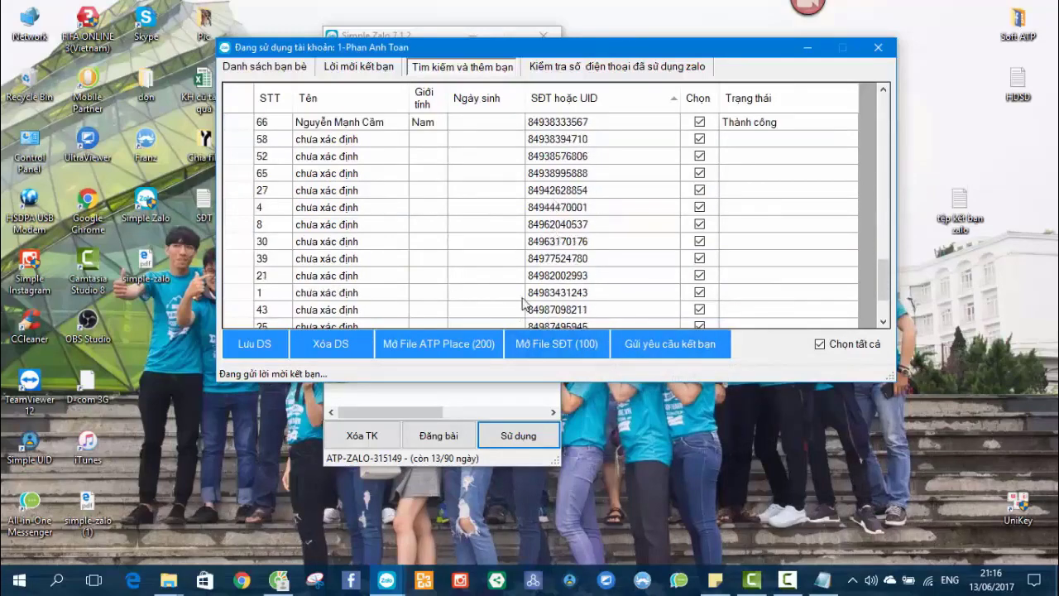
# Cancel the number-file chooser and close the first account's window.
pyautogui.click(556, 343)
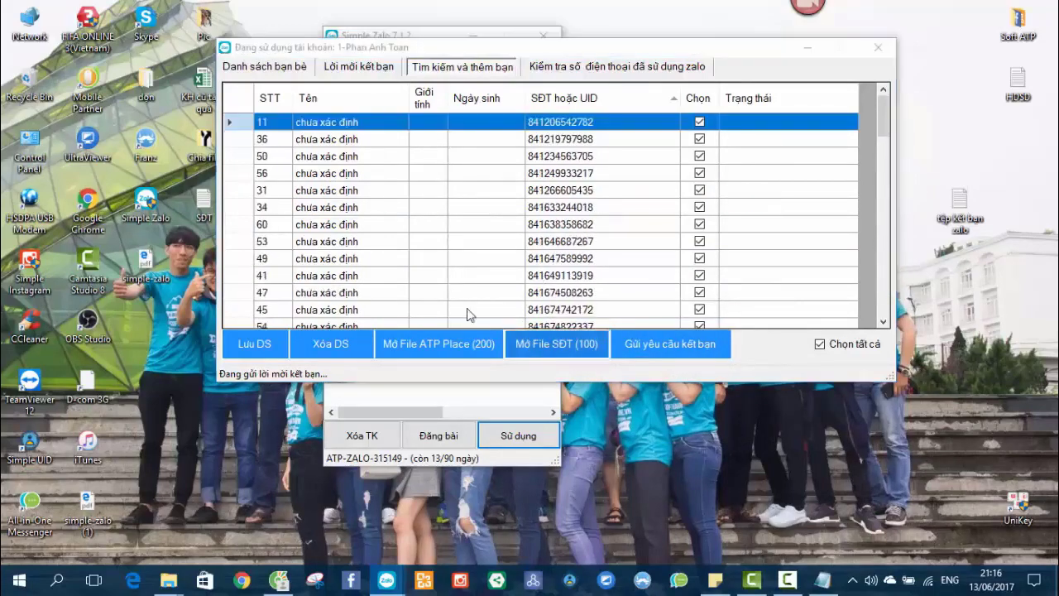
pyautogui.click(728, 72)
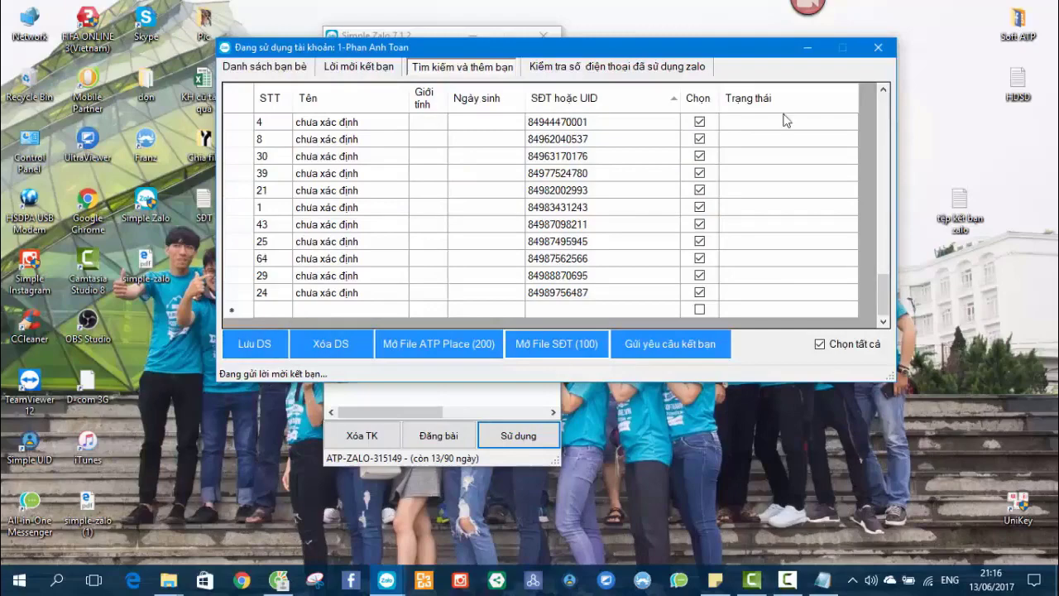
pyautogui.click(879, 48)
# Start account 2 with Sử dụng and open its Tìm kiếm và thêm bạn tab.
pyautogui.click(400, 211)
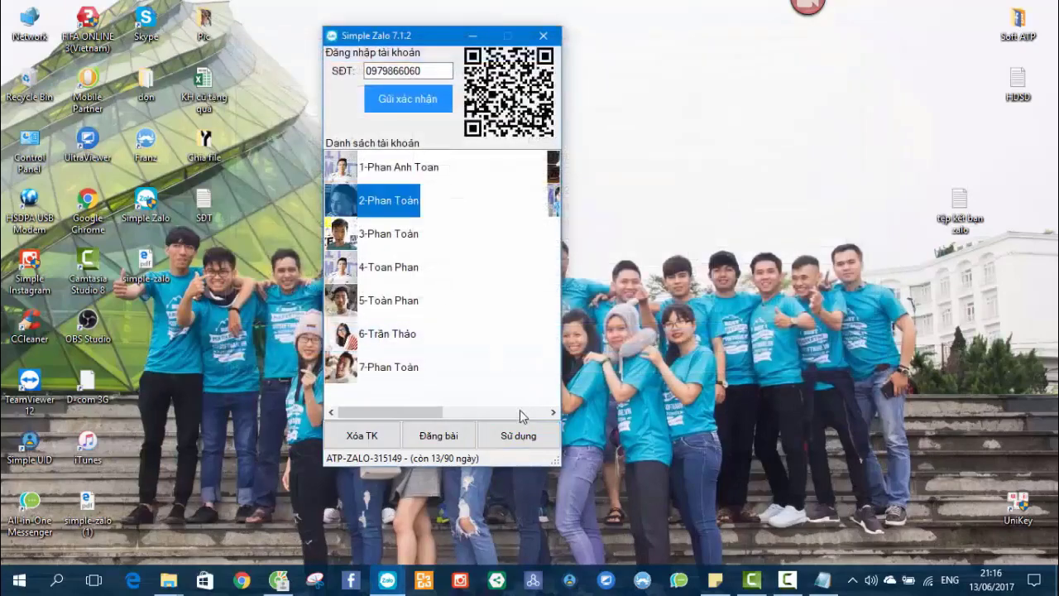
pyautogui.click(519, 435)
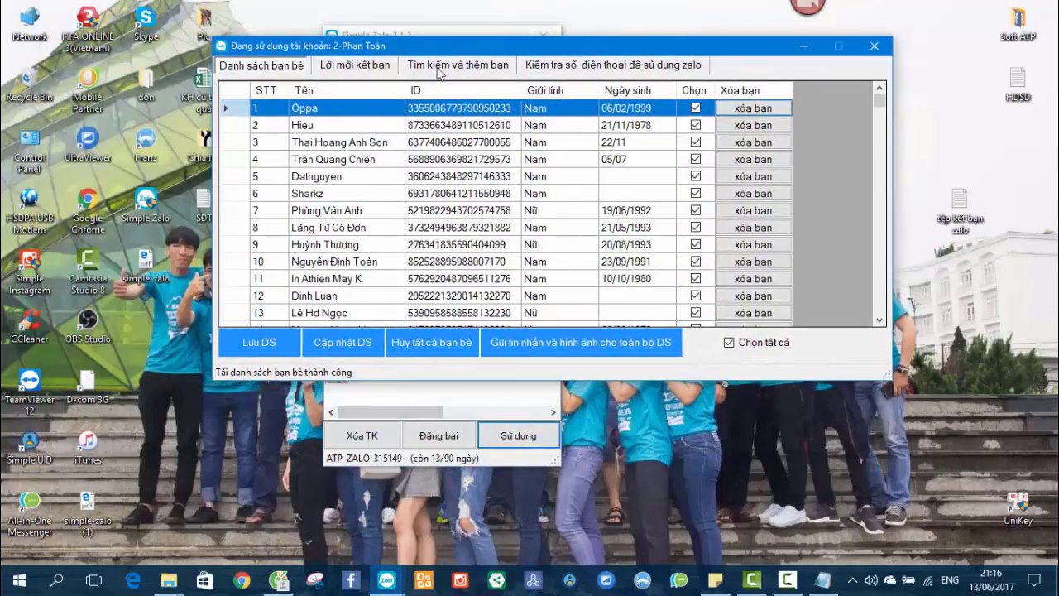
pyautogui.click(458, 65)
# Cancel the number-file dialog and return to the end of the first line in the tệp kết bạn zalo note.
pyautogui.click(553, 342)
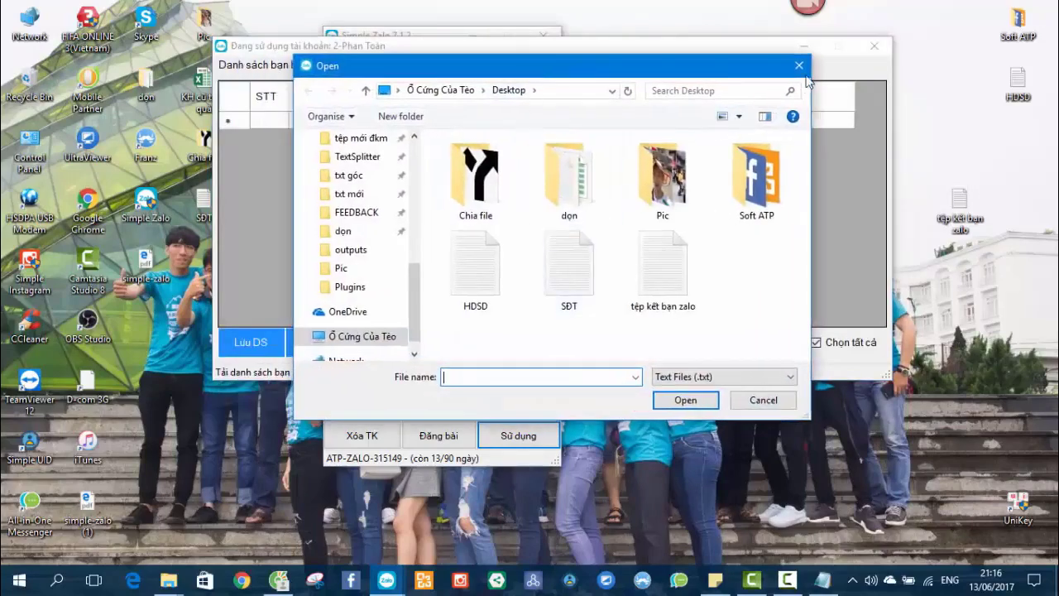
pyautogui.click(799, 65)
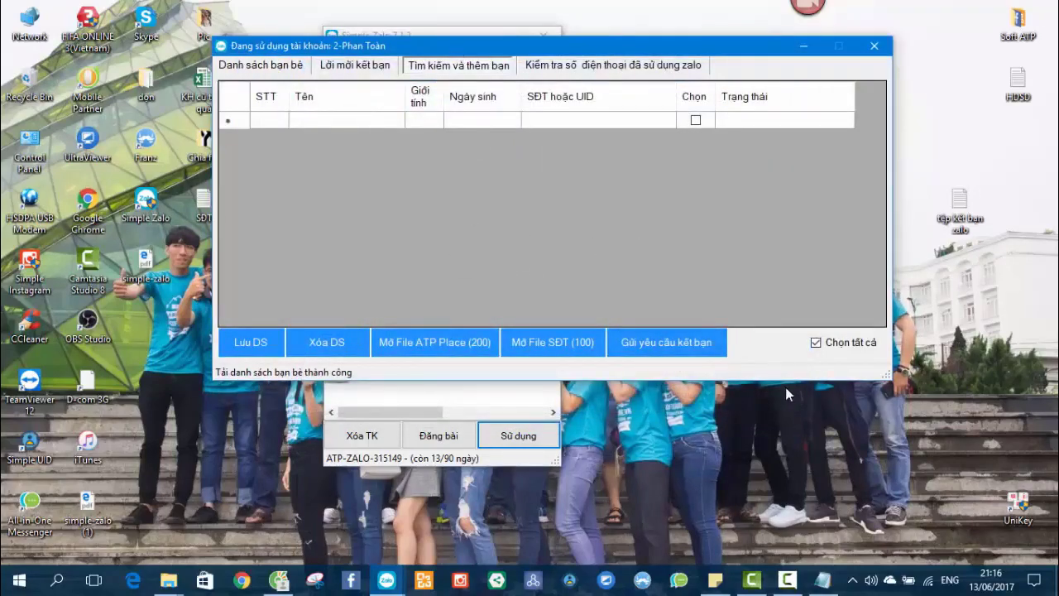
pyautogui.click(823, 579)
pyautogui.click(670, 139)
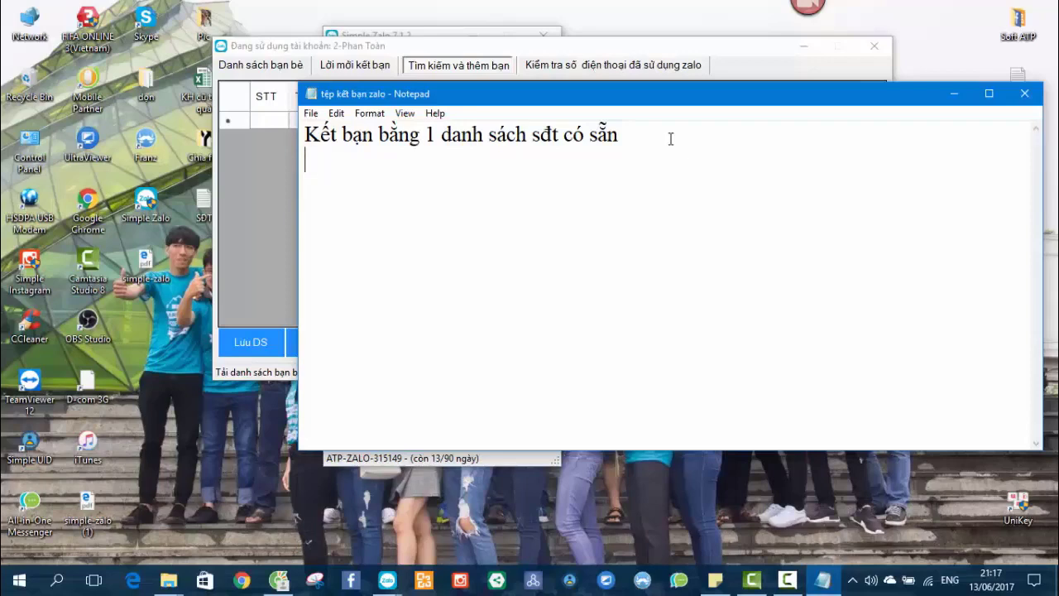
# Type the second note line 'Kết bạn bằng 1 đối tượng quanh khu vực bất kỳ'.
pyautogui.press('BackSpace')
pyautogui.press('BackSpace')
pyautogui.write('Kết bạn bằng 1 đối tượng quanh khu vực bất kỳ')
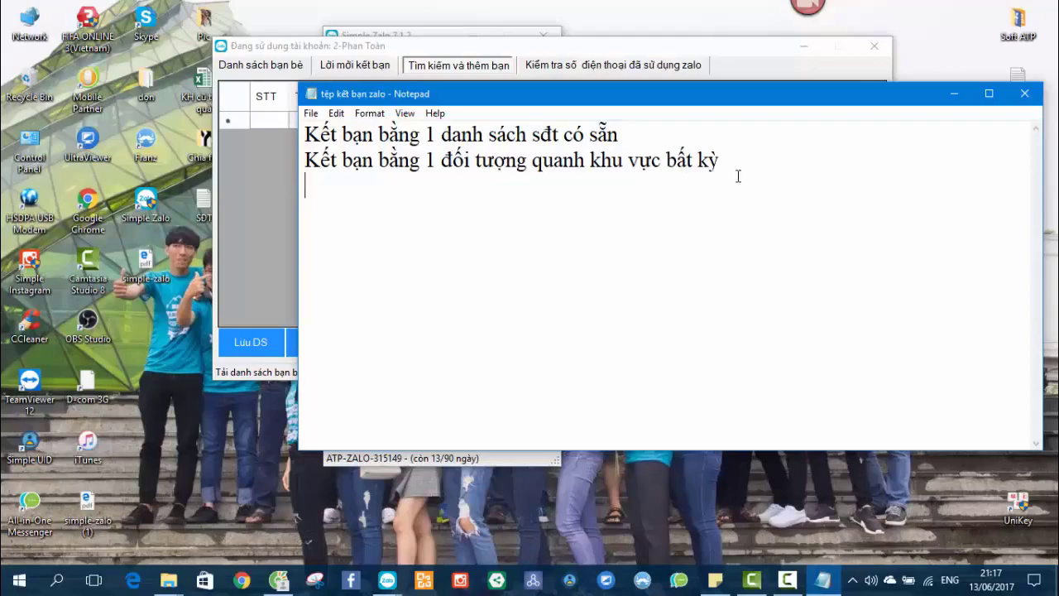
pyautogui.moveTo(733, 166); pyautogui.dragTo(305, 163)
pyautogui.click(771, 164)
# Open place.atpsoftware.vn in a new Cốc Cốc tab.
pyautogui.click(279, 580)
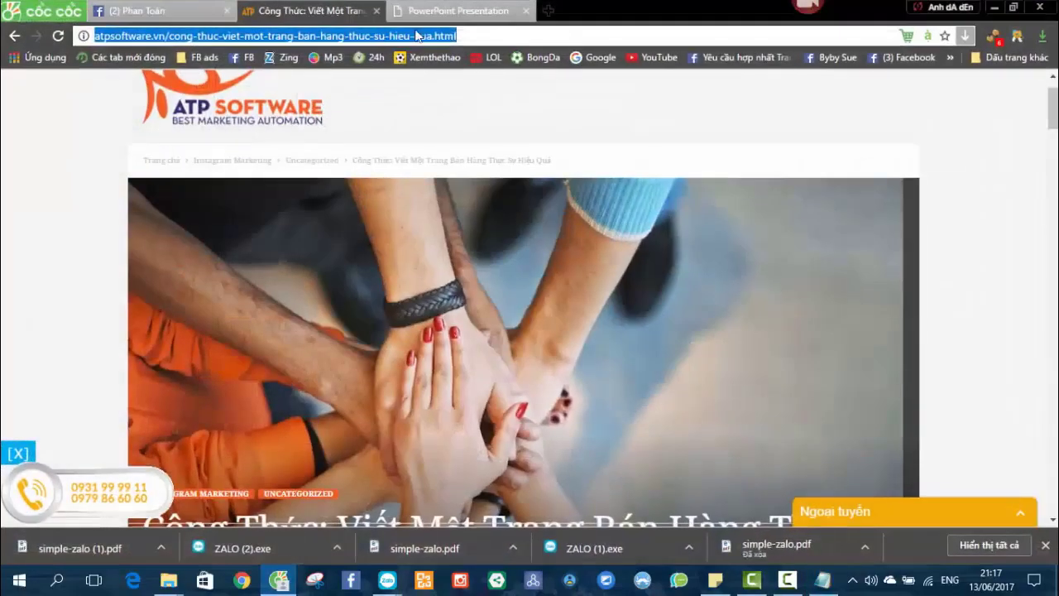
pyautogui.click(457, 11)
pyautogui.click(510, 34)
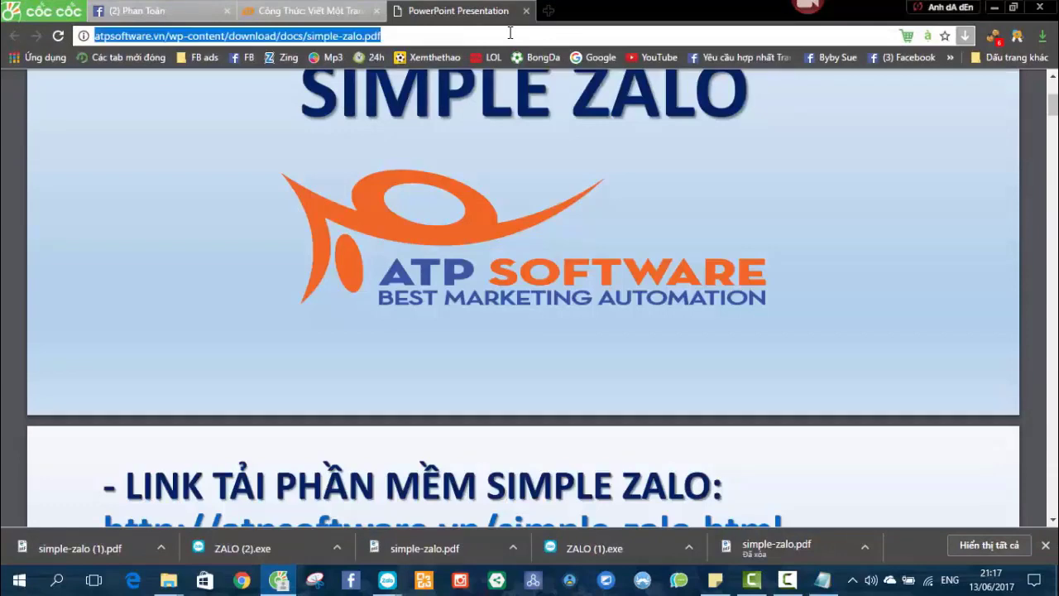
pyautogui.click(548, 11)
pyautogui.write('place.atpsoftware.vn')
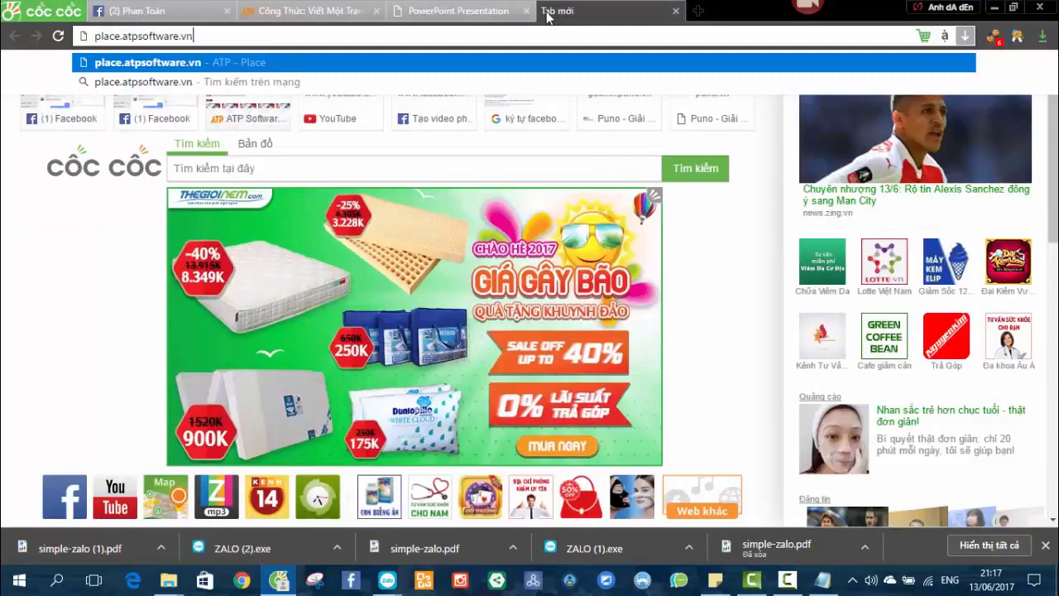
pyautogui.press('Return')
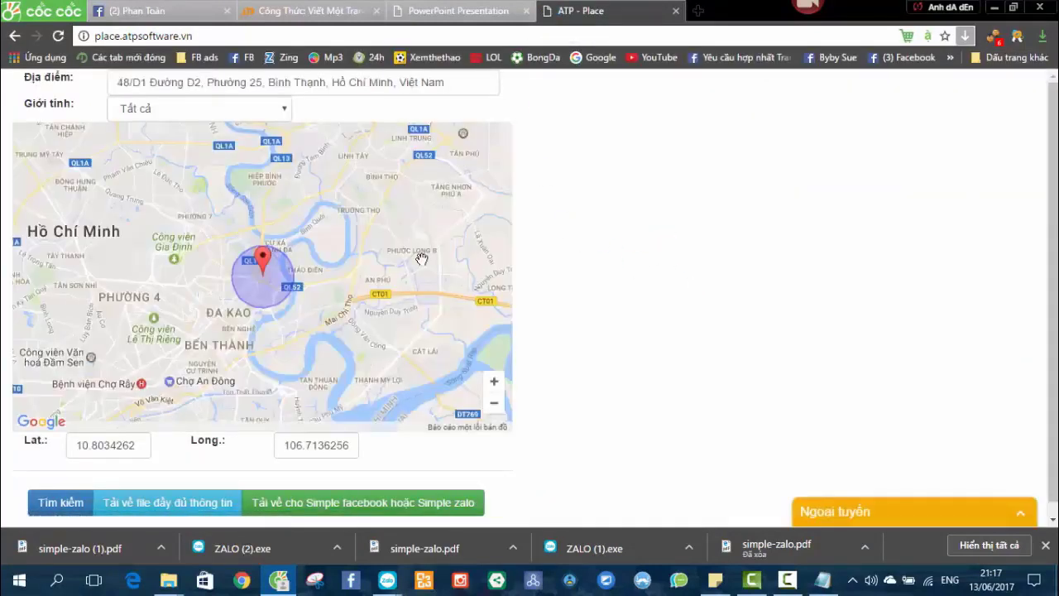
pyautogui.click(166, 81)
pyautogui.moveTo(268, 252); pyautogui.dragTo(271, 200)
pyautogui.moveTo(263, 258); pyautogui.dragTo(220, 256)
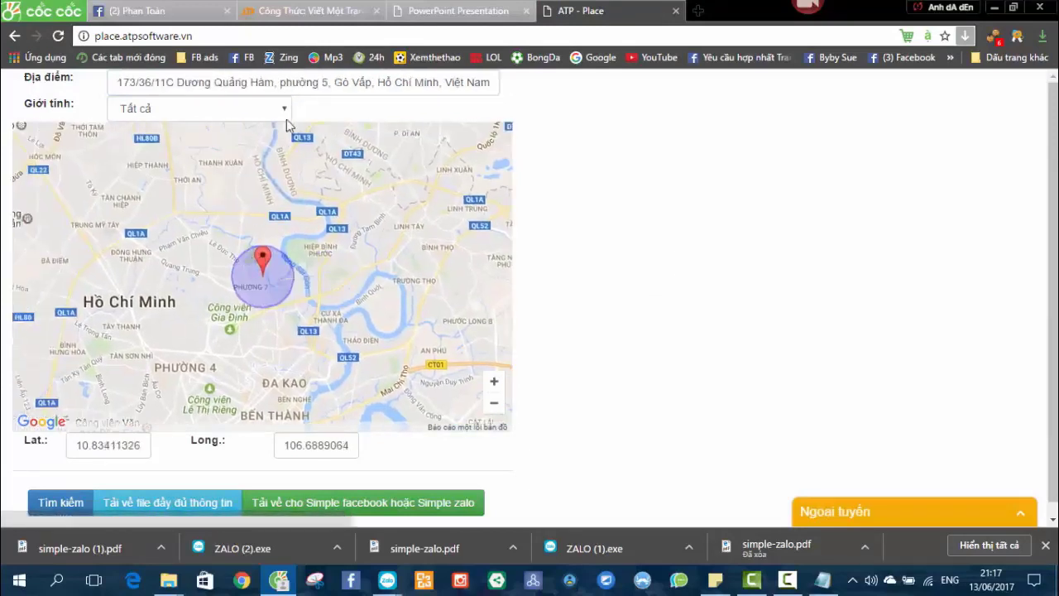
pyautogui.click(304, 82)
pyautogui.hotkey('ctrl', 'a')
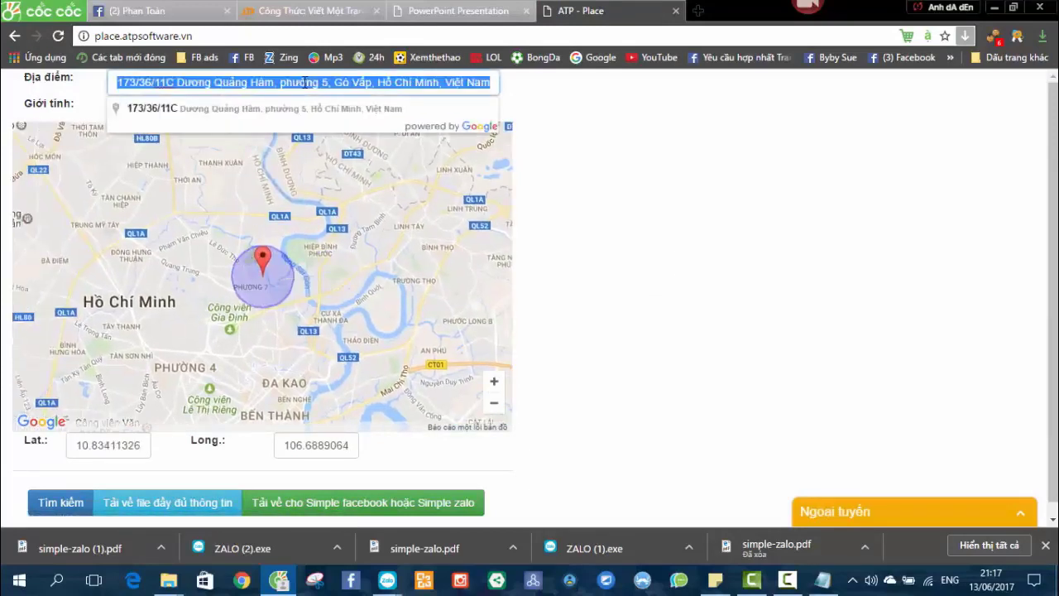
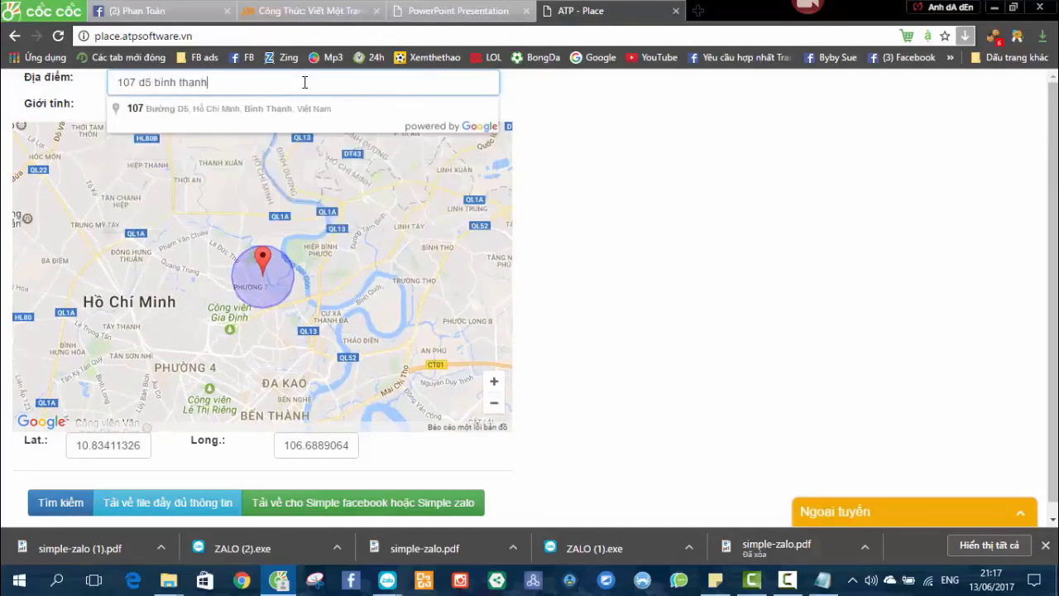
pyautogui.click(257, 118)
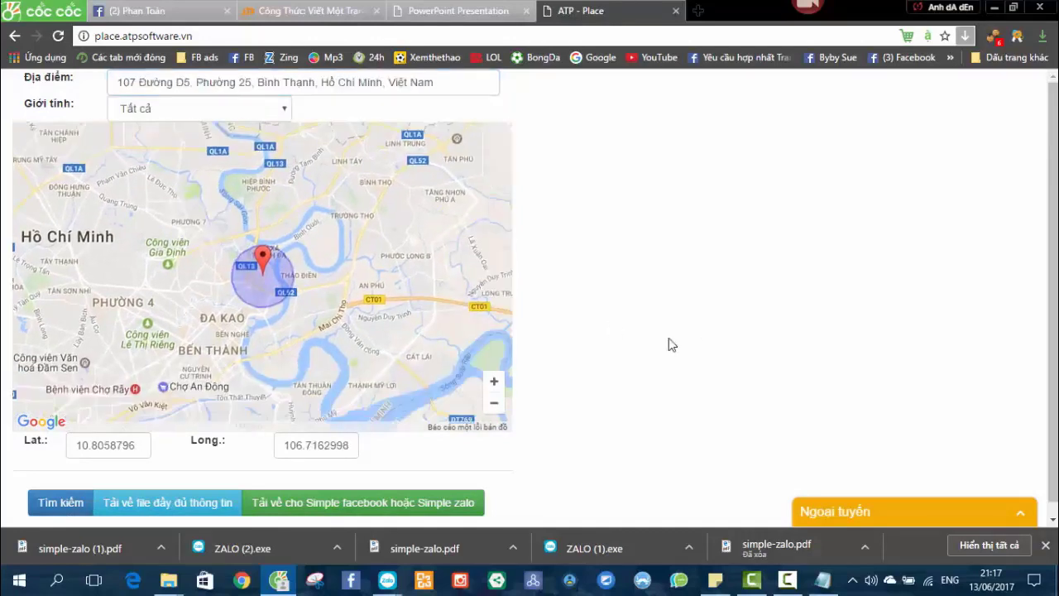
pyautogui.scroll(-1, 164, 334)
pyautogui.scroll(1, 232, 277)
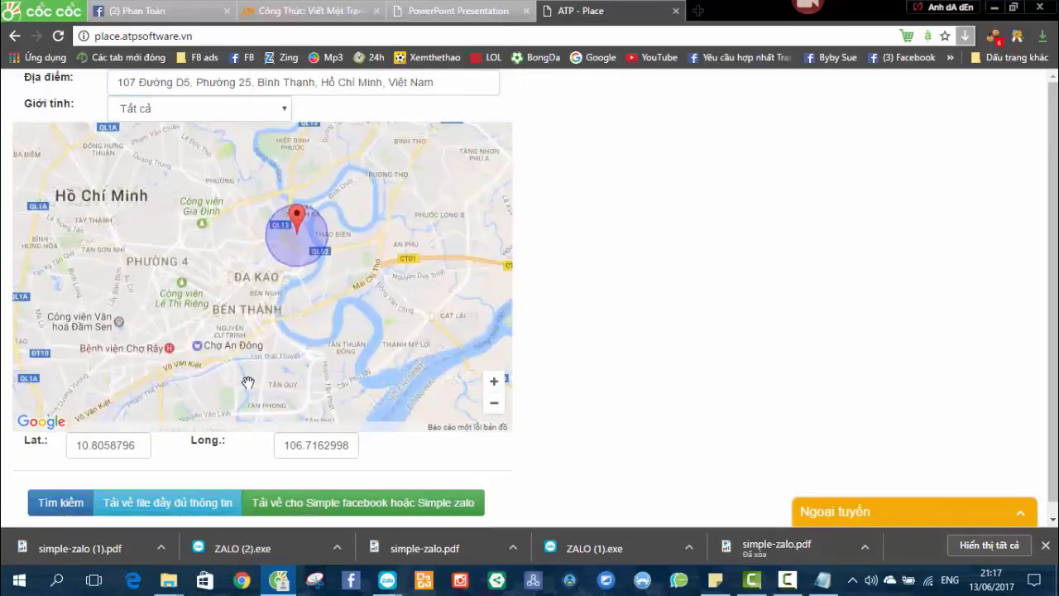
pyautogui.click(54, 502)
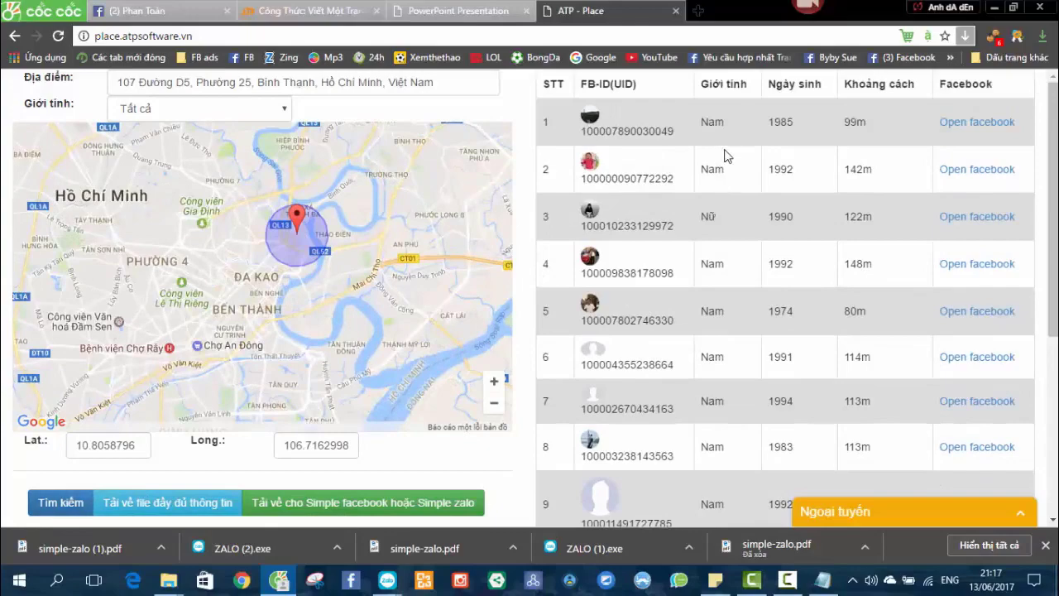
# Review the 287 matches and download them with 'Tải về cho Simple facebook hoặc Simple zalo'.
pyautogui.scroll(-4, 740, 185)
pyautogui.scroll(4, 733, 272)
pyautogui.scroll(-3, 607, 213)
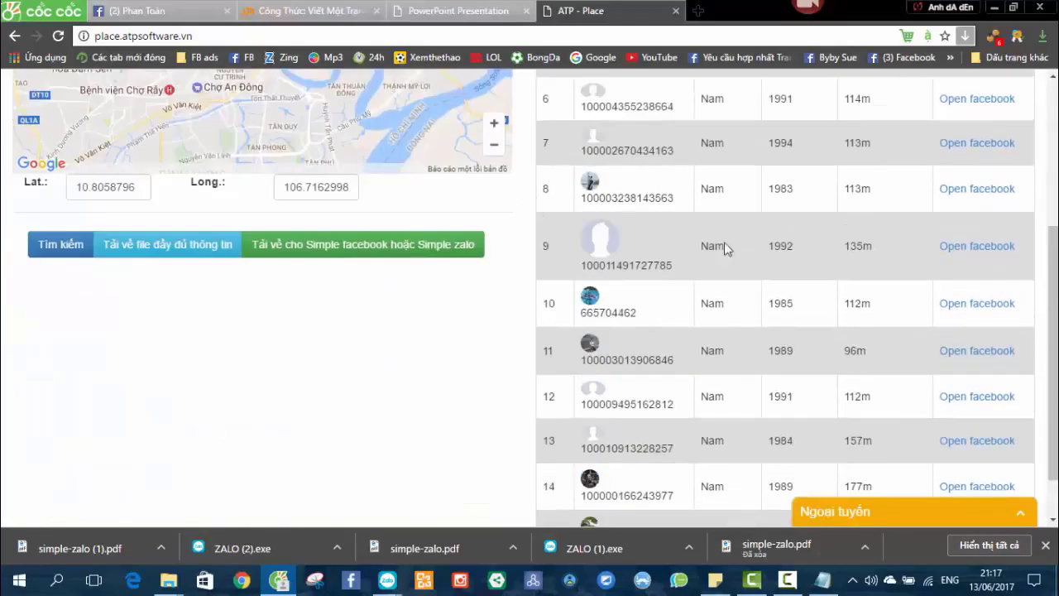
pyautogui.scroll(-1, 720, 240)
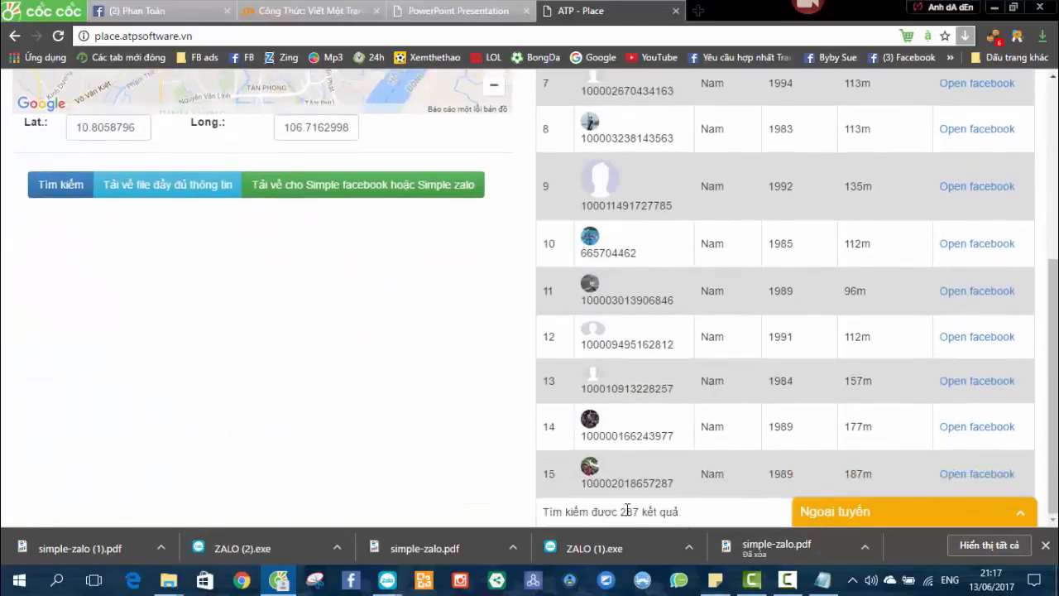
pyautogui.moveTo(647, 511); pyautogui.dragTo(686, 510)
pyautogui.click(618, 473)
pyautogui.scroll(4, 380, 375)
pyautogui.scroll(2, 418, 348)
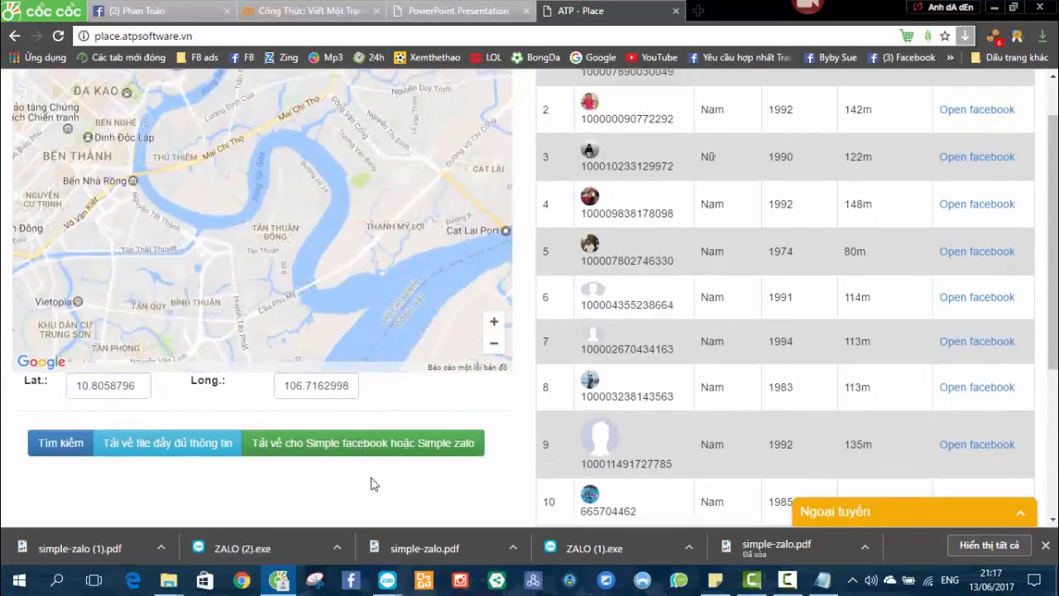
pyautogui.moveTo(362, 478); pyautogui.dragTo(312, 441)
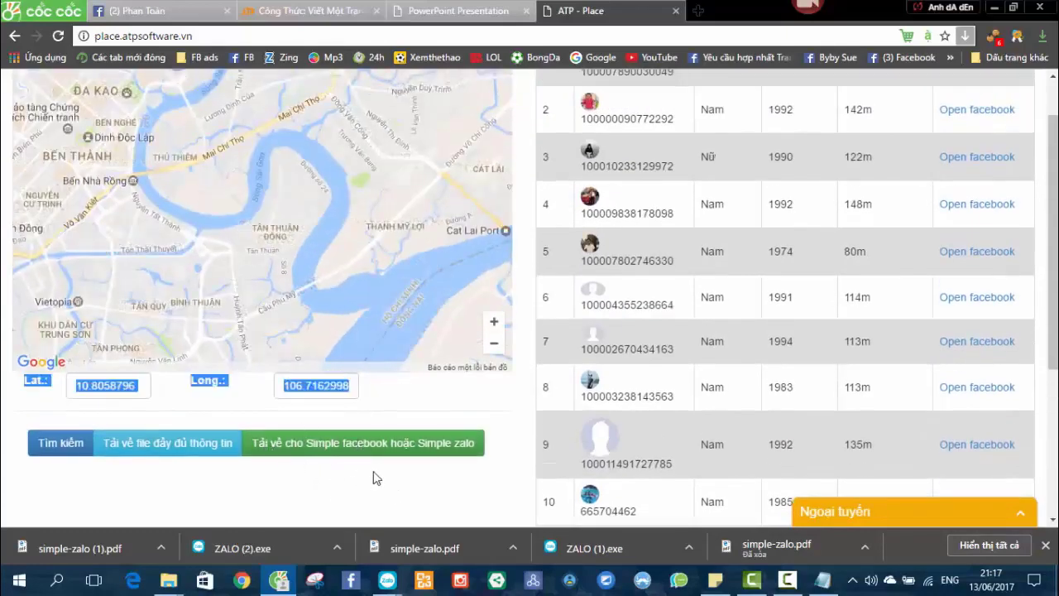
pyautogui.click(353, 446)
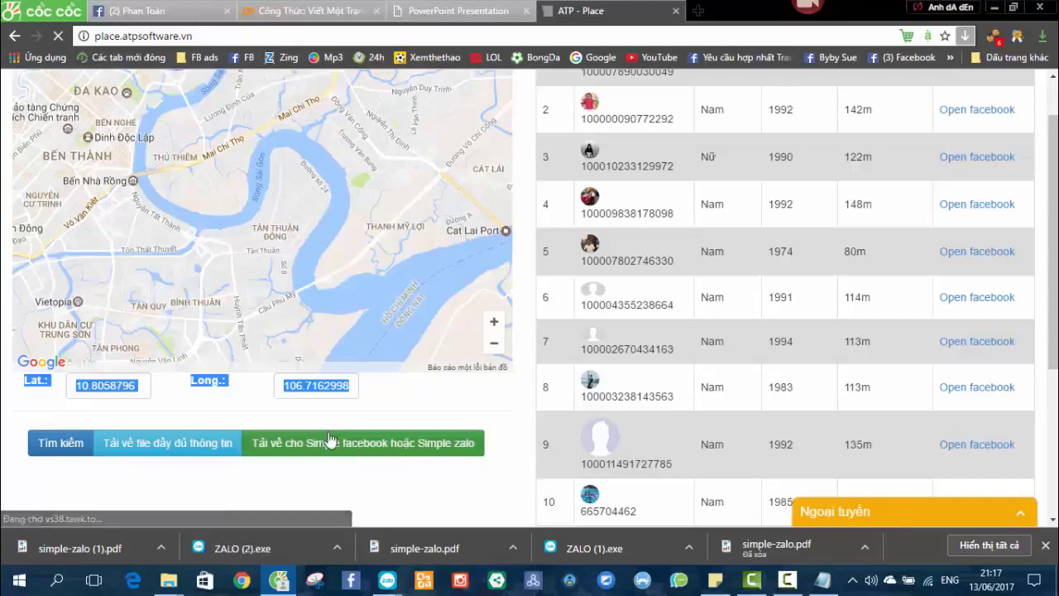
# Clear stray text highlights in the results and request the Simple Zalo UID download again.
pyautogui.click(286, 488)
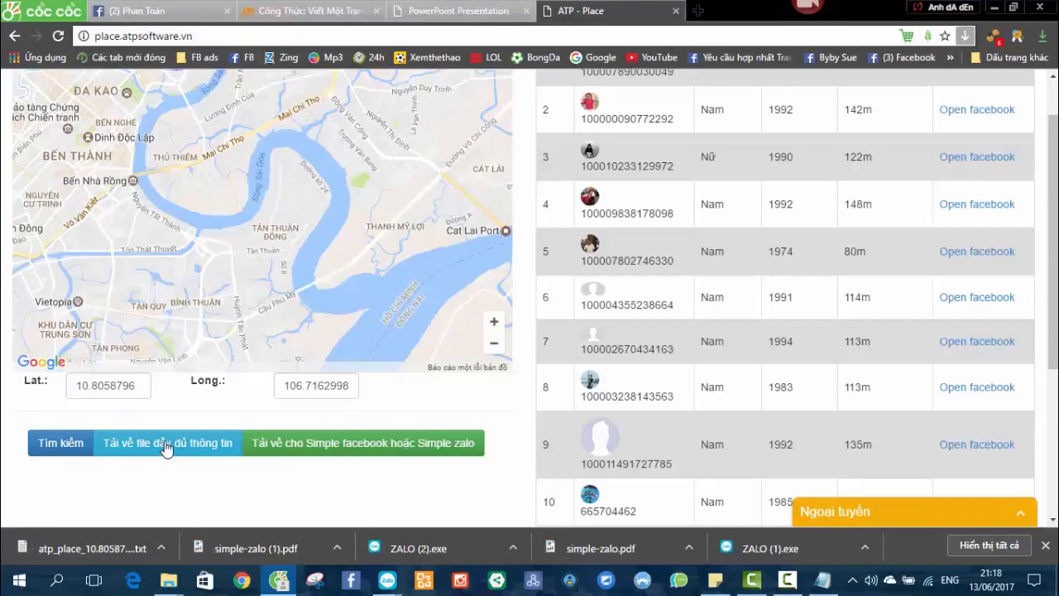
pyautogui.click(665, 119)
pyautogui.moveTo(702, 110); pyautogui.dragTo(757, 108)
pyautogui.click(753, 133)
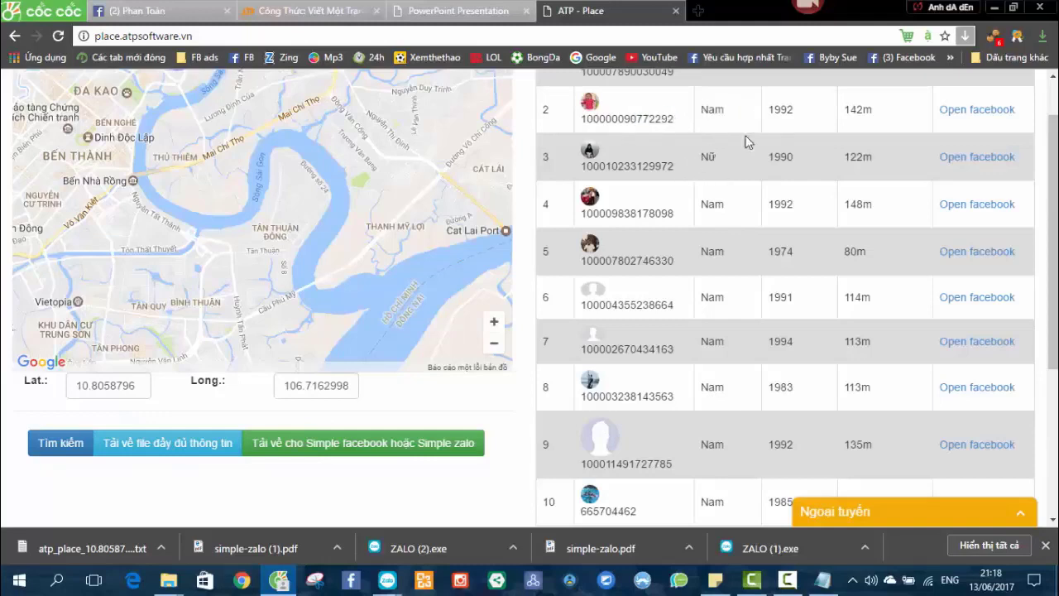
pyautogui.click(797, 110)
pyautogui.scroll(1, 809, 188)
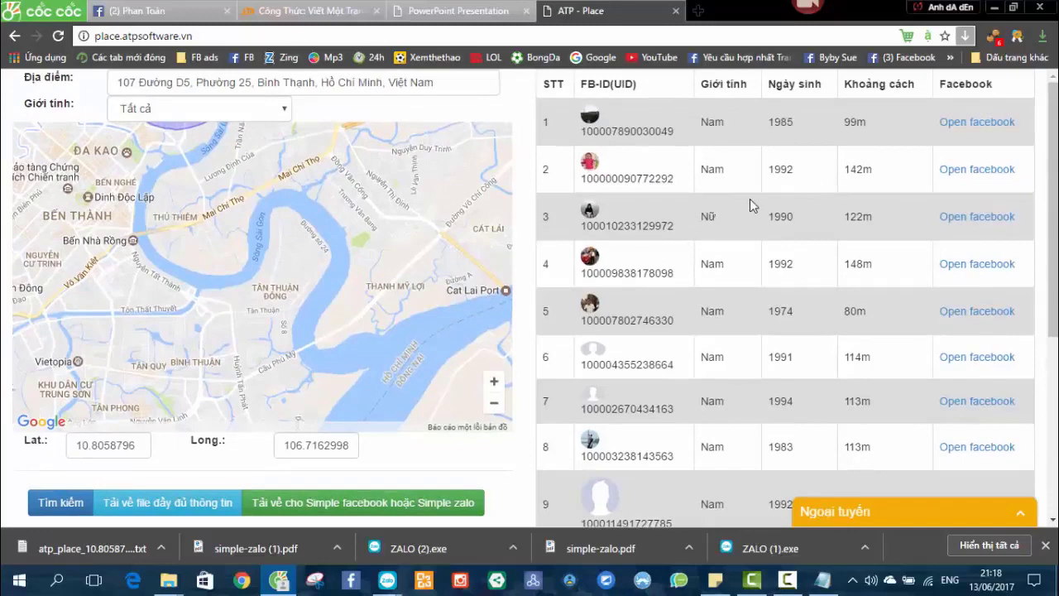
pyautogui.scroll(-1, 277, 330)
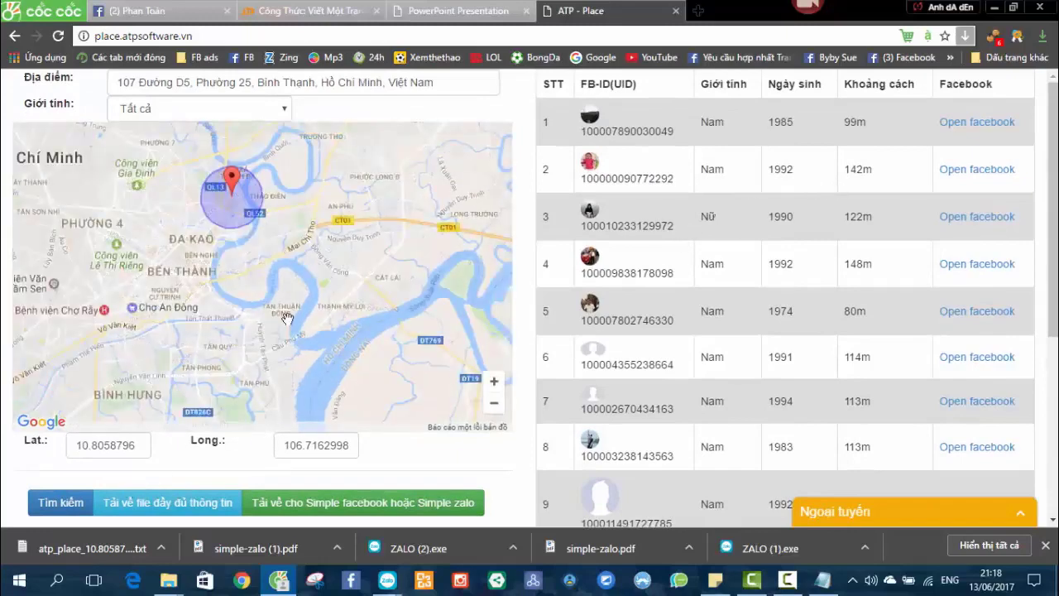
pyautogui.click(457, 507)
# Open the downloaded atp_place UID text file to check it, then close it.
pyautogui.click(124, 547)
pyautogui.click(525, 256)
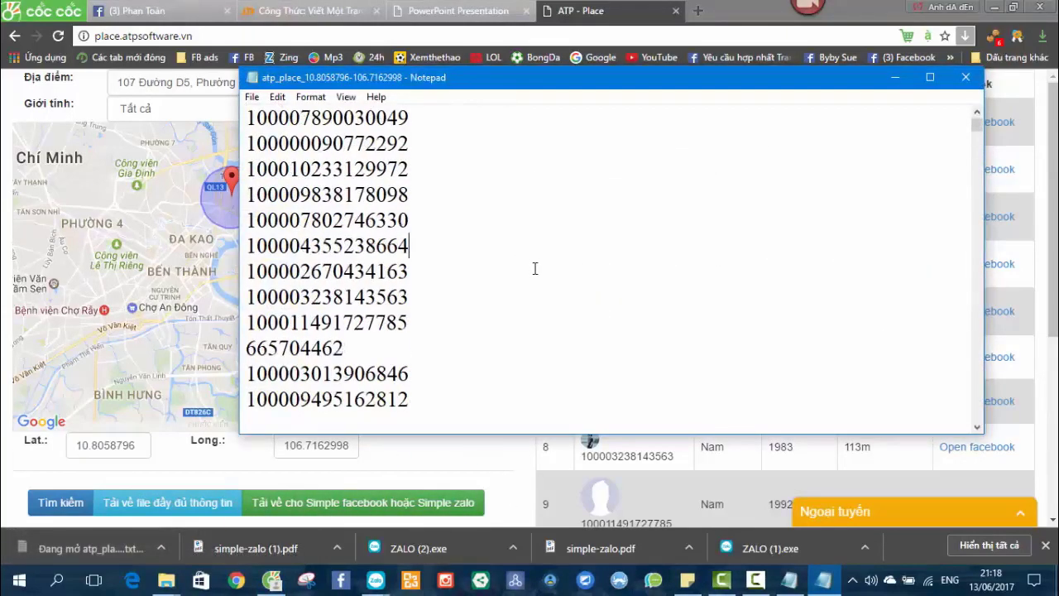
pyautogui.scroll(-5, 568, 261)
pyautogui.click(965, 77)
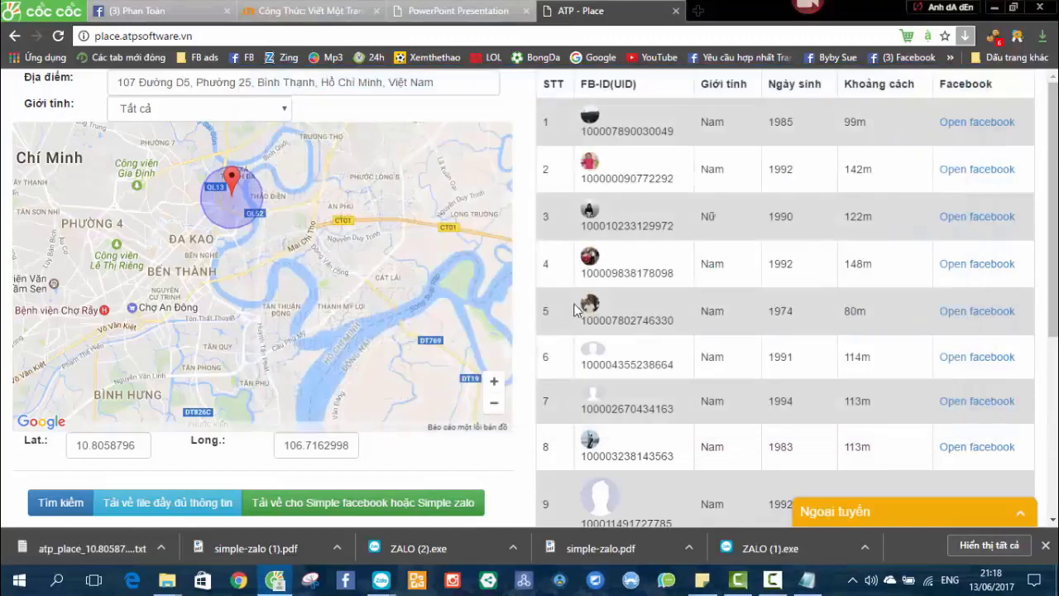
# Show the atp_place download in the Downloads folder via Hiển thị trong thư mục.
pyautogui.moveTo(500, 205); pyautogui.dragTo(480, 176)
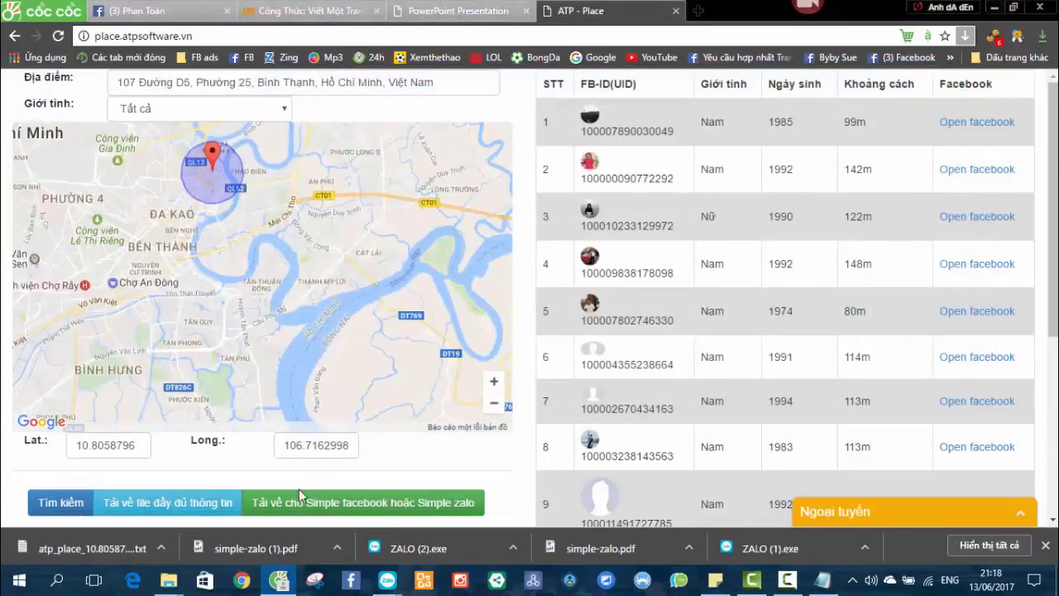
pyautogui.click(162, 551)
pyautogui.click(207, 498)
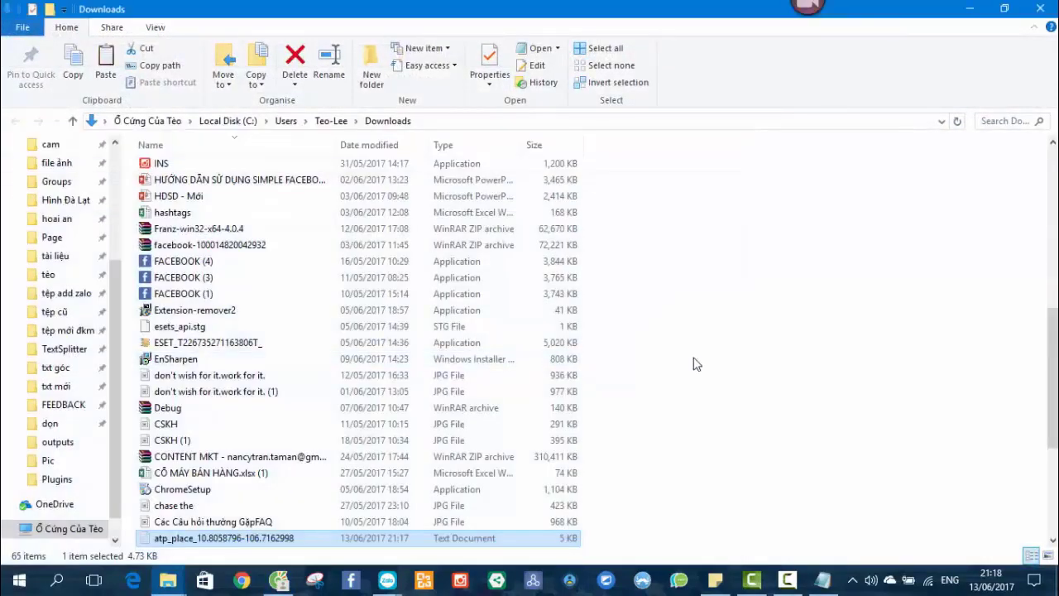
# Reveal the desktop and paste the atp_place UID file onto it.
pyautogui.press('super+d')
pyautogui.click(319, 340)
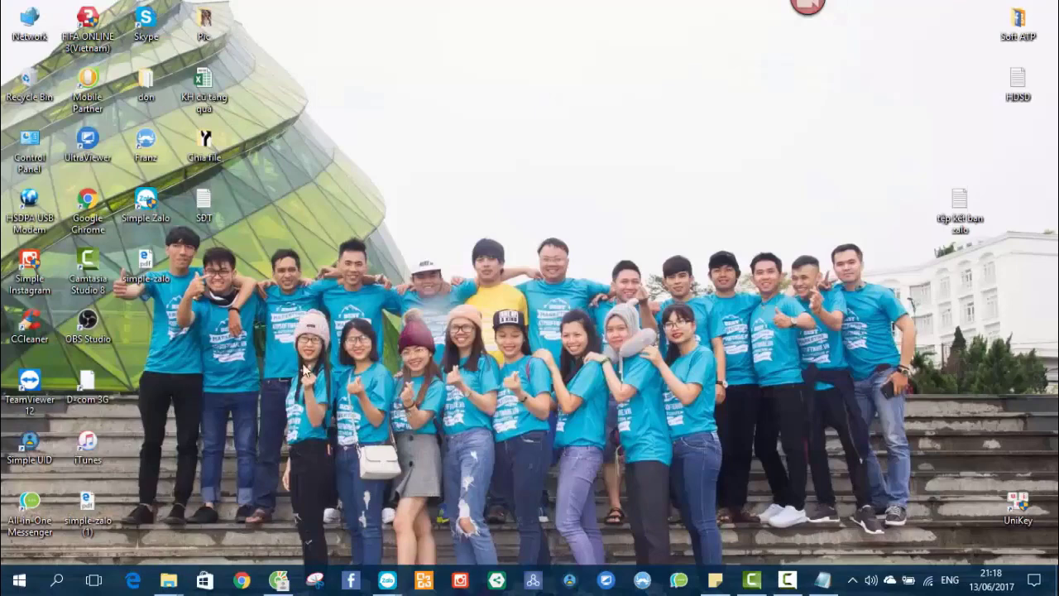
pyautogui.hotkey('ctrl', 'v')
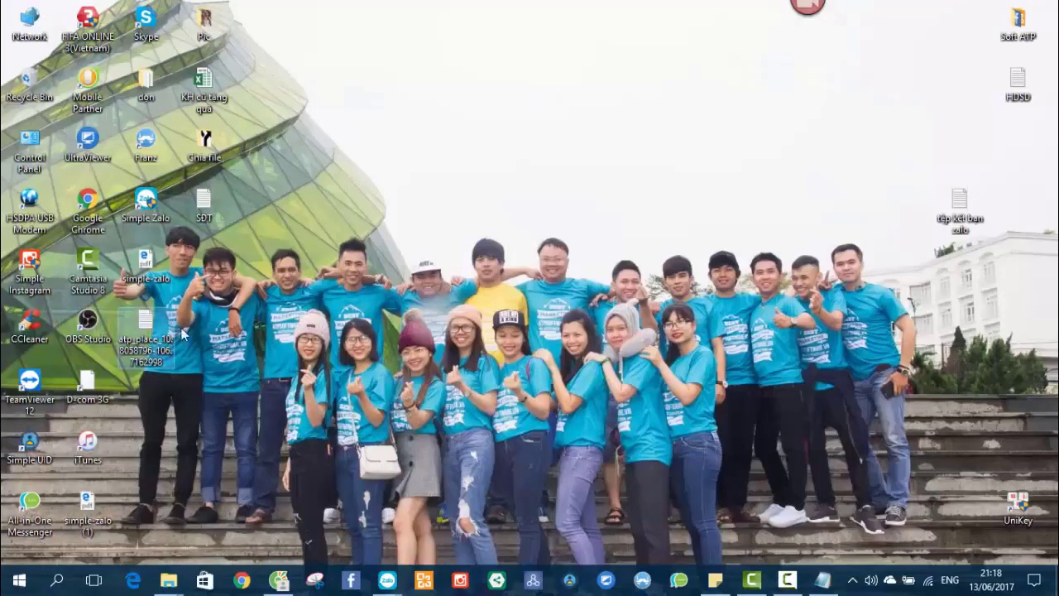
# Bring up the logged-in Simple Zalo account window and cancel the Mở File ATP Place dialog.
pyautogui.click(822, 579)
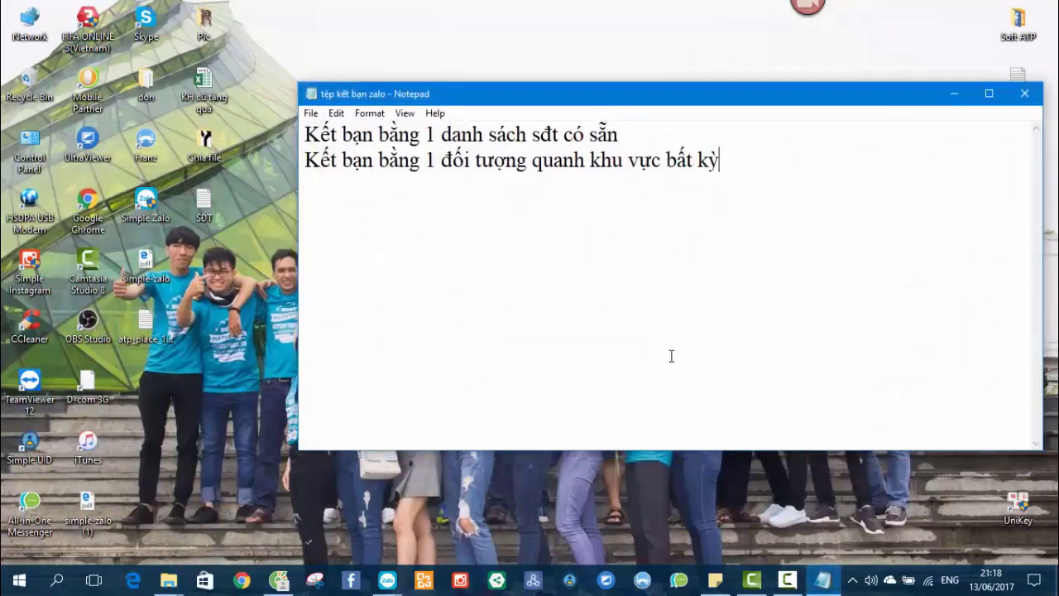
pyautogui.click(386, 579)
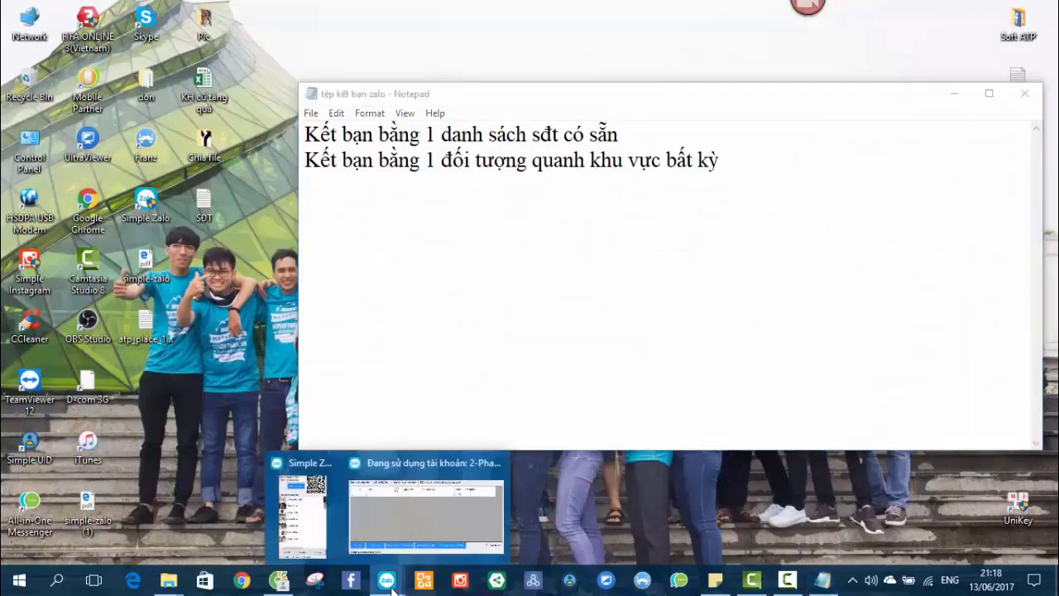
pyautogui.click(421, 521)
pyautogui.moveTo(572, 47); pyautogui.dragTo(641, 41)
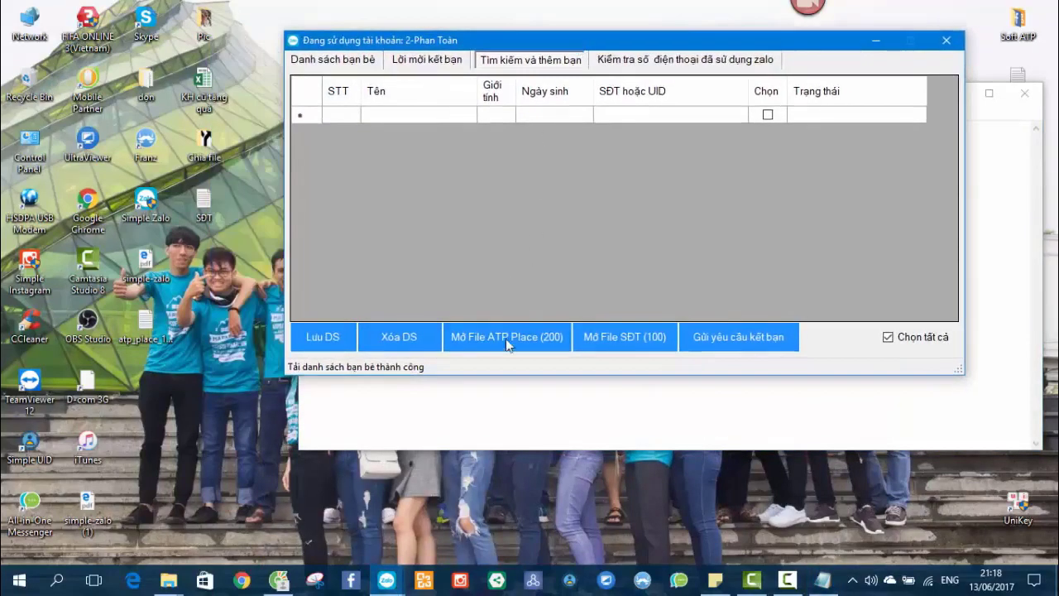
pyautogui.click(506, 342)
pyautogui.click(792, 65)
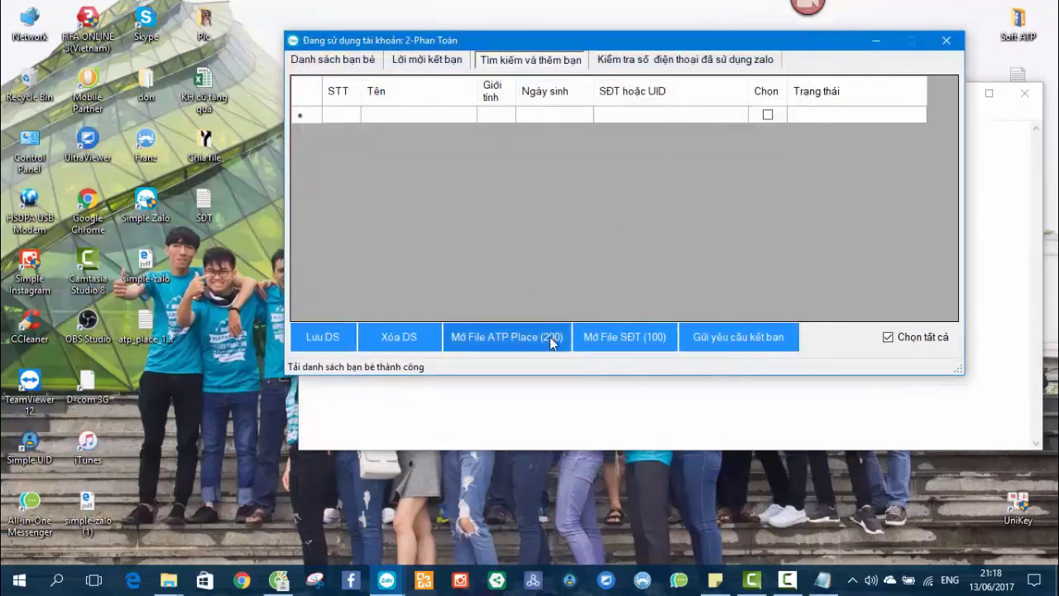
# Check the desktop UID file, refresh the desktop, and return to Cốc Cốc's ATP Software article tab.
pyautogui.doubleClick(145, 323)
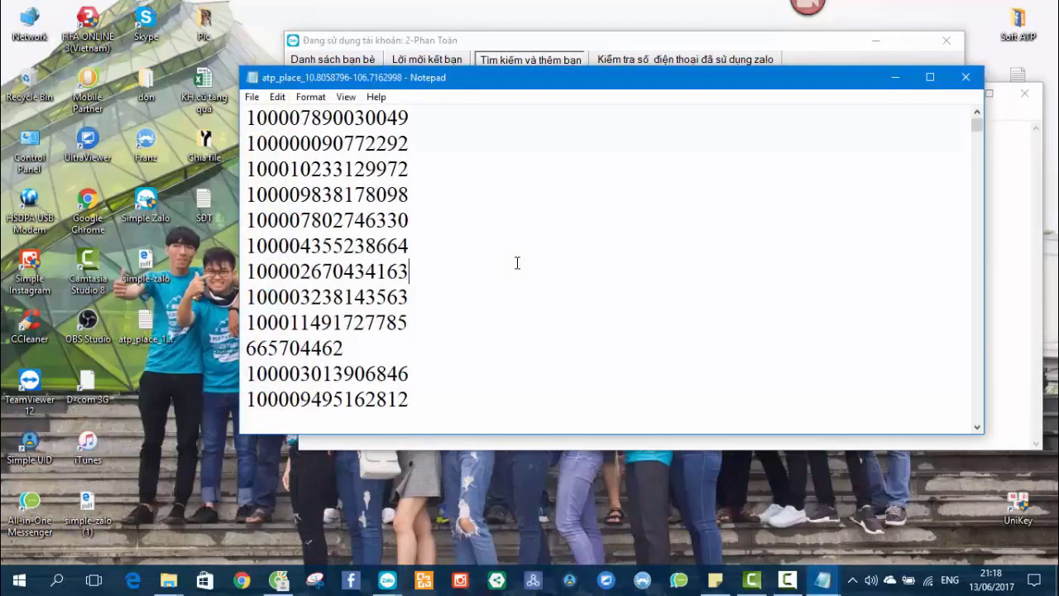
pyautogui.click(965, 79)
pyautogui.rightClick(225, 226)
pyautogui.click(252, 275)
pyautogui.click(278, 581)
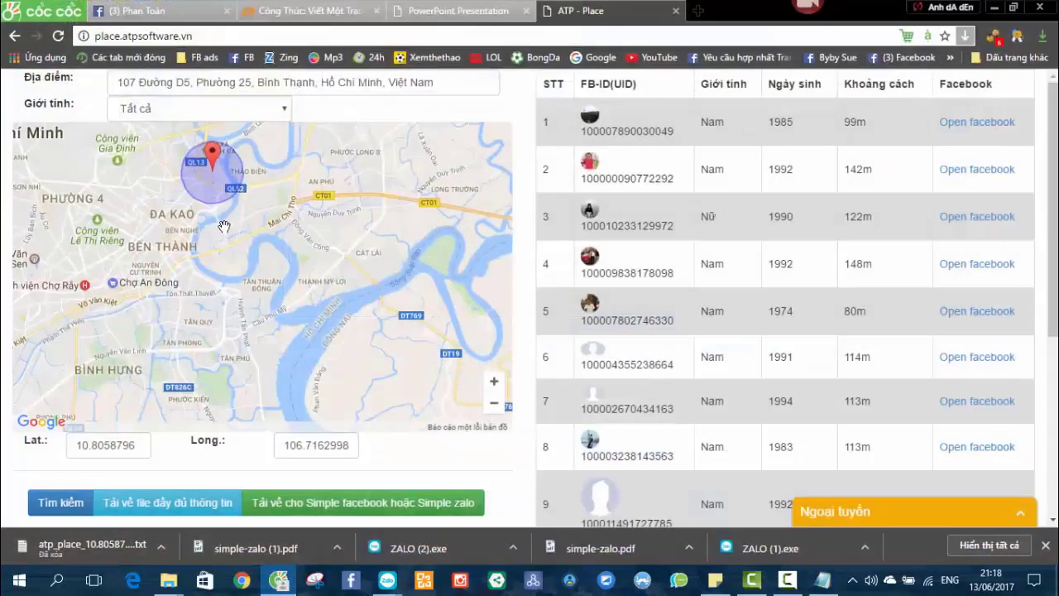
pyautogui.click(302, 10)
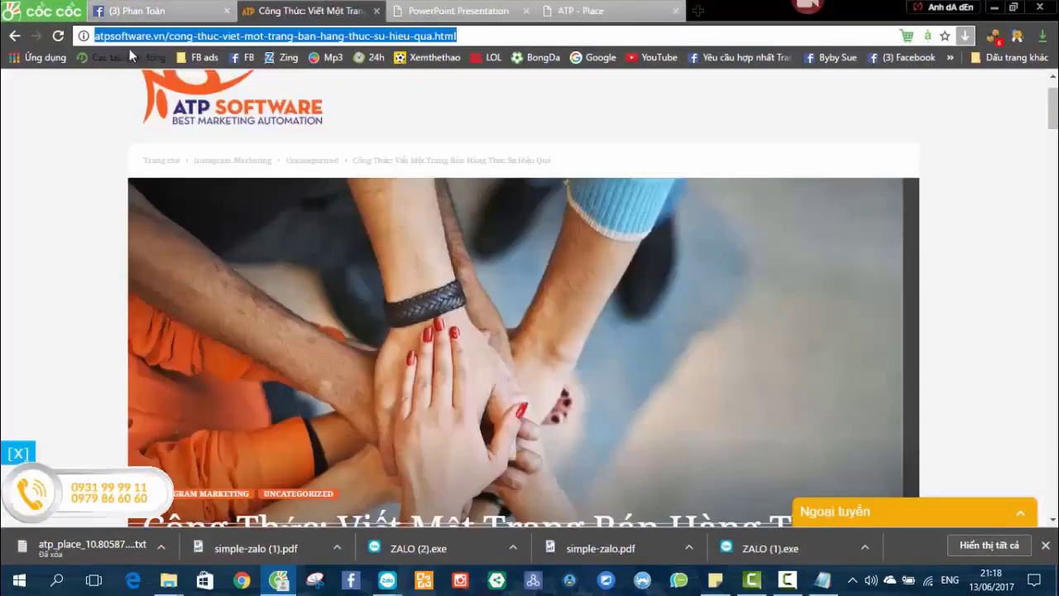
# Go to the atpsoftware.vn home page by trimming the article path from the address.
pyautogui.moveTo(174, 35); pyautogui.dragTo(466, 33)
pyautogui.press('BackSpace')
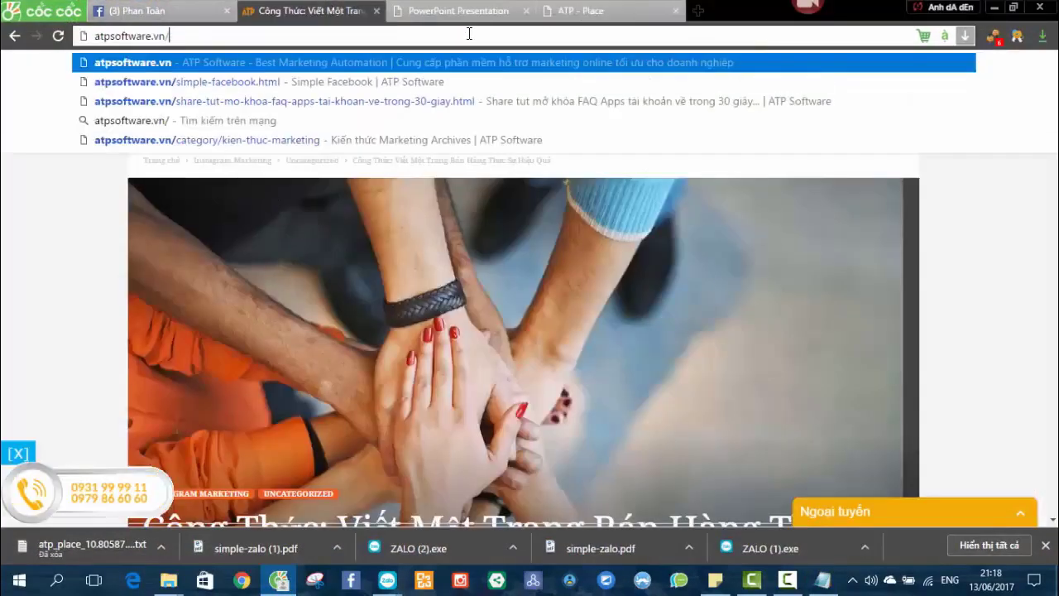
pyautogui.press('Return')
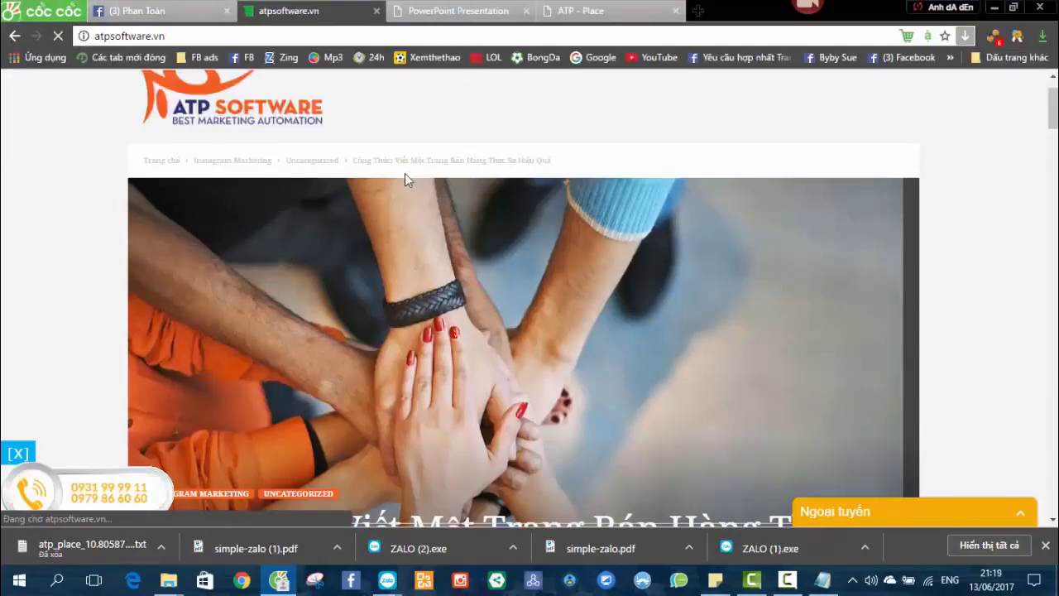
pyautogui.scroll(-3, 579, 244)
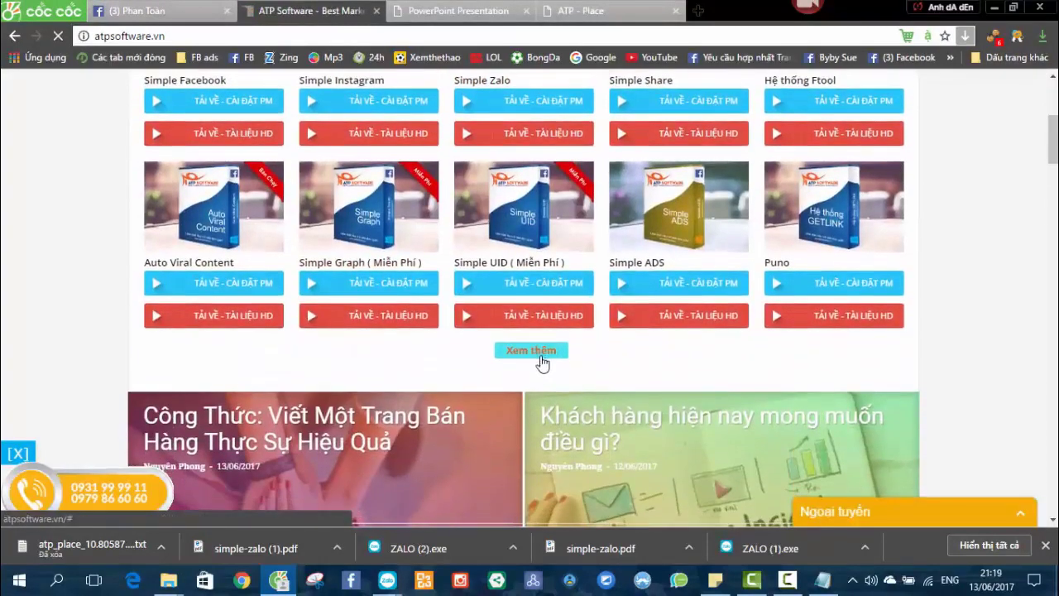
# Download the free ATP Spliter tool and show atp-spliter.zip in the Downloads folder.
pyautogui.click(542, 358)
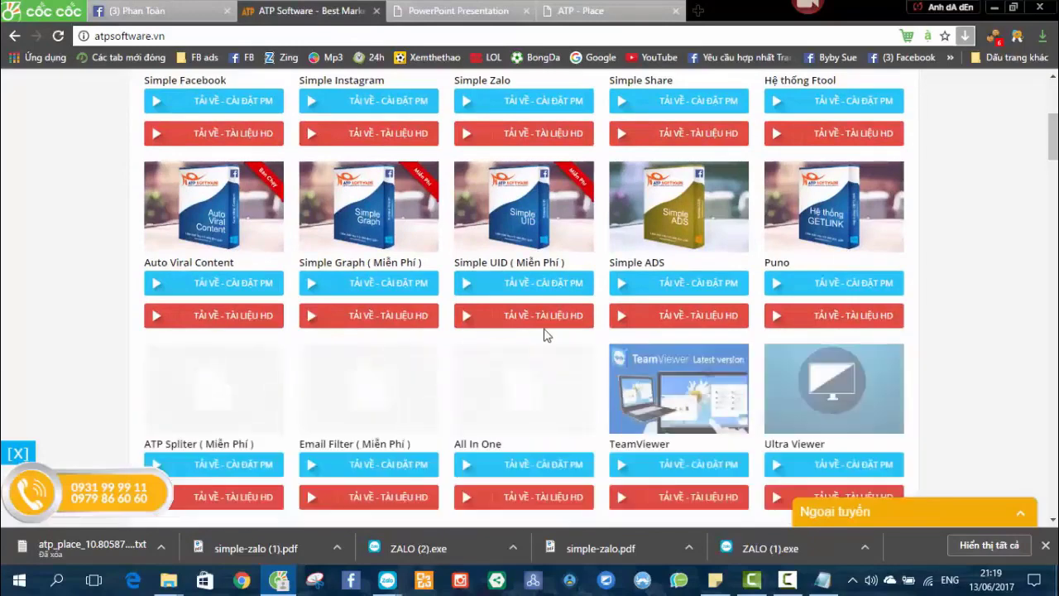
pyautogui.scroll(-1, 496, 331)
pyautogui.scroll(-1, 428, 328)
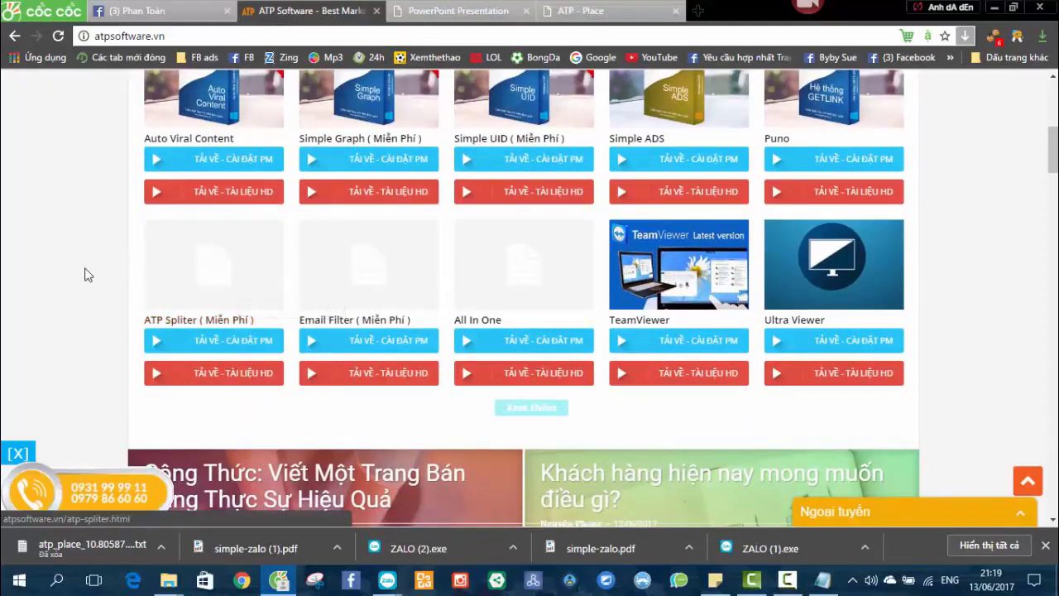
pyautogui.click(209, 341)
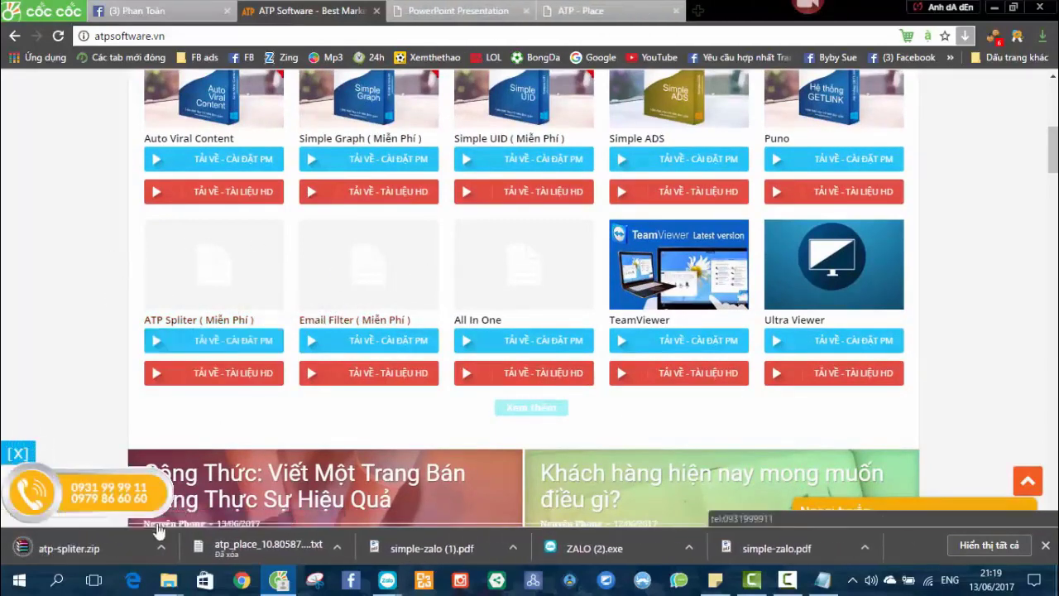
pyautogui.click(159, 548)
pyautogui.click(186, 494)
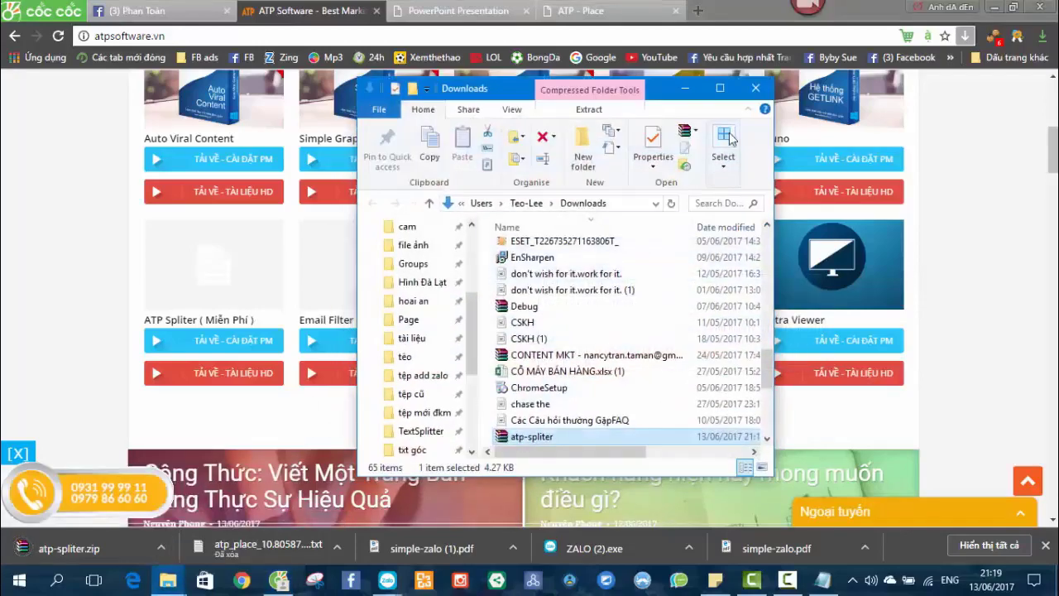
# Close Downloads, open the desktop's Chia file folder and move the UID file into it.
pyautogui.click(749, 88)
pyautogui.press('super')
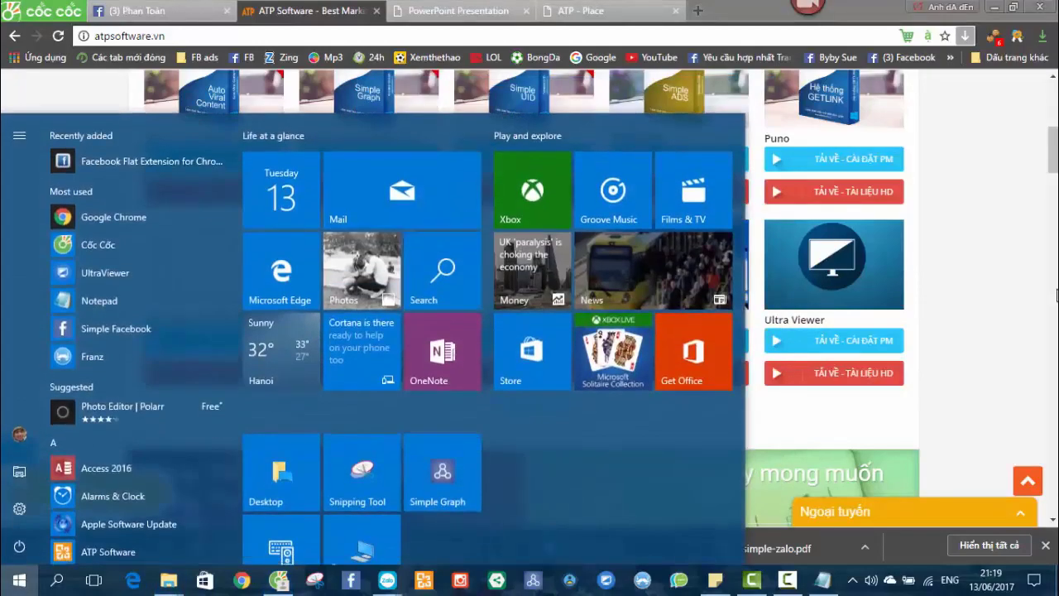
pyautogui.press('super')
pyautogui.press('super+d')
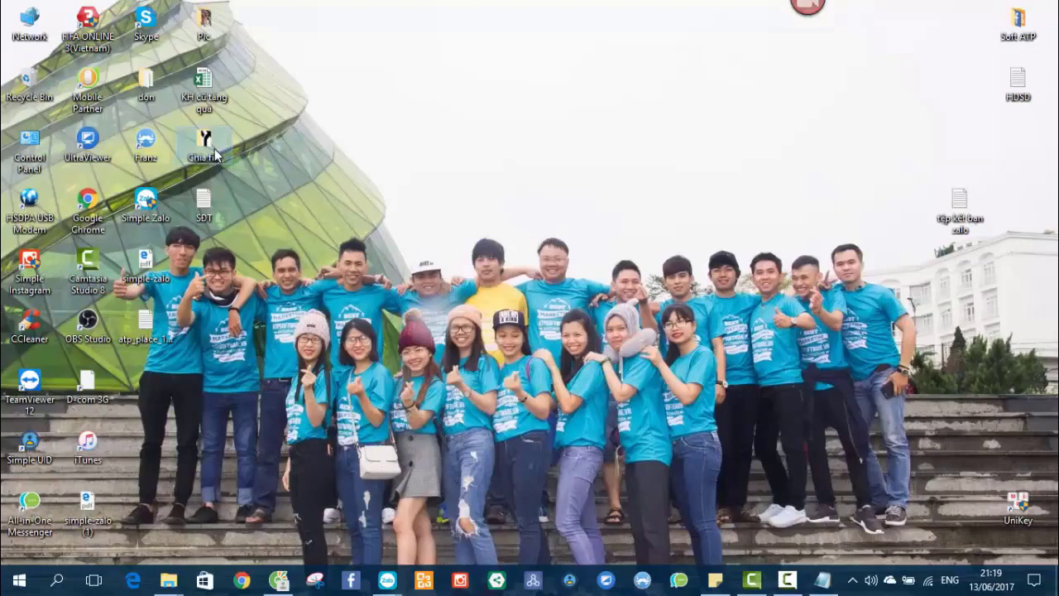
pyautogui.doubleClick(207, 149)
pyautogui.moveTo(584, 71); pyautogui.dragTo(494, 48)
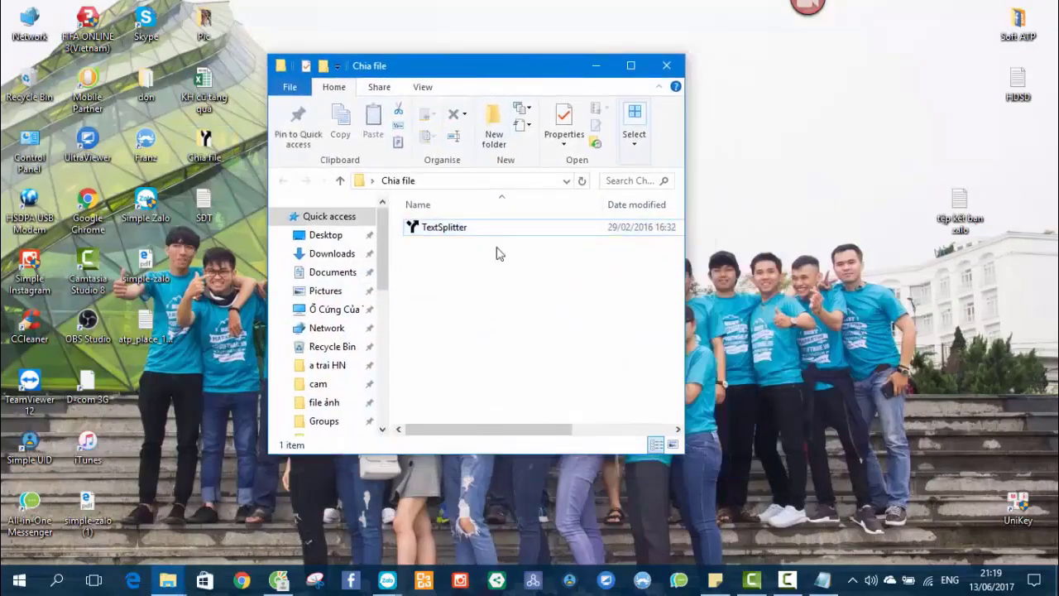
pyautogui.moveTo(146, 318); pyautogui.dragTo(474, 314)
# Launch TextSplitter, choose the atp_place UID file from Chia file, and set lines per file.
pyautogui.doubleClick(478, 222)
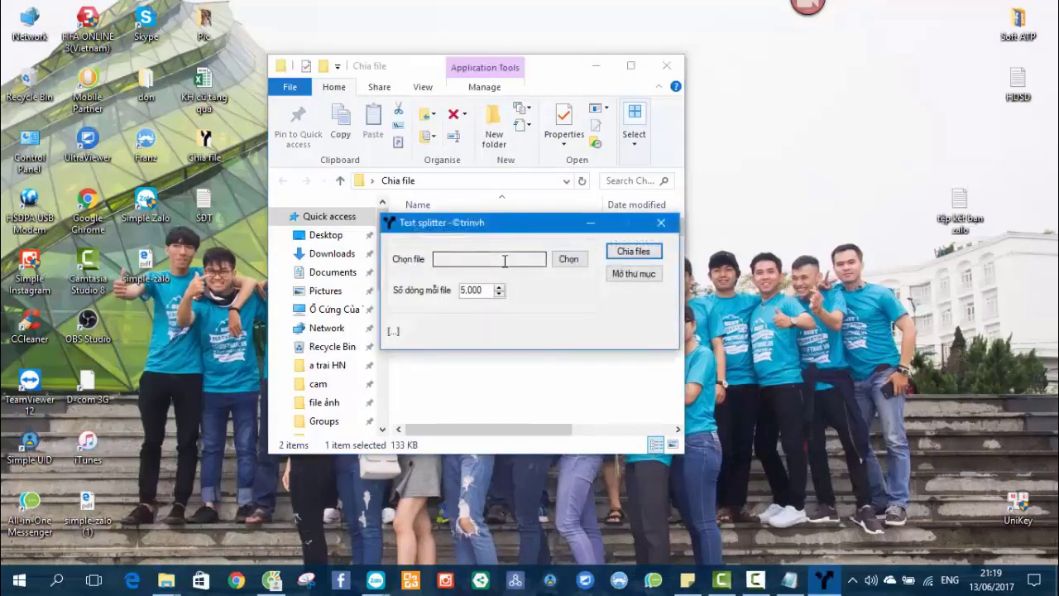
pyautogui.click(566, 259)
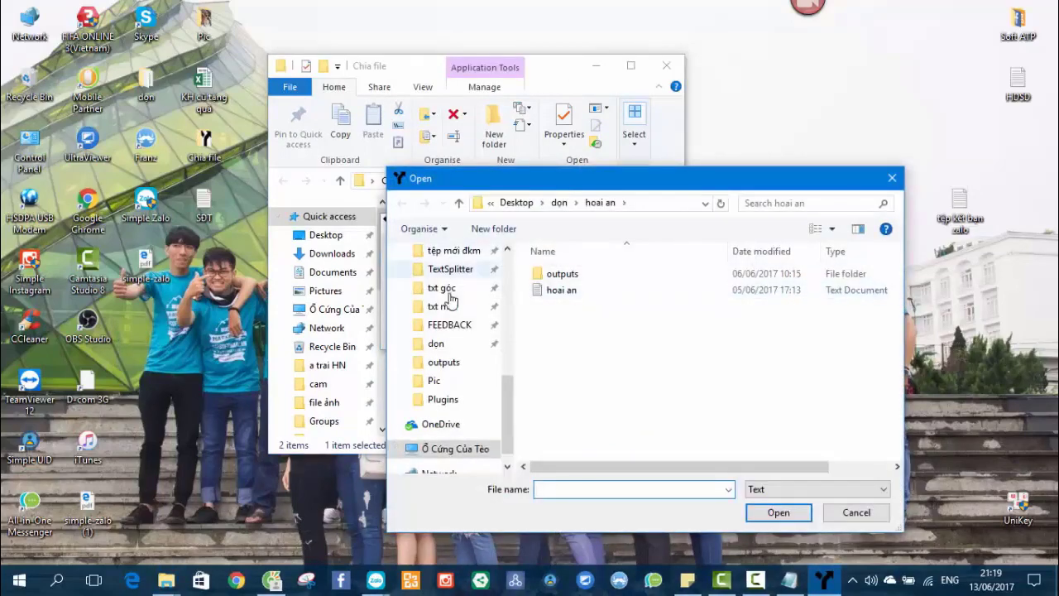
pyautogui.scroll(8, 455, 290)
pyautogui.click(459, 286)
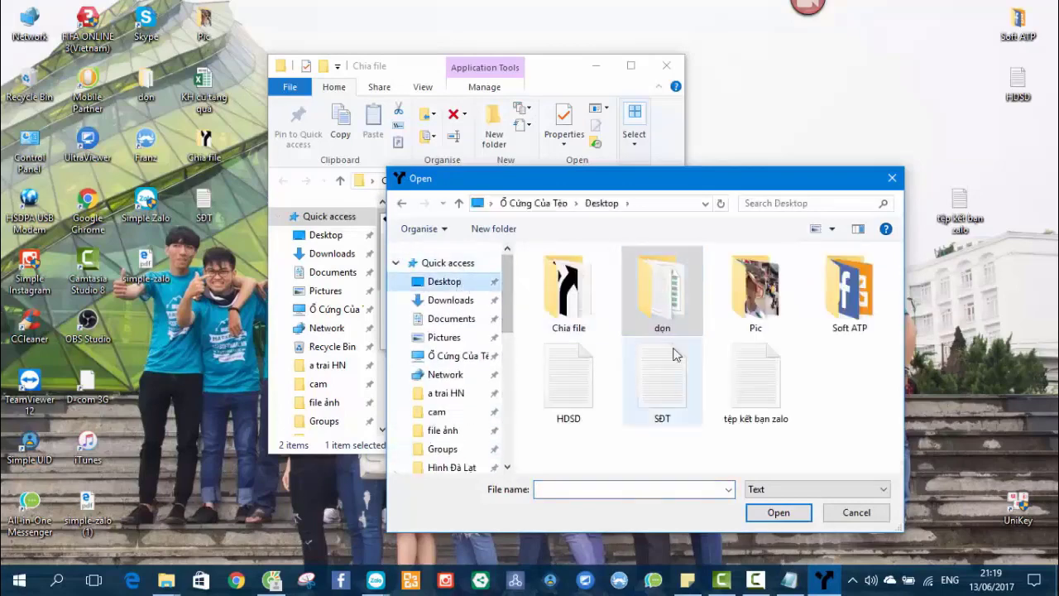
pyautogui.doubleClick(568, 299)
pyautogui.doubleClick(582, 276)
pyautogui.click(491, 293)
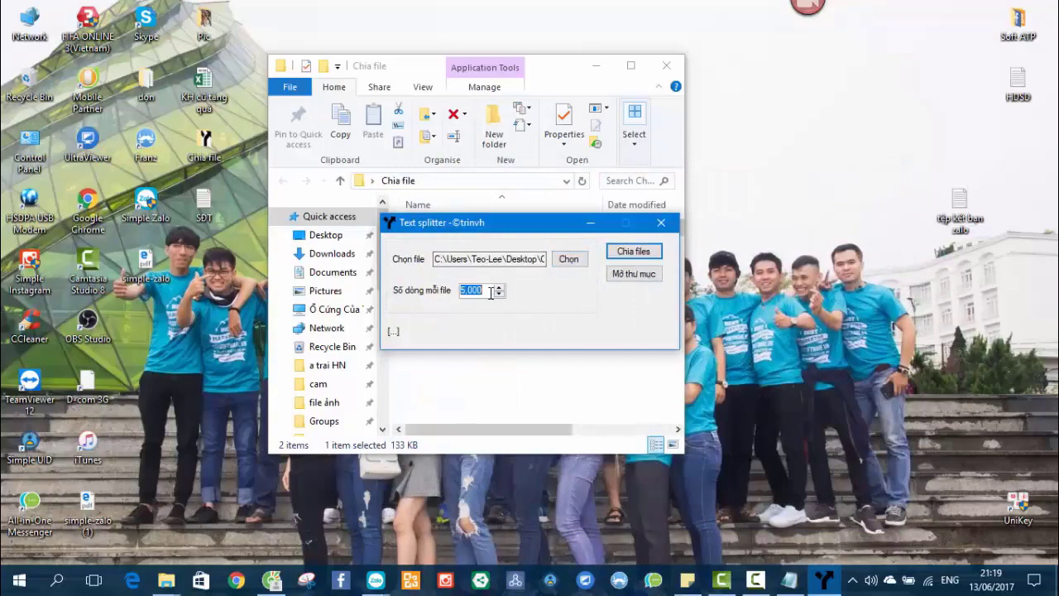
# Split the UID file into 100-line files, then close TextSplitter.
pyautogui.click(634, 275)
pyautogui.click(684, 86)
pyautogui.moveTo(490, 223); pyautogui.dragTo(688, 174)
pyautogui.click(827, 202)
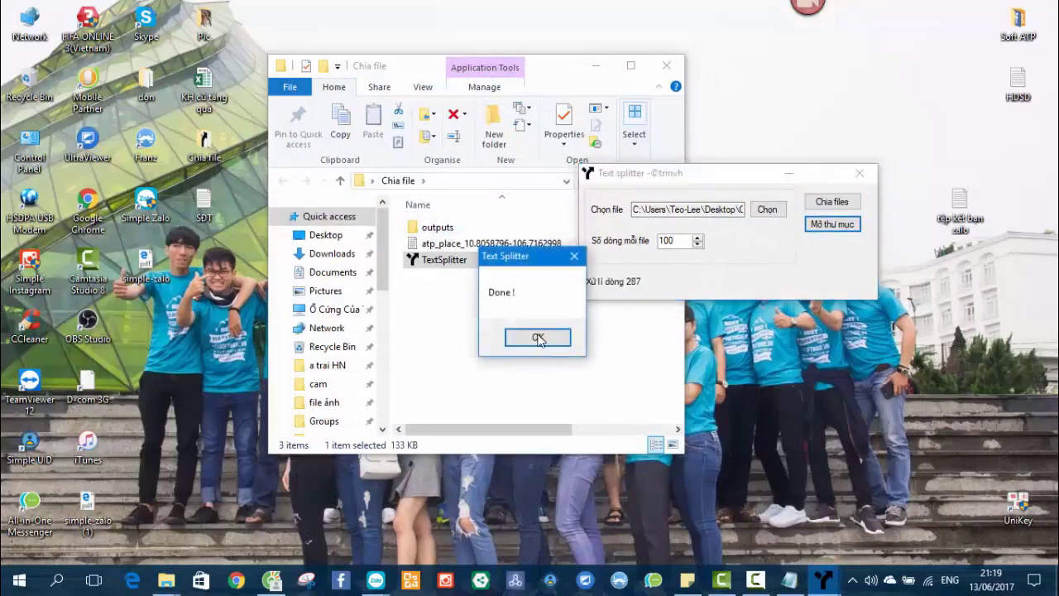
pyautogui.click(538, 334)
pyautogui.click(859, 173)
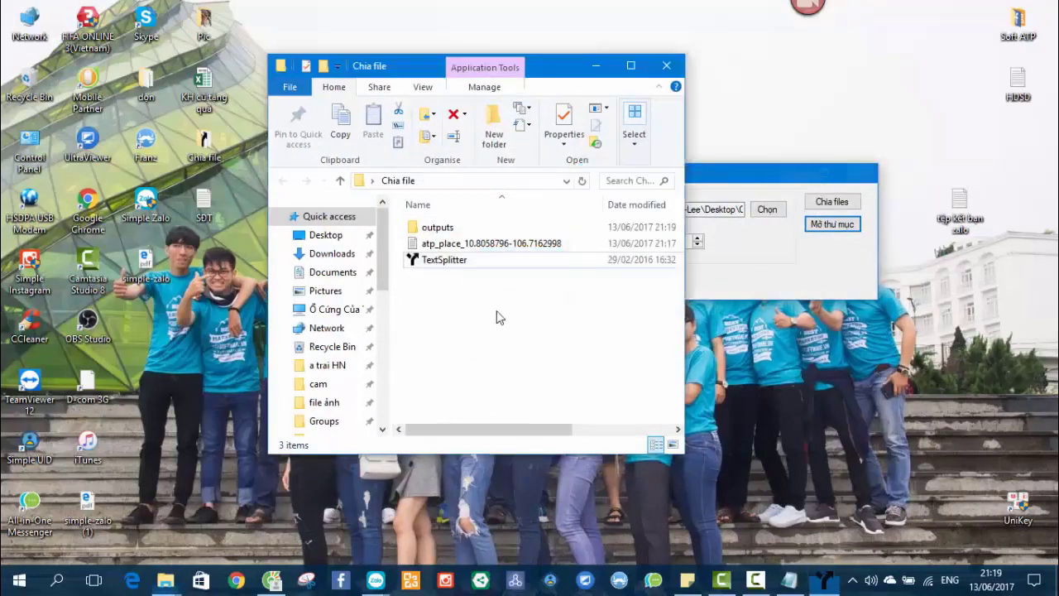
# Open the outputs folder and view the UIDs in textsplitter-1.
pyautogui.doubleClick(447, 228)
pyautogui.moveTo(496, 306); pyautogui.dragTo(489, 290)
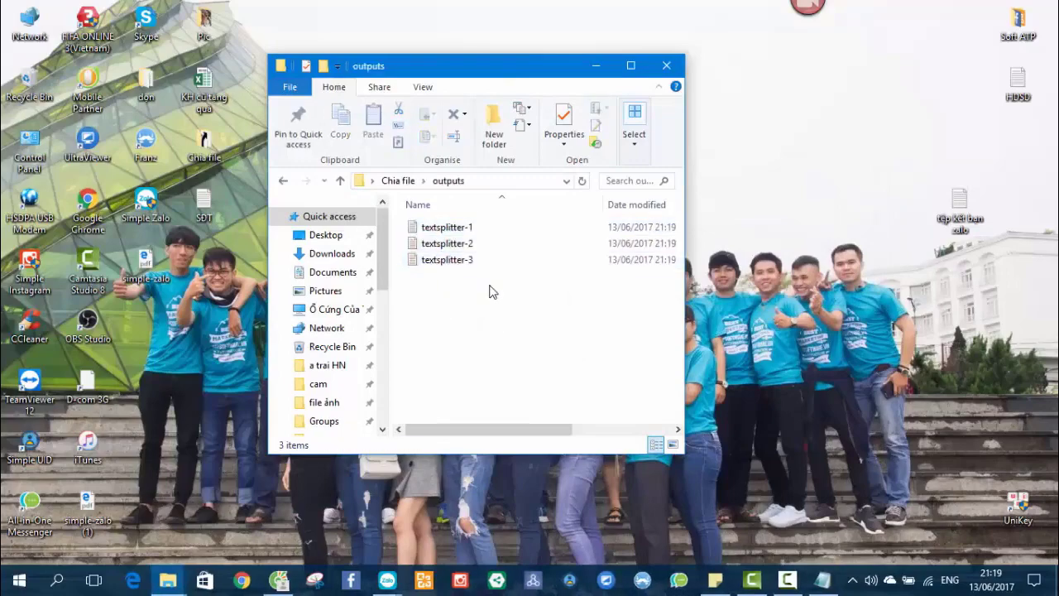
pyautogui.click(484, 241)
pyautogui.click(485, 283)
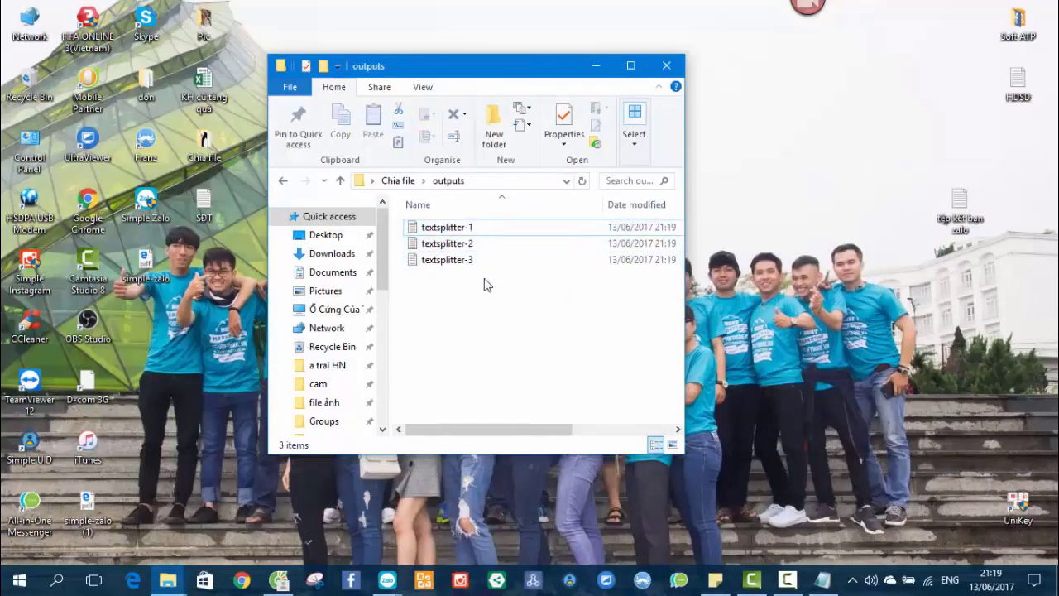
pyautogui.doubleClick(481, 229)
pyautogui.scroll(-2, 609, 296)
pyautogui.scroll(2, 610, 295)
# Close the note and outputs folder and bring back the Zalo friend-search window.
pyautogui.click(965, 77)
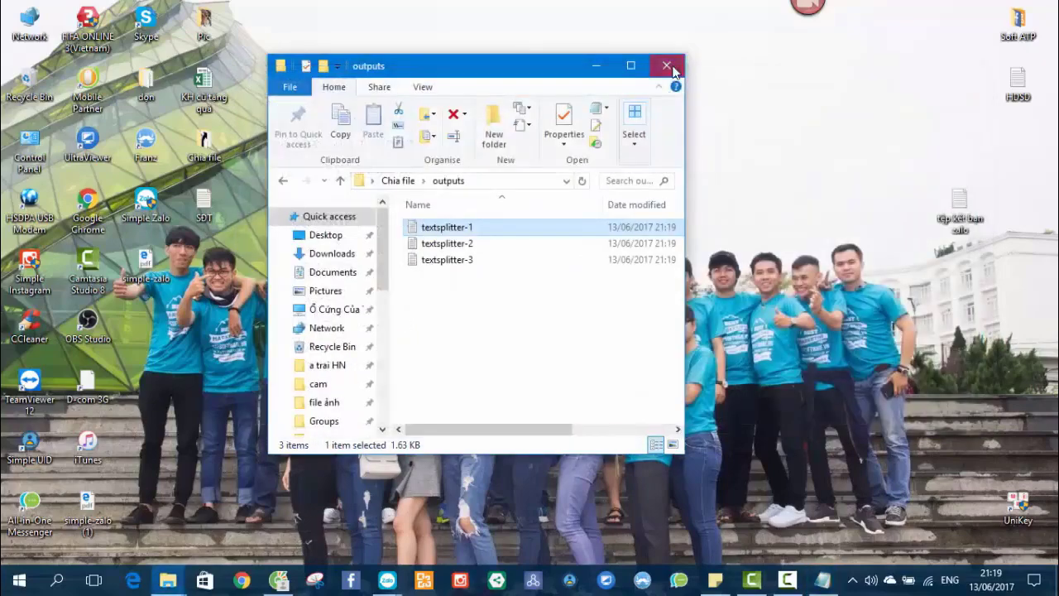
pyautogui.click(667, 64)
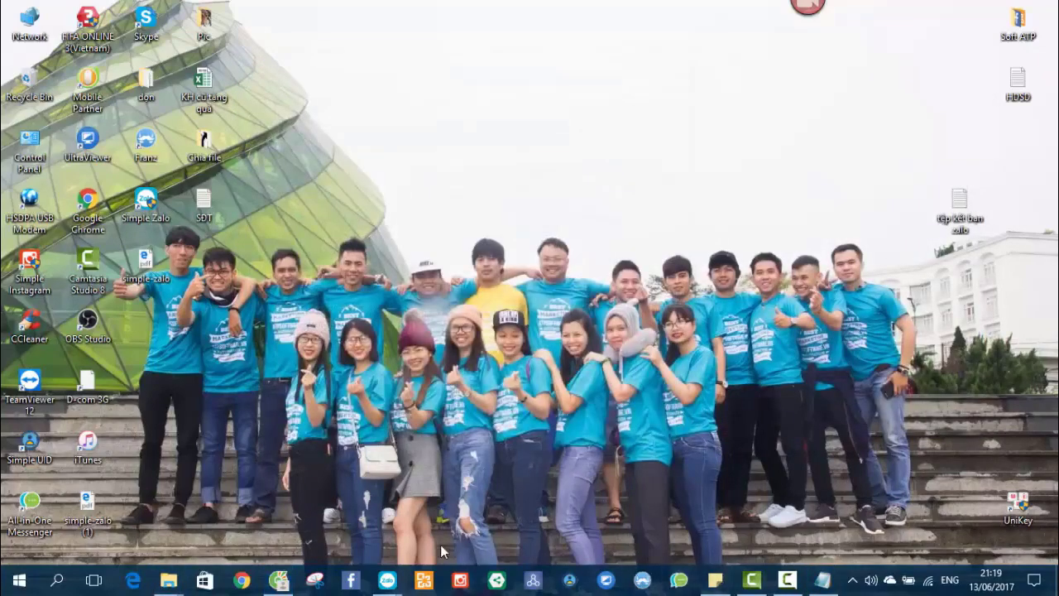
pyautogui.moveTo(388, 579)
pyautogui.click(445, 505)
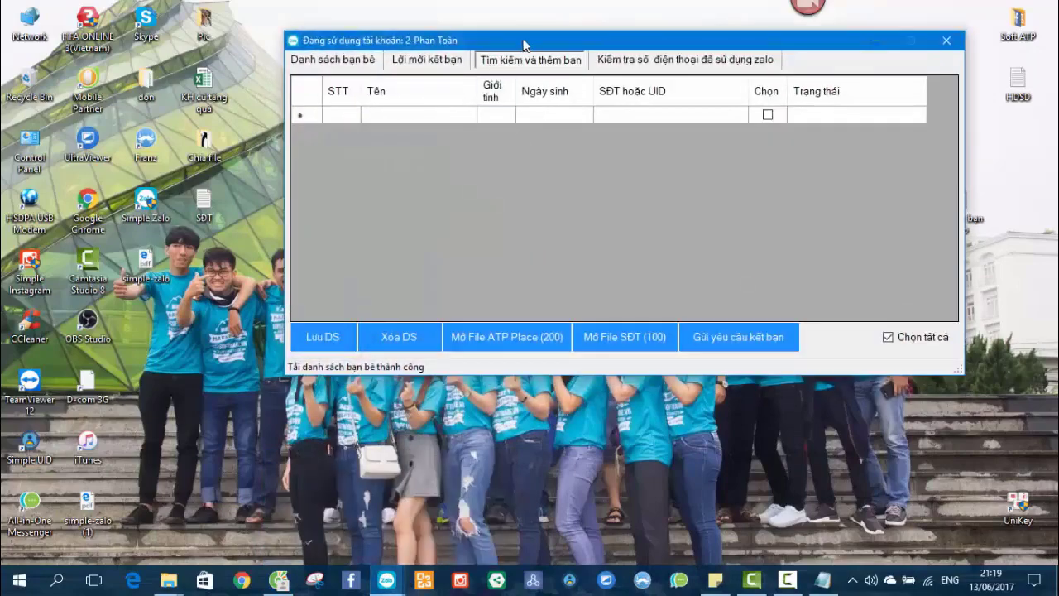
# Load textsplitter-1 from Desktop > Chia file > outputs, filling the list with 99 UIDs.
pyautogui.moveTo(523, 45); pyautogui.dragTo(390, 50)
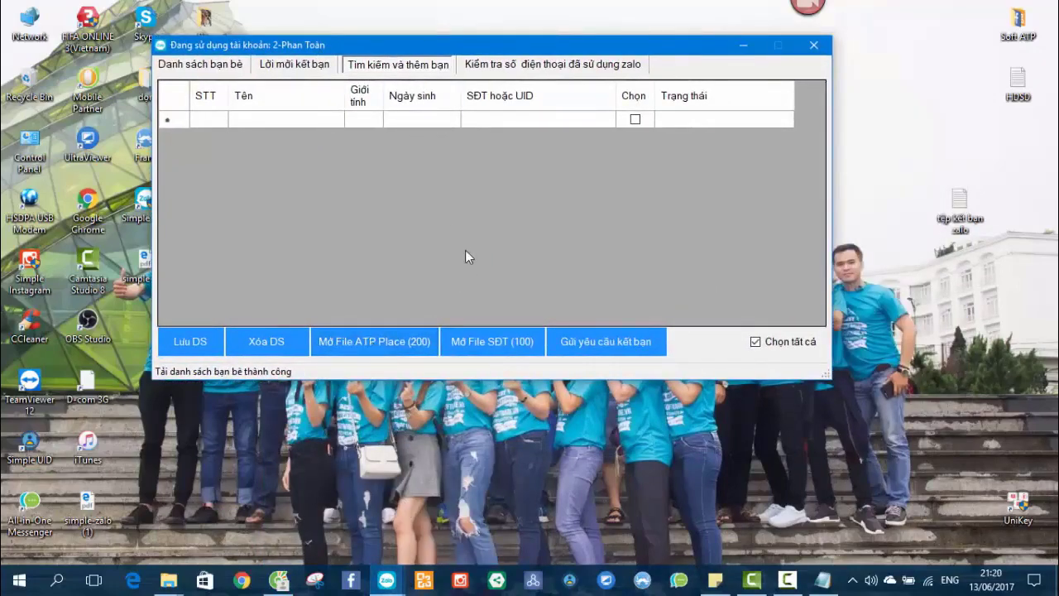
pyautogui.click(374, 340)
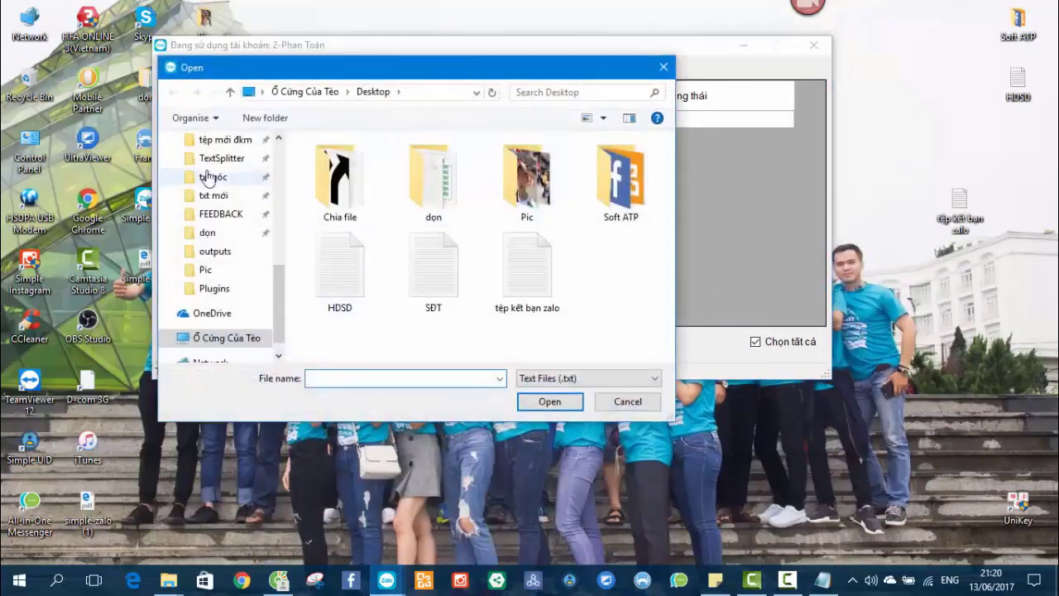
pyautogui.scroll(3, 270, 261)
pyautogui.scroll(5, 248, 215)
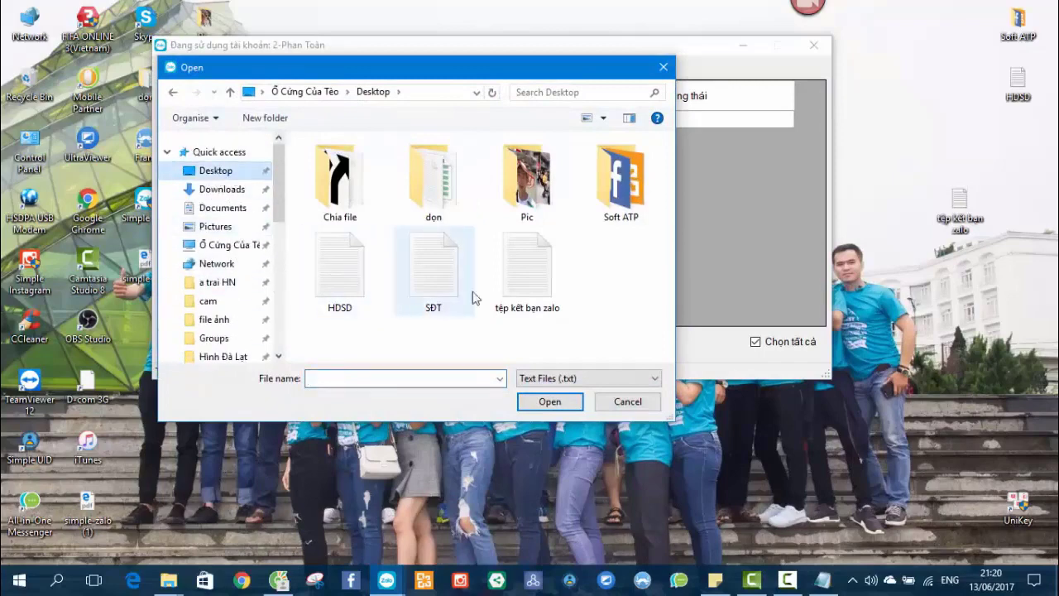
pyautogui.doubleClick(337, 175)
pyautogui.click(345, 170)
pyautogui.doubleClick(345, 169)
pyautogui.doubleClick(361, 163)
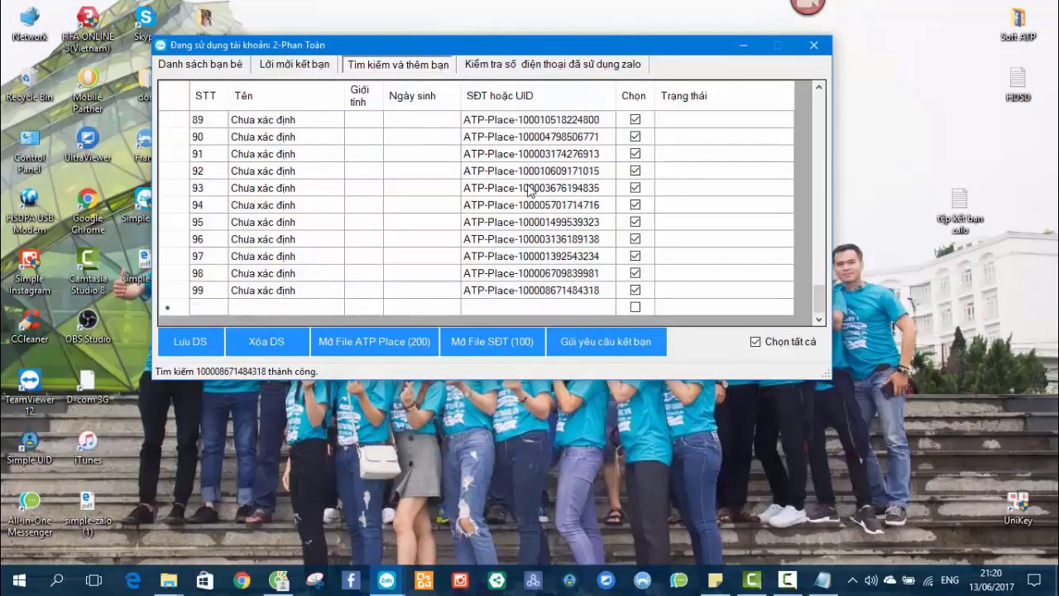
pyautogui.scroll(7, 533, 218)
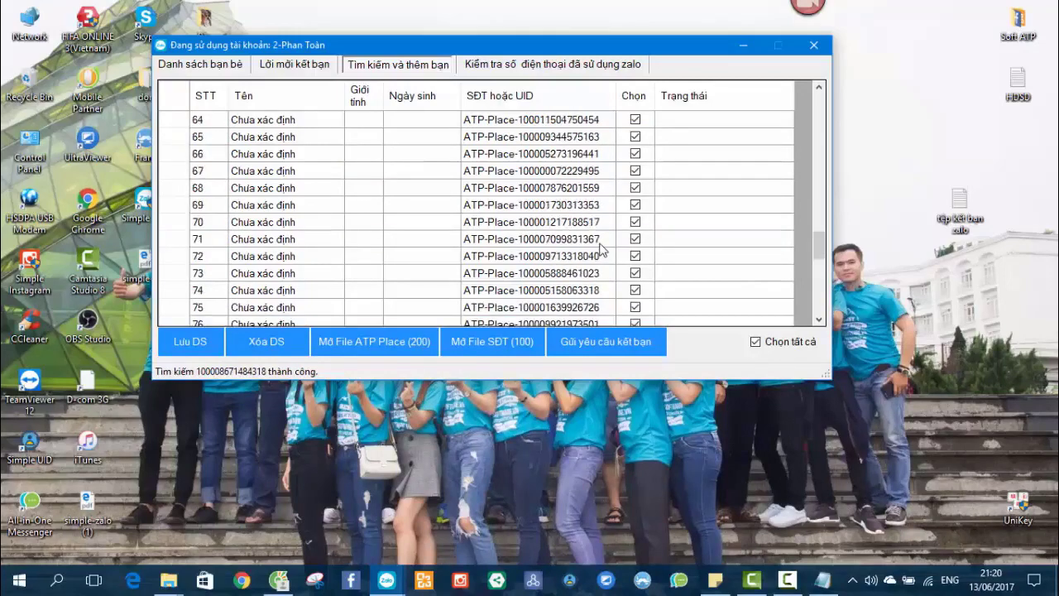
pyautogui.click(575, 238)
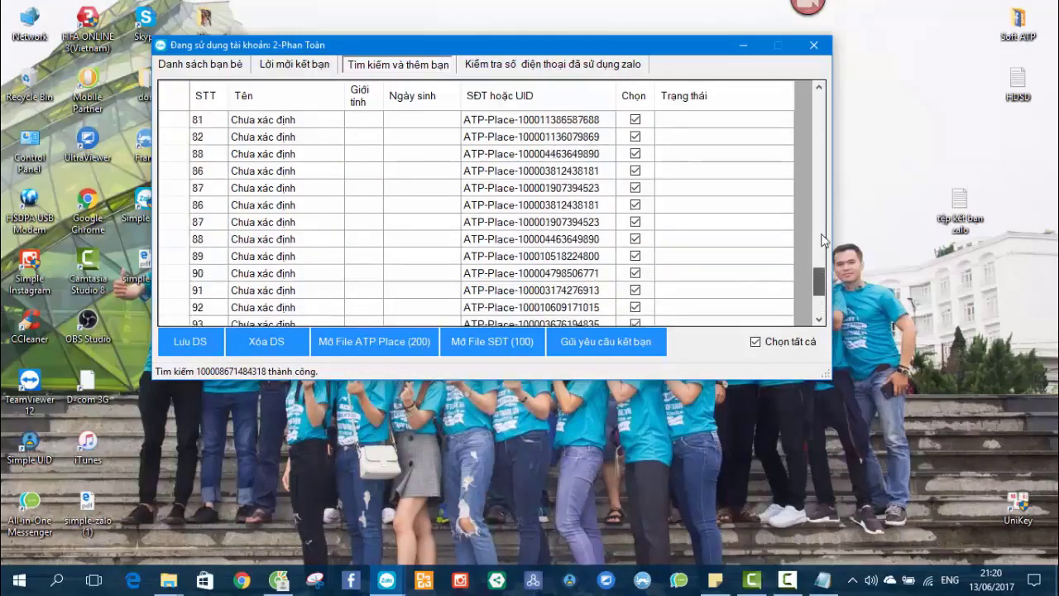
pyautogui.click(608, 345)
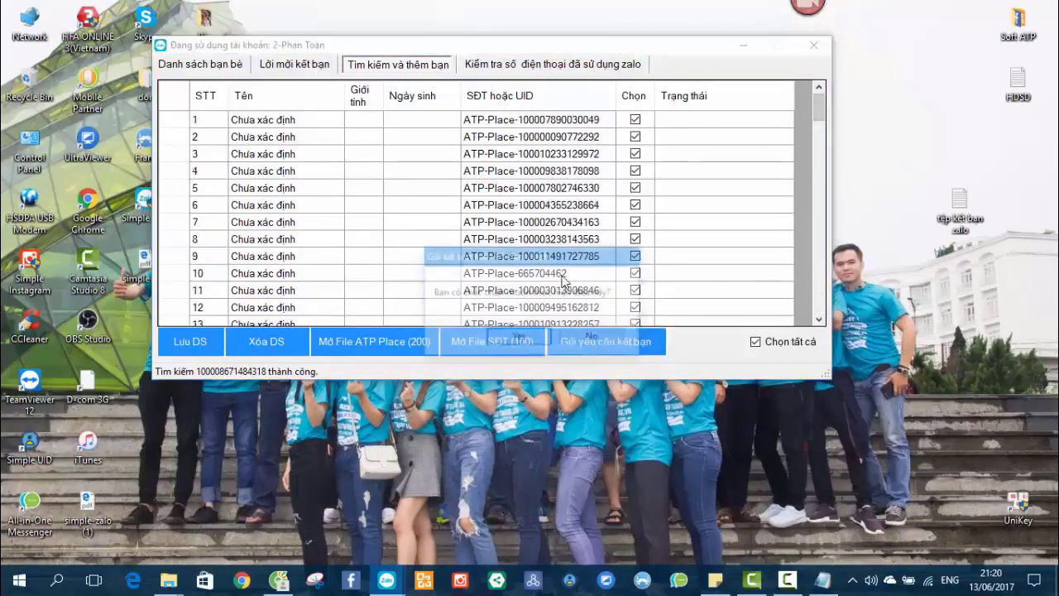
pyautogui.click(513, 335)
pyautogui.click(488, 321)
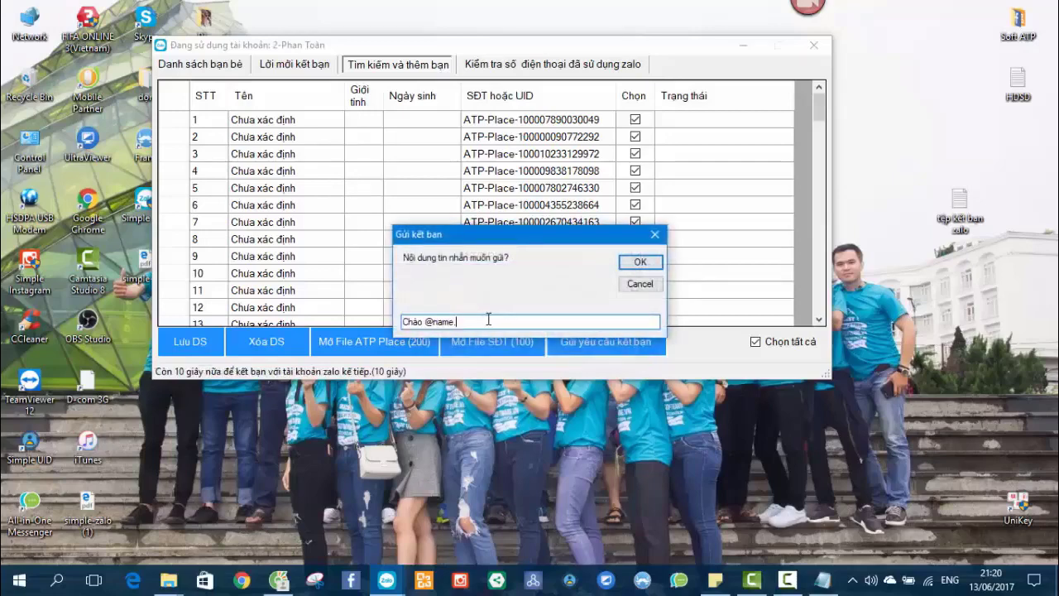
pyautogui.press('BackSpace')
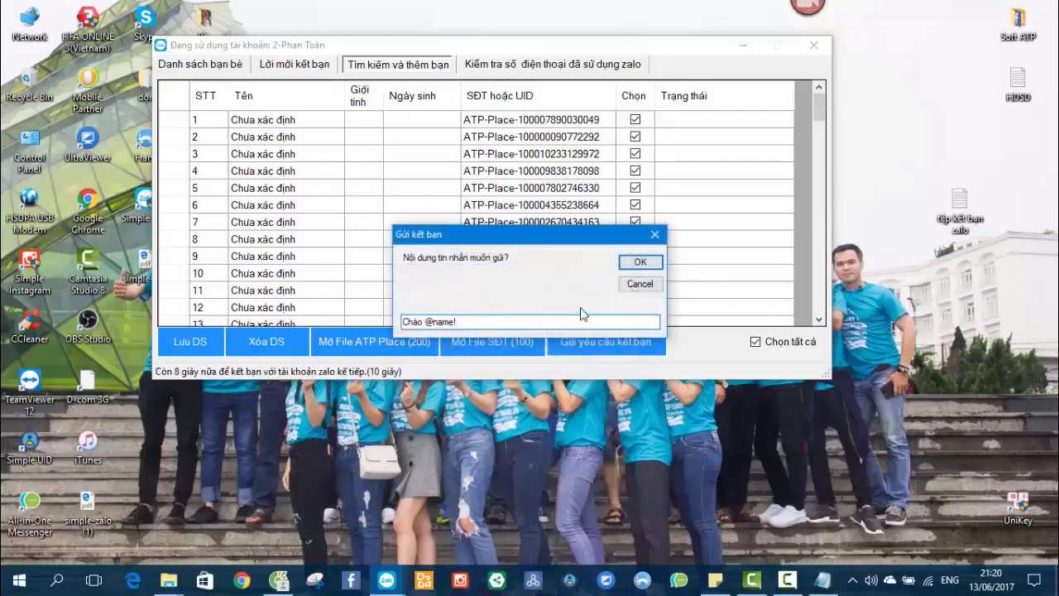
pyautogui.click(636, 263)
# Check the sending results on the first row and rows 96-97 of the list.
pyautogui.click(524, 122)
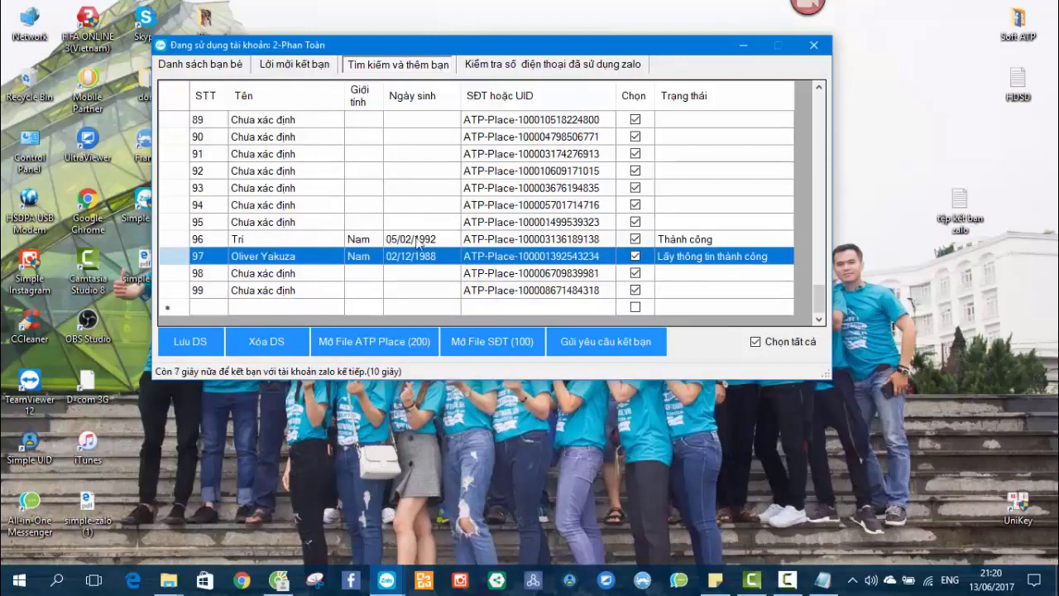
pyautogui.click(291, 239)
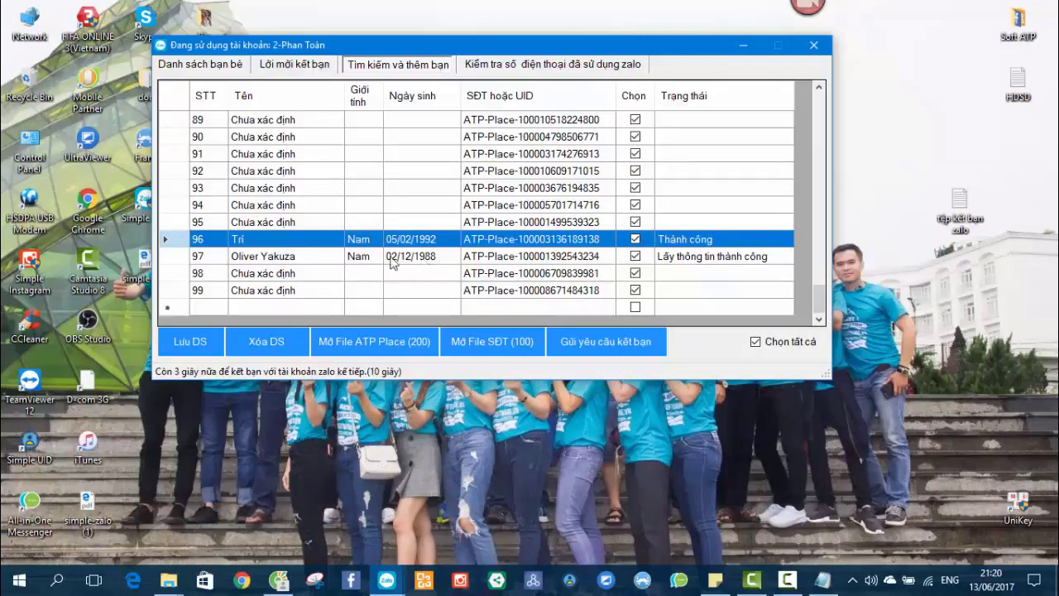
pyautogui.click(488, 258)
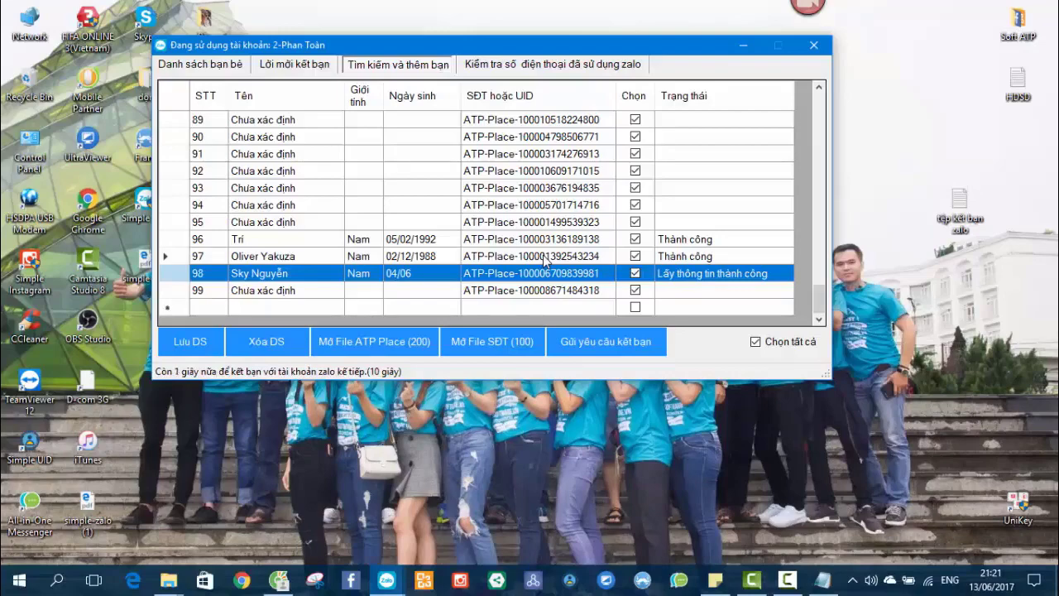
pyautogui.scroll(20, 545, 262)
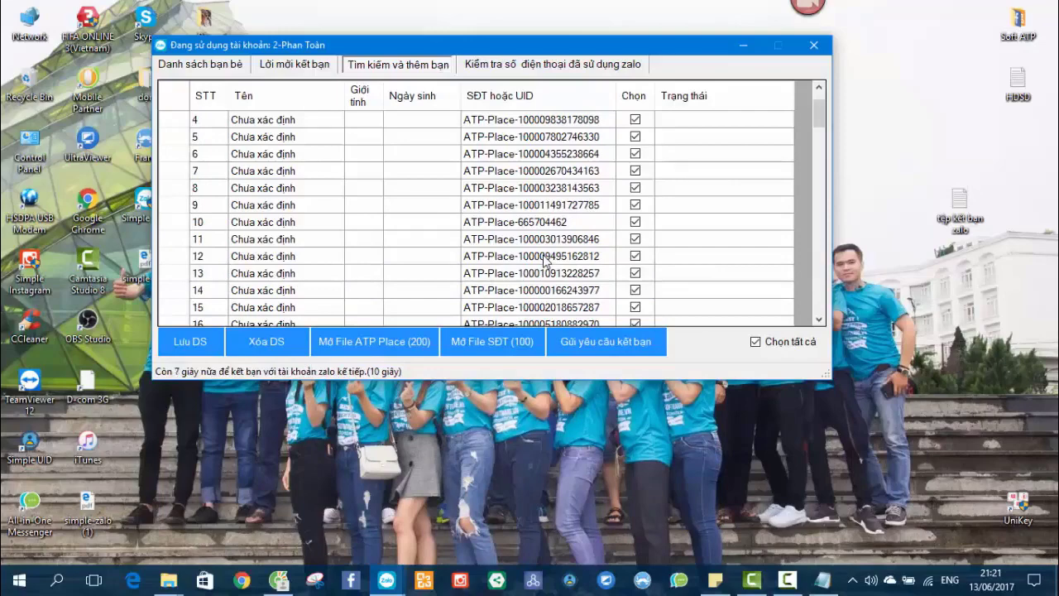
pyautogui.scroll(1, 546, 262)
pyautogui.click(503, 124)
pyautogui.scroll(-20, 512, 207)
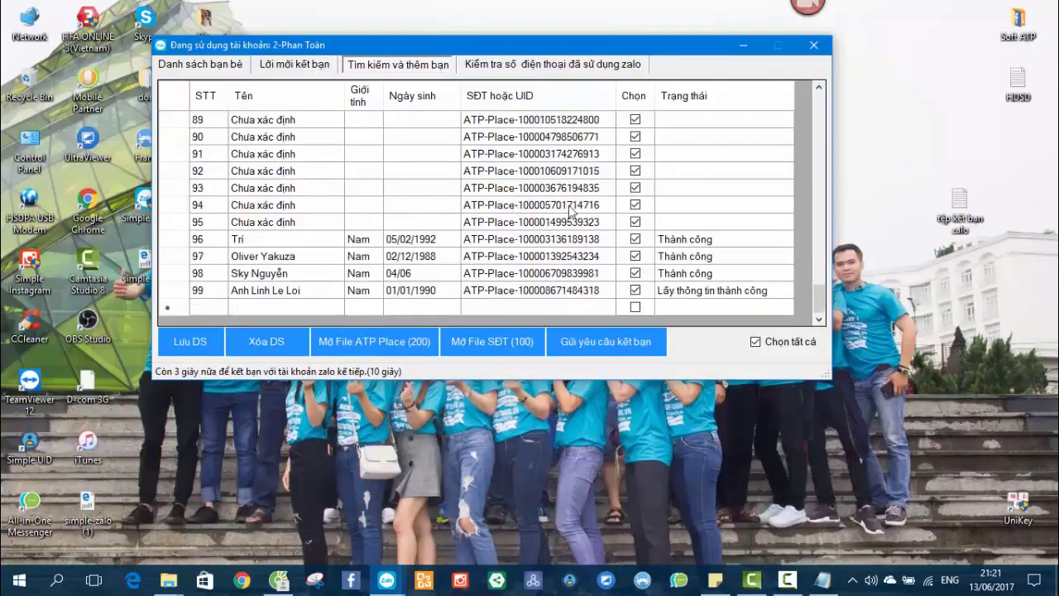
pyautogui.scroll(20, 571, 213)
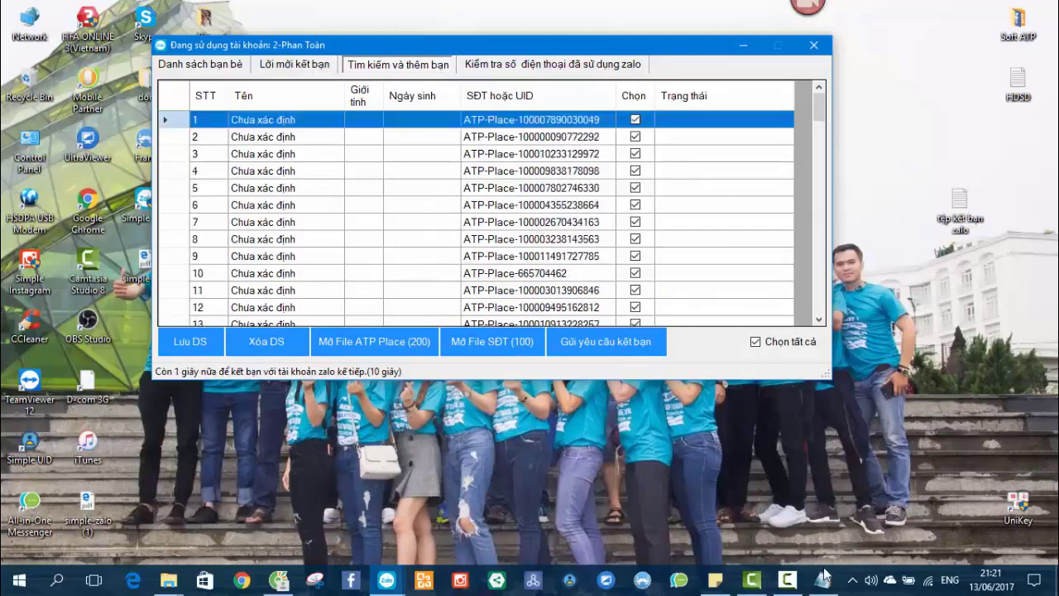
pyautogui.scroll(-7, 492, 207)
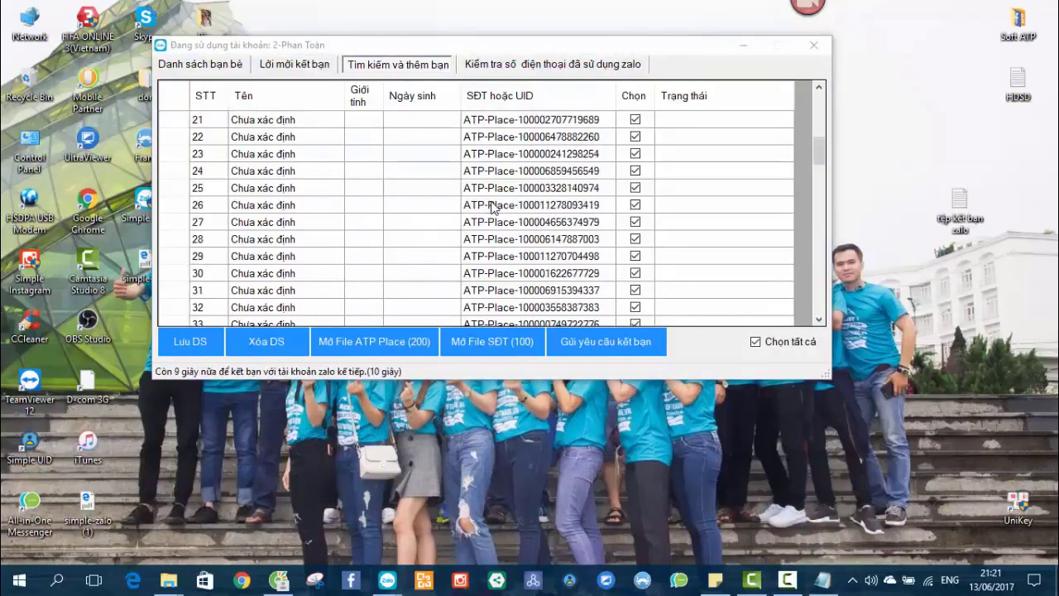
pyautogui.click(278, 581)
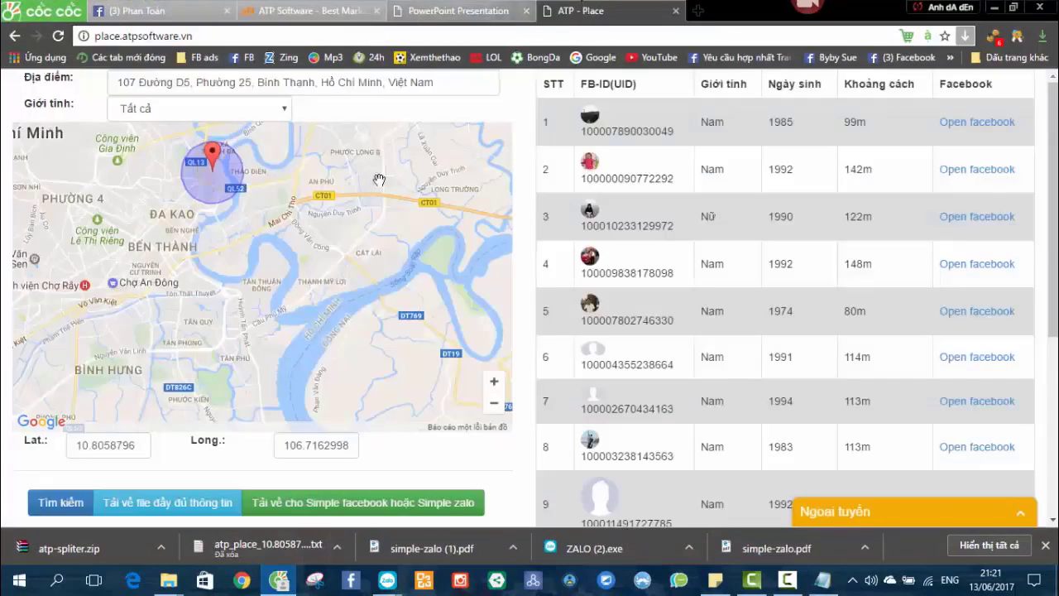
# Move the ATP Place search centre to another map spot and clear the Địa điểm field.
pyautogui.scroll(-1, 435, 327)
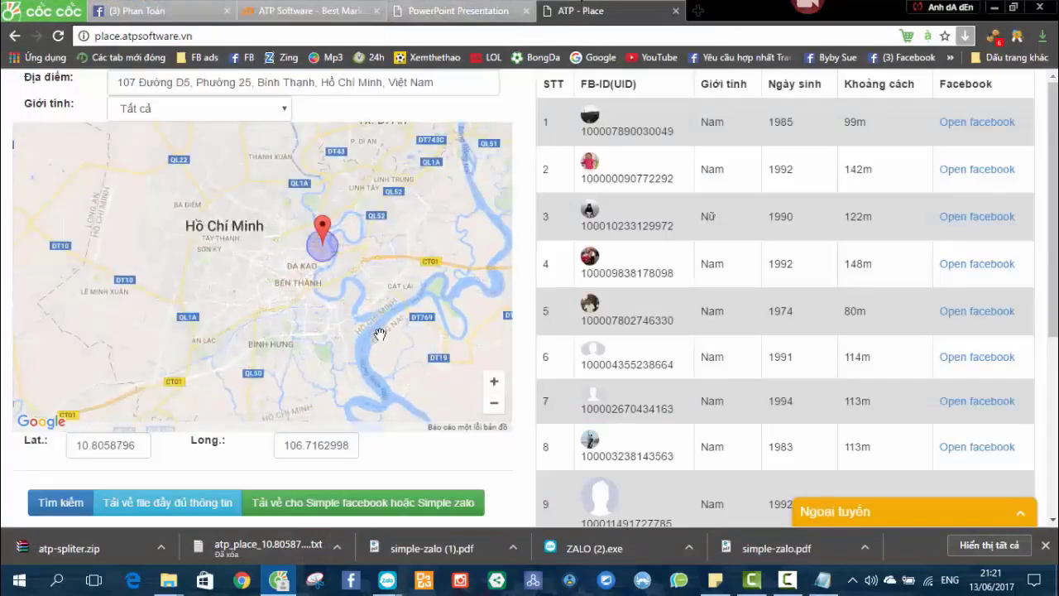
pyautogui.scroll(1, 381, 339)
pyautogui.moveTo(260, 174)
pyautogui.mouseDown()
pyautogui.moveTo(331, 217)
pyautogui.moveTo(264, 256)
pyautogui.moveTo(368, 230)
pyautogui.mouseUp()
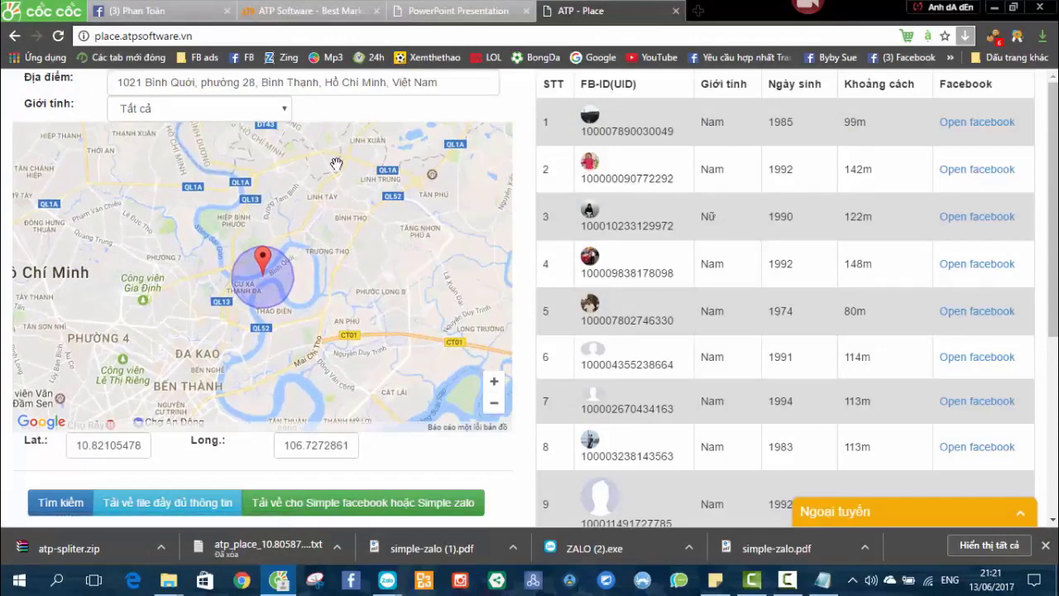
pyautogui.doubleClick(297, 86)
pyautogui.tripleClick(298, 86)
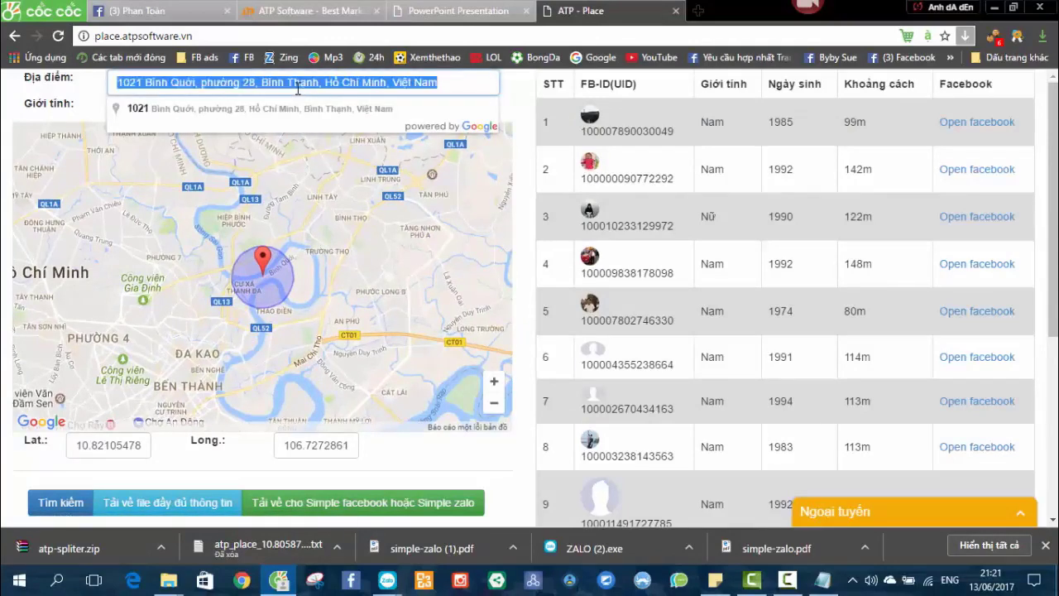
pyautogui.press('BackSpace')
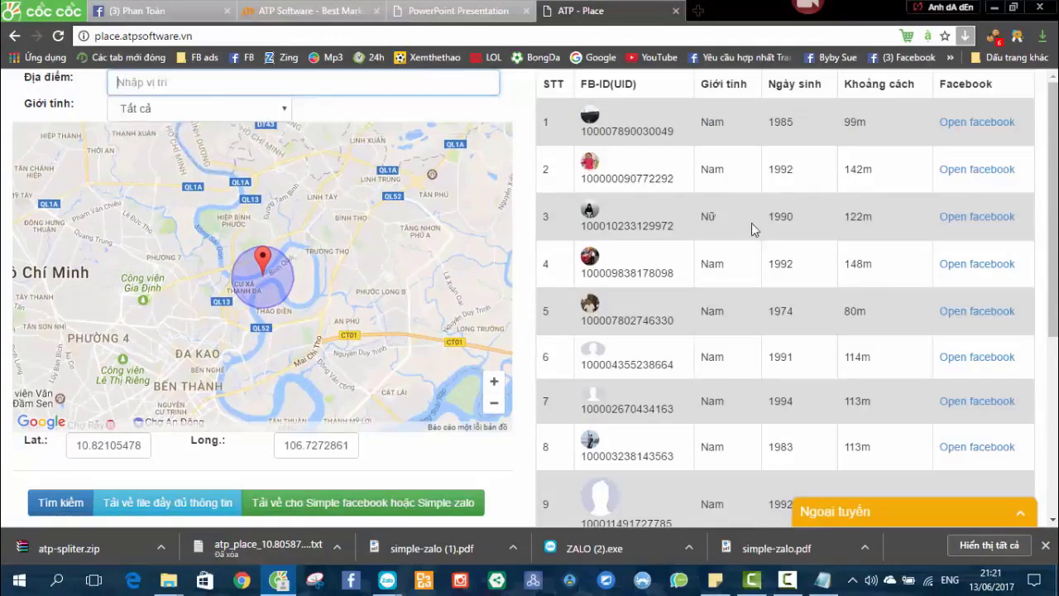
pyautogui.click(749, 223)
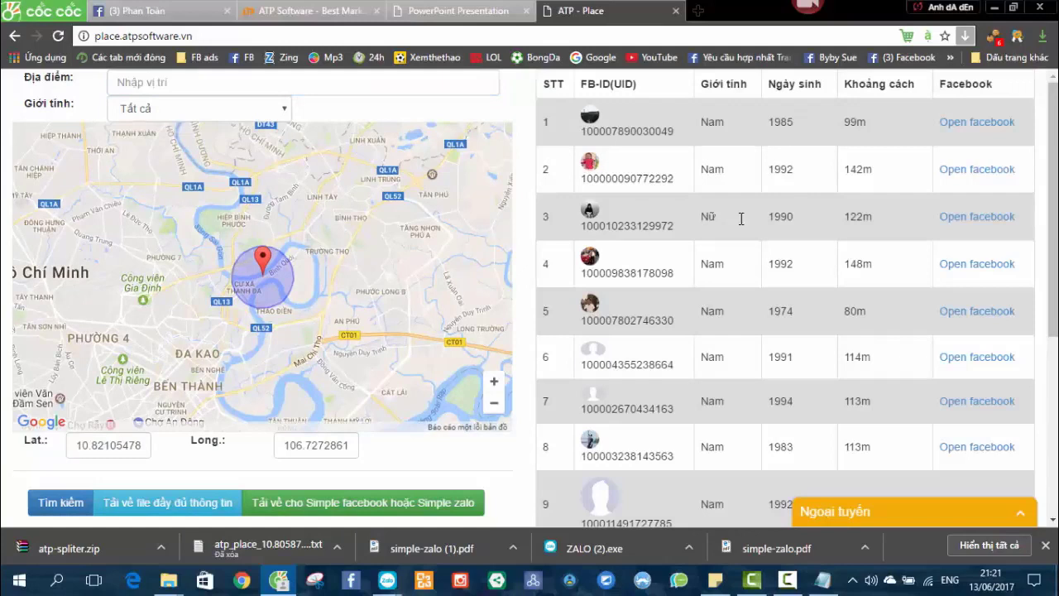
# Shift the search centre slightly south-west on the map.
pyautogui.moveTo(848, 216); pyautogui.dragTo(857, 218)
pyautogui.click(859, 220)
pyautogui.scroll(-3, 742, 270)
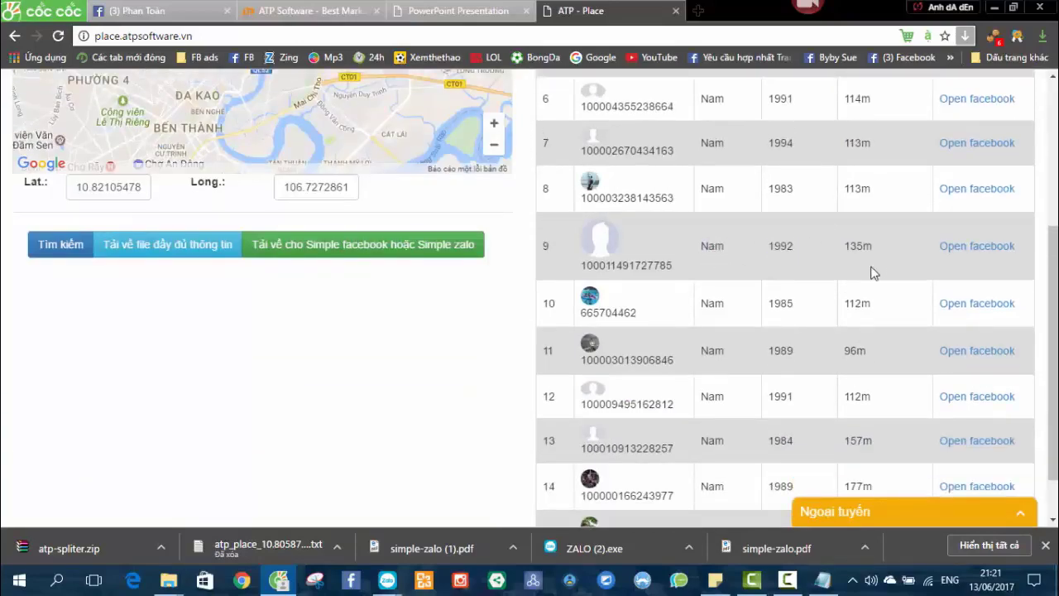
pyautogui.scroll(3, 876, 262)
pyautogui.scroll(-4, 767, 289)
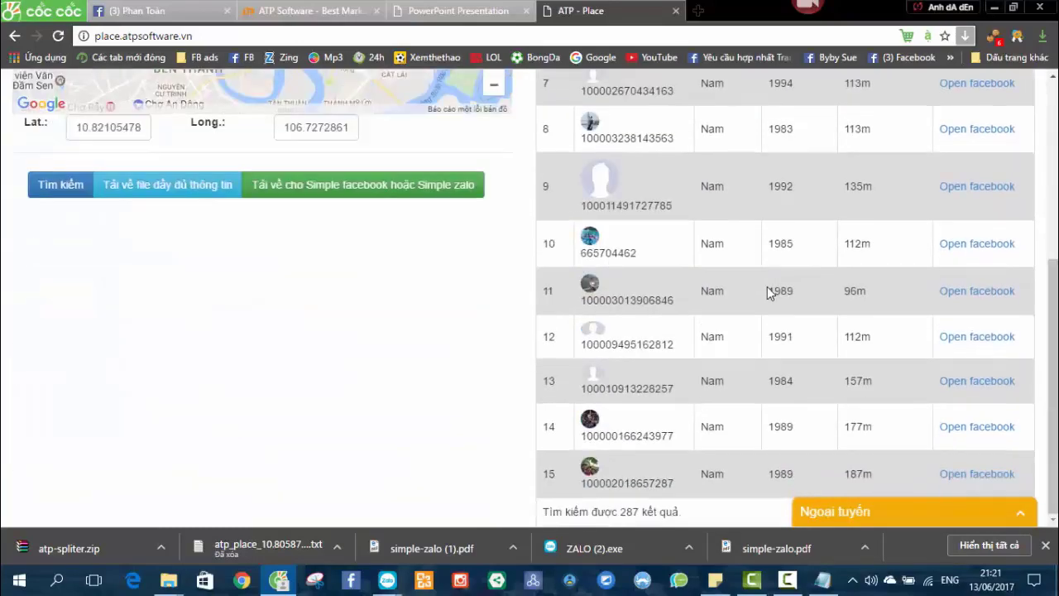
pyautogui.scroll(4, 767, 288)
pyautogui.moveTo(260, 258)
pyautogui.mouseDown()
pyautogui.moveTo(251, 271)
pyautogui.moveTo(351, 269)
pyautogui.mouseUp()
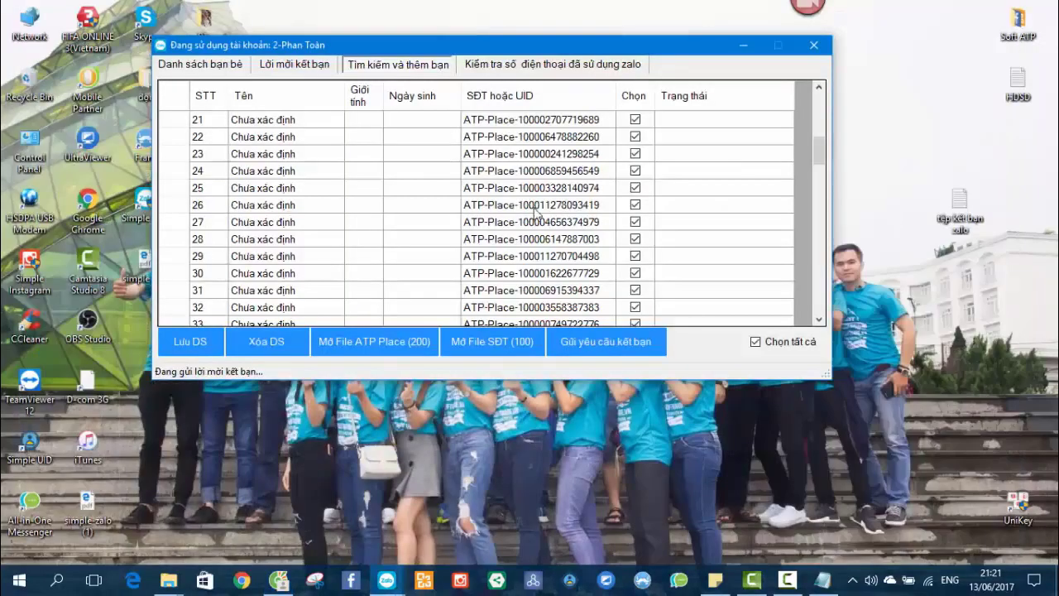
# Close the friend-request sending window and refresh the desktop.
pyautogui.moveTo(515, 49); pyautogui.dragTo(575, 50)
pyautogui.scroll(-20, 501, 252)
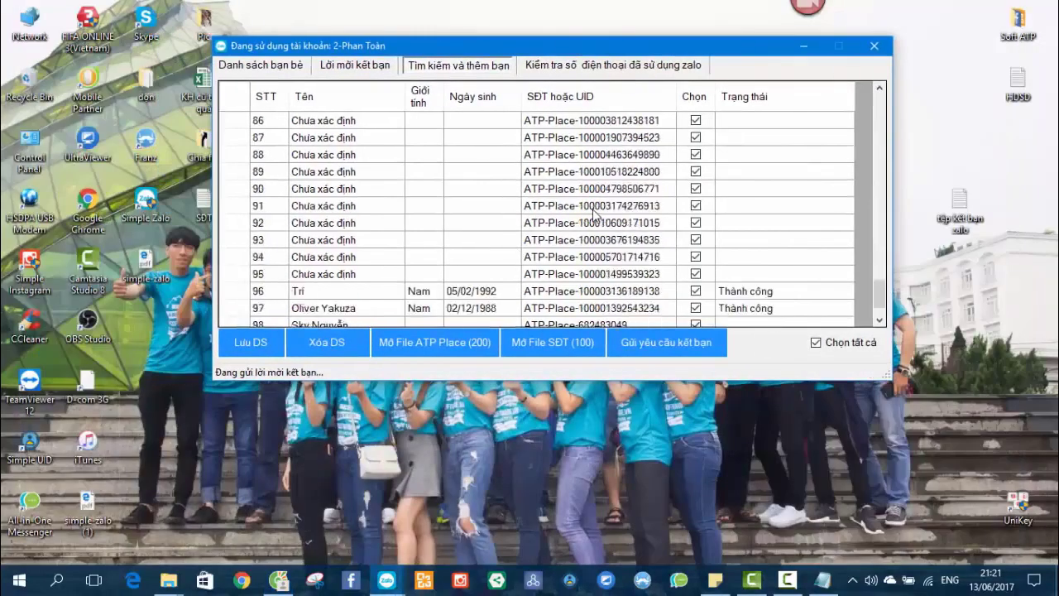
pyautogui.click(876, 49)
pyautogui.rightClick(503, 249)
pyautogui.click(537, 293)
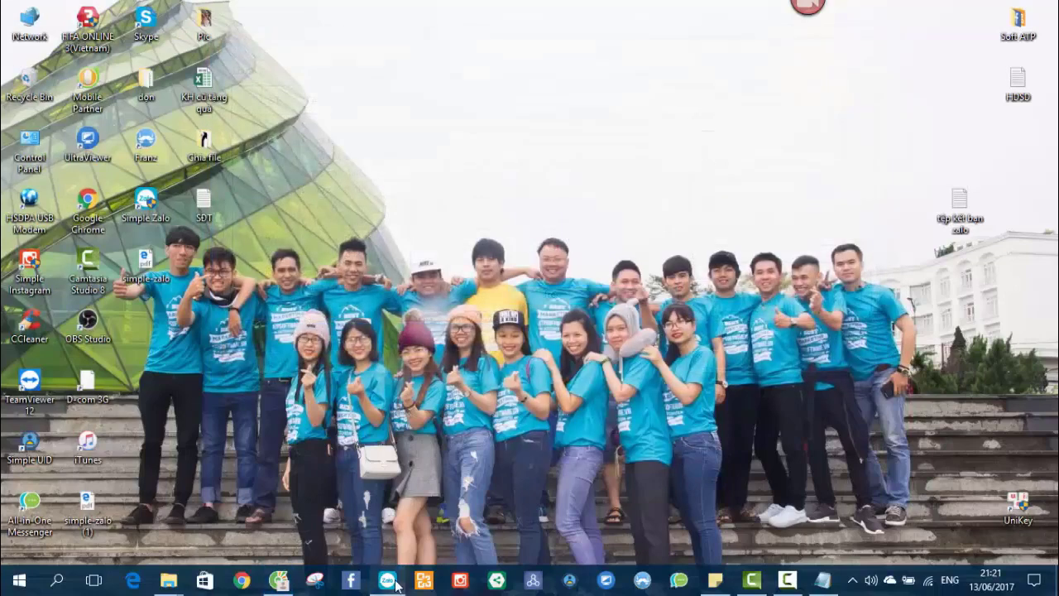
# Open Simple Zalo with the third account, then bring up the tệp kết bạn zalo notes.
pyautogui.click(387, 580)
pyautogui.click(389, 238)
pyautogui.click(518, 435)
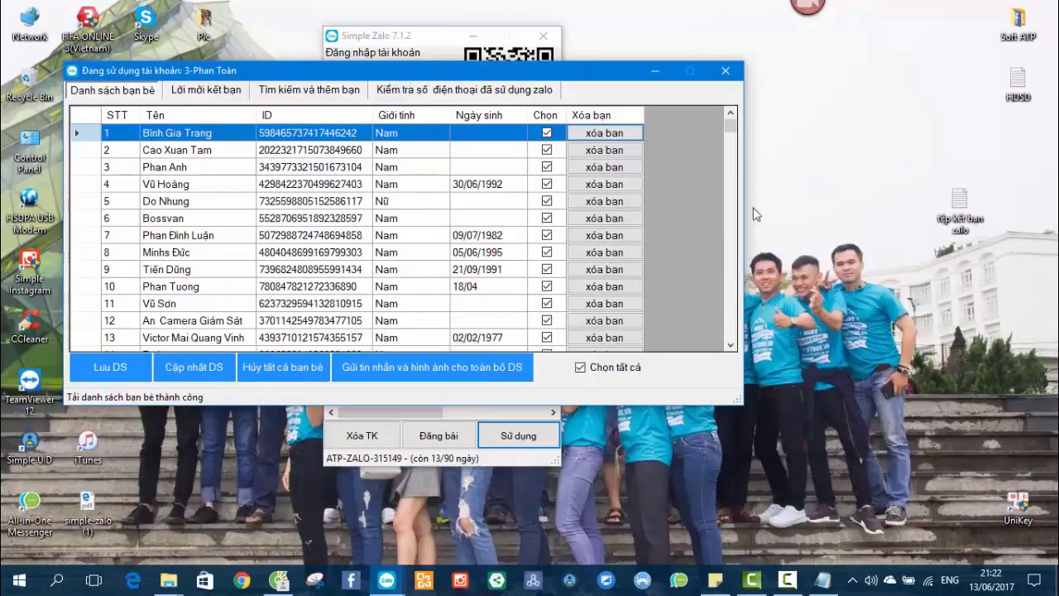
pyautogui.click(822, 580)
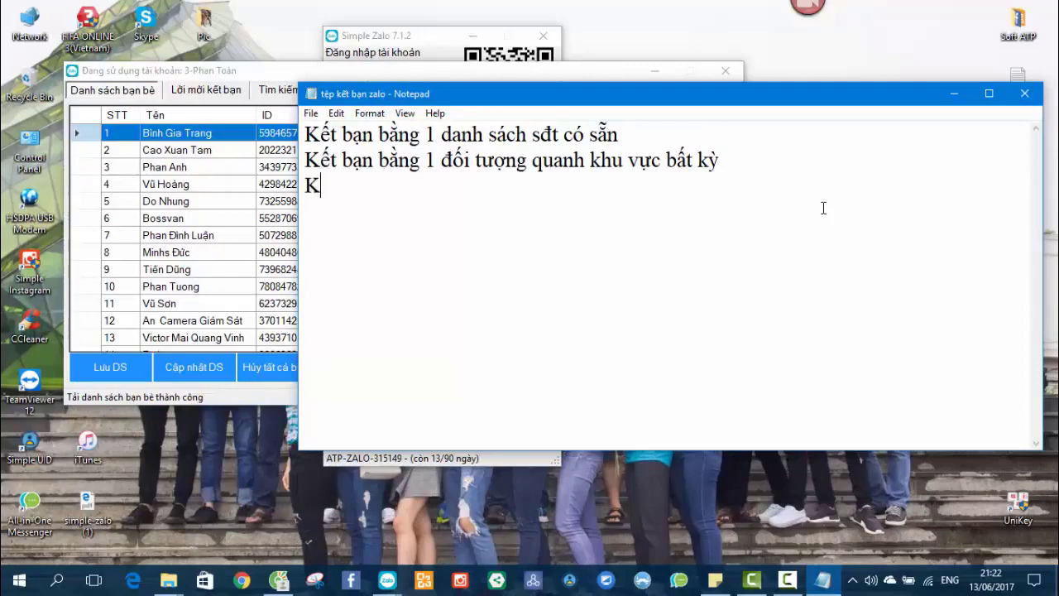
# Finish the third note line 'Kết bạn bằng 1 tệp UID bất kỳ Facebook'.
pyautogui.write('bạn bằng')
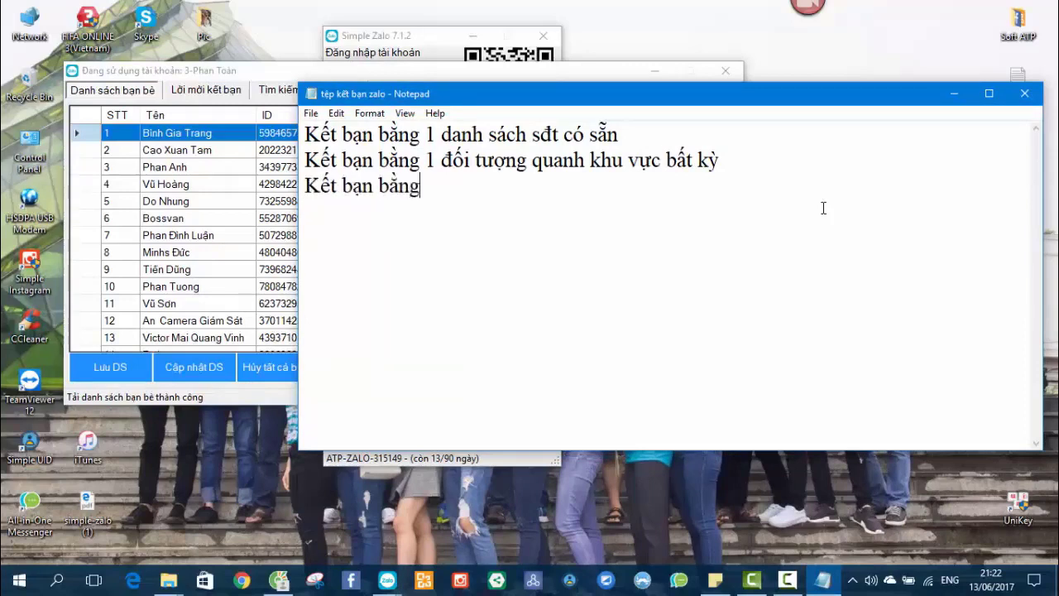
pyautogui.write(' 1 tệp UID bất kỳ')
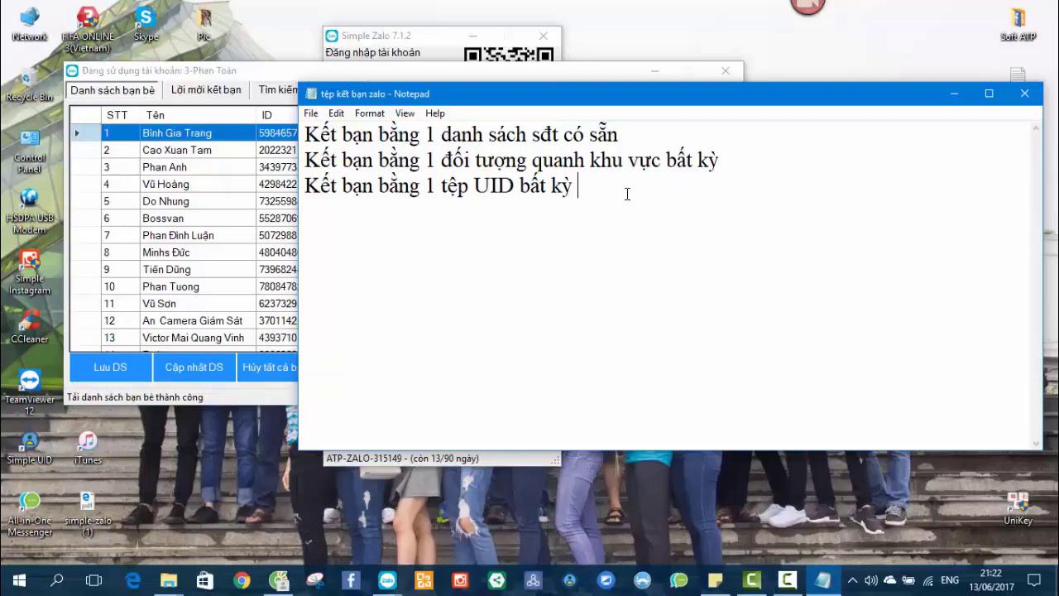
pyautogui.write(' Facebook')
pyautogui.press('Return')
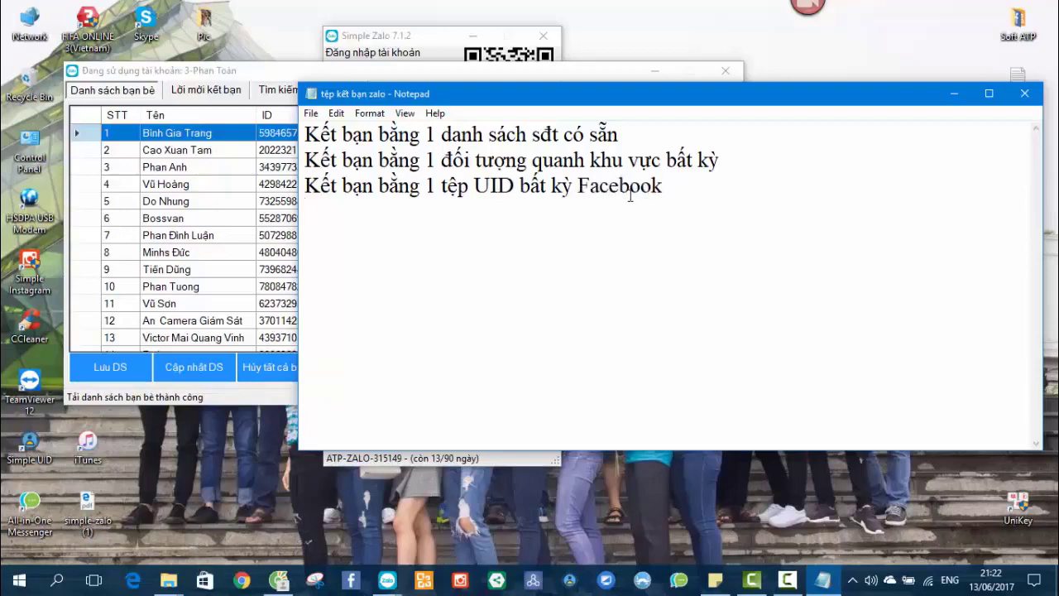
pyautogui.moveTo(515, 186); pyautogui.dragTo(766, 185)
pyautogui.click(766, 185)
pyautogui.moveTo(702, 189); pyautogui.dragTo(304, 132)
pyautogui.click(626, 194)
pyautogui.moveTo(663, 185); pyautogui.dragTo(296, 134)
pyautogui.click(673, 190)
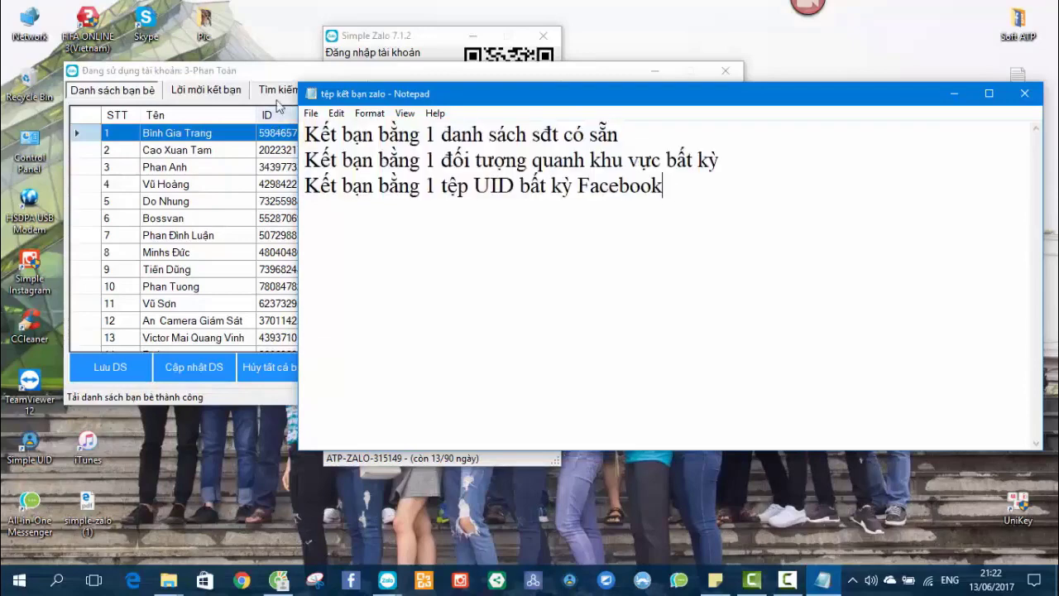
# Check the Zalo account's friends list and its search-and-add-friends section.
pyautogui.click(272, 75)
pyautogui.click(349, 236)
pyautogui.scroll(-2, 311, 252)
pyautogui.scroll(-15, 311, 251)
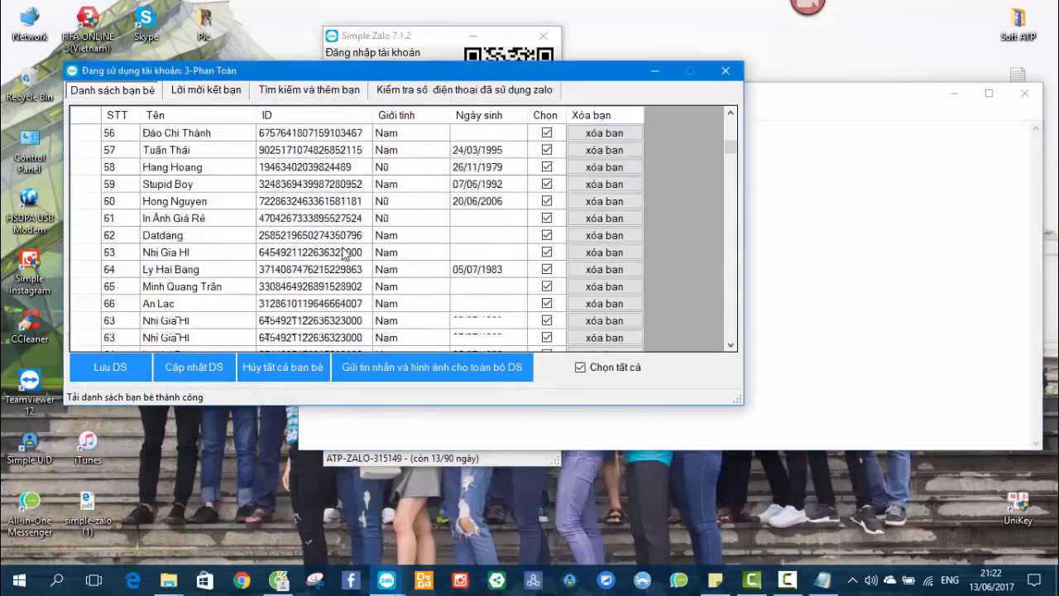
pyautogui.moveTo(730, 154); pyautogui.dragTo(728, 120)
pyautogui.click(308, 89)
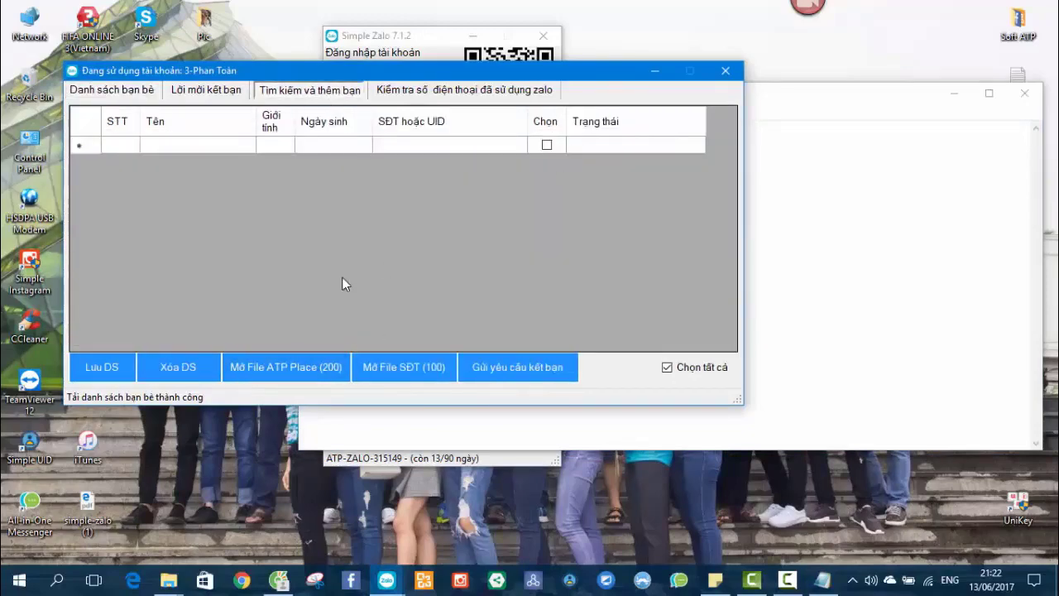
# Bring the Simple Zalo login window forward, then minimize the notes.
pyautogui.moveTo(397, 71); pyautogui.dragTo(448, 74)
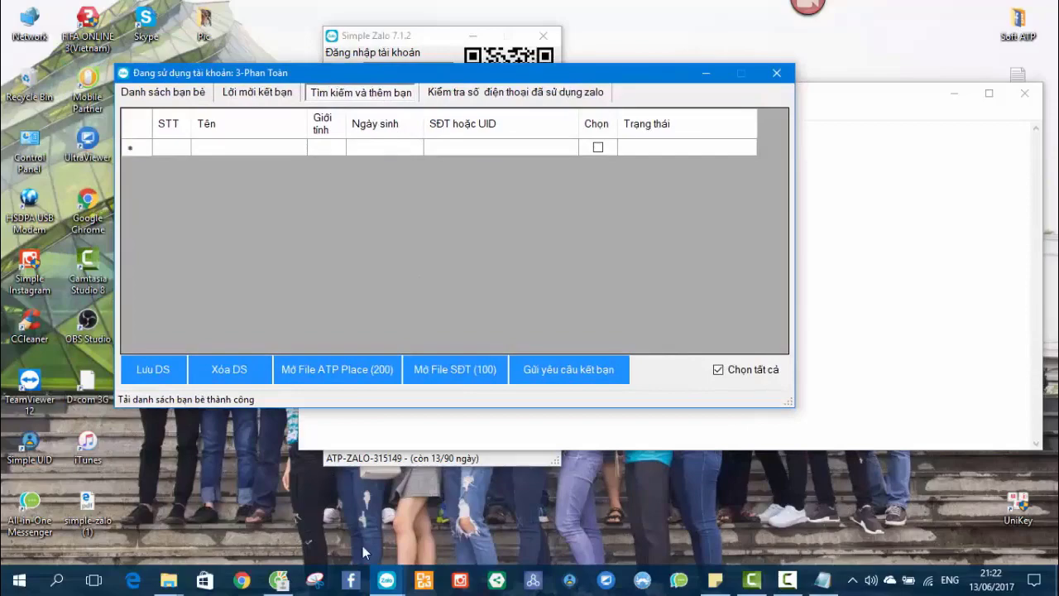
pyautogui.click(408, 29)
pyautogui.click(917, 196)
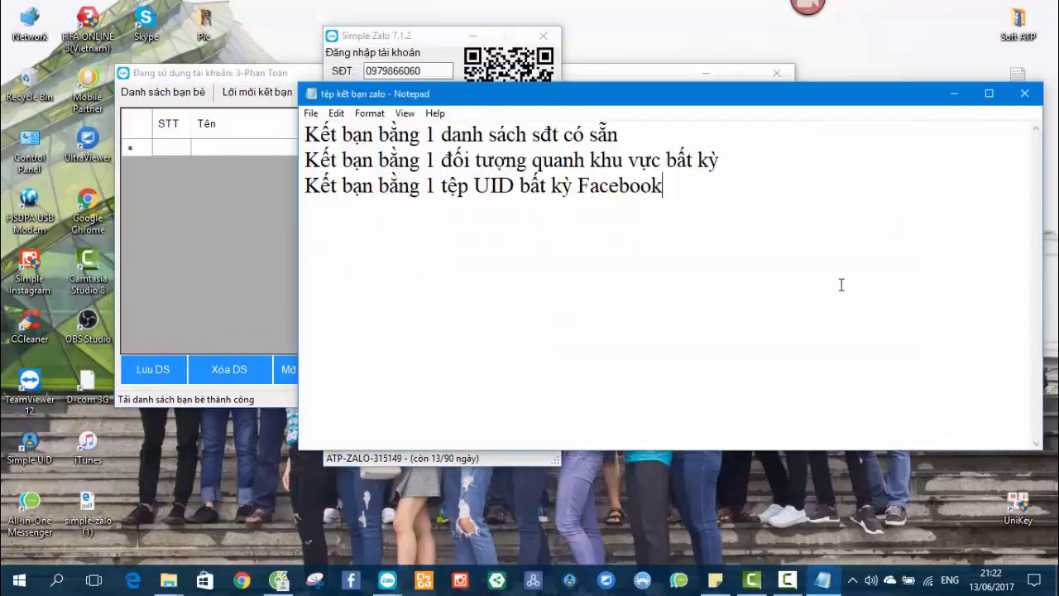
pyautogui.click(954, 94)
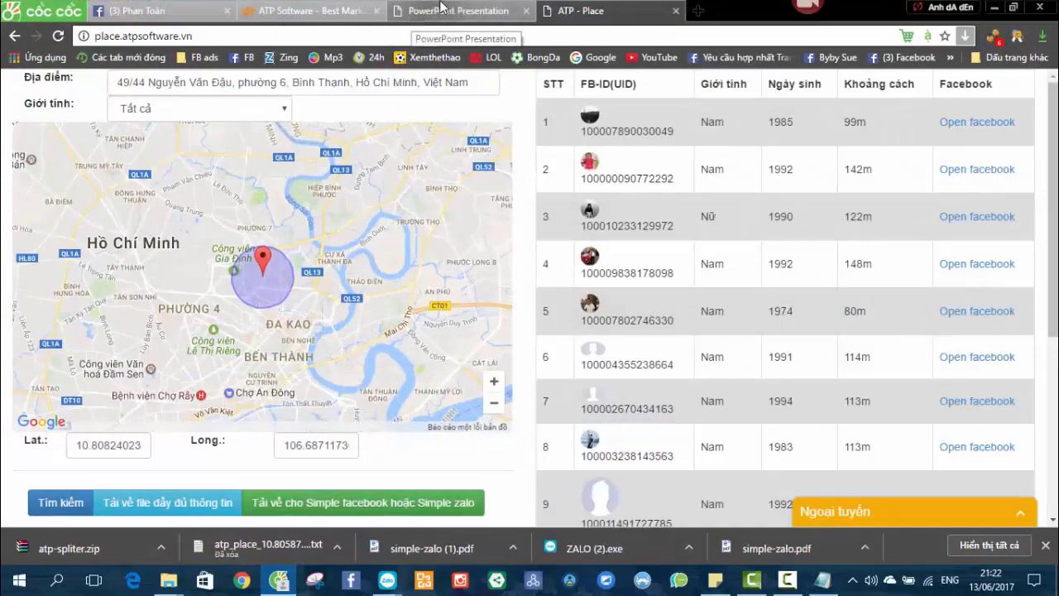
# Switch to the ATP Software site tab and scroll its product list toward Simple Graph.
pyautogui.hotkey('ctrl', 'shift', 'Tab')
pyautogui.hotkey('ctrl', 'shift', 'Tab')
pyautogui.hotkey('ctrl', 'shift', 'Tab')
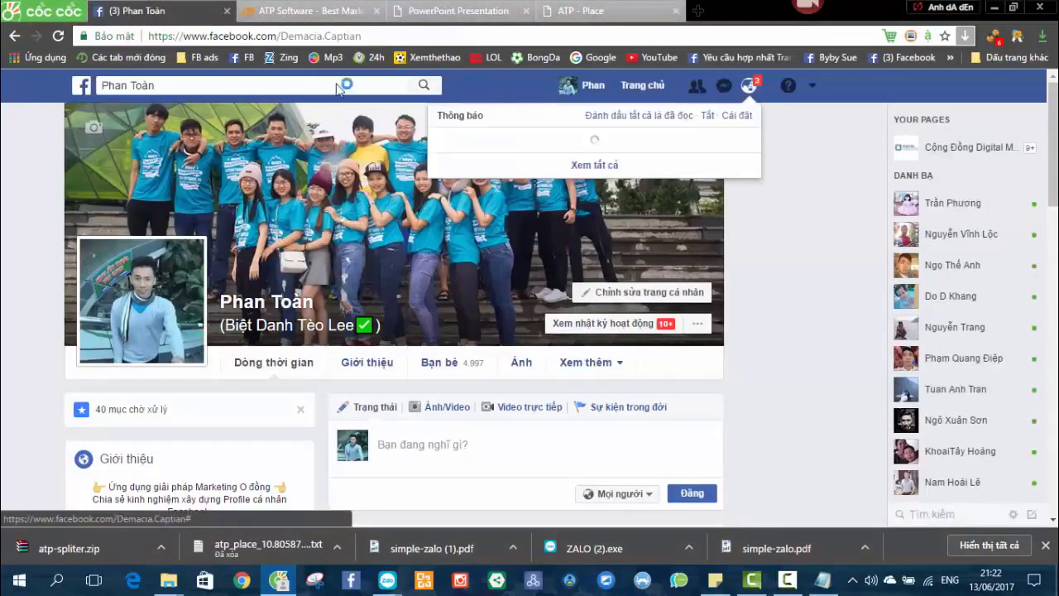
pyautogui.hotkey('ctrl', 'Tab')
pyautogui.scroll(2, 351, 268)
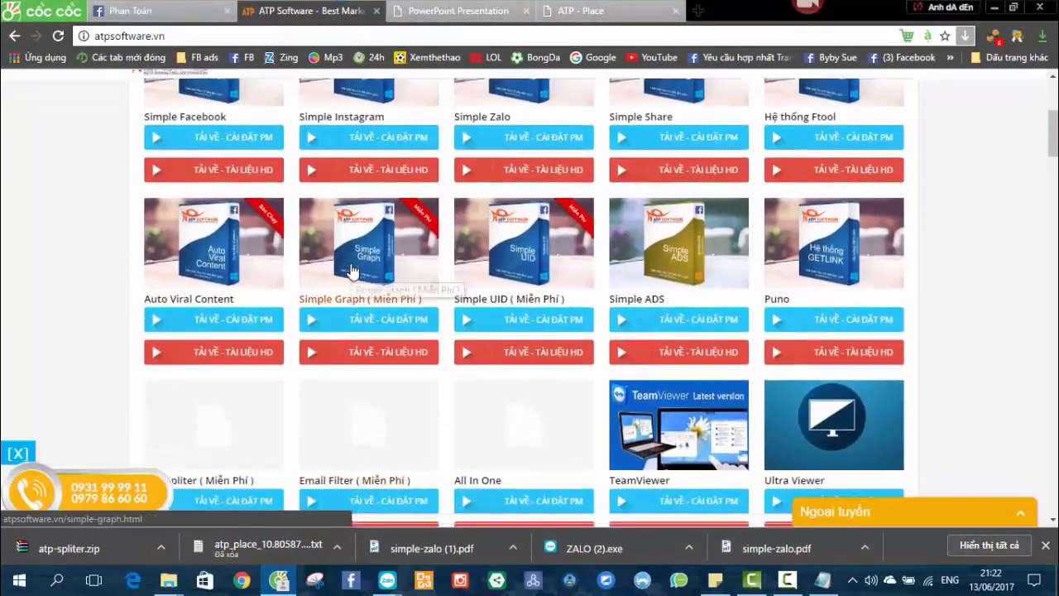
pyautogui.scroll(-3, 550, 356)
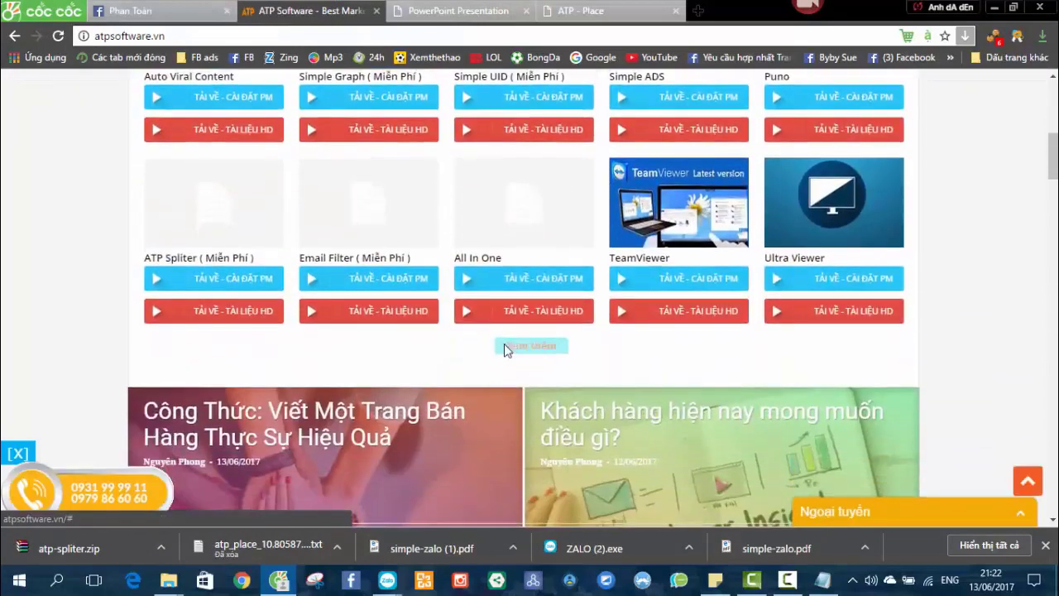
pyautogui.scroll(3, 364, 331)
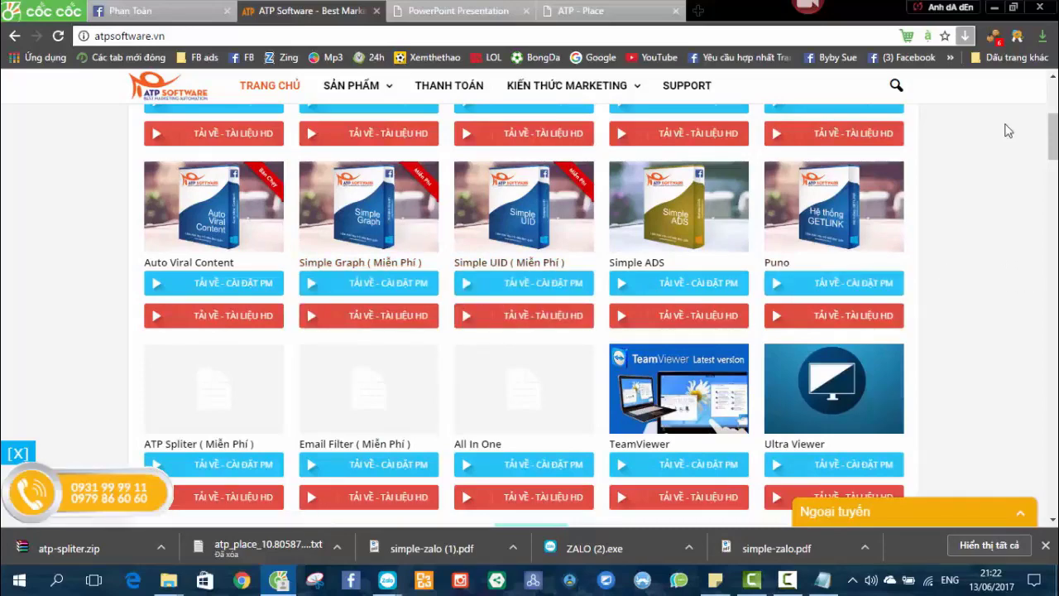
# Minimize the browser and hide the Zalo account window.
pyautogui.click(995, 8)
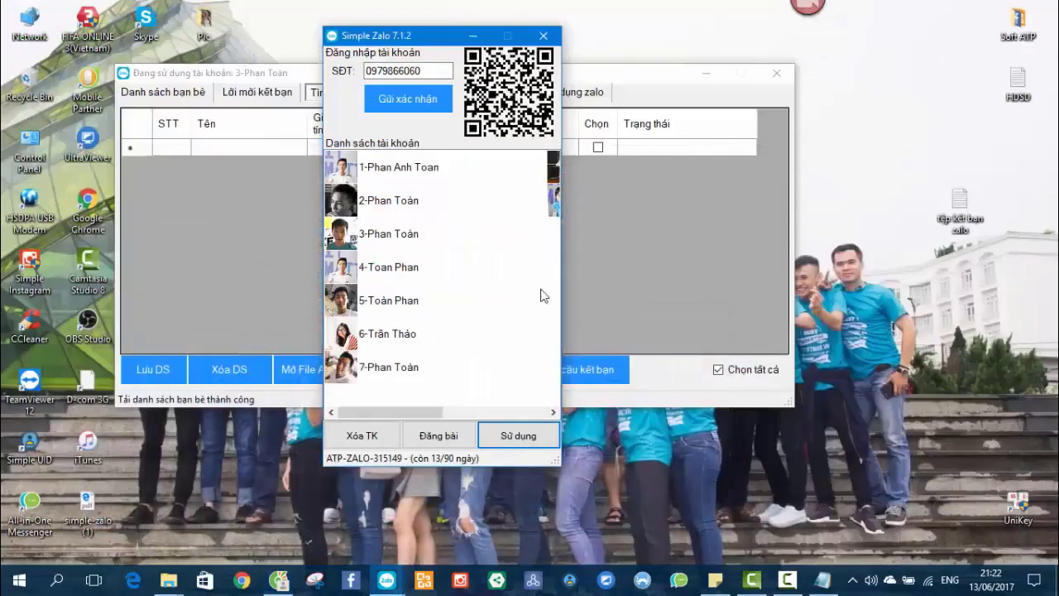
pyautogui.moveTo(380, 38); pyautogui.dragTo(657, 62)
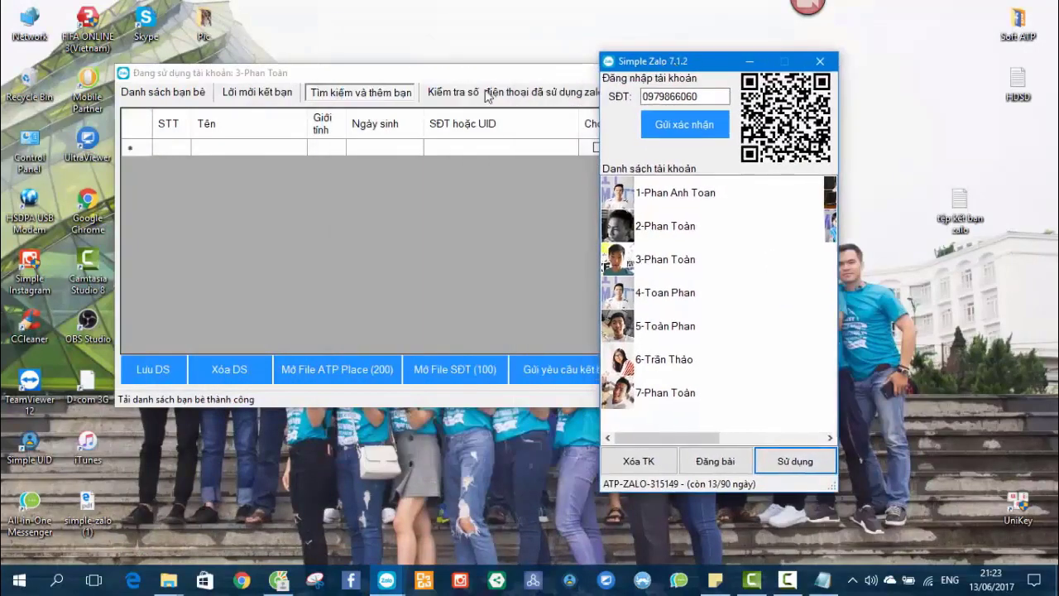
pyautogui.click(441, 72)
pyautogui.click(706, 72)
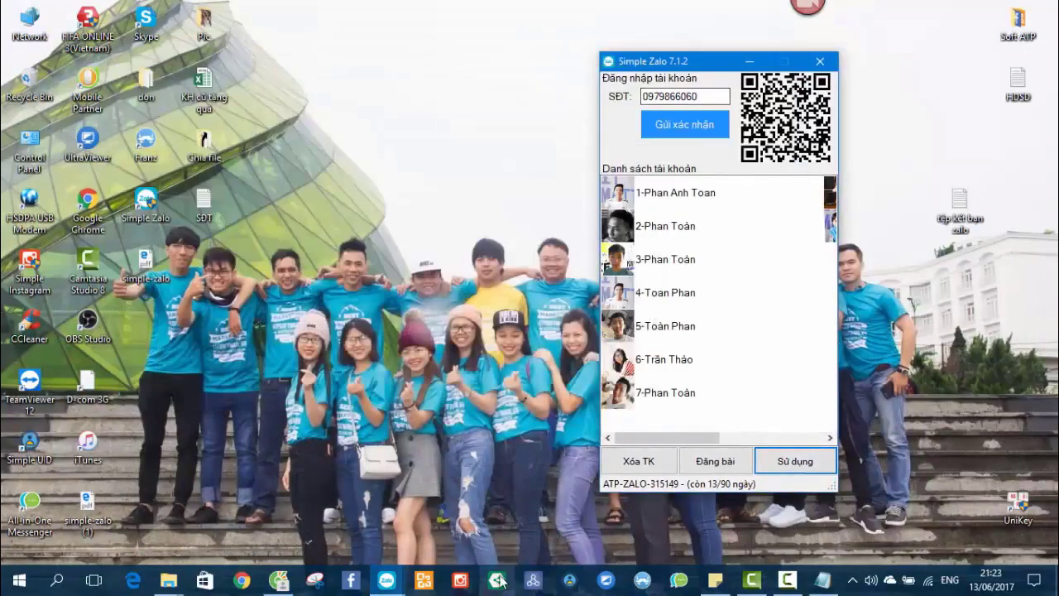
# Open Simple Graph and choose the 'Đã thích trang theo ID Page' condition.
pyautogui.click(533, 582)
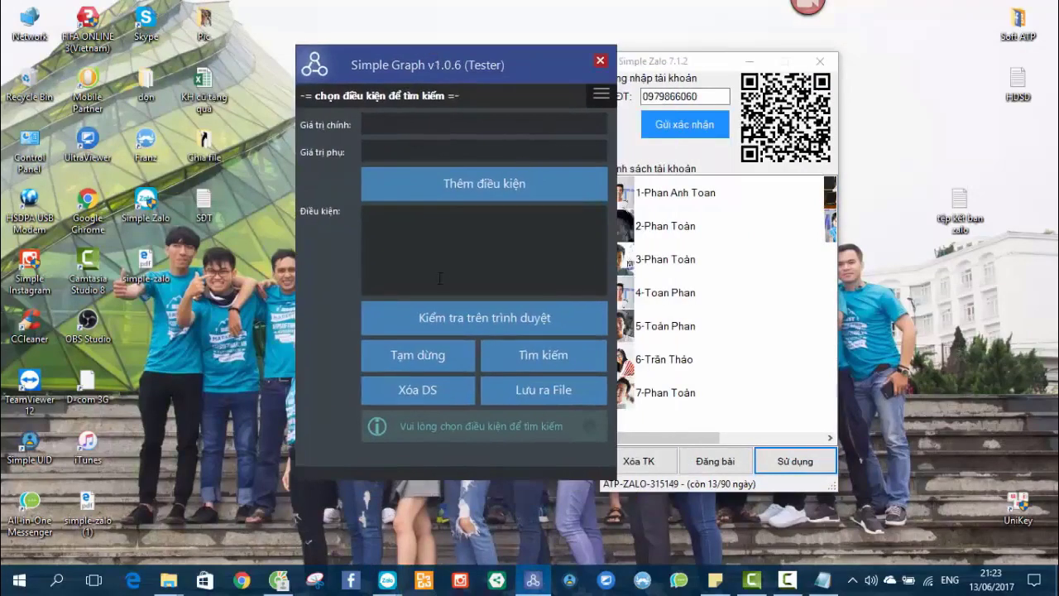
pyautogui.click(589, 107)
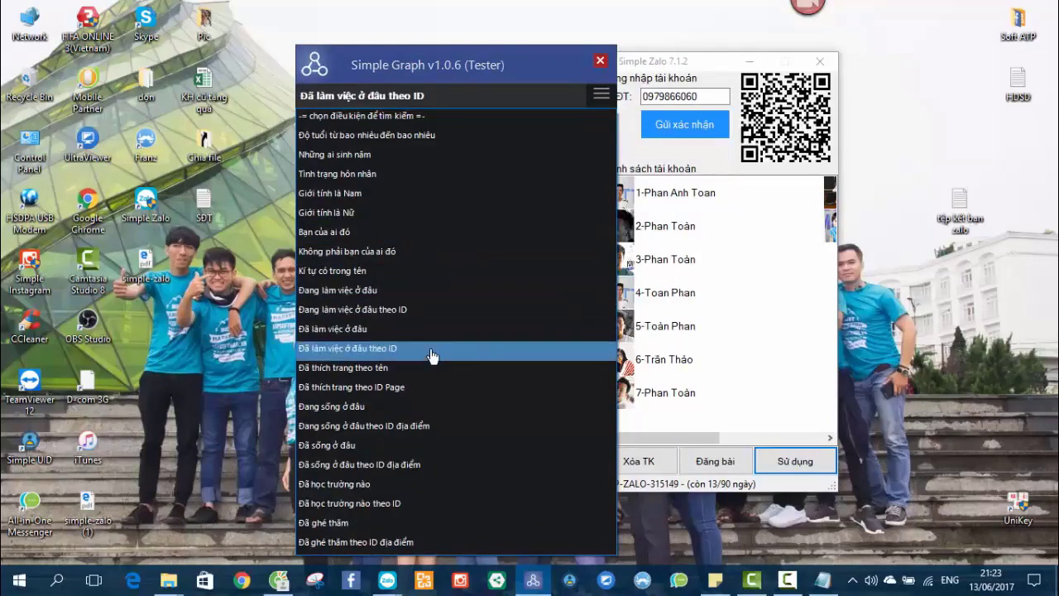
pyautogui.click(383, 396)
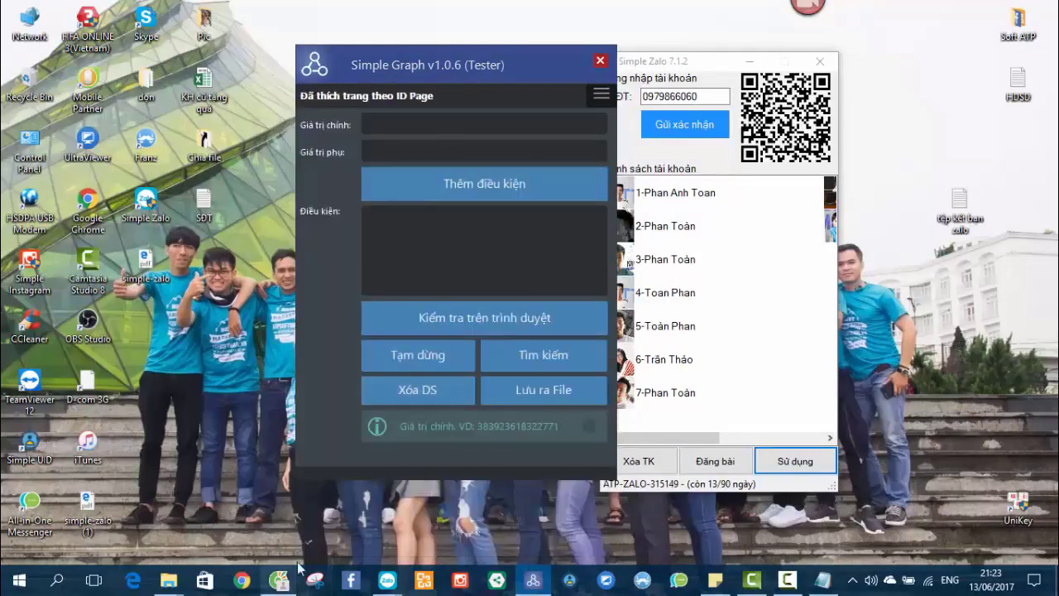
# Search Facebook for 'atp sof' and open the ATP Software page.
pyautogui.click(281, 583)
pyautogui.click(124, 11)
pyautogui.click(338, 83)
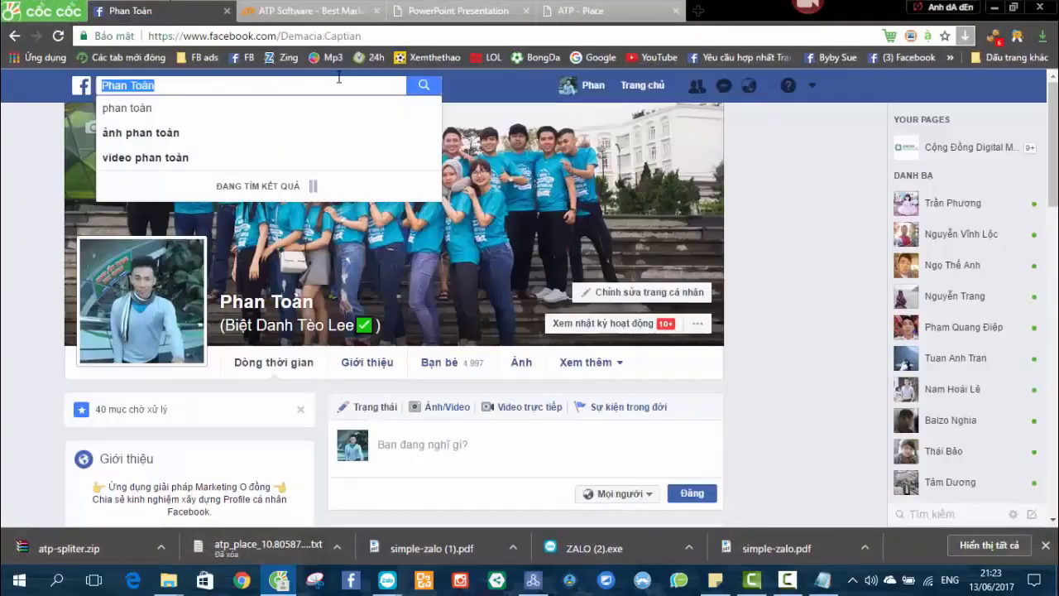
pyautogui.write('atp sof')
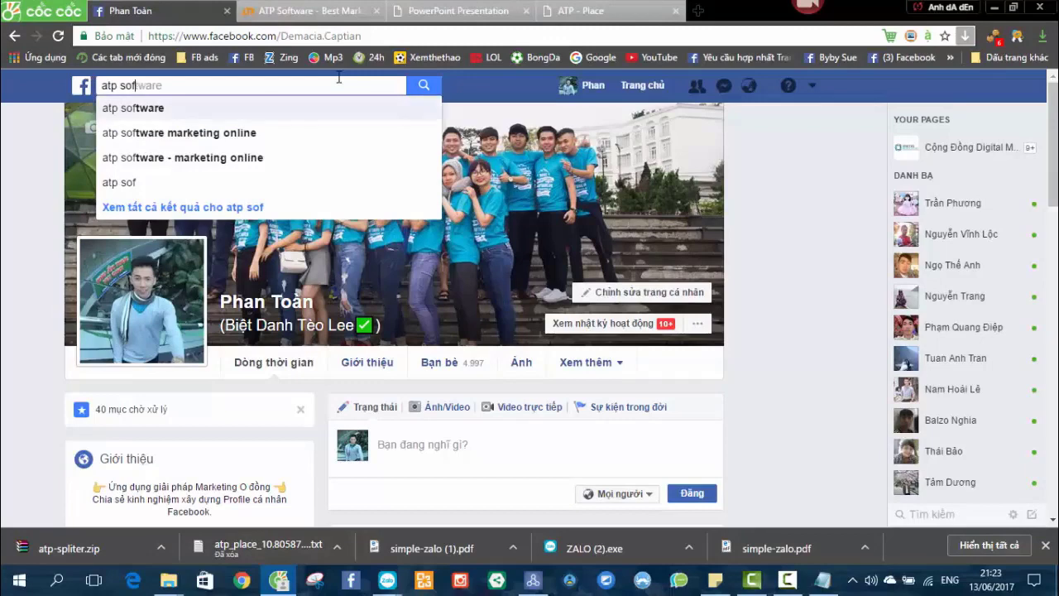
pyautogui.press('Return')
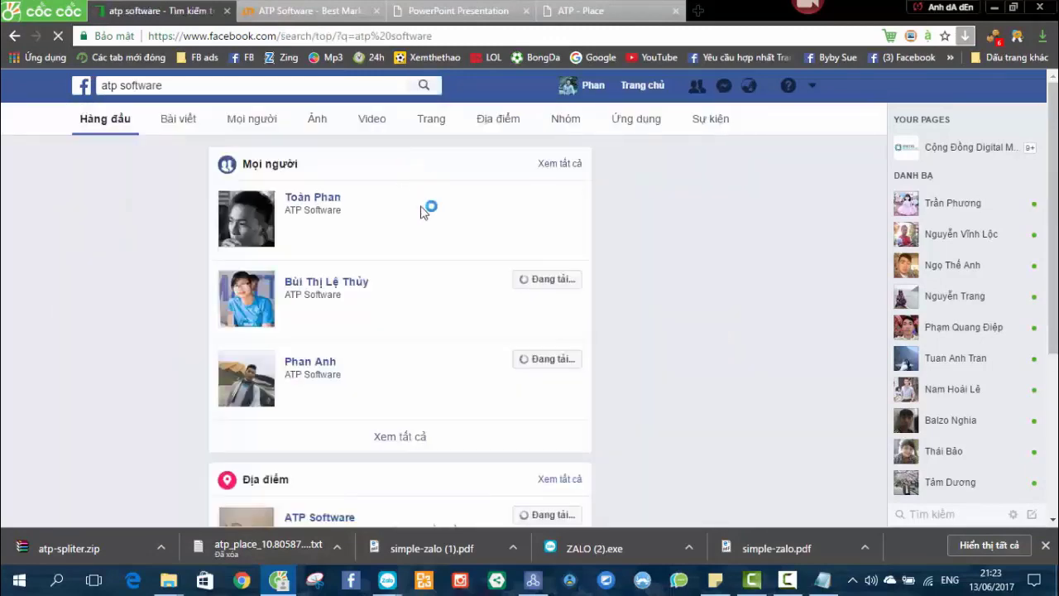
pyautogui.scroll(-3, 447, 273)
pyautogui.click(314, 263)
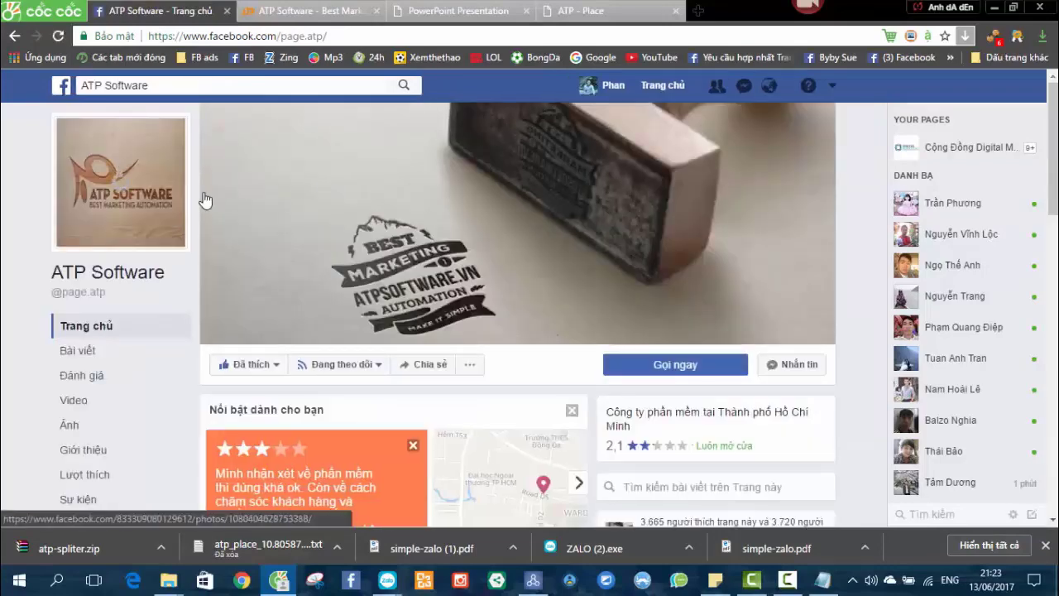
pyautogui.click(304, 240)
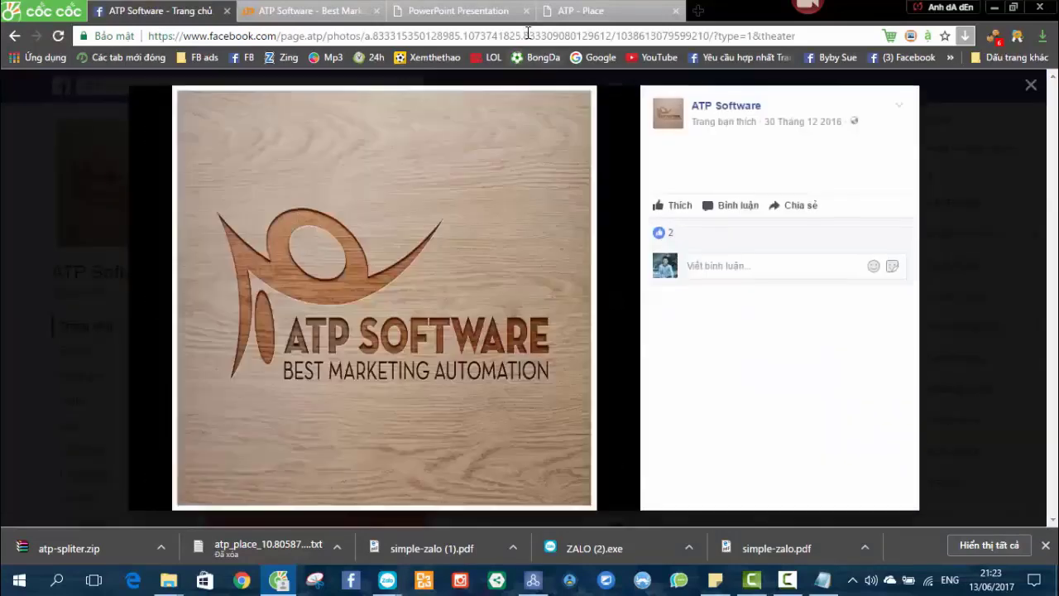
pyautogui.moveTo(524, 35); pyautogui.dragTo(614, 39)
pyautogui.hotkey('ctrl', 'c')
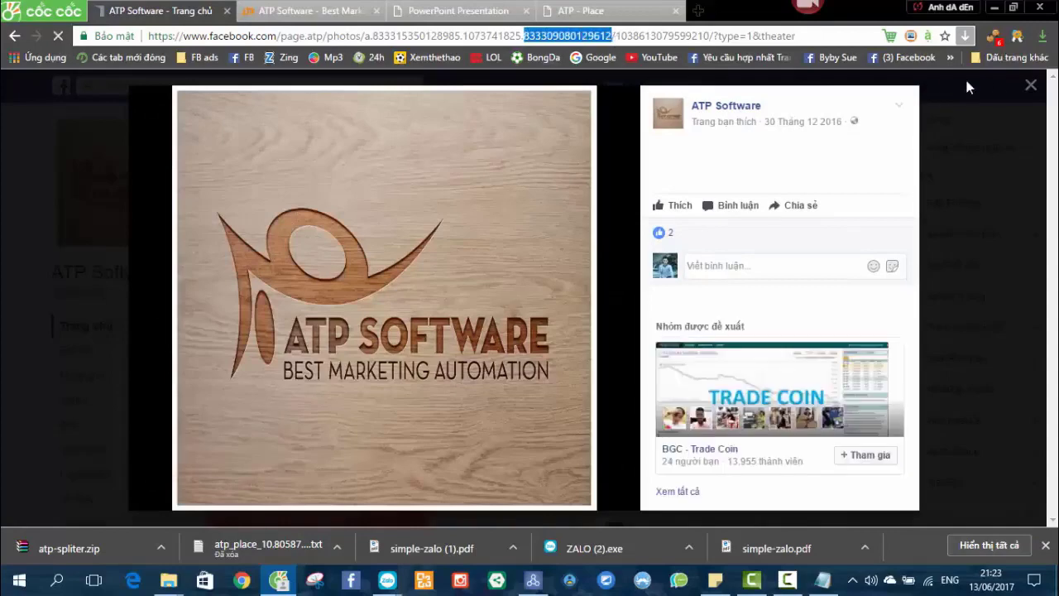
pyautogui.click(1031, 85)
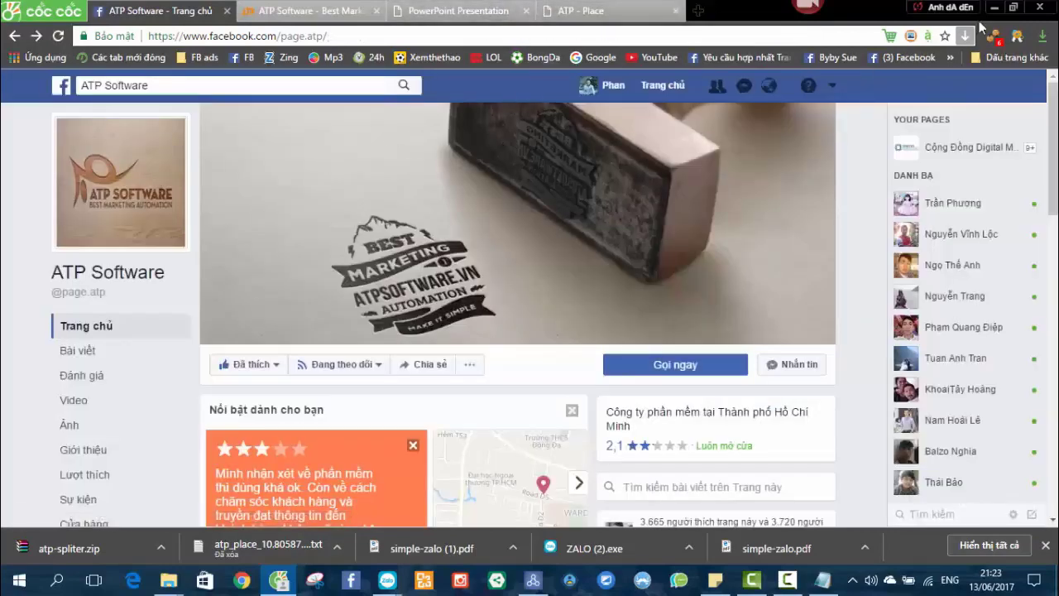
pyautogui.click(994, 6)
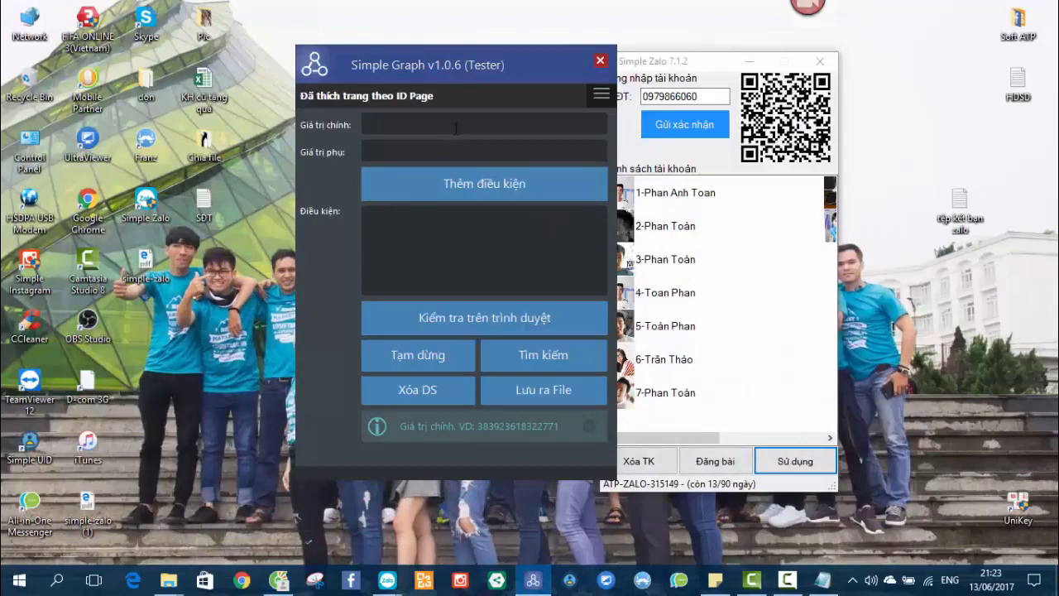
pyautogui.click(456, 128)
pyautogui.hotkey('ctrl', 'v')
pyautogui.click(364, 95)
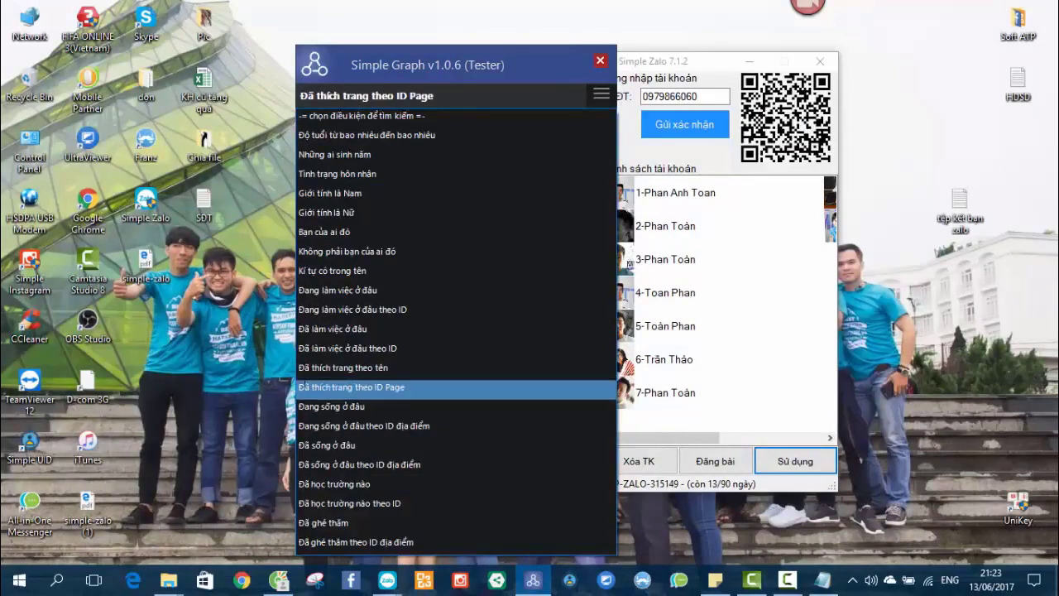
pyautogui.click(406, 388)
pyautogui.click(417, 178)
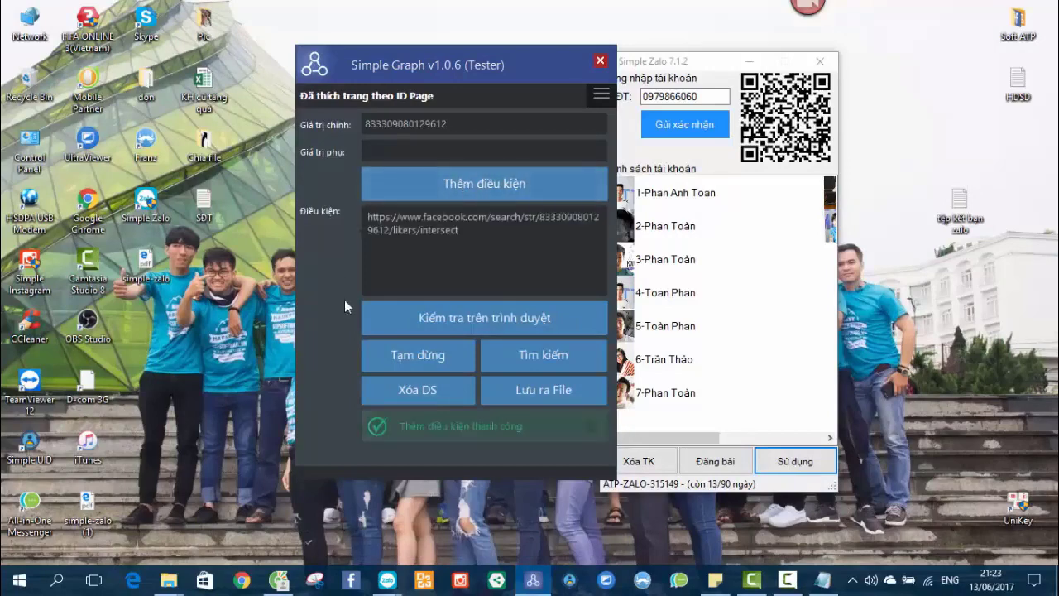
pyautogui.click(510, 356)
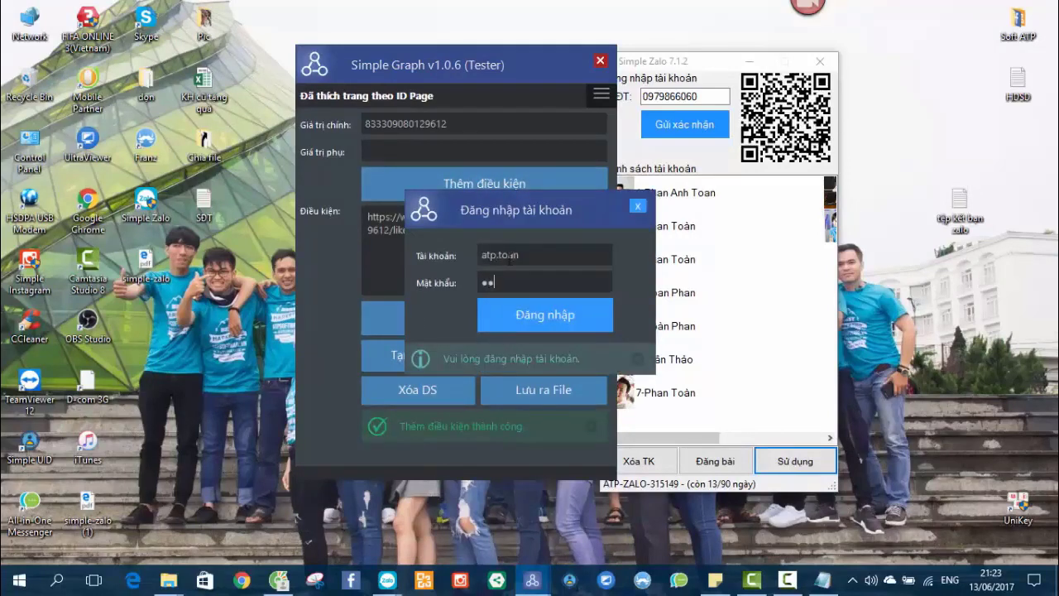
# Log in so the page-likers search begins, then hide the browser and reposition Simple Graph.
pyautogui.click(519, 317)
pyautogui.moveTo(453, 63); pyautogui.dragTo(292, 42)
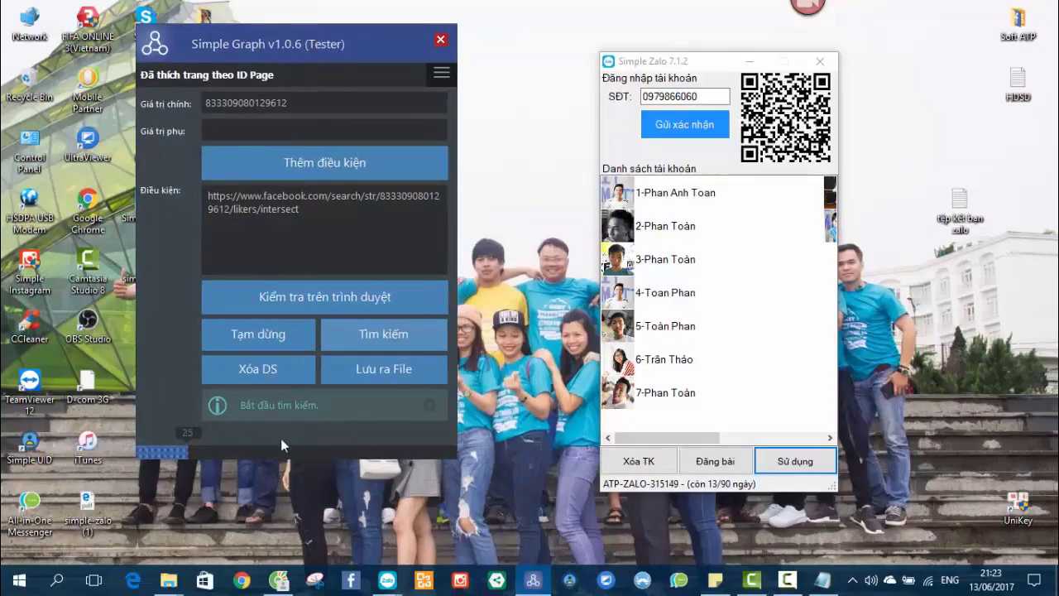
pyautogui.click(278, 581)
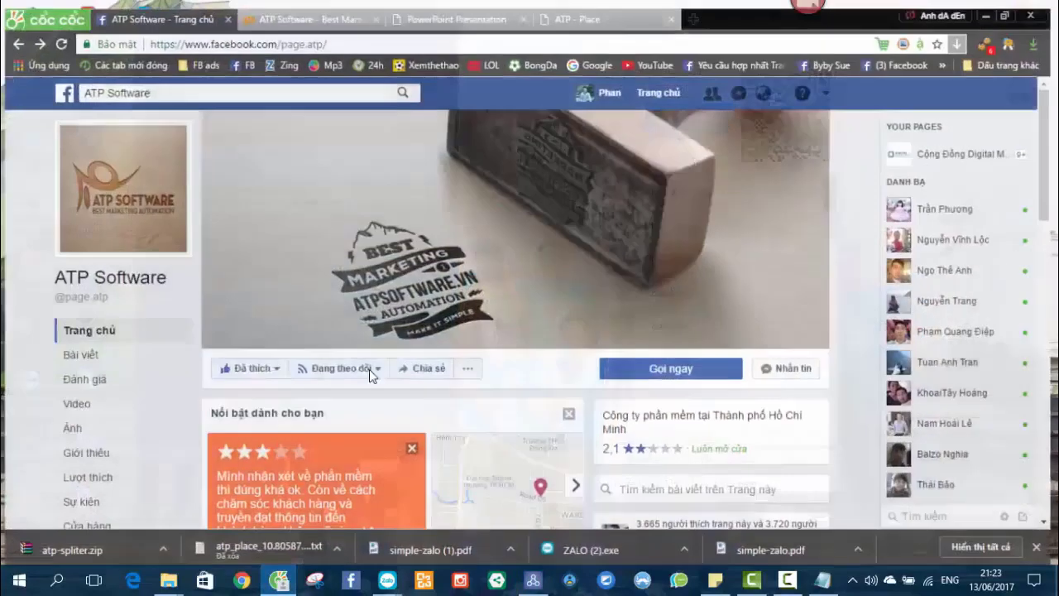
pyautogui.scroll(-3, 491, 392)
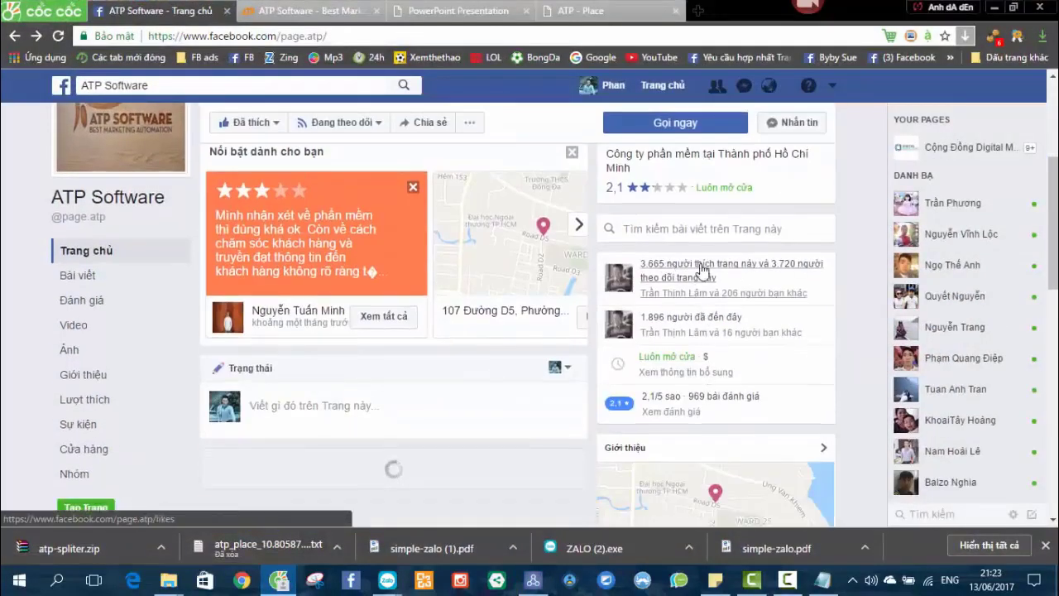
pyautogui.click(987, 7)
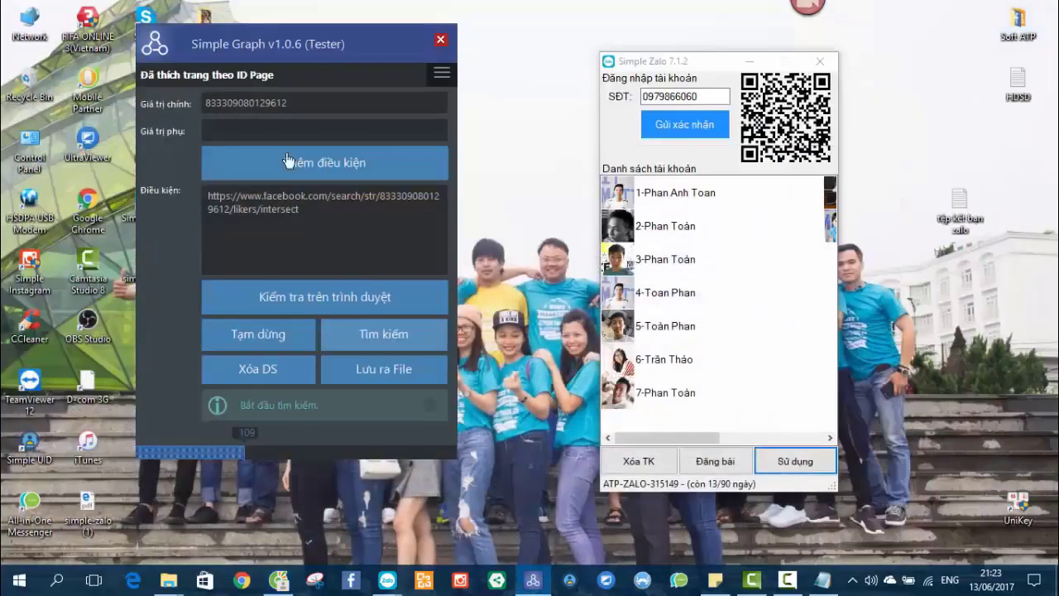
pyautogui.moveTo(301, 42); pyautogui.dragTo(348, 47)
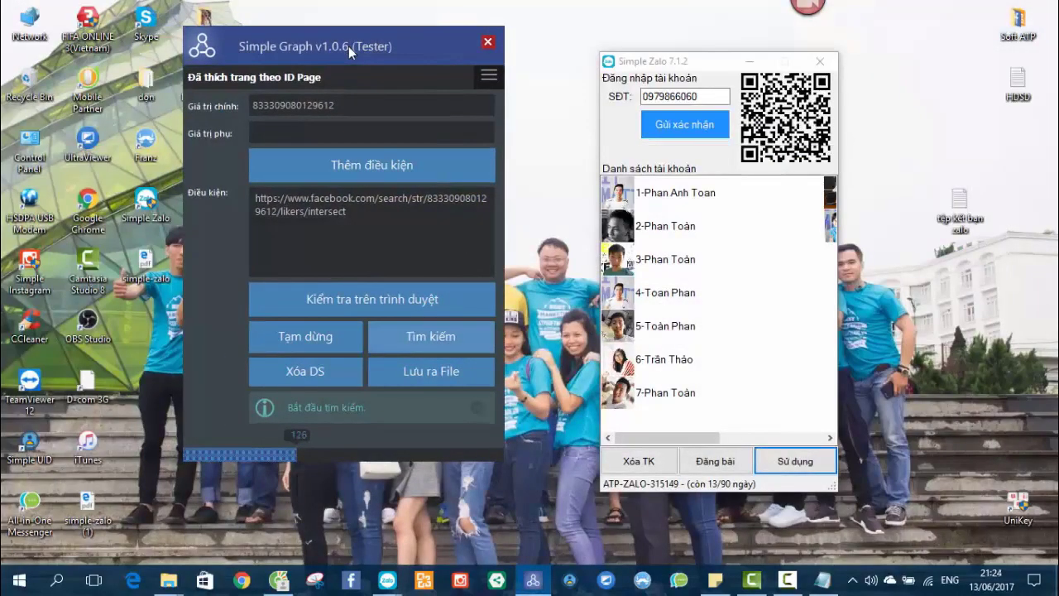
# Pause the UID search at 180 results and choose to save them to a file.
pyautogui.moveTo(399, 214); pyautogui.dragTo(257, 198)
pyautogui.click(398, 216)
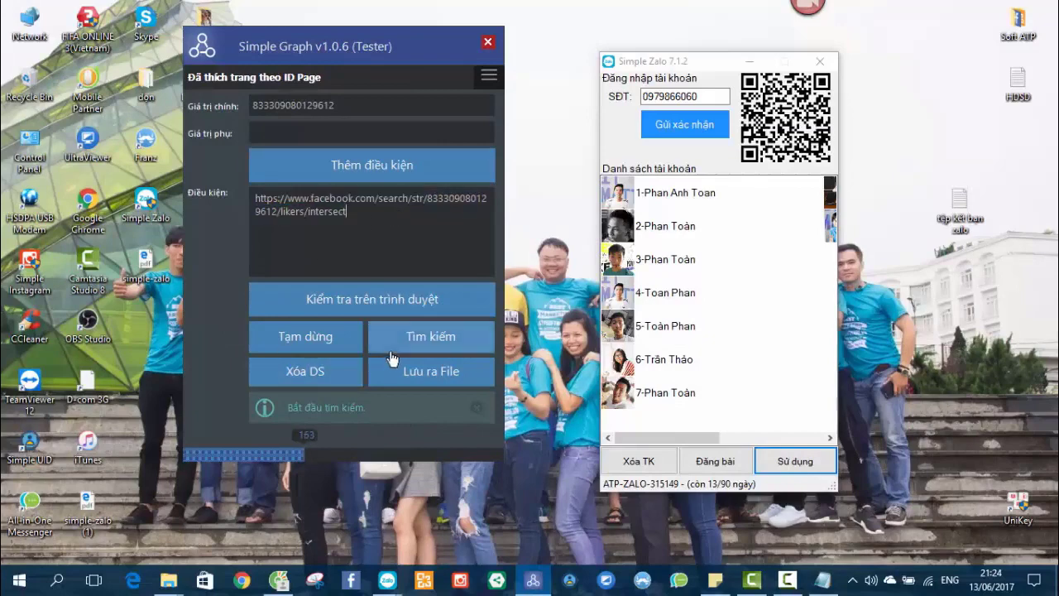
pyautogui.click(298, 341)
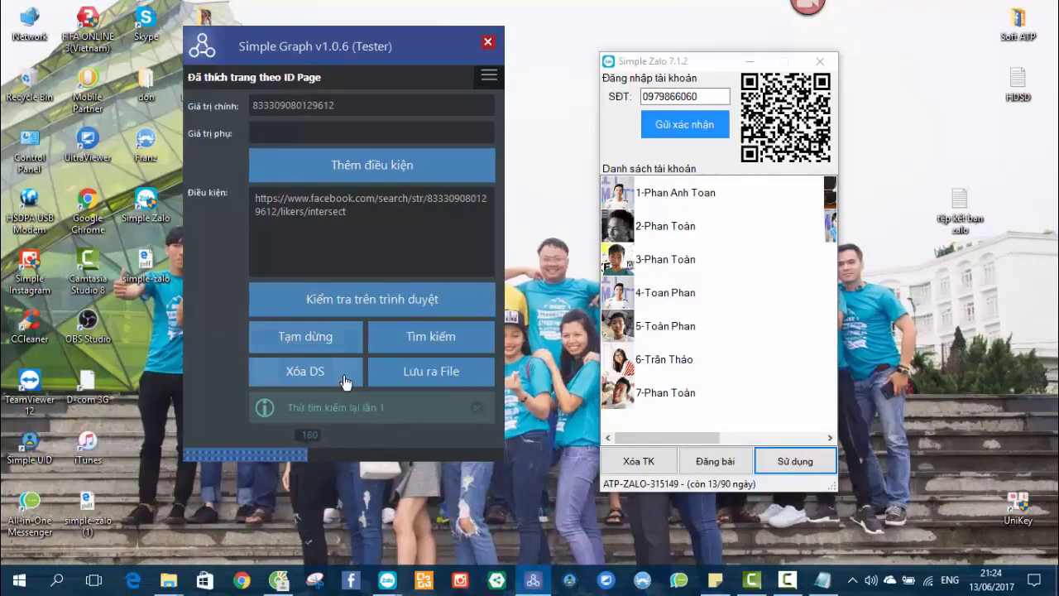
pyautogui.click(424, 374)
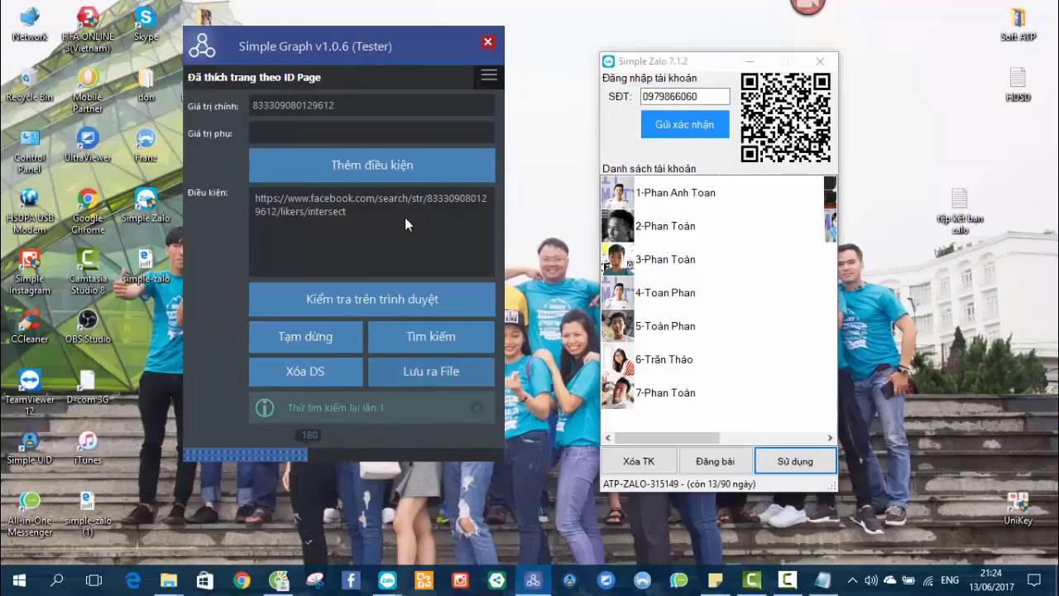
# Save the 180 liker UIDs on the Desktop as the text file 'like page ATP'.
pyautogui.scroll(5, 286, 168)
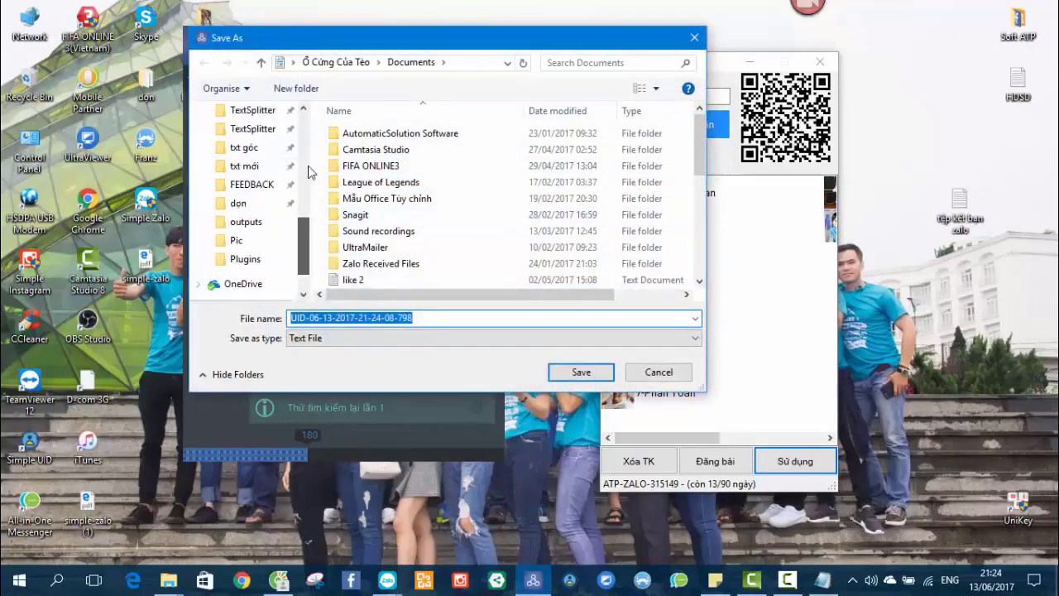
pyautogui.click(247, 140)
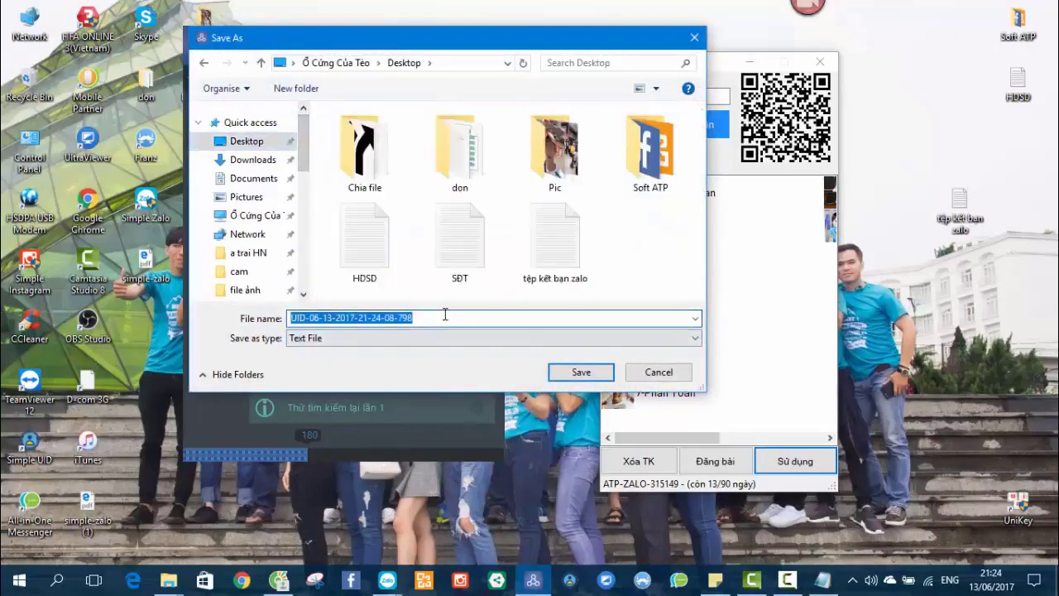
pyautogui.write('like page ATP')
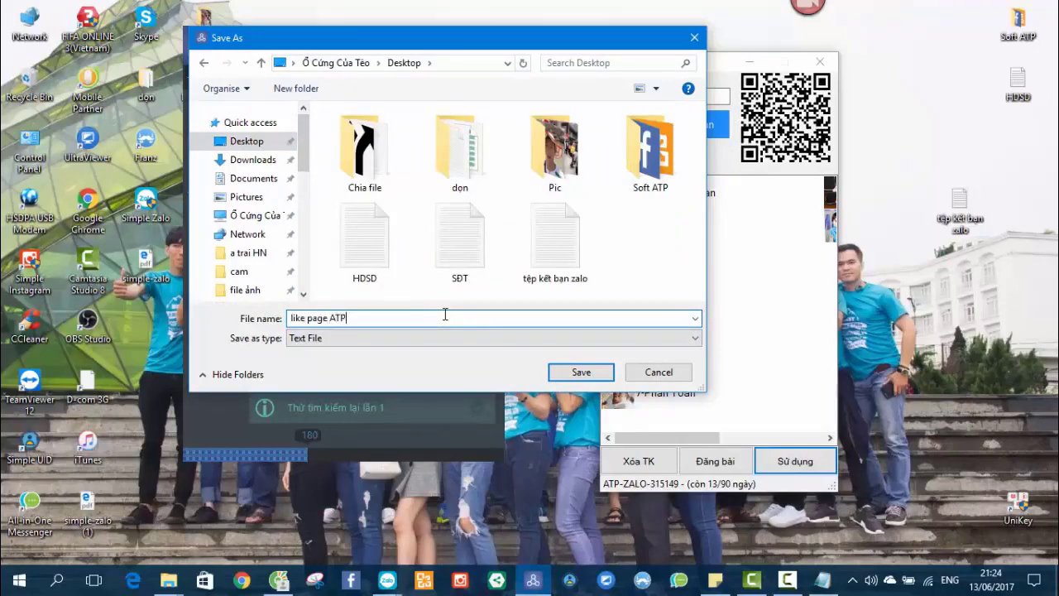
pyautogui.press('Return')
pyautogui.moveTo(415, 47); pyautogui.dragTo(324, 466)
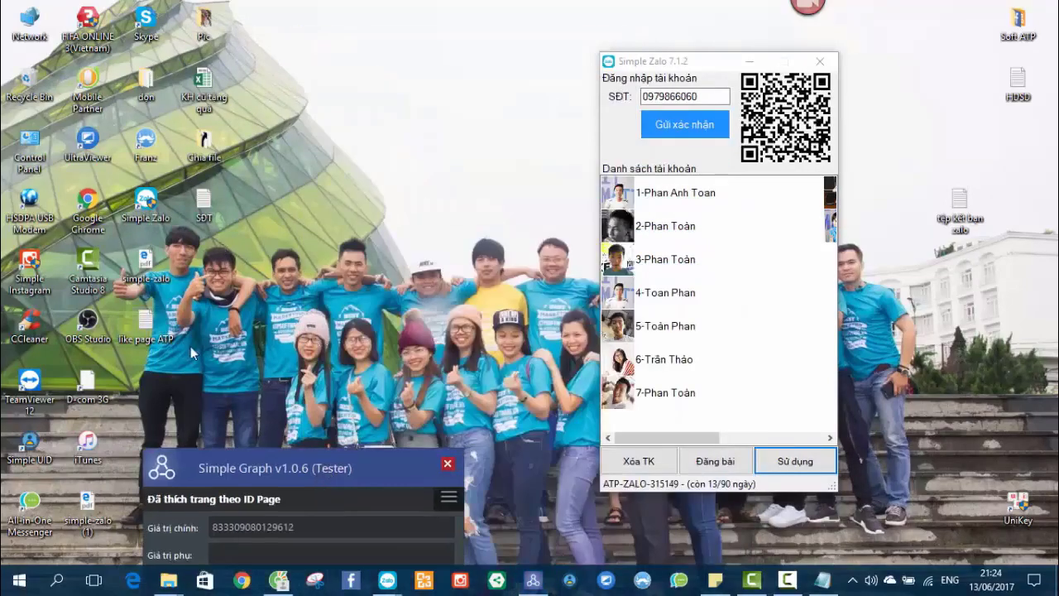
pyautogui.doubleClick(163, 331)
pyautogui.scroll(-5, 460, 257)
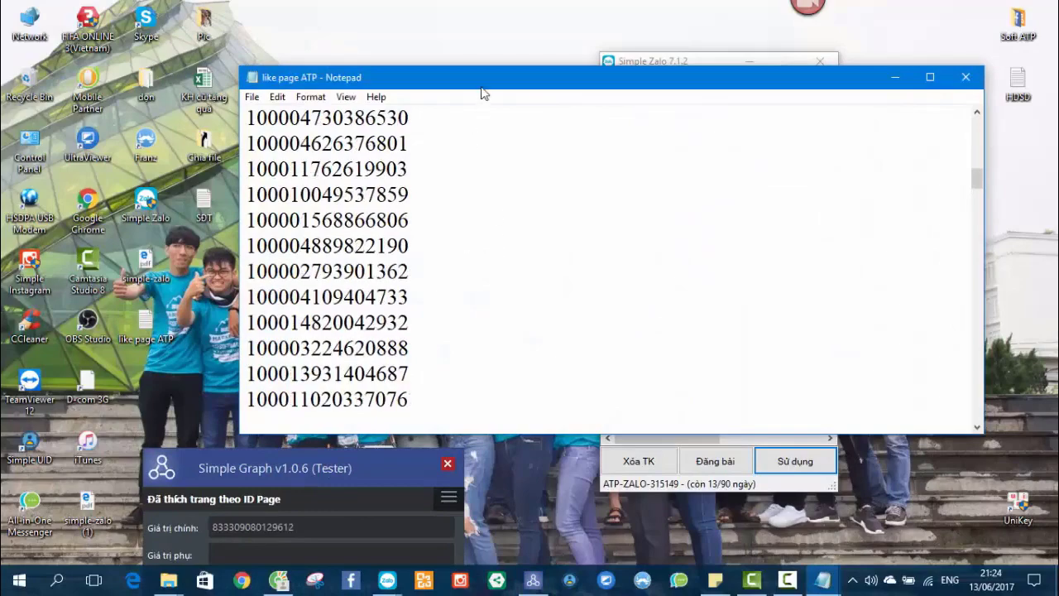
pyautogui.doubleClick(482, 75)
pyautogui.scroll(5, 376, 295)
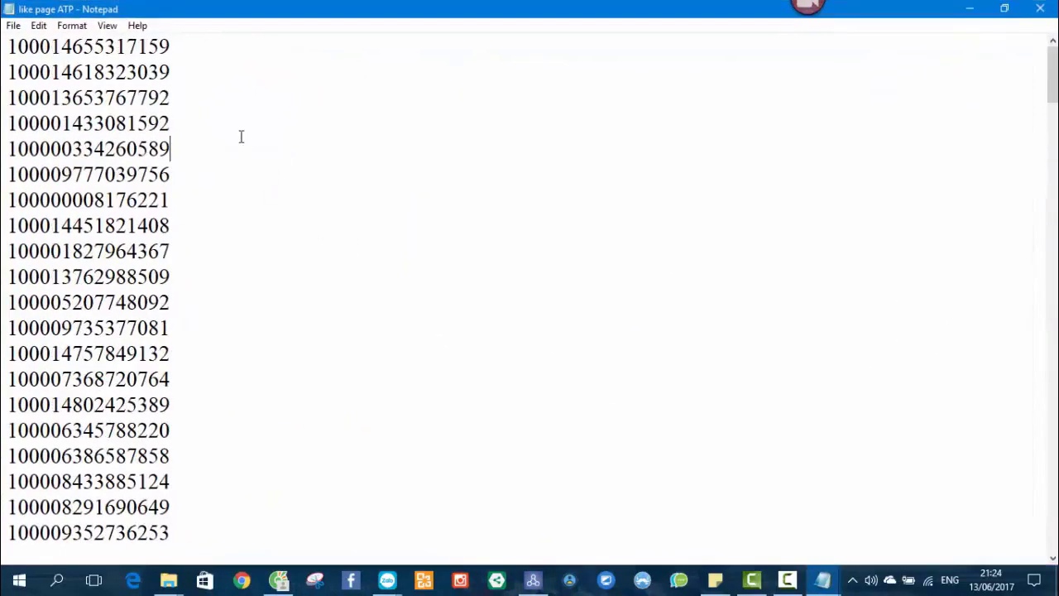
pyautogui.scroll(-10, 241, 136)
pyautogui.moveTo(1053, 228); pyautogui.dragTo(1053, 521)
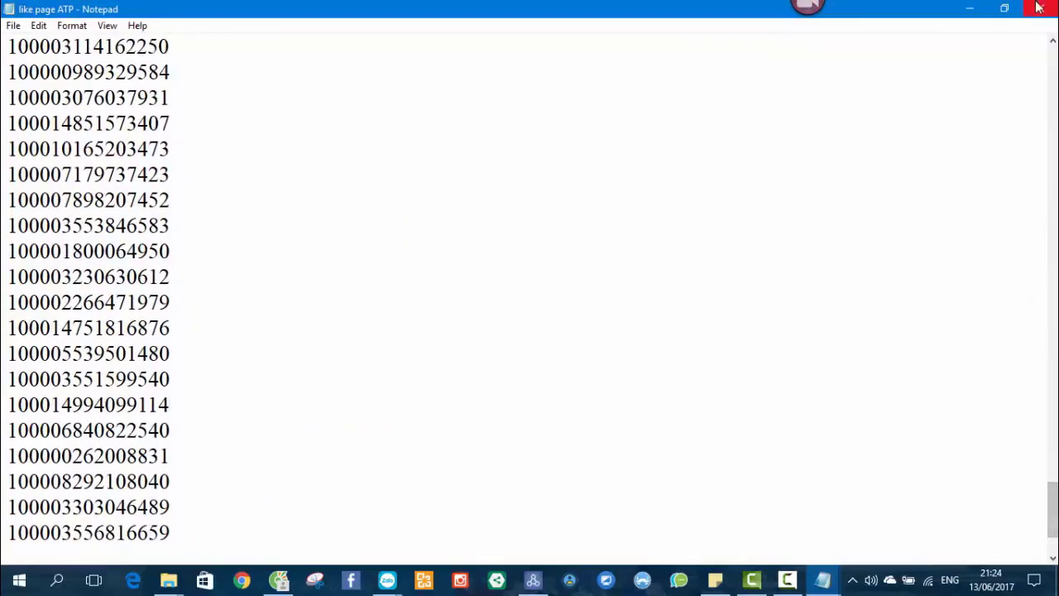
pyautogui.click(1040, 8)
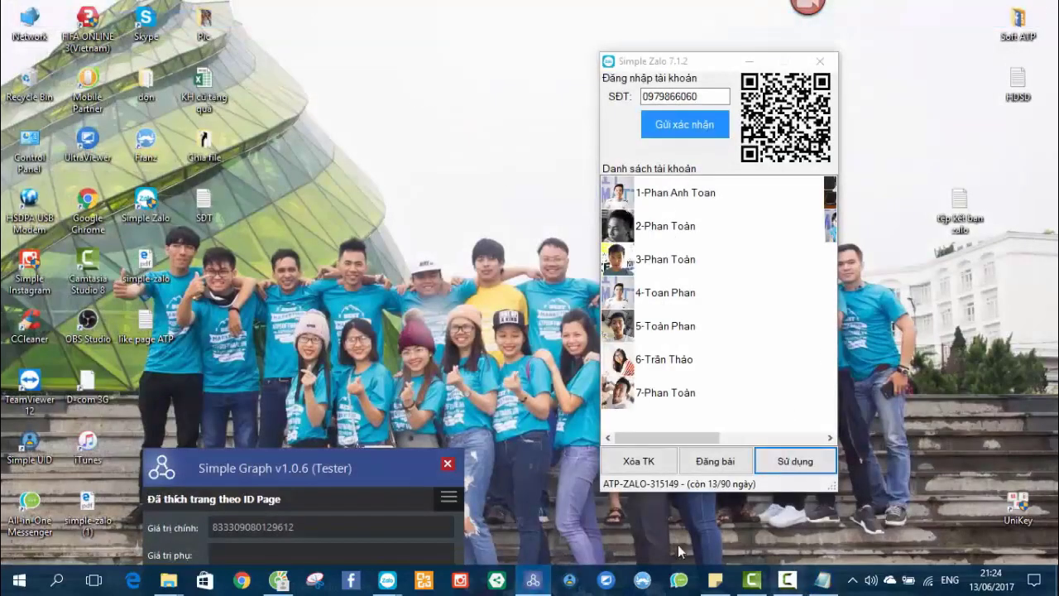
# Import the Desktop file 'like page ATP' into the account's UID list as ATP-Place entries.
pyautogui.moveTo(387, 580)
pyautogui.click(441, 521)
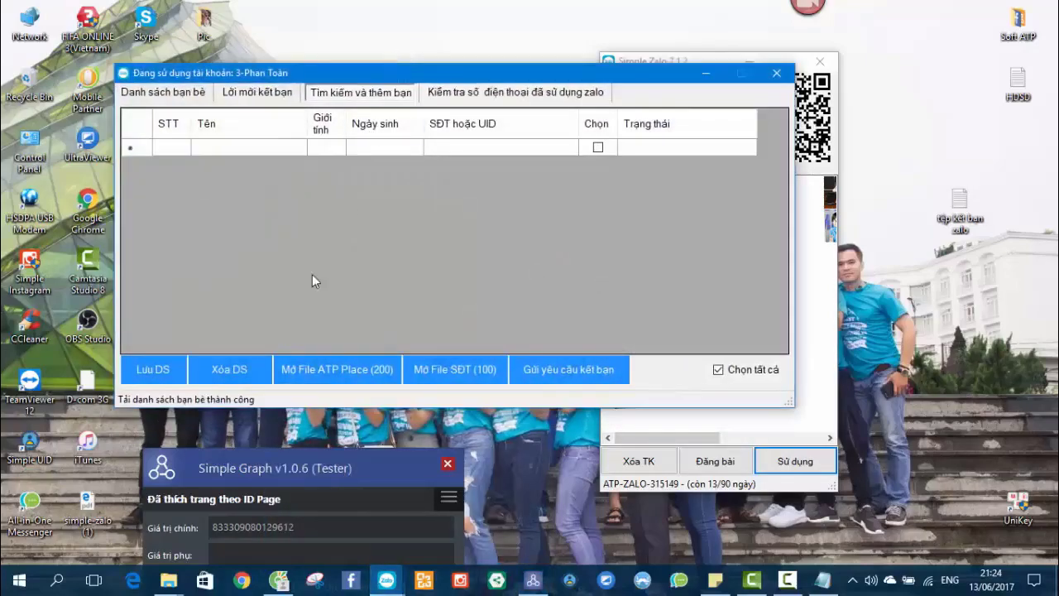
pyautogui.click(342, 370)
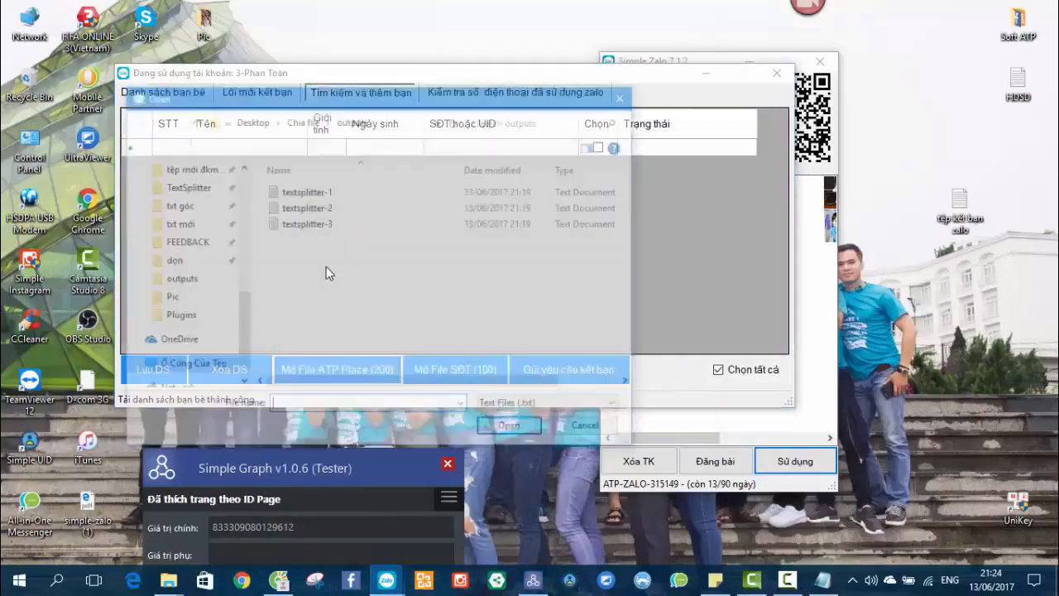
pyautogui.scroll(10, 190, 286)
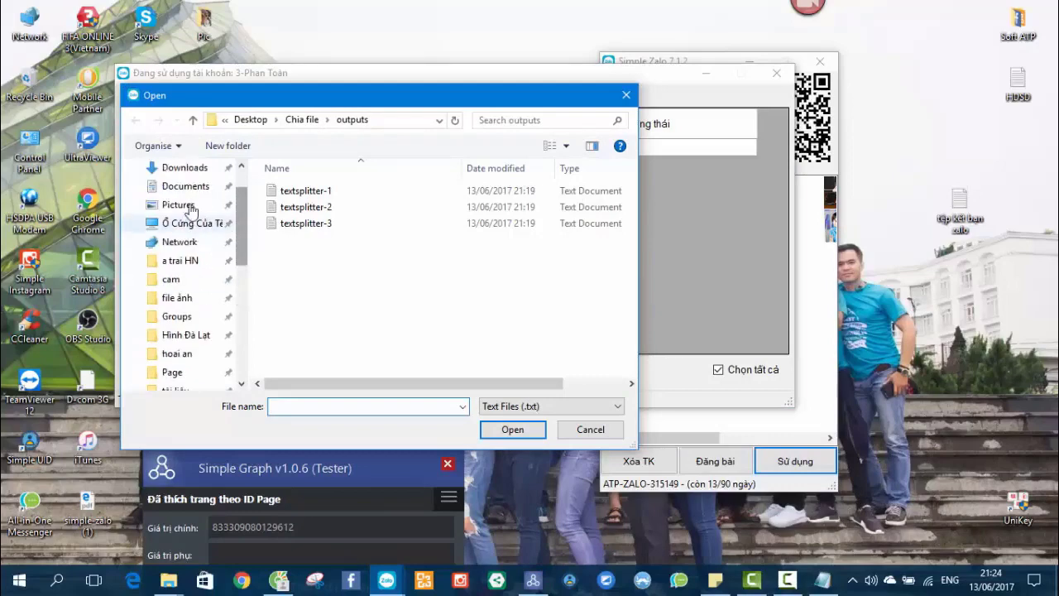
pyautogui.scroll(2, 196, 231)
pyautogui.click(182, 197)
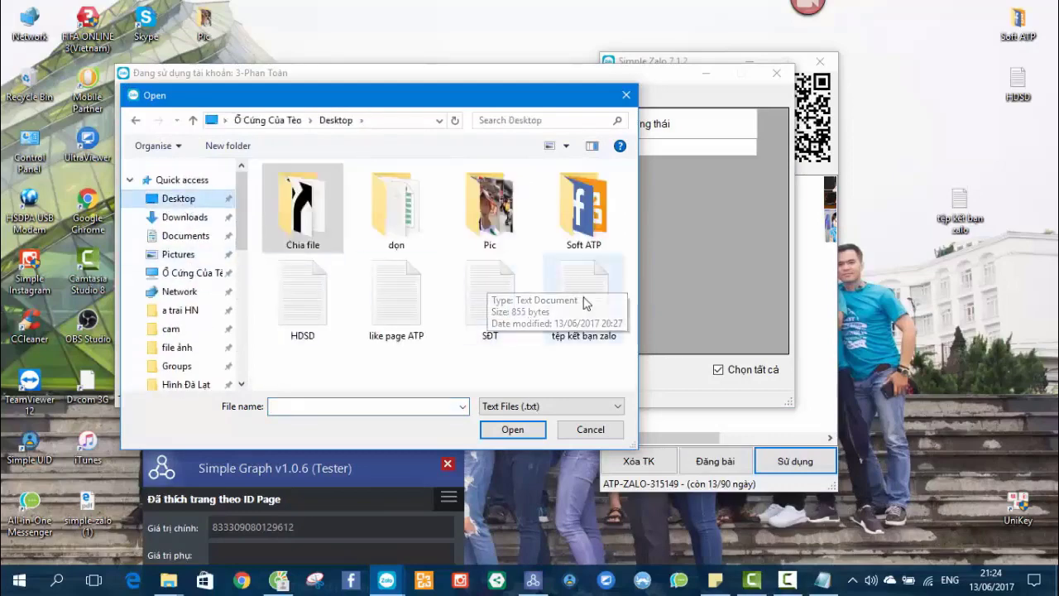
pyautogui.click(584, 296)
pyautogui.doubleClick(405, 309)
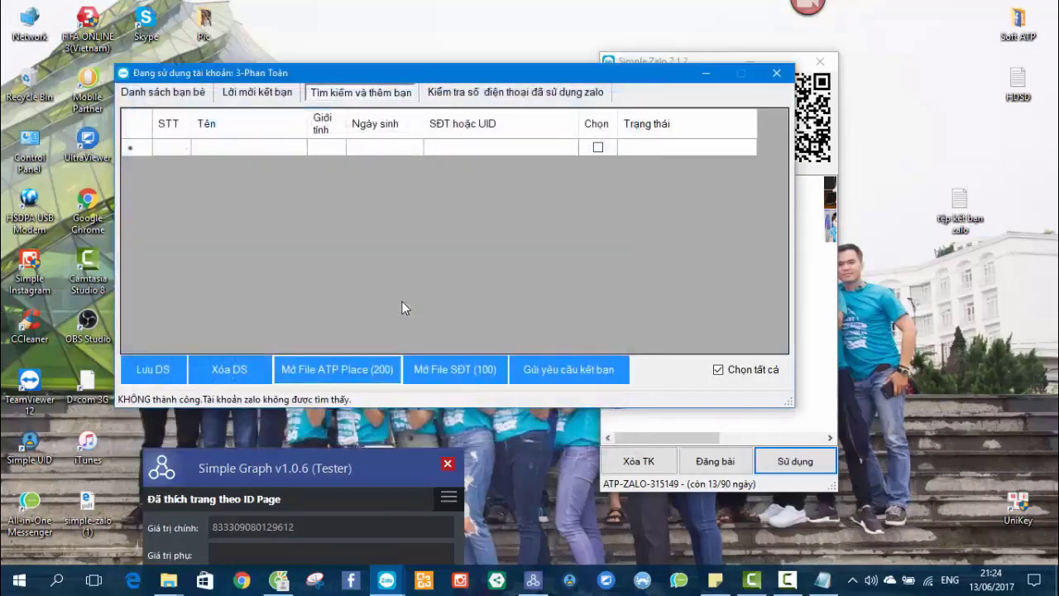
pyautogui.moveTo(472, 76); pyautogui.dragTo(477, 55)
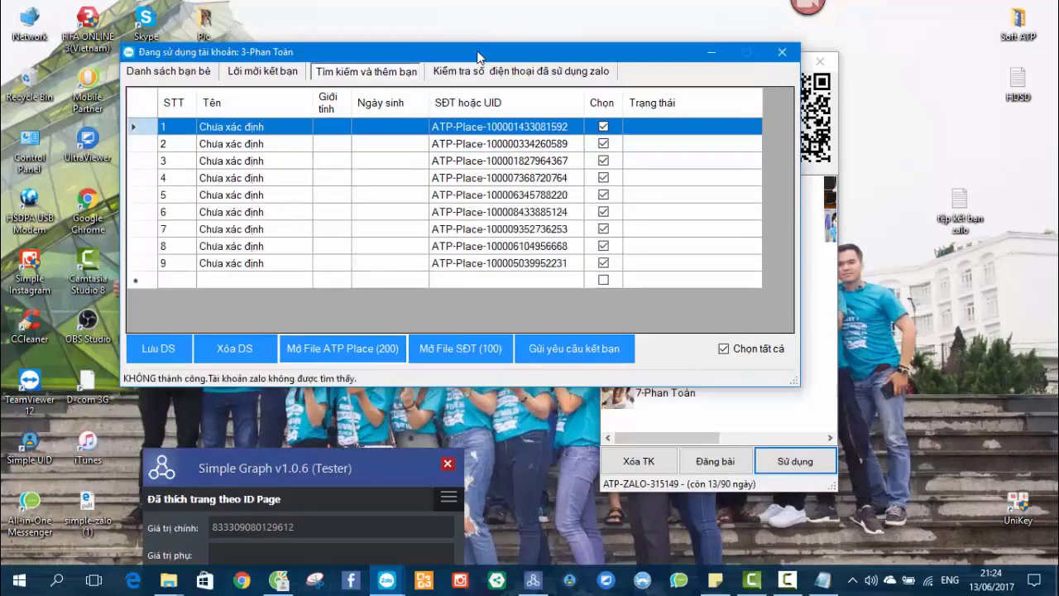
pyautogui.click(490, 177)
pyautogui.scroll(-2, 490, 186)
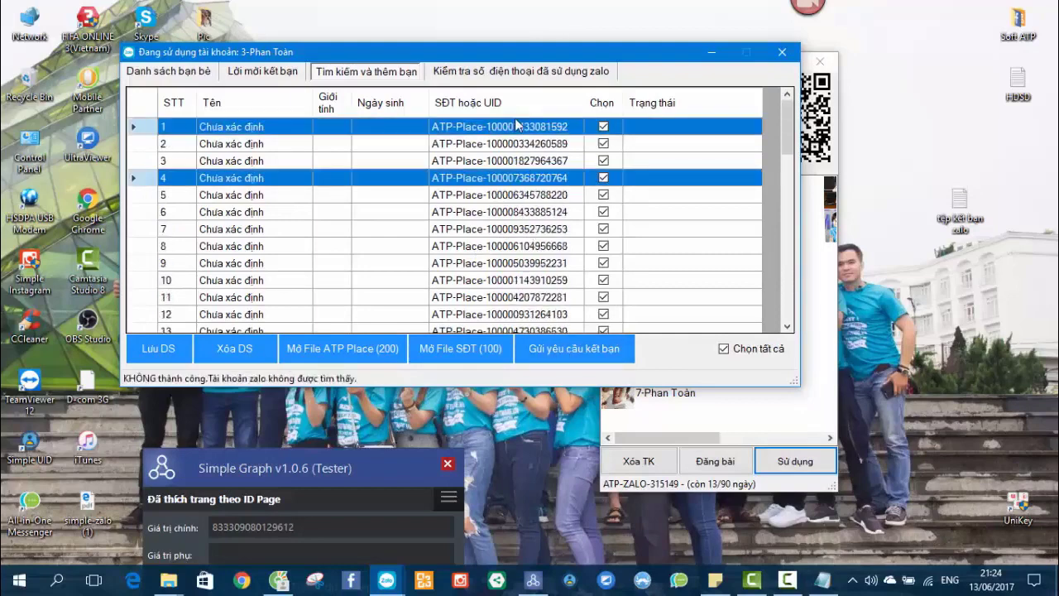
# Send friend requests to the whole UID list with the greeting 'Khuyến mãi!'.
pyautogui.click(527, 346)
pyautogui.click(518, 338)
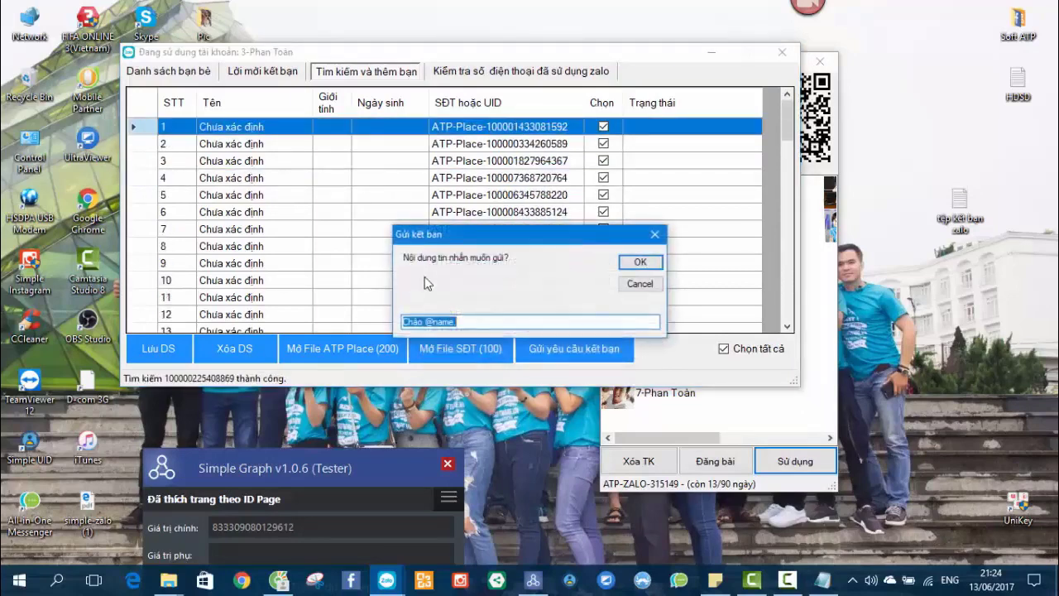
pyautogui.click(486, 322)
pyautogui.hotkey('ctrl', 'a')
pyautogui.write('Khuyên')
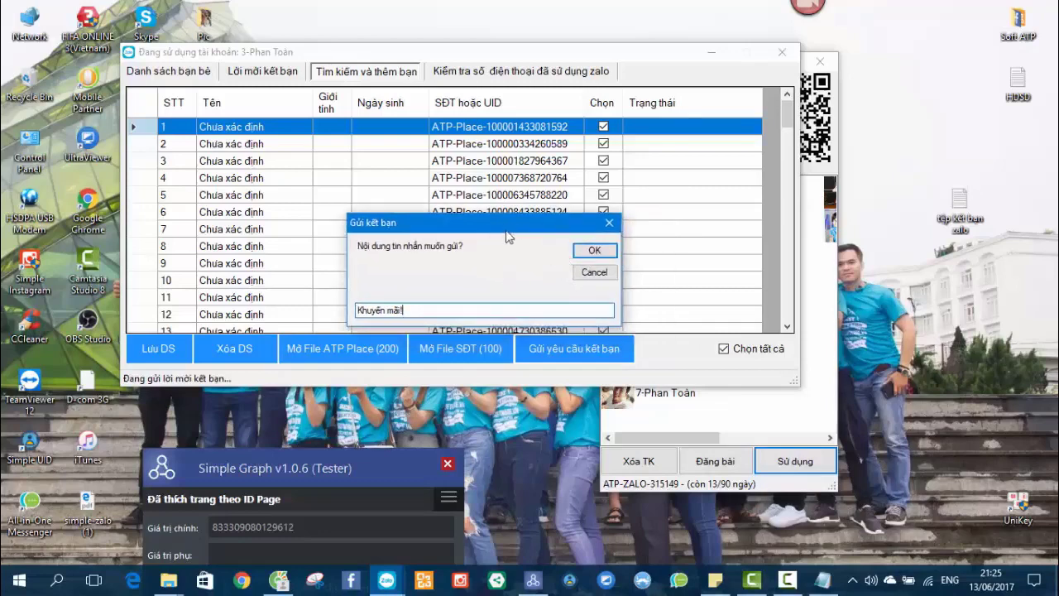
pyautogui.click(638, 228)
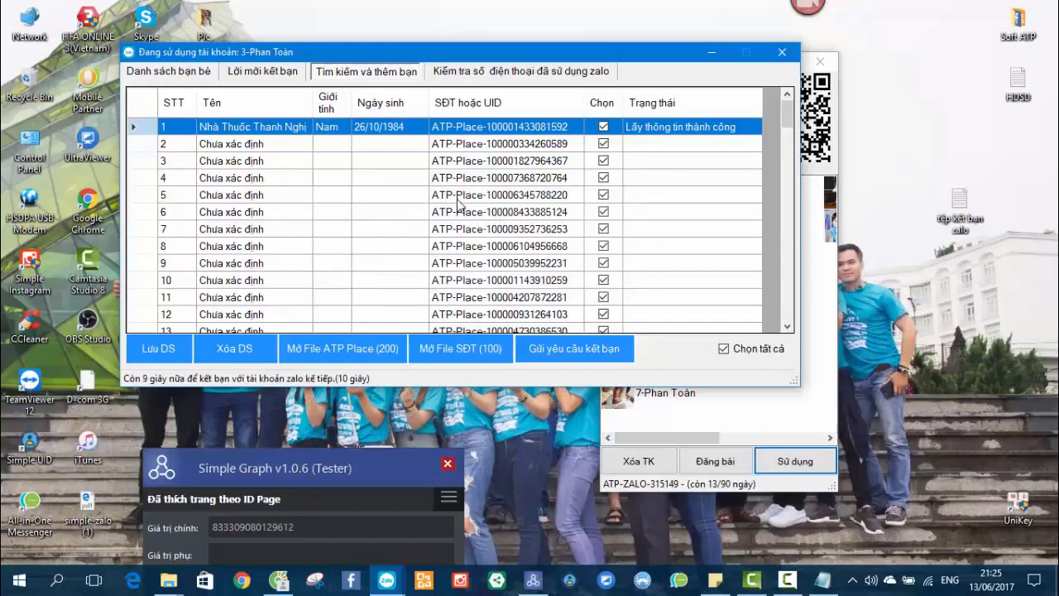
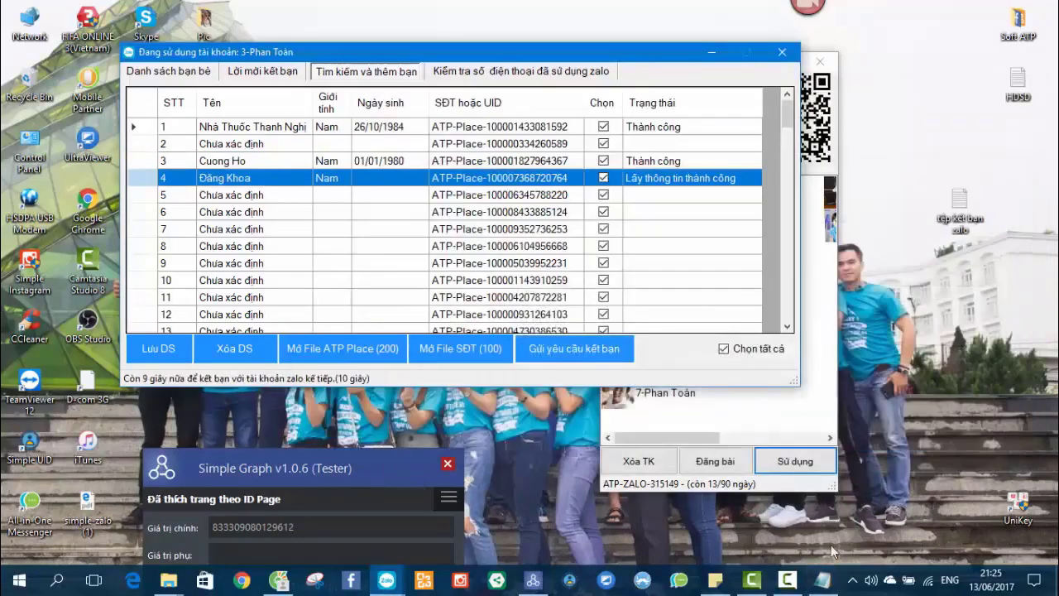
# Glance at the Notepad friend-adding notes, hide them, and inspect Simple Graph's condition URL.
pyautogui.click(822, 579)
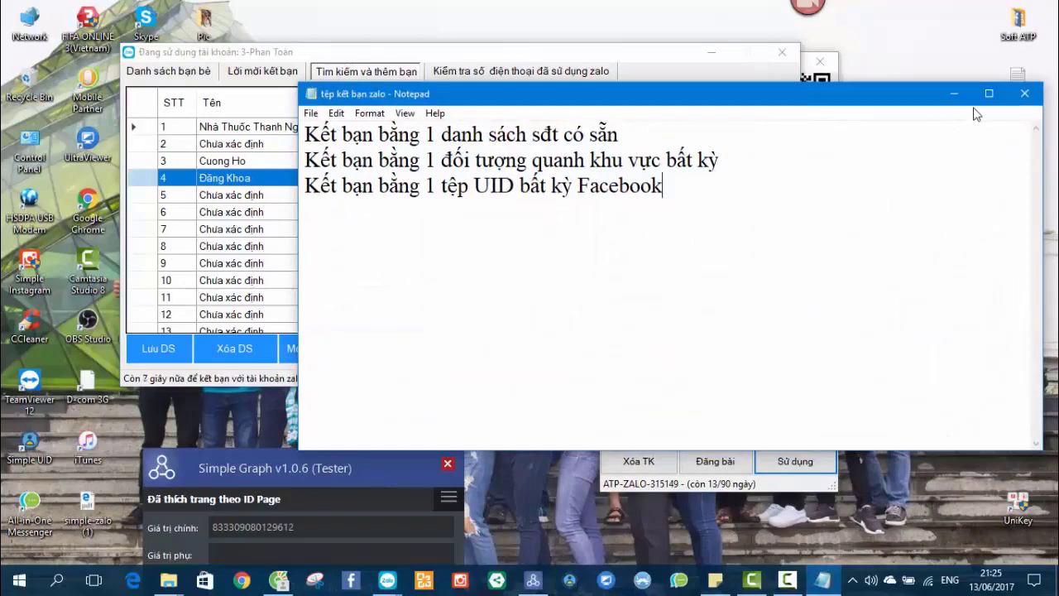
pyautogui.click(954, 94)
pyautogui.moveTo(351, 455); pyautogui.dragTo(486, 152)
pyautogui.click(576, 337)
pyautogui.hotkey('ctrl', 'a')
pyautogui.click(576, 337)
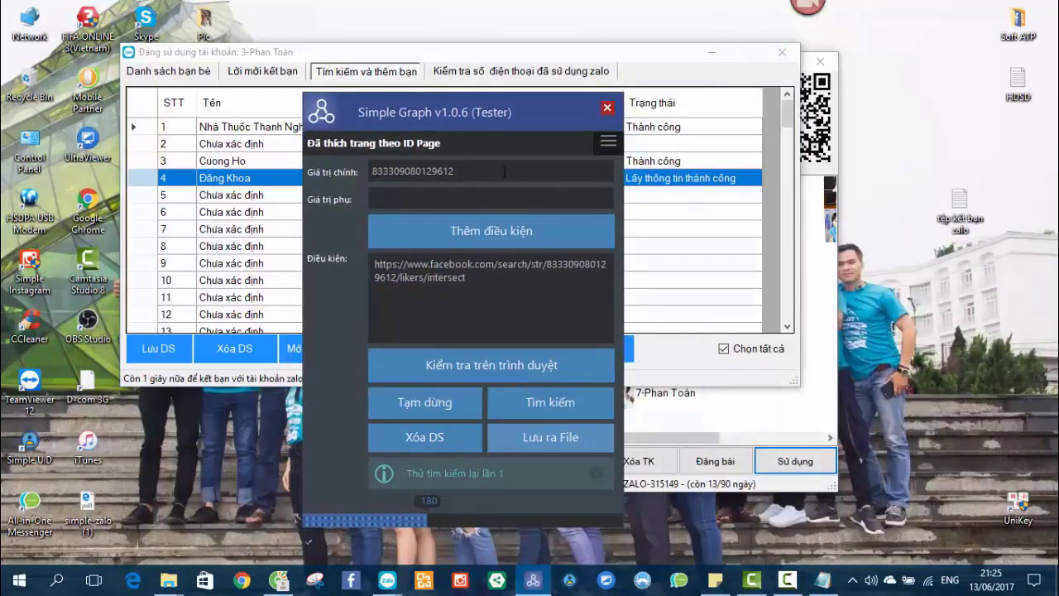
# Set Simple Graph's search condition to 'Đã thích trang theo ID Page'.
pyautogui.click(608, 142)
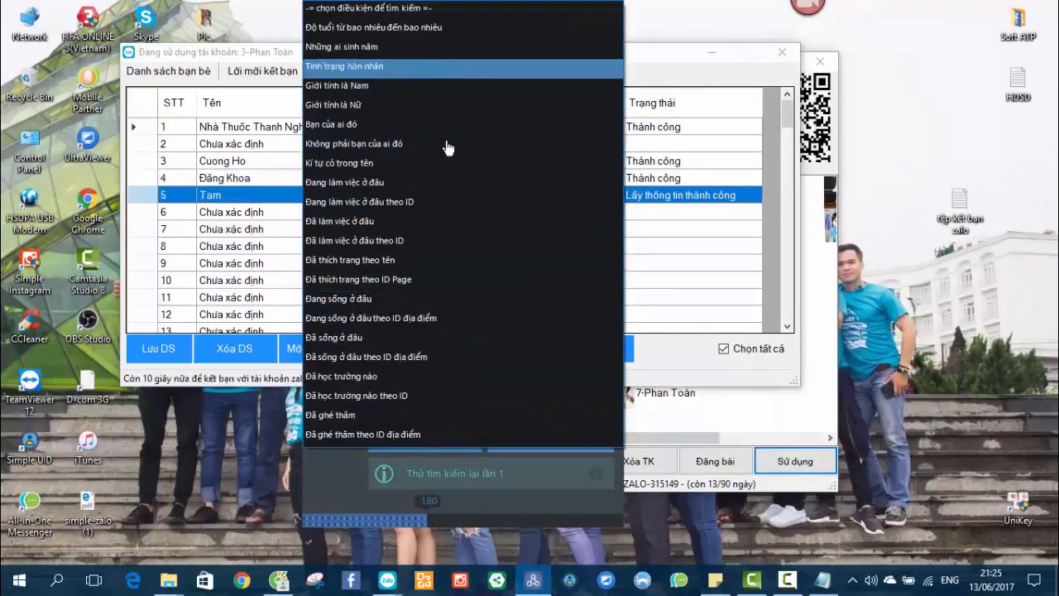
pyautogui.press('Escape')
pyautogui.moveTo(511, 122); pyautogui.dragTo(395, 122)
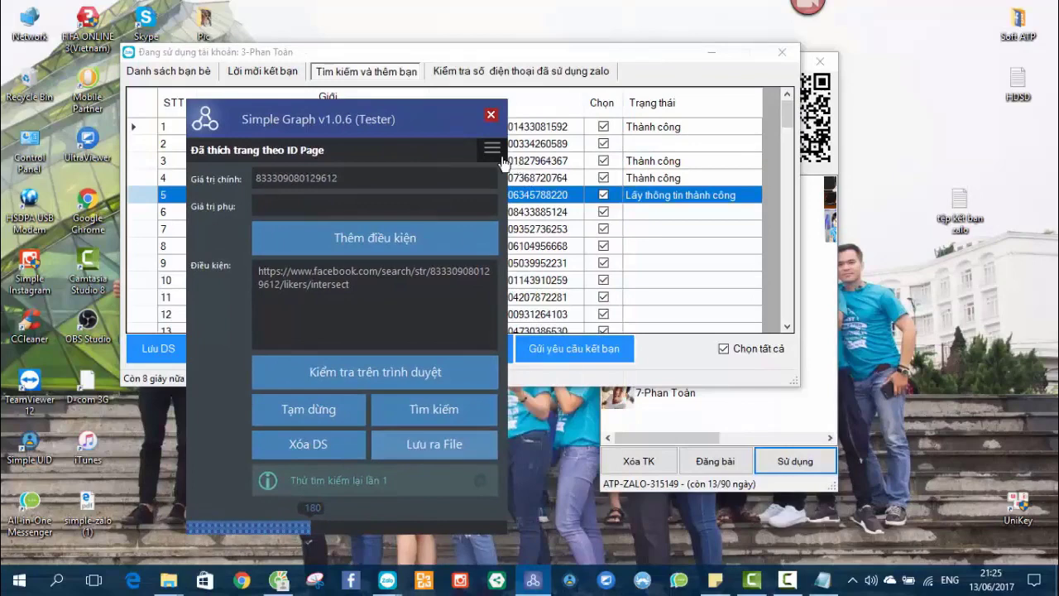
pyautogui.click(493, 142)
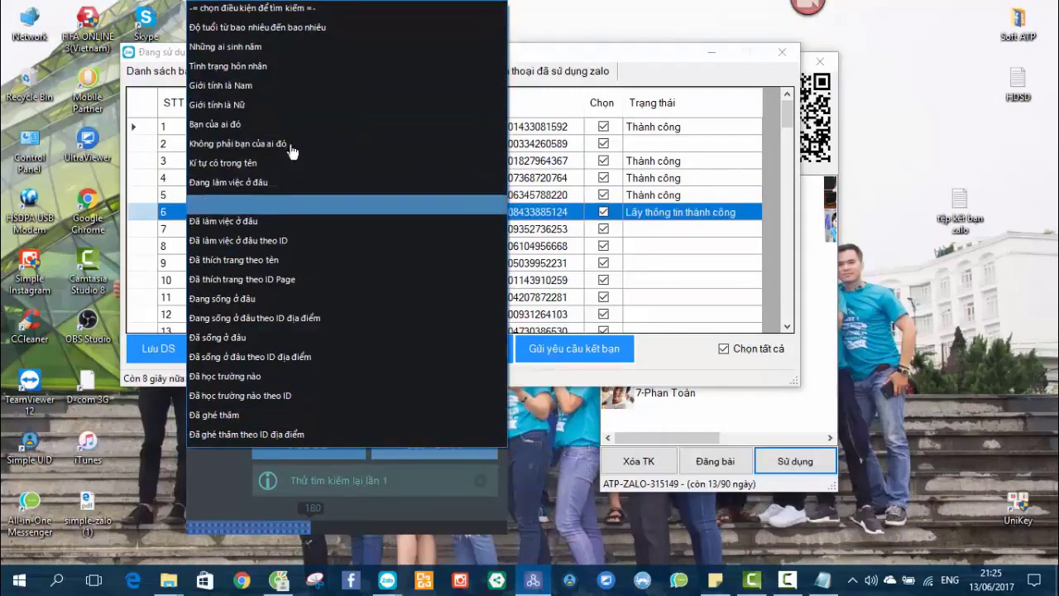
pyautogui.click(279, 280)
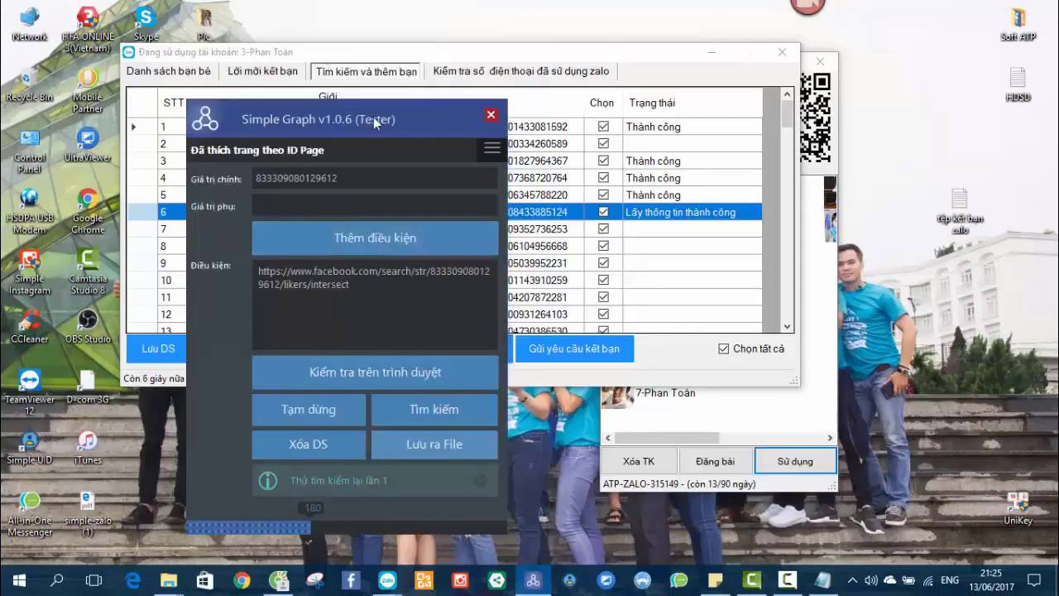
pyautogui.click(314, 148)
pyautogui.press('Escape')
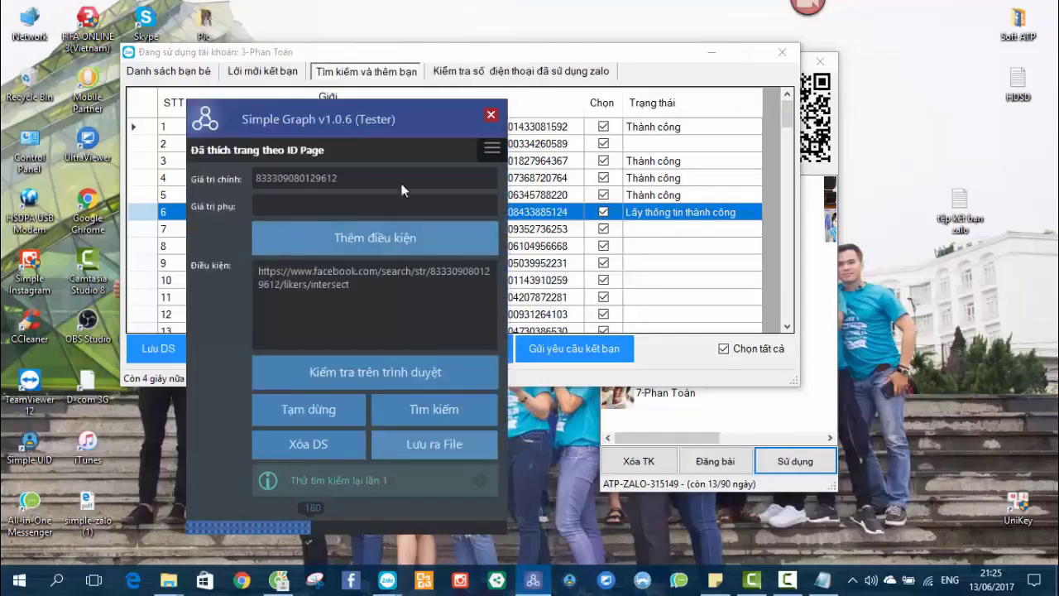
# Close Simple Graph and bring the Simple Zalo account list in front of the friend-request table.
pyautogui.click(490, 115)
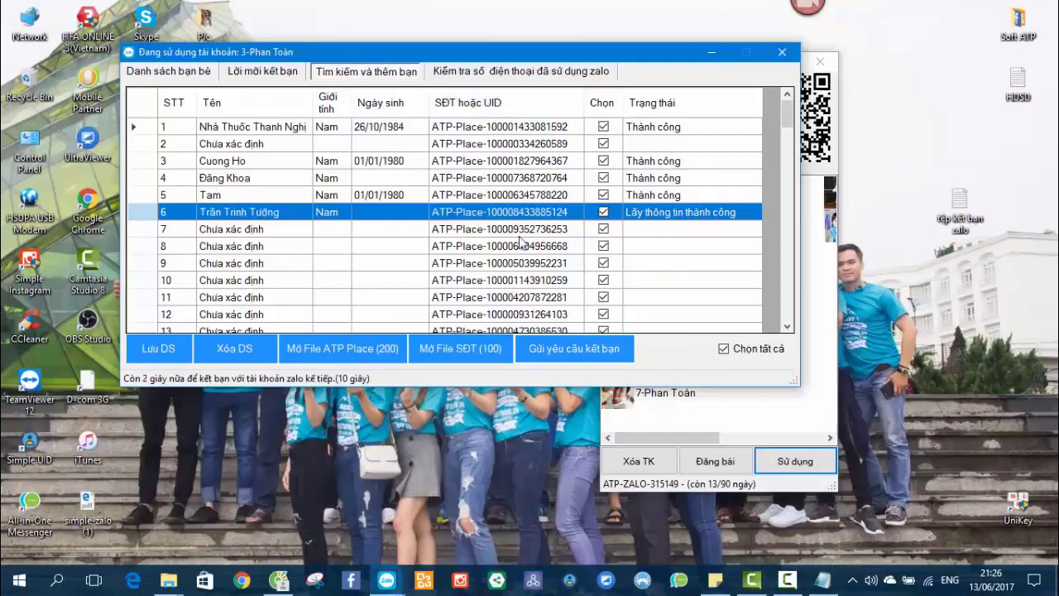
pyautogui.moveTo(492, 53); pyautogui.dragTo(575, 56)
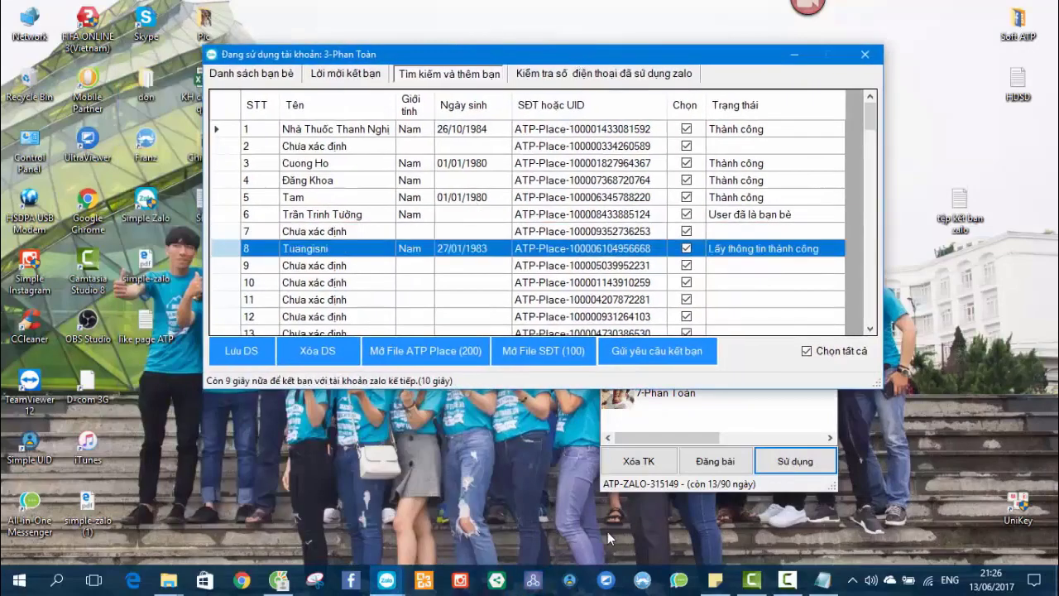
pyautogui.moveTo(554, 63); pyautogui.dragTo(421, 56)
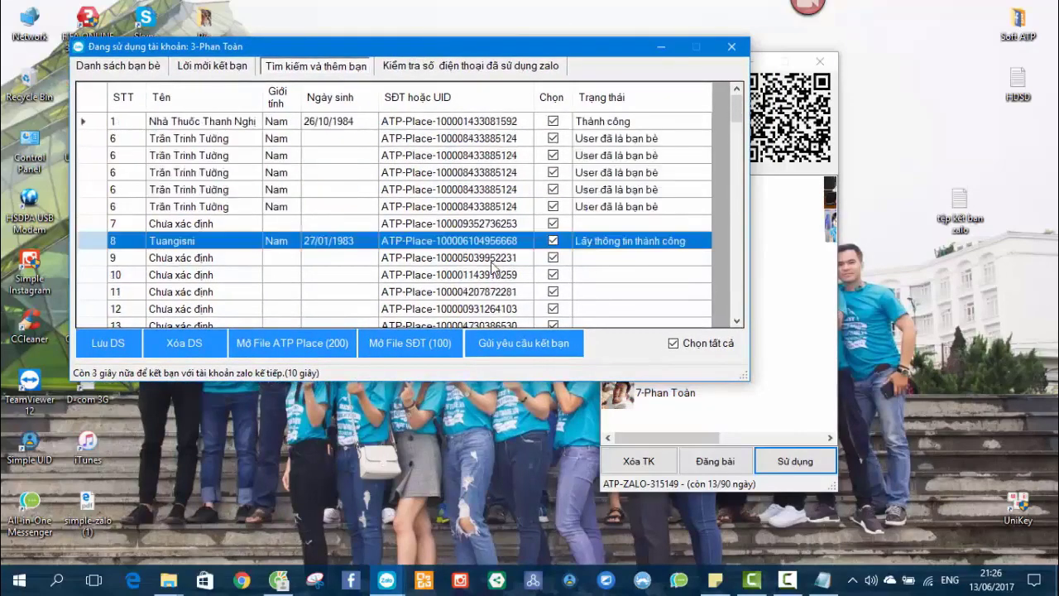
pyautogui.click(386, 579)
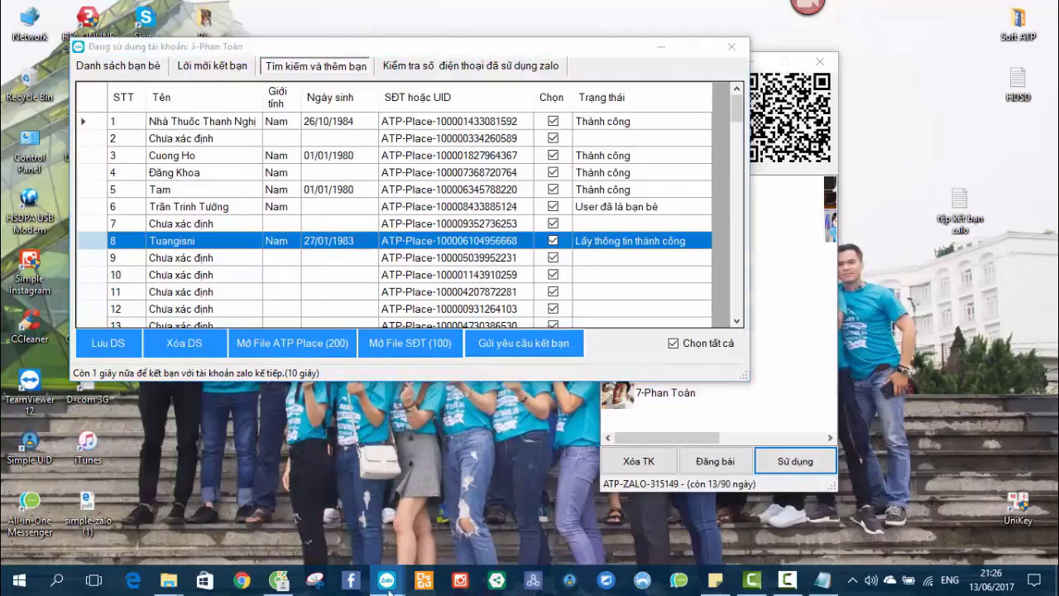
pyautogui.click(426, 508)
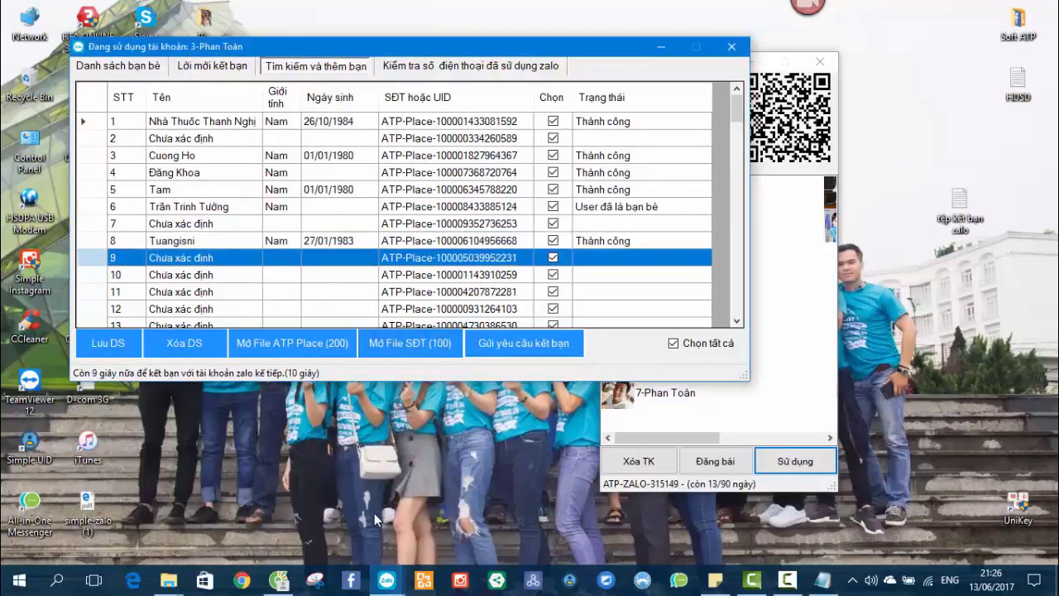
pyautogui.click(324, 507)
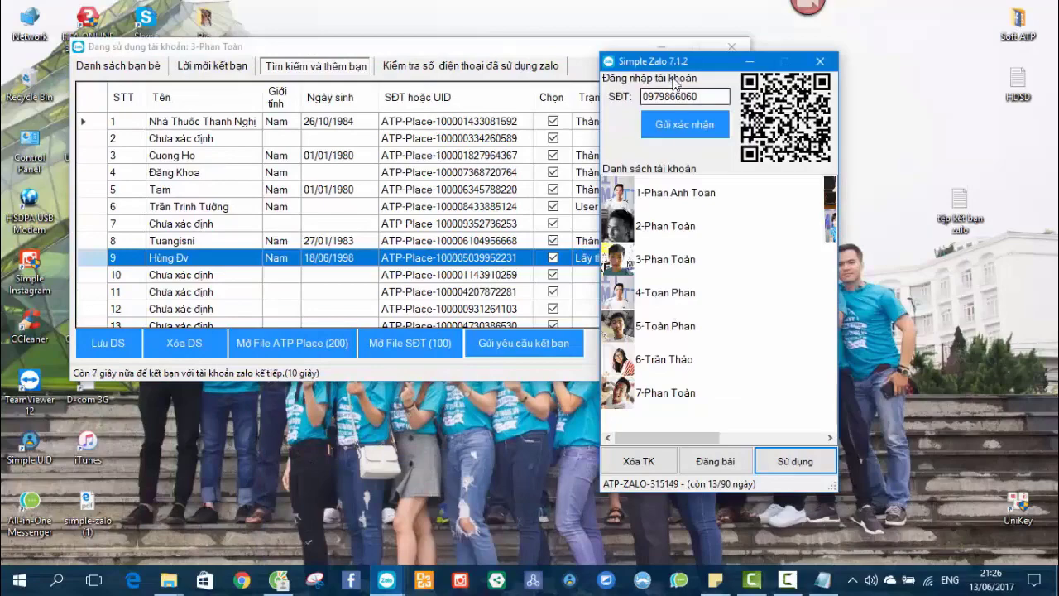
# Use the fifth account and go to its Tìm kiếm và thêm bạn view.
pyautogui.moveTo(677, 67); pyautogui.dragTo(313, 54)
pyautogui.click(303, 314)
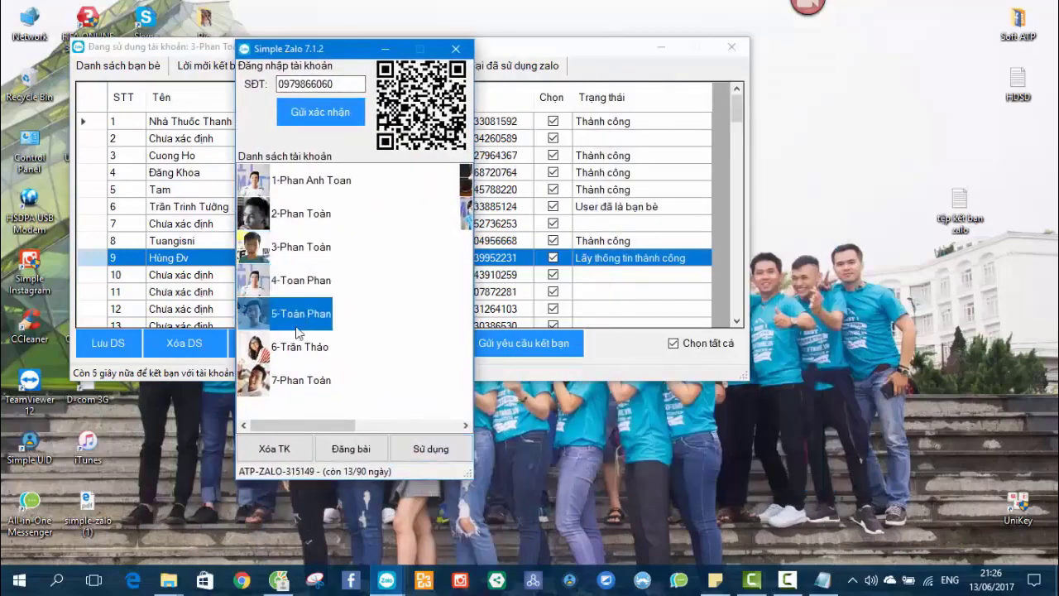
pyautogui.click(429, 447)
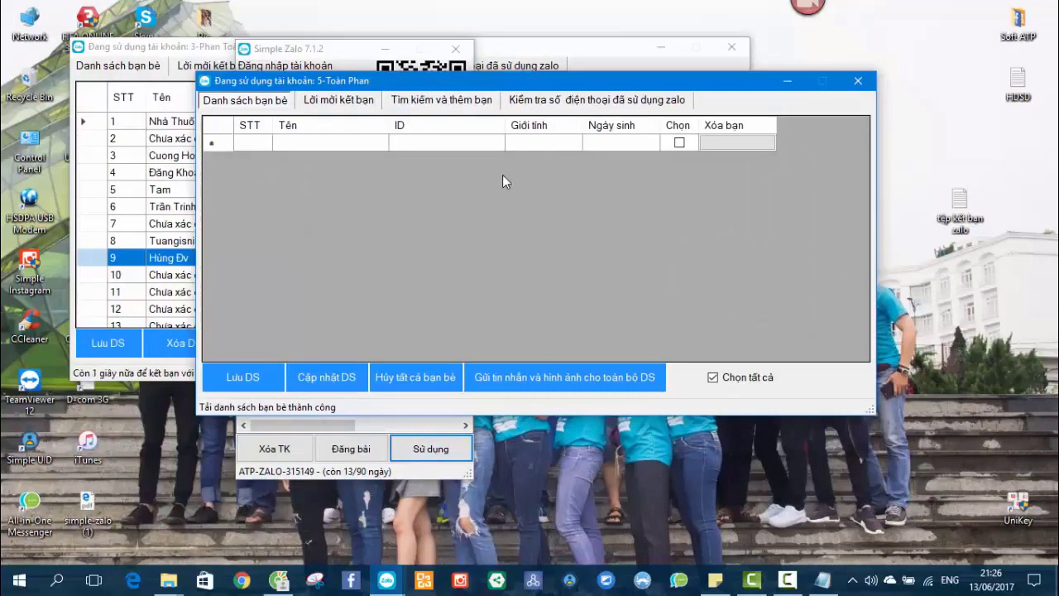
pyautogui.click(429, 103)
# Load the SĐT.txt phone list into the fifth account's friend search.
pyautogui.click(481, 379)
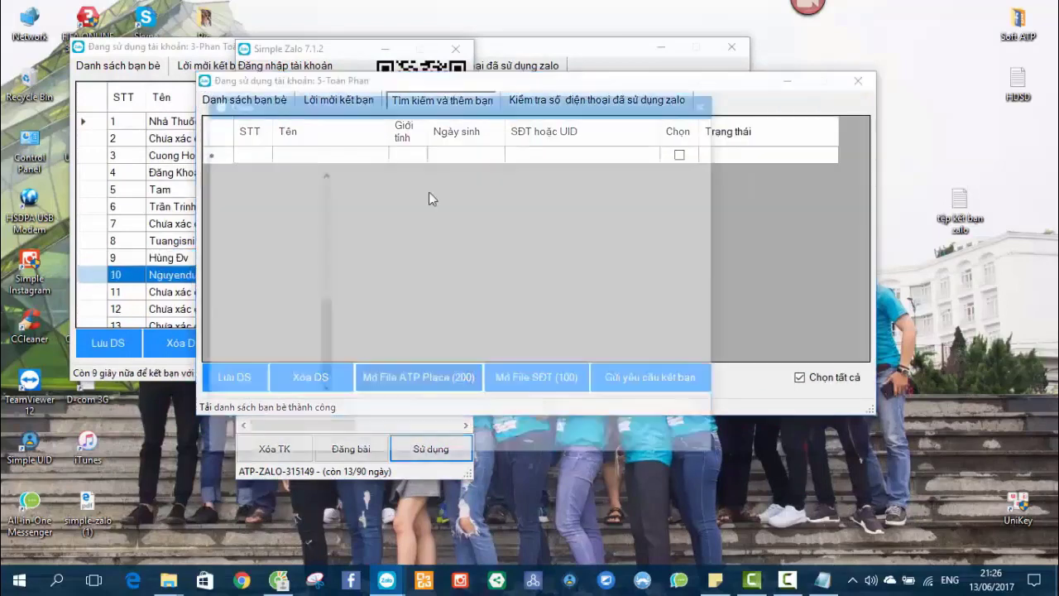
pyautogui.click(484, 283)
pyautogui.click(402, 315)
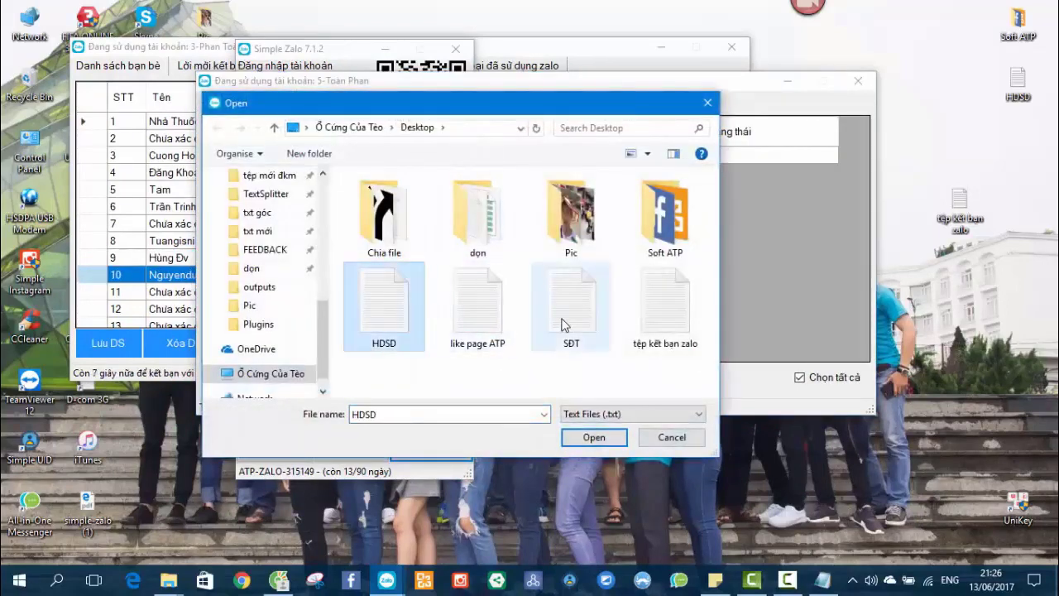
pyautogui.click(568, 323)
pyautogui.doubleClick(568, 323)
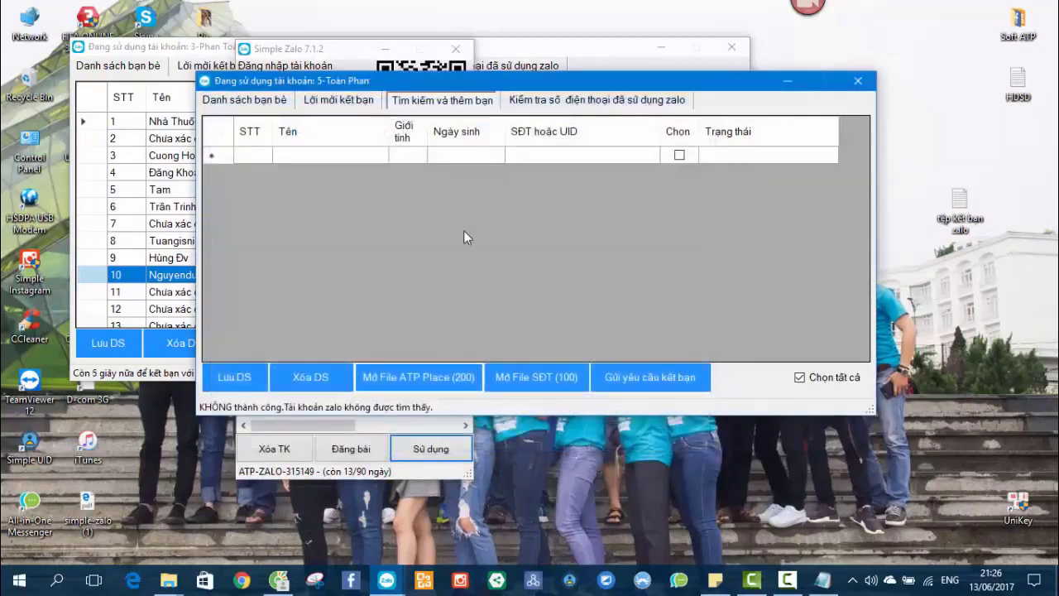
pyautogui.click(505, 378)
pyautogui.doubleClick(571, 301)
pyautogui.moveTo(668, 255); pyautogui.dragTo(703, 259)
pyautogui.click(686, 380)
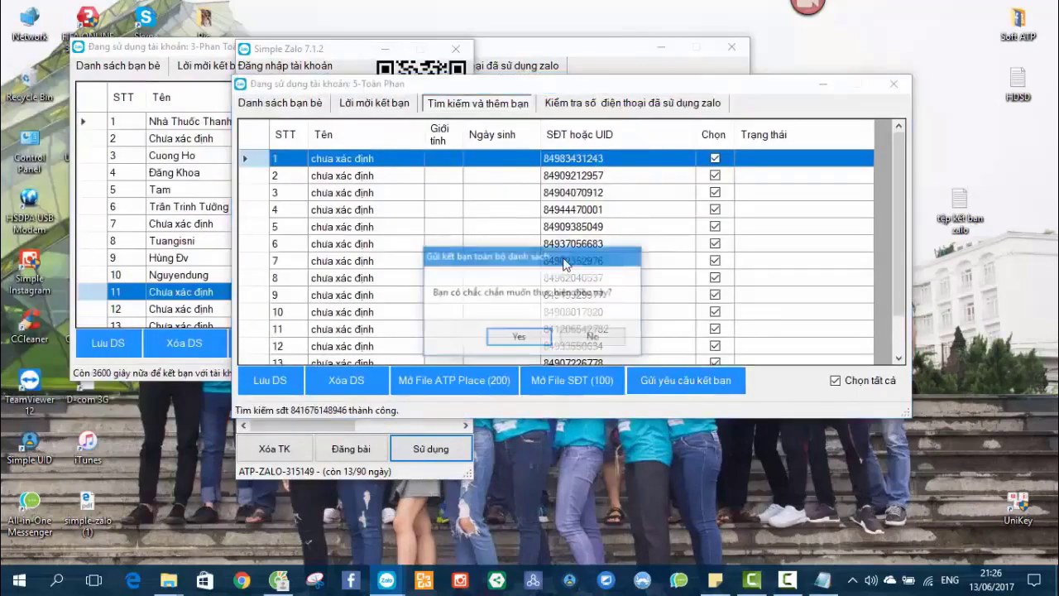
pyautogui.click(519, 335)
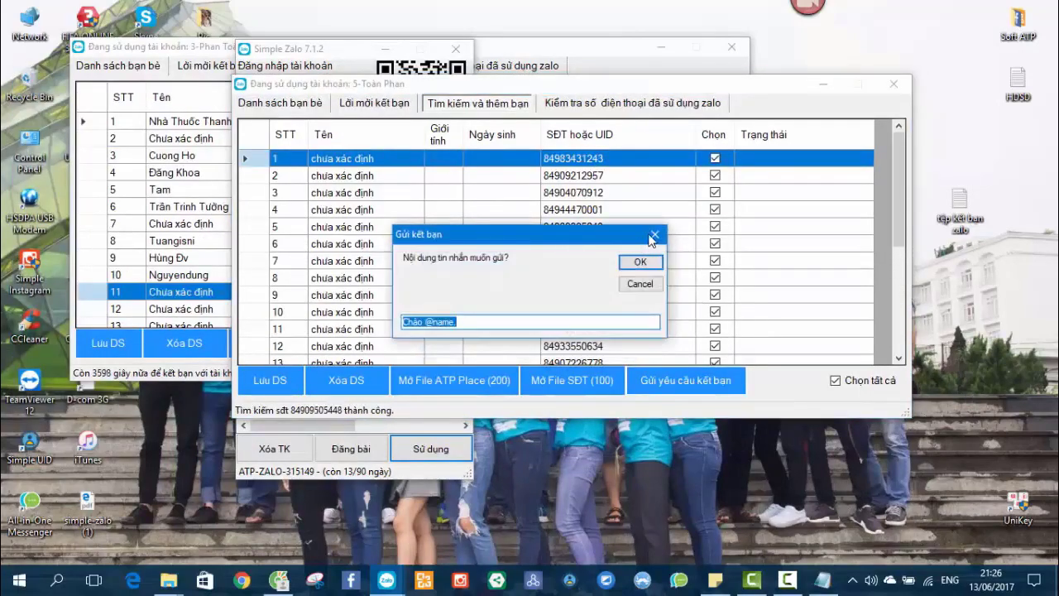
pyautogui.click(654, 235)
pyautogui.click(894, 84)
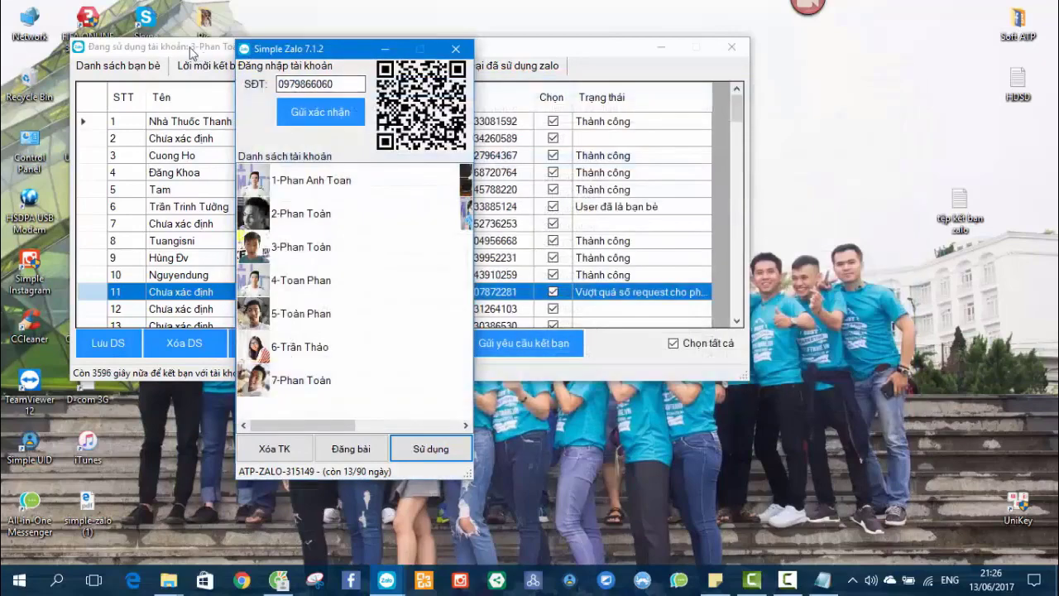
# Look over the other account's friend-request table, then close it.
pyautogui.click(198, 52)
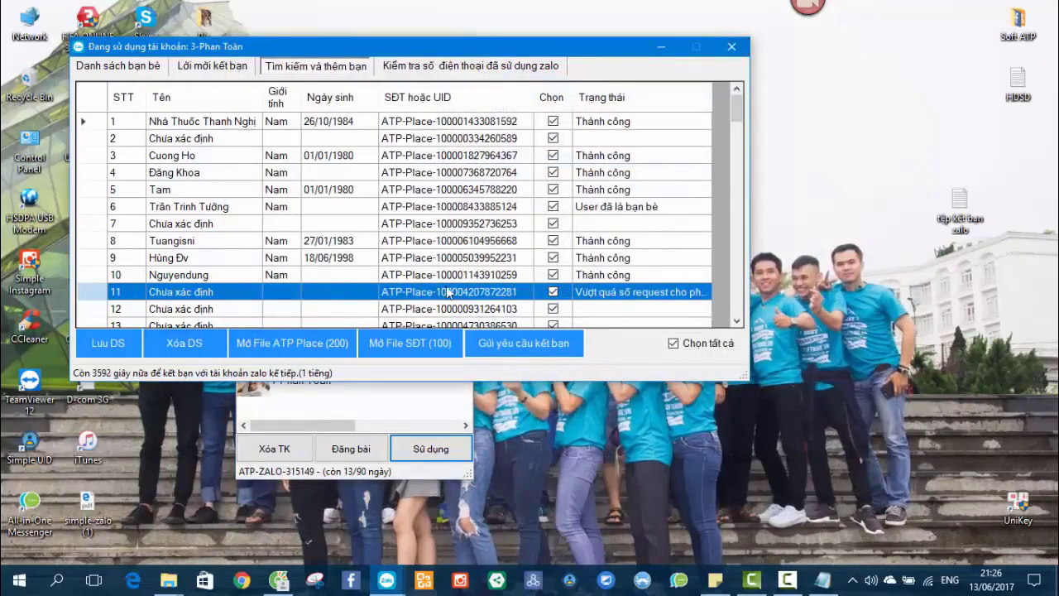
pyautogui.scroll(-3, 446, 292)
pyautogui.scroll(2, 436, 275)
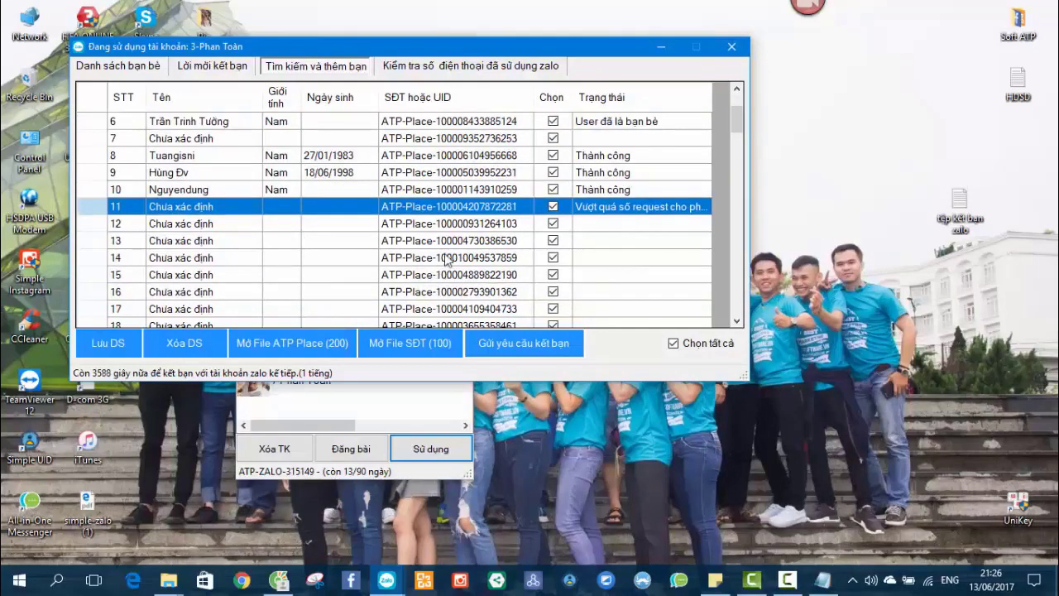
pyautogui.scroll(-5, 452, 238)
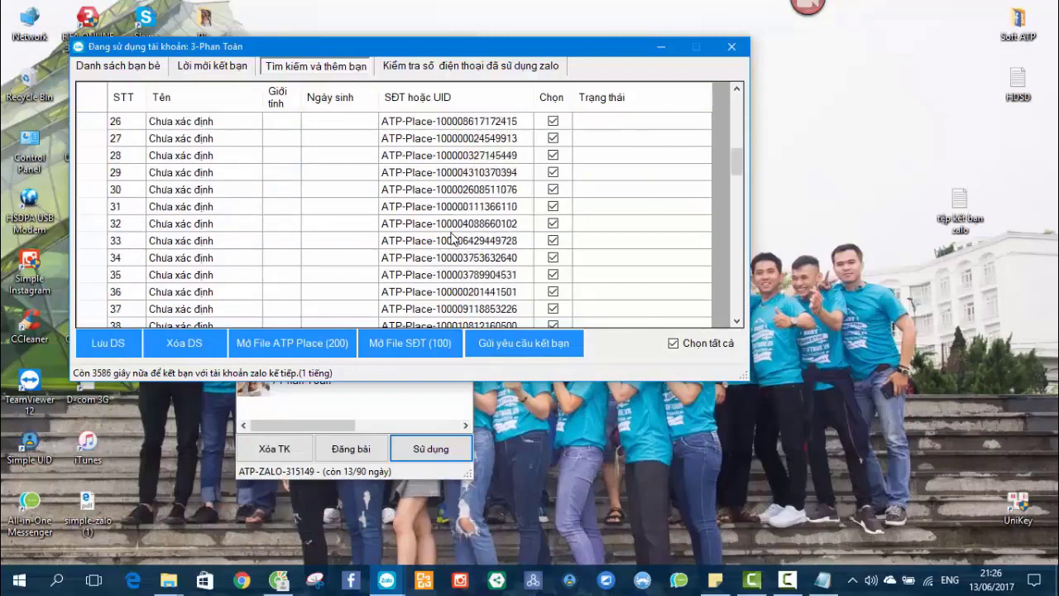
pyautogui.scroll(-5, 452, 239)
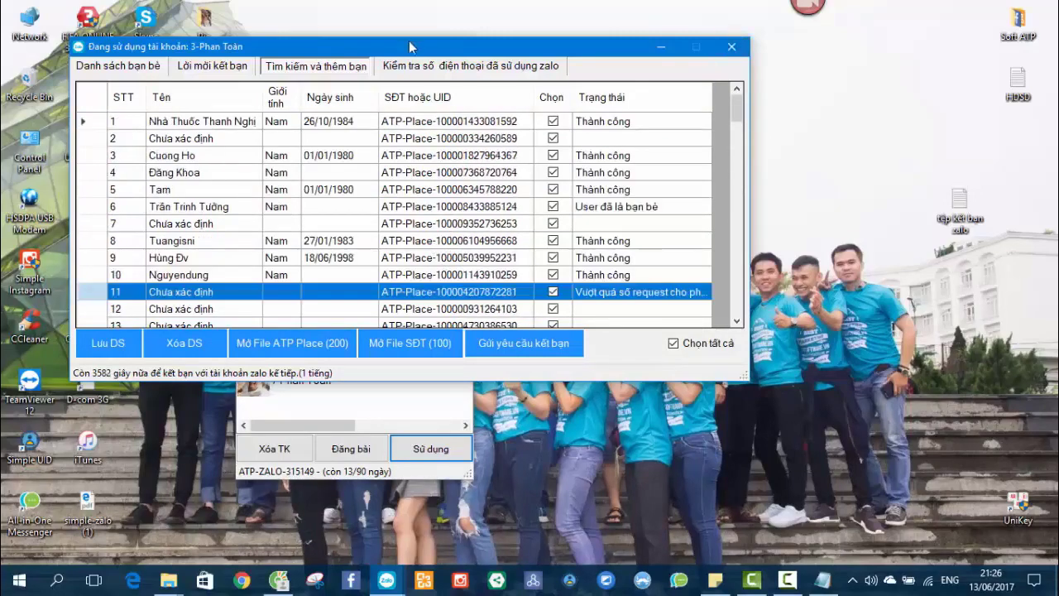
pyautogui.moveTo(413, 47); pyautogui.dragTo(484, 46)
pyautogui.click(803, 46)
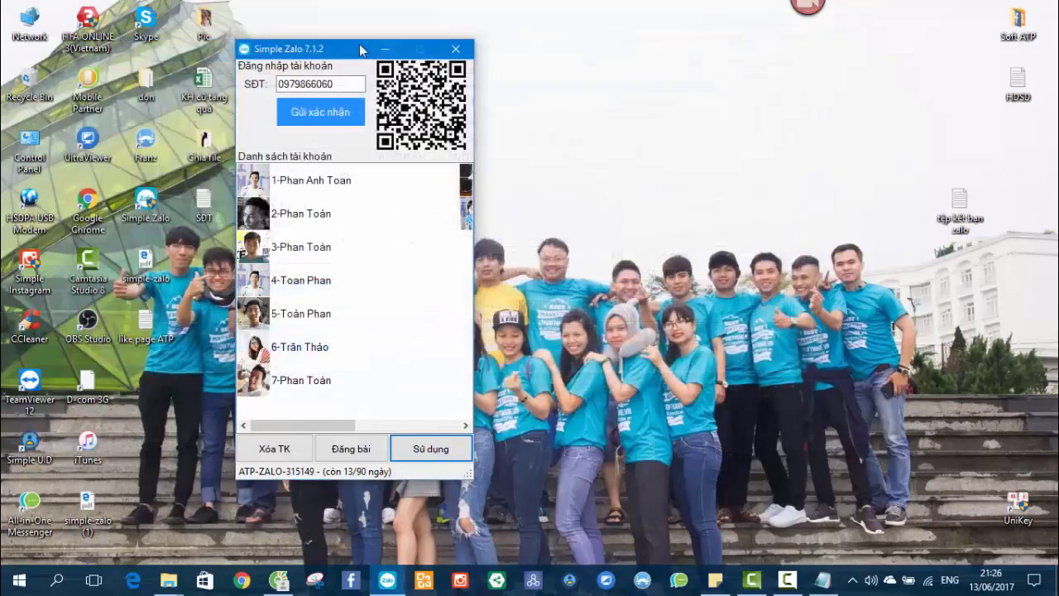
# Select the sixth account in the Danh sách tài khoản list and bring Cốc Cốc forward.
pyautogui.moveTo(364, 49); pyautogui.dragTo(447, 43)
pyautogui.rightClick(680, 244)
pyautogui.click(718, 288)
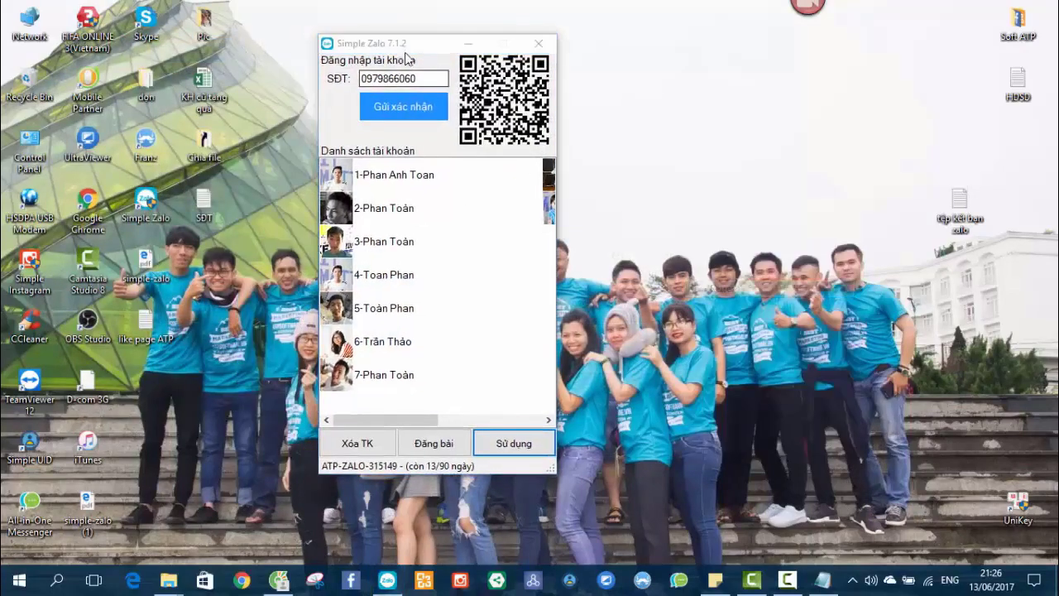
pyautogui.click(395, 273)
pyautogui.click(392, 338)
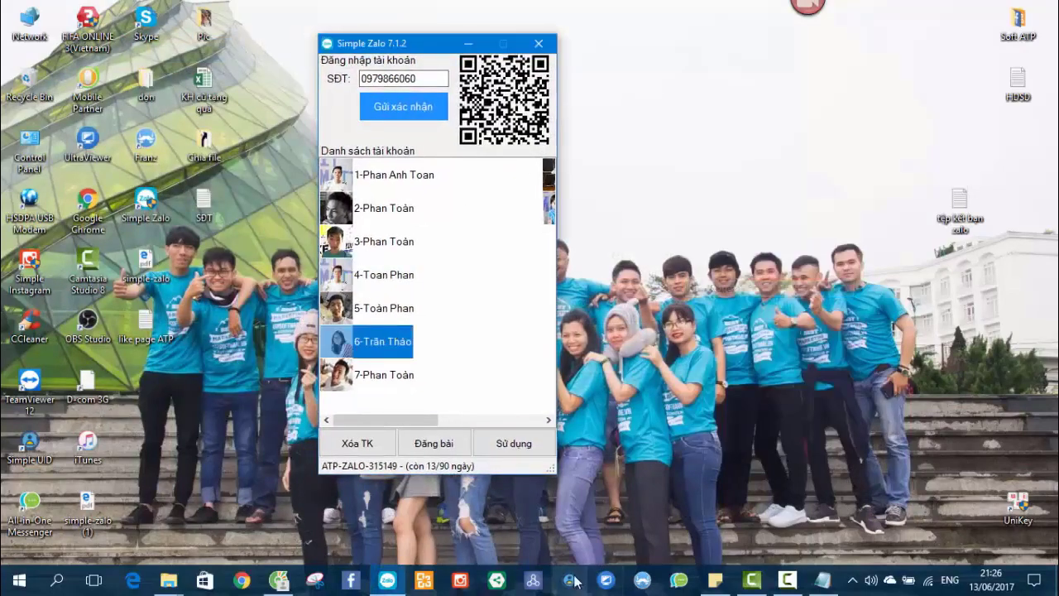
pyautogui.rightClick(646, 293)
pyautogui.click(686, 339)
pyautogui.click(280, 579)
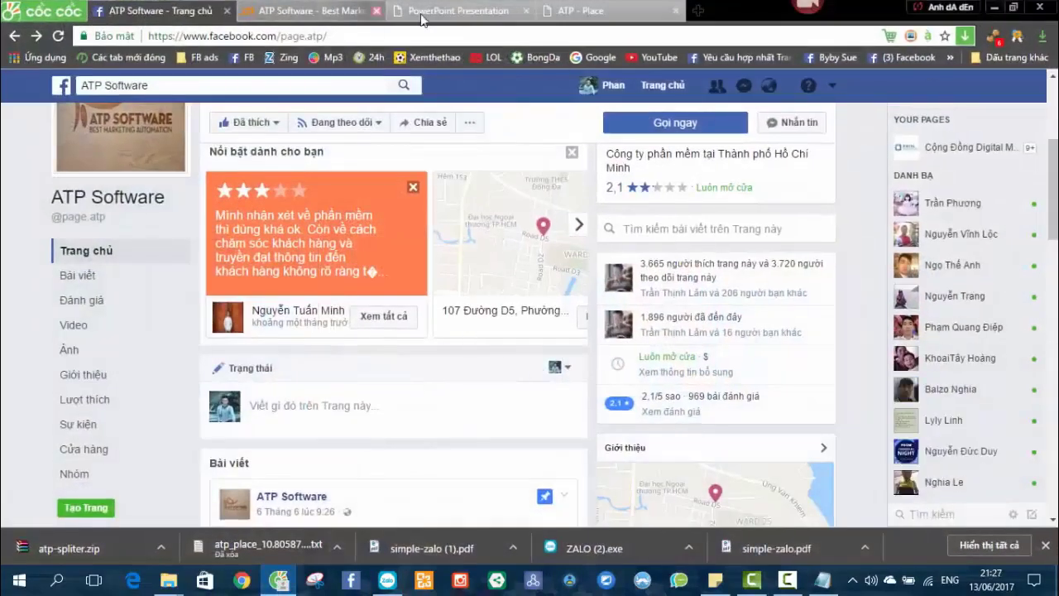
# Minimize Cốc Cốc, refresh the desktop, and shift the Simple Zalo window left.
pyautogui.click(991, 8)
pyautogui.rightClick(680, 213)
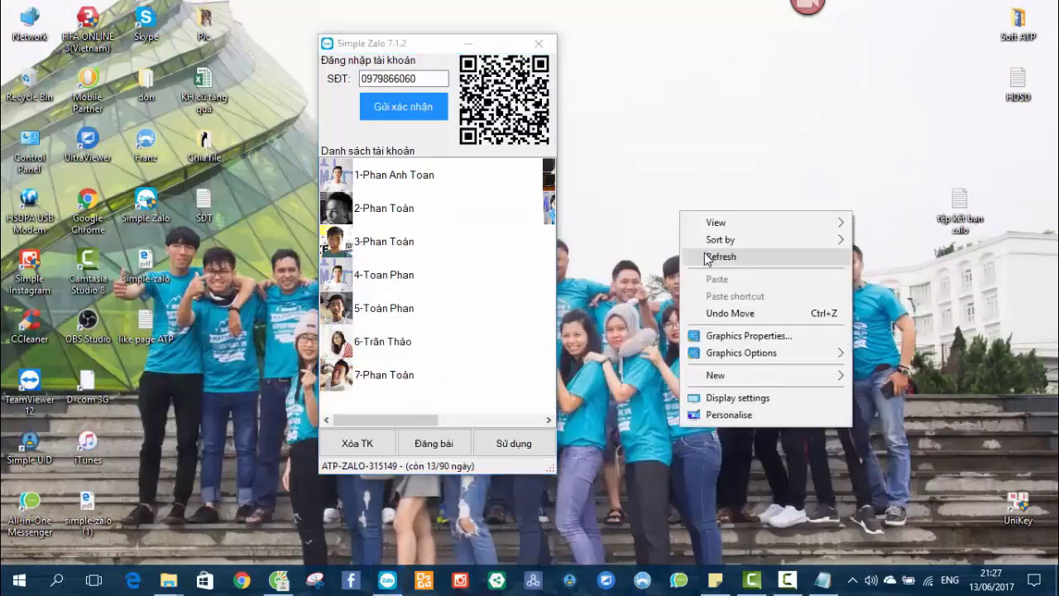
pyautogui.moveTo(695, 243)
pyautogui.moveTo(425, 46); pyautogui.dragTo(335, 47)
pyautogui.rightClick(525, 176)
pyautogui.click(553, 220)
# Show the 'ATP Software - Best Mark...' product tab in Cốc Cốc, then minimize the browser.
pyautogui.click(279, 578)
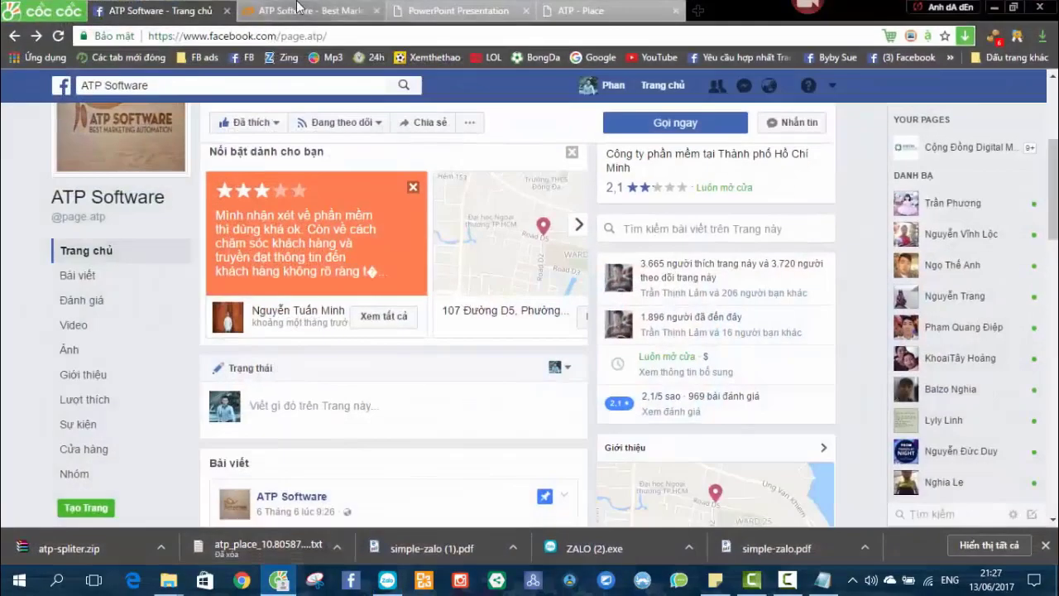
pyautogui.click(307, 11)
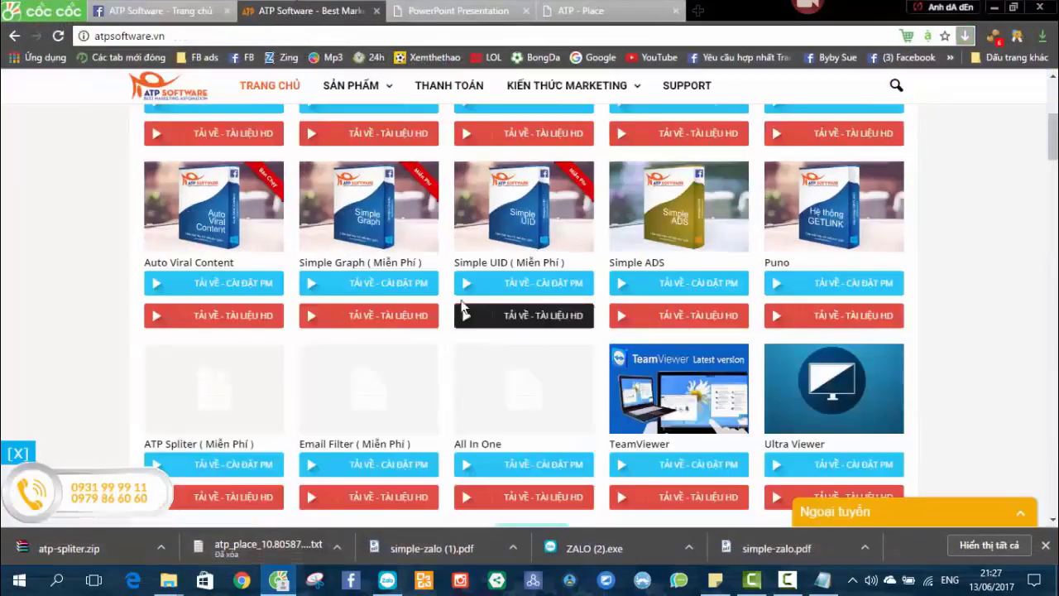
pyautogui.click(1001, 7)
pyautogui.rightClick(544, 224)
pyautogui.click(574, 270)
# Bring Simple Zalo forward, nudge it right, and refresh the desktop.
pyautogui.click(321, 48)
pyautogui.moveTo(321, 48); pyautogui.dragTo(334, 48)
pyautogui.rightClick(570, 211)
pyautogui.click(600, 254)
# View the 'tệp kết bạn zalo' note's three friend-adding methods in Notepad, then minimize it.
pyautogui.doubleClick(960, 203)
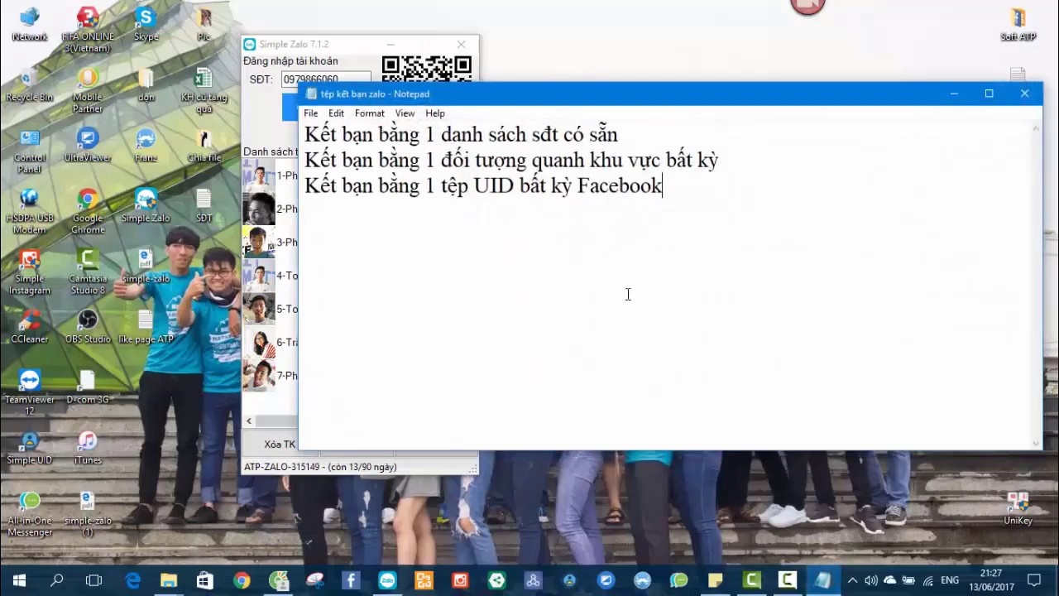
pyautogui.moveTo(802, 101); pyautogui.dragTo(736, 109)
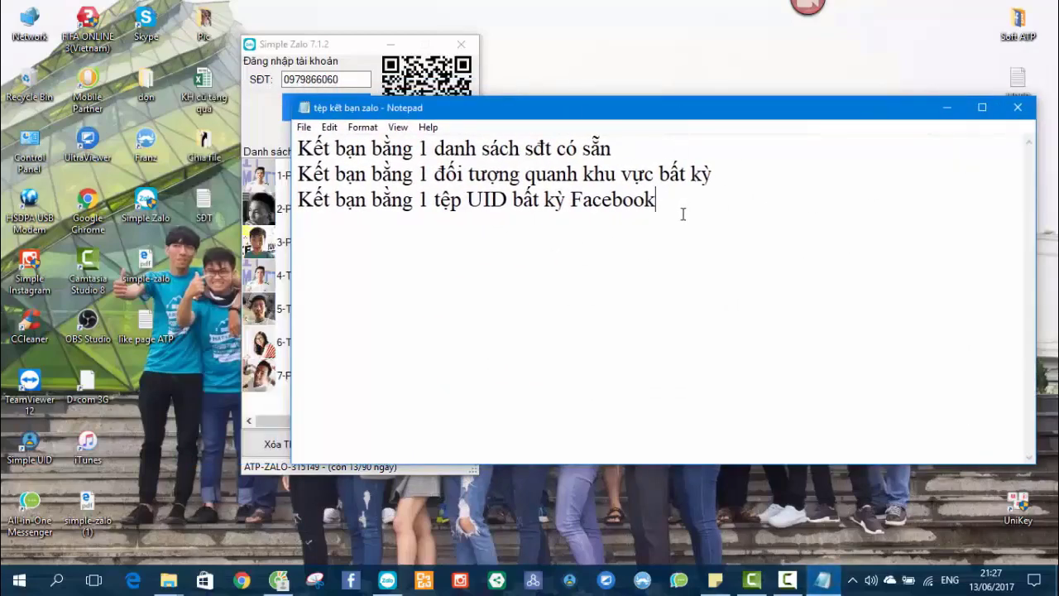
pyautogui.click(946, 109)
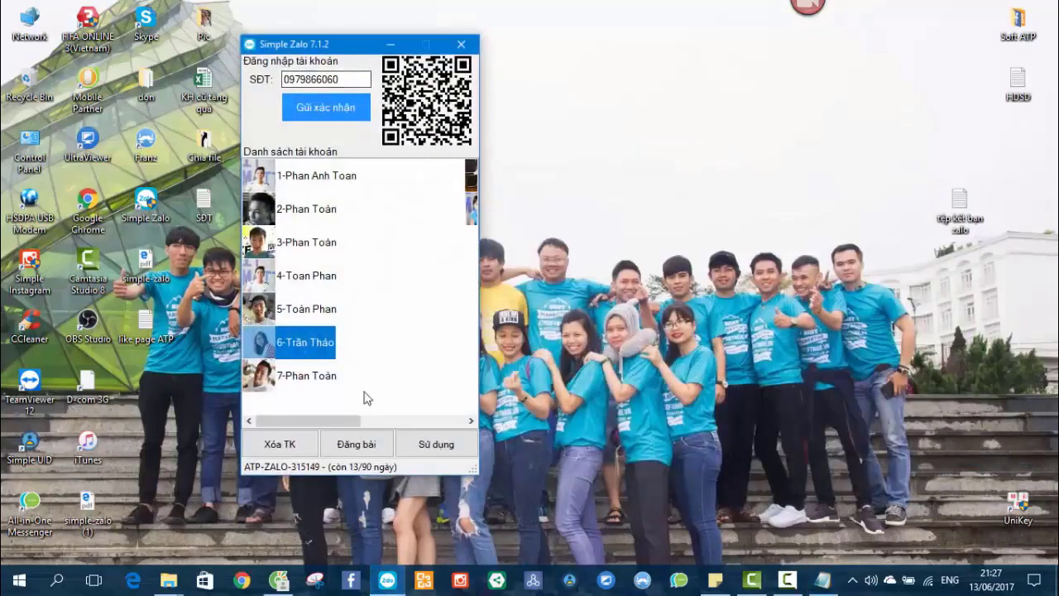
# Use the sixth account and open its 'Kiểm tra số điện thoại đã sử dụng zalo' tab.
pyautogui.click(415, 445)
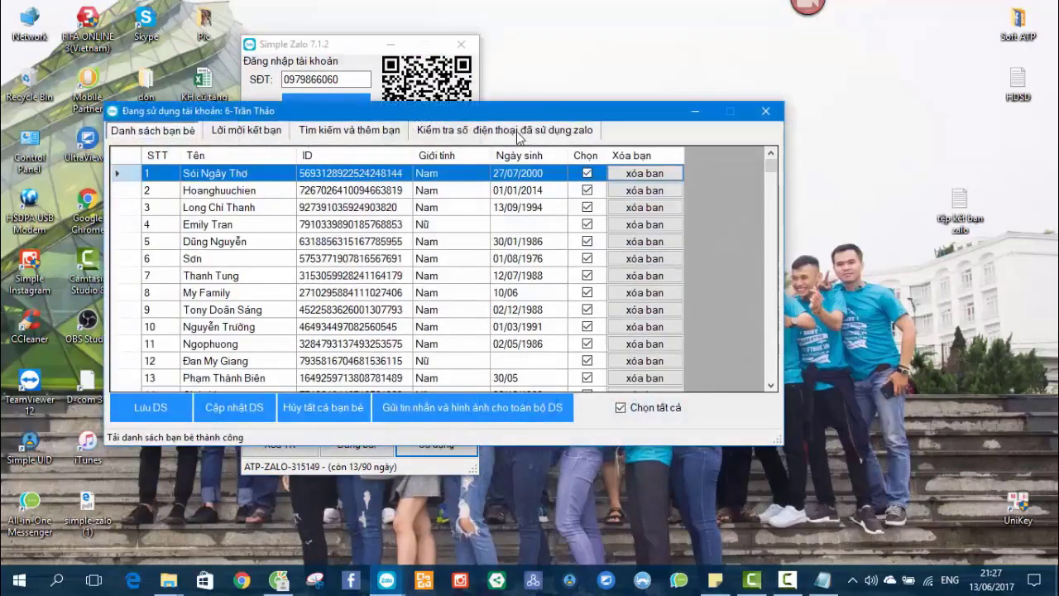
pyautogui.click(519, 131)
pyautogui.moveTo(534, 109); pyautogui.dragTo(631, 97)
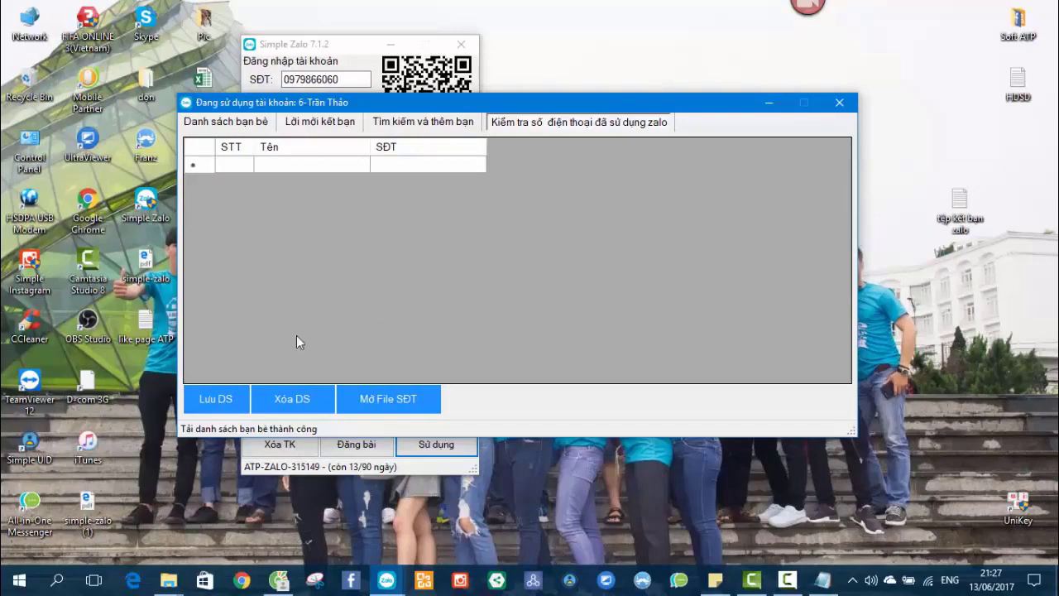
# Save the current list with Lưu DS to the Desktop, replacing SĐT.txt.
pyautogui.click(222, 399)
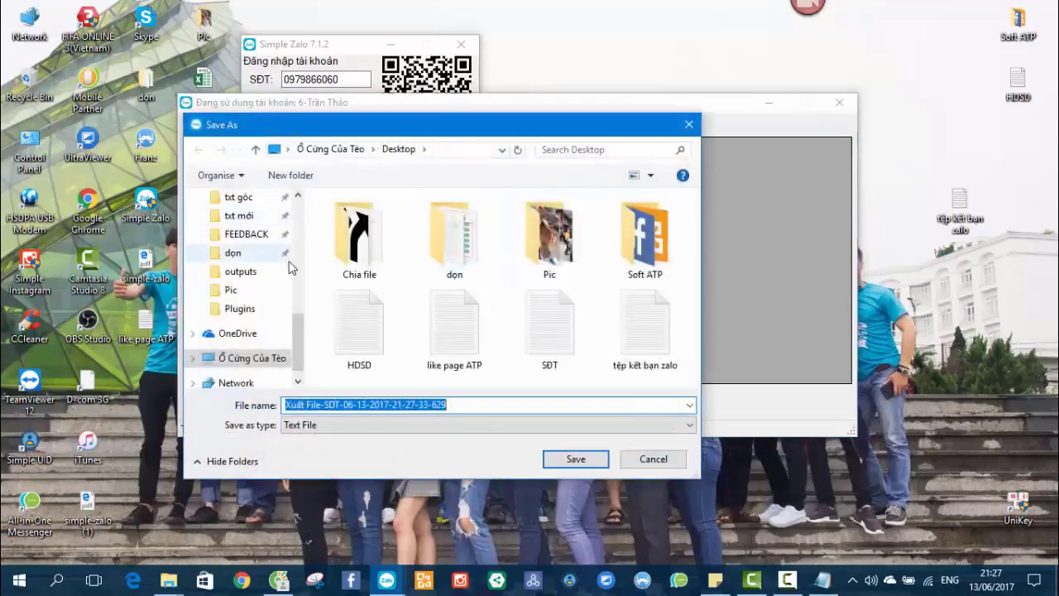
pyautogui.moveTo(296, 331); pyautogui.dragTo(296, 217)
pyautogui.click(238, 229)
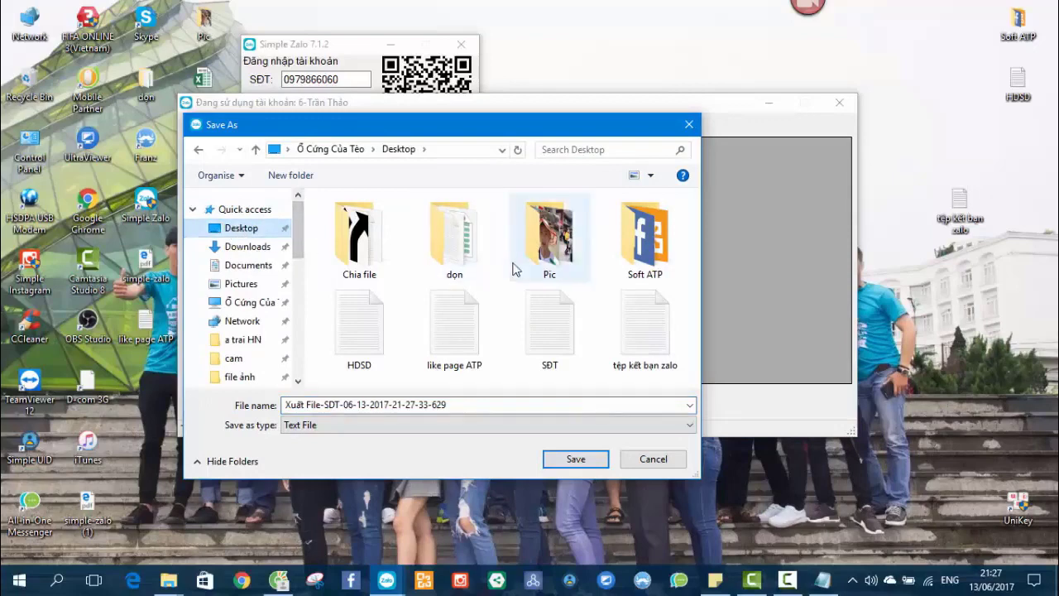
pyautogui.click(550, 329)
pyautogui.click(635, 328)
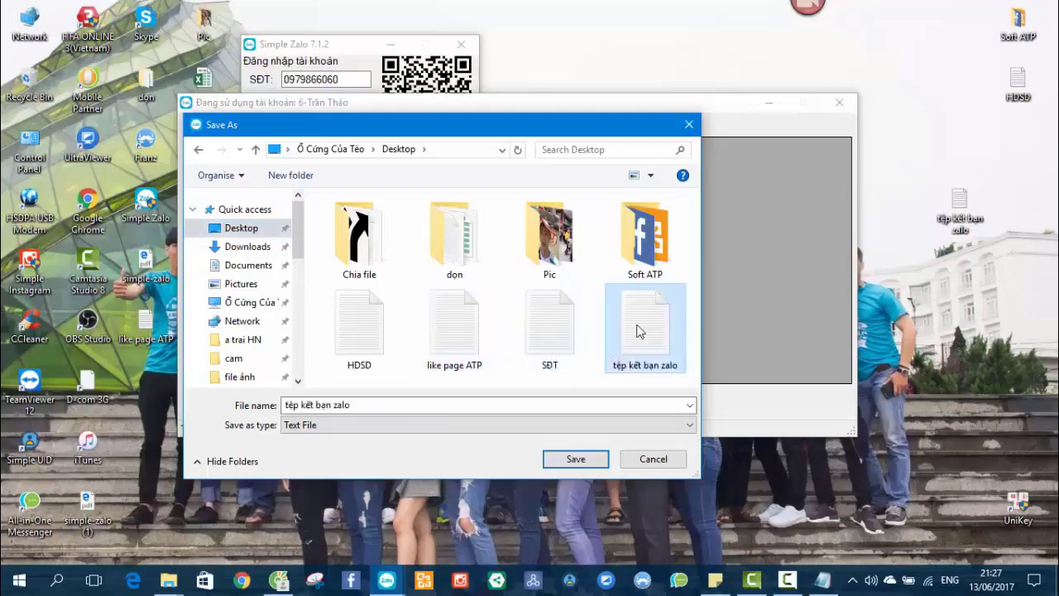
pyautogui.click(531, 331)
pyautogui.click(451, 338)
pyautogui.click(377, 319)
pyautogui.click(476, 333)
pyautogui.doubleClick(546, 336)
pyautogui.click(574, 293)
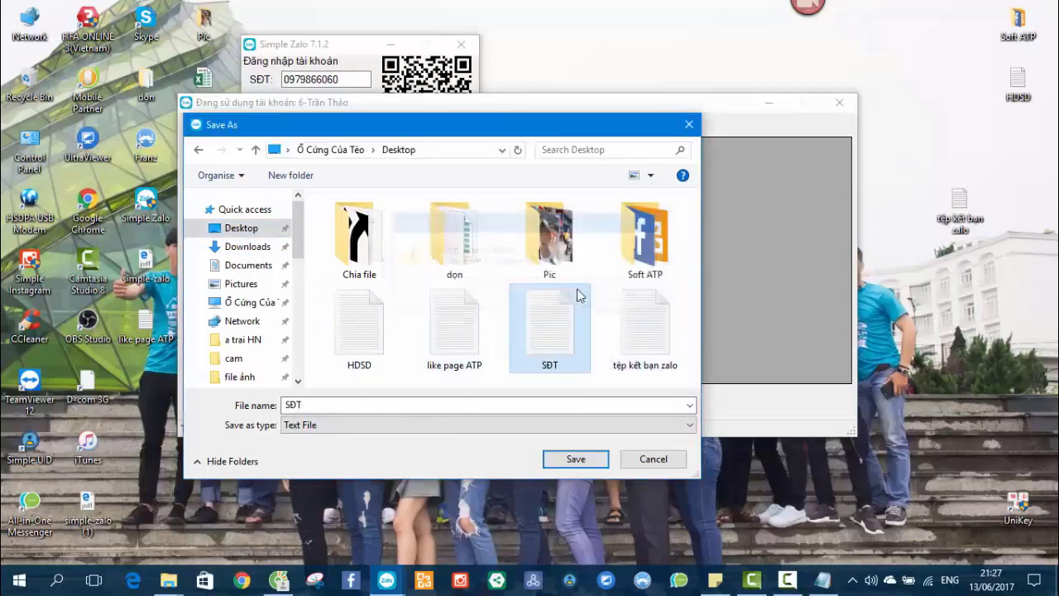
# Load the SĐT phone list into the Zalo number check.
pyautogui.click(388, 399)
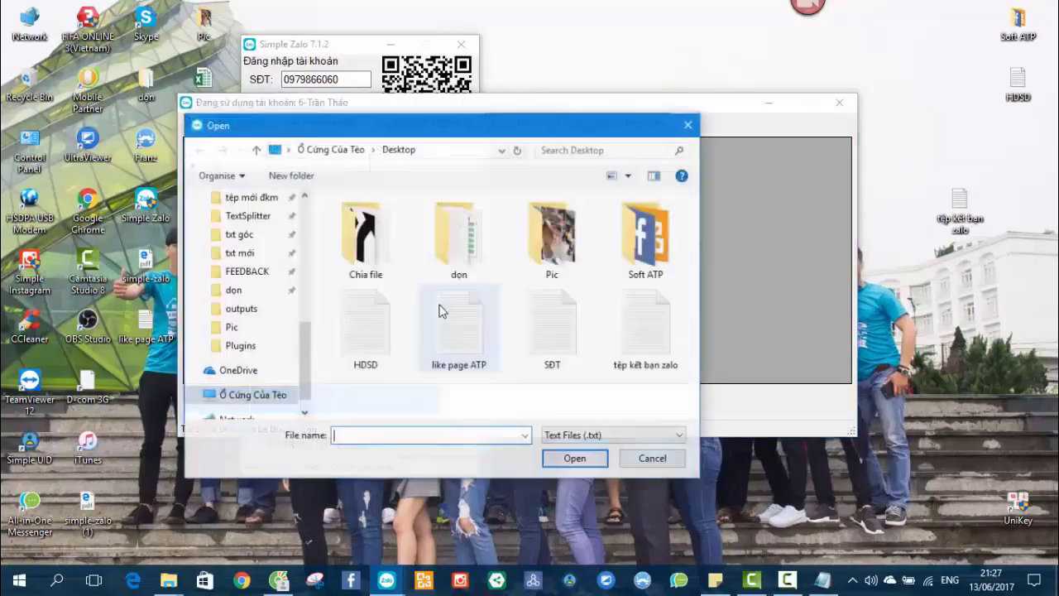
pyautogui.doubleClick(538, 335)
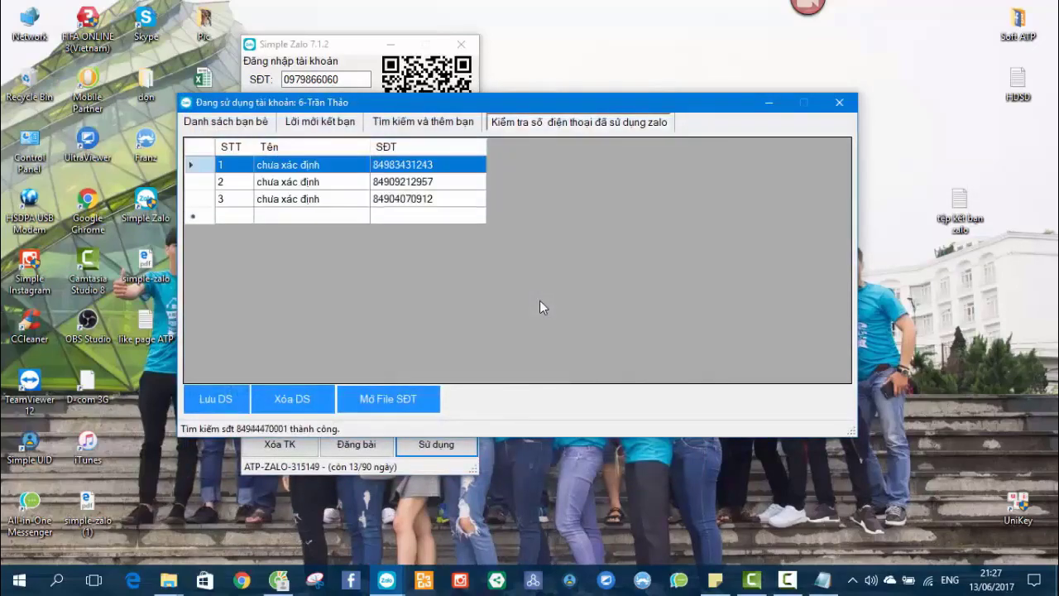
pyautogui.moveTo(618, 99); pyautogui.dragTo(683, 84)
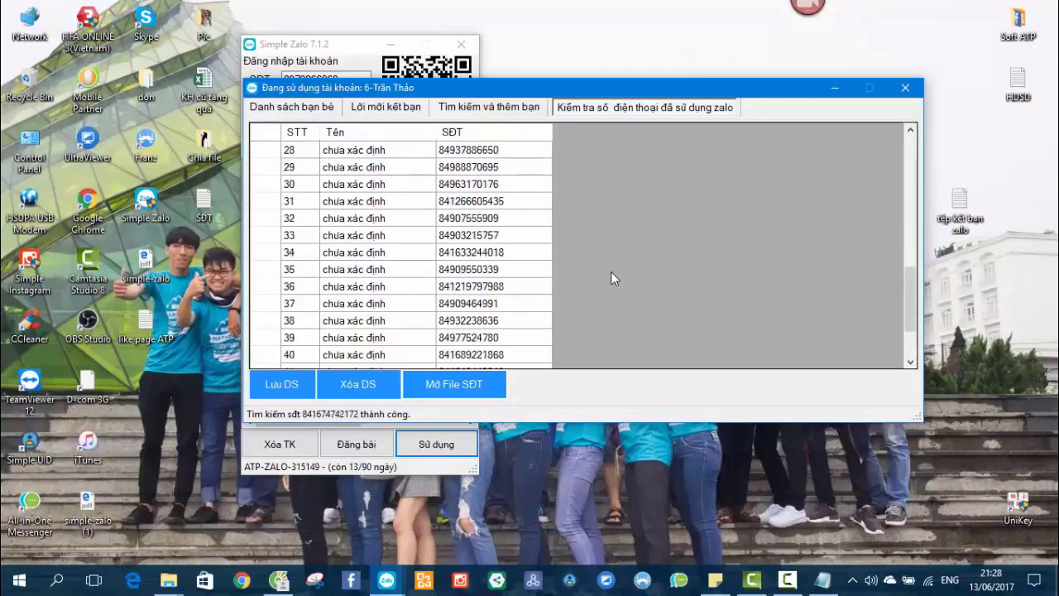
# Wait until all 66 numbers are checked, then start saving the results with Lưu DS.
pyautogui.moveTo(619, 78); pyautogui.dragTo(573, 81)
pyautogui.rightClick(616, 36)
pyautogui.click(653, 80)
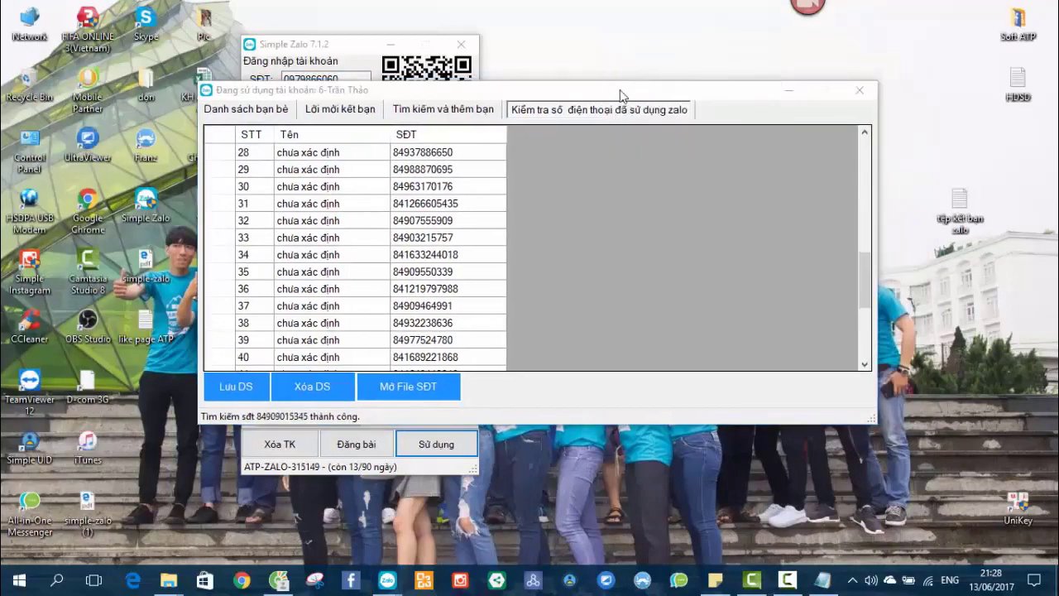
pyautogui.rightClick(615, 36)
pyautogui.click(642, 79)
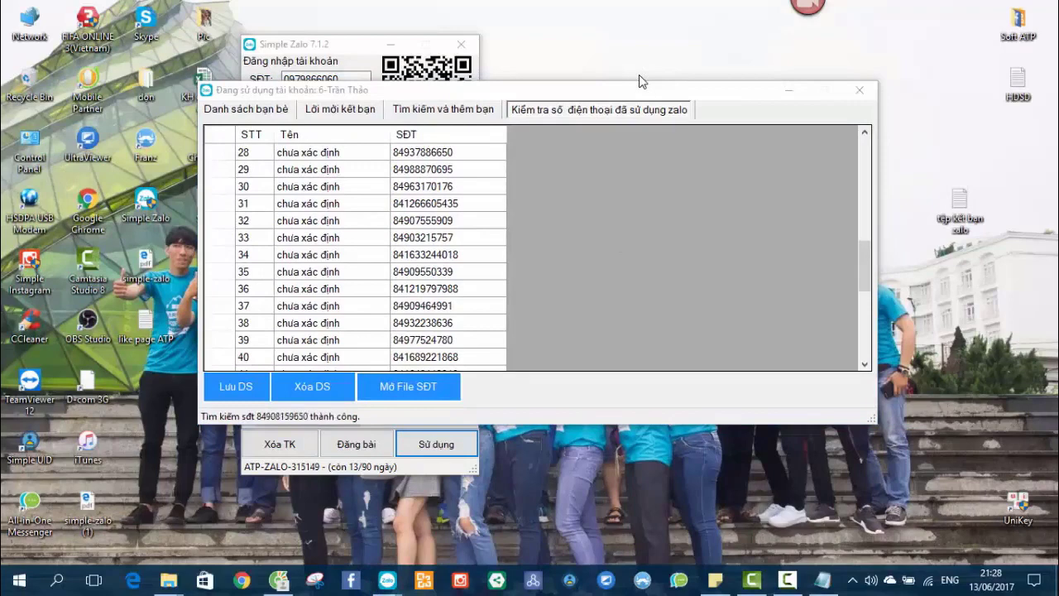
pyautogui.rightClick(634, 71)
pyautogui.click(662, 106)
pyautogui.rightClick(615, 31)
pyautogui.click(652, 77)
pyautogui.moveTo(560, 92); pyautogui.dragTo(611, 88)
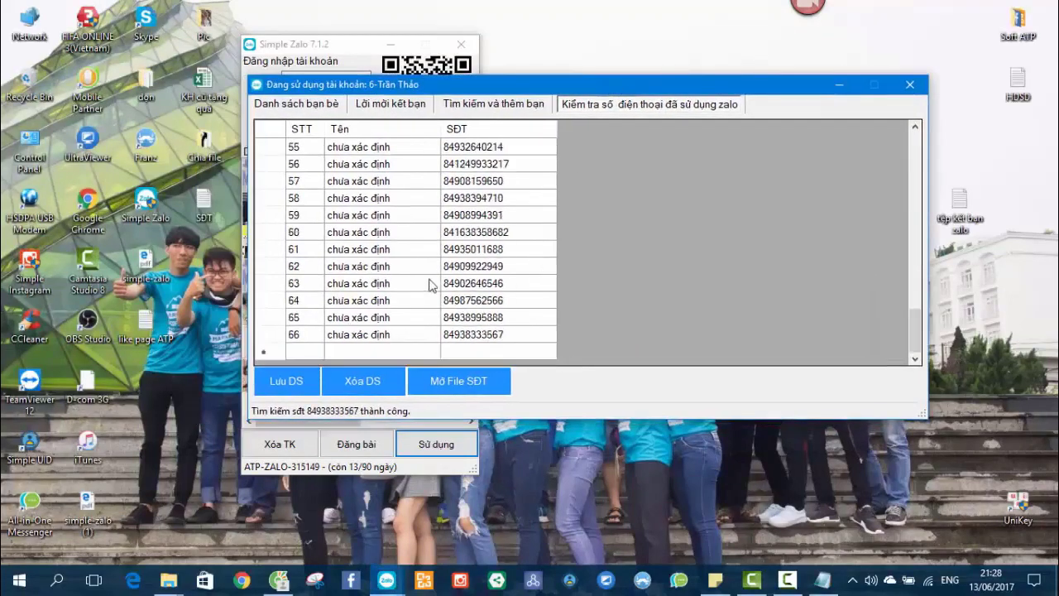
pyautogui.click(300, 380)
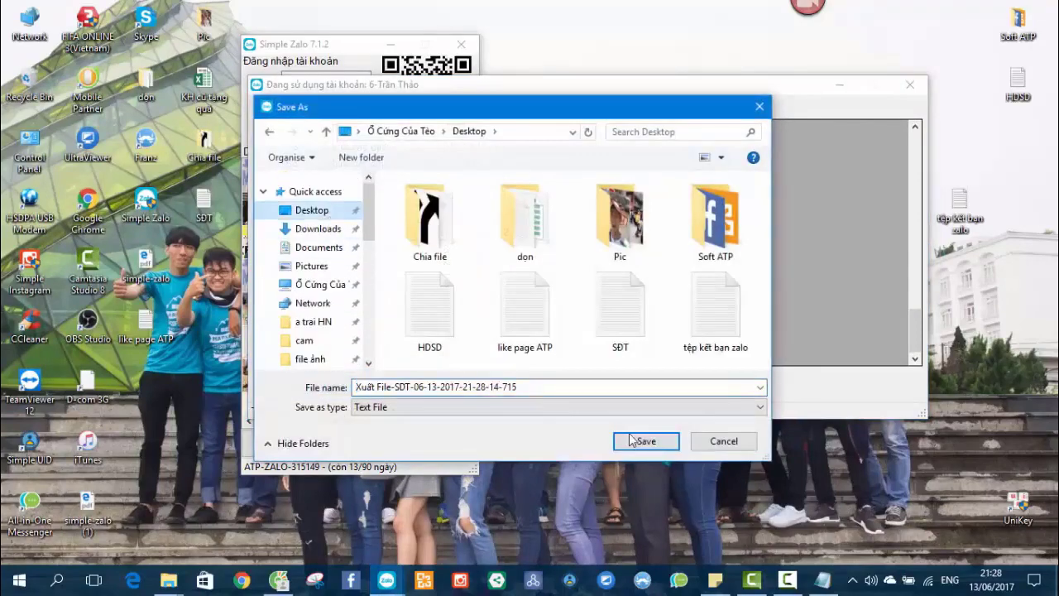
# Save the 'Xuất File-SDT' export to the Desktop and review the account window's tabs.
pyautogui.click(645, 441)
pyautogui.moveTo(648, 93); pyautogui.dragTo(683, 95)
pyautogui.hotkey('ctrl', 'shift', 'Tab')
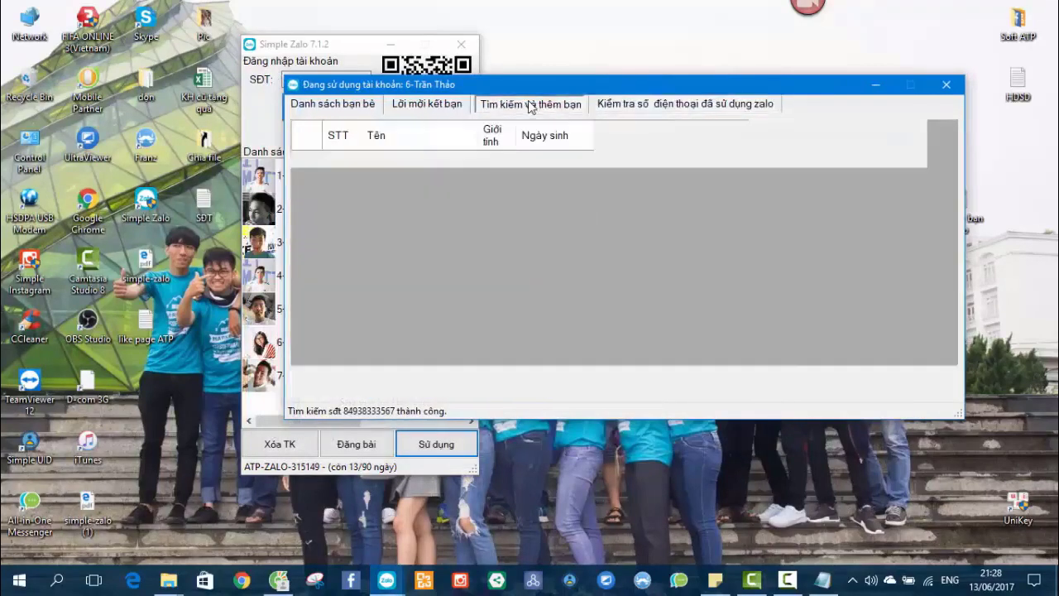
pyautogui.hotkey('ctrl', 'shift', 'Tab')
pyautogui.hotkey('ctrl', 'shift', 'Tab')
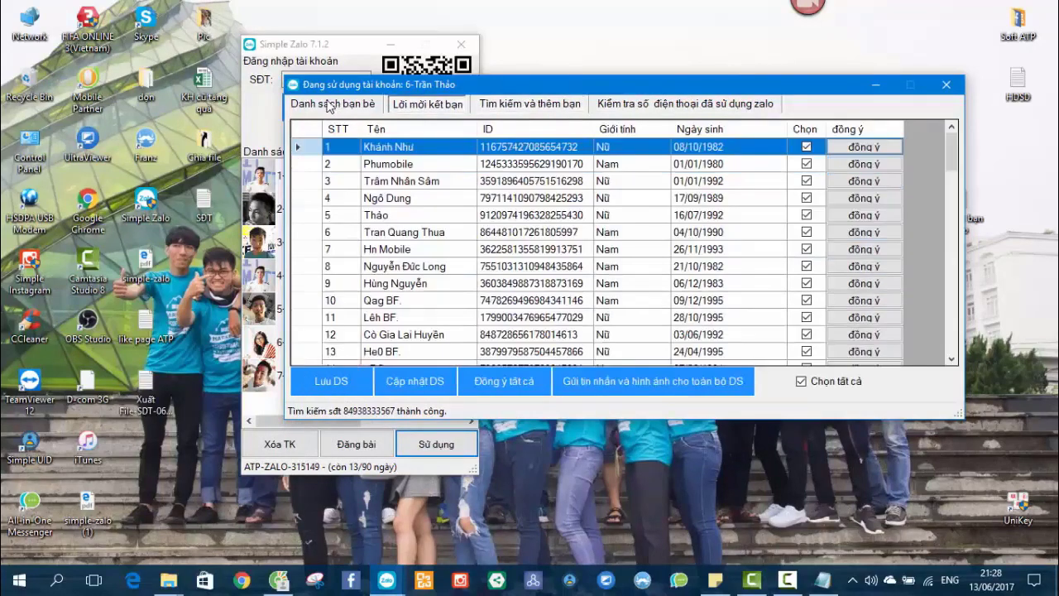
pyautogui.click(670, 109)
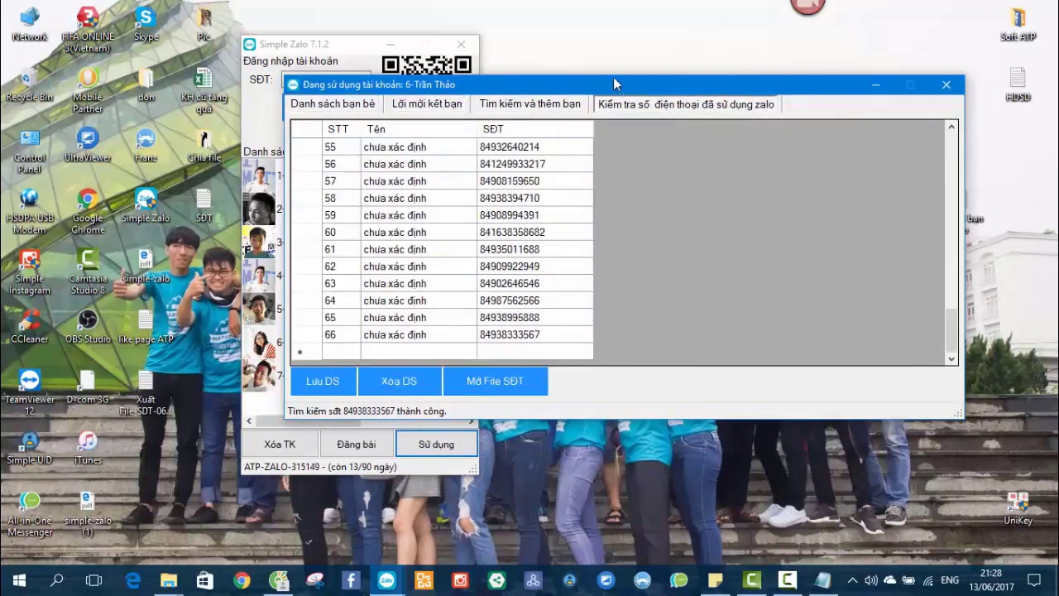
pyautogui.click(542, 104)
pyautogui.click(354, 105)
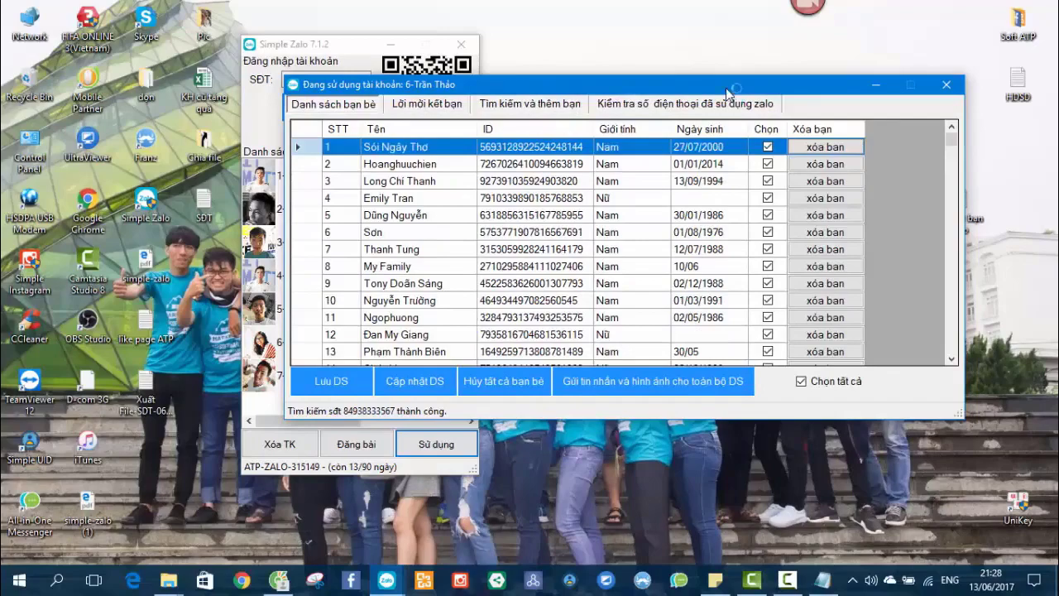
pyautogui.scroll(-20, 629, 249)
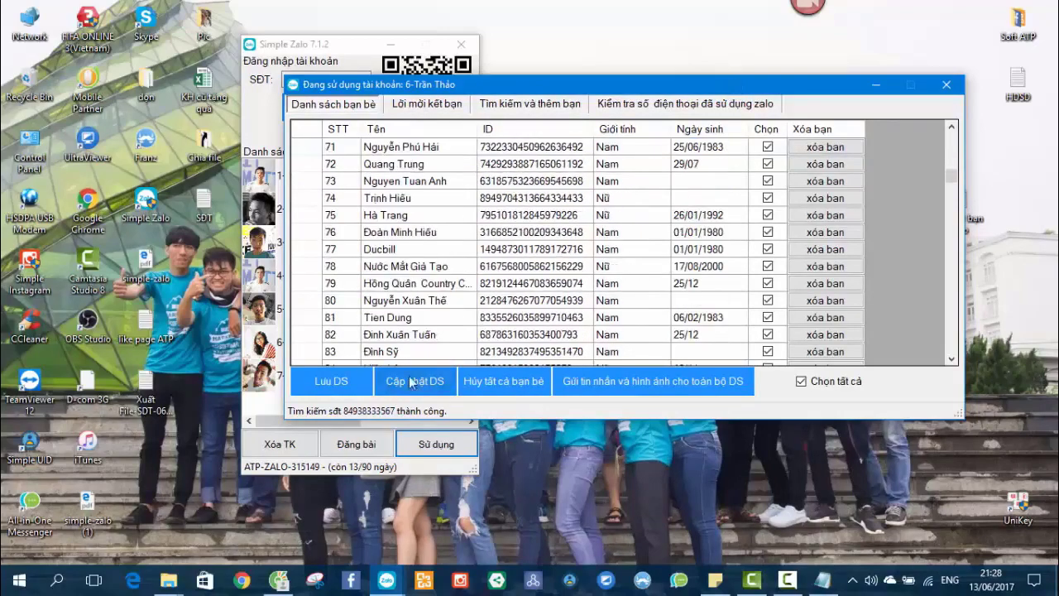
# View the atpsoftware.vn product page in Cốc Cốc from the top, then minimize it.
pyautogui.click(291, 576)
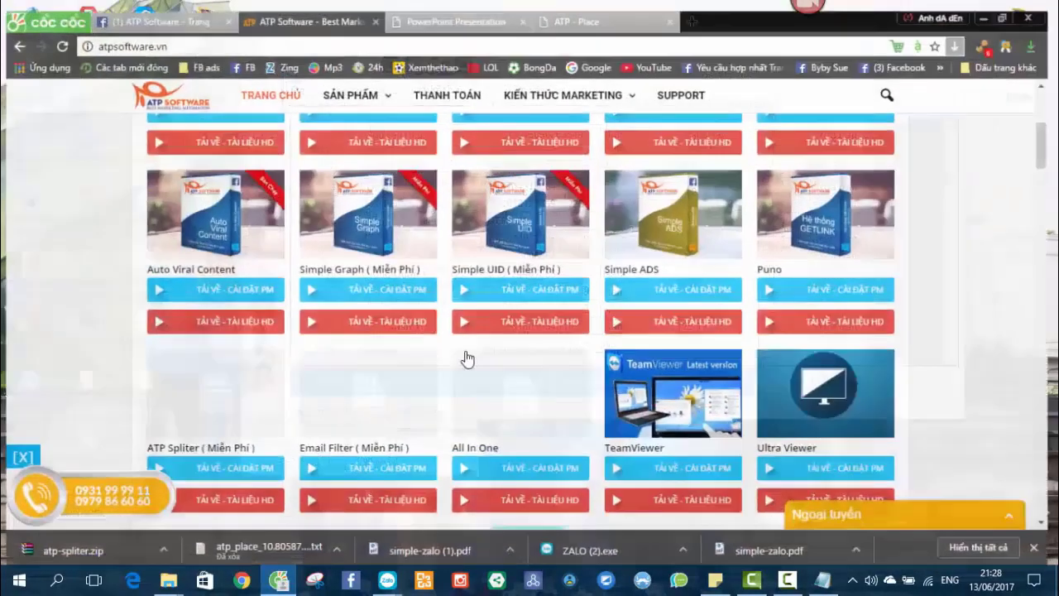
pyautogui.scroll(3, 494, 264)
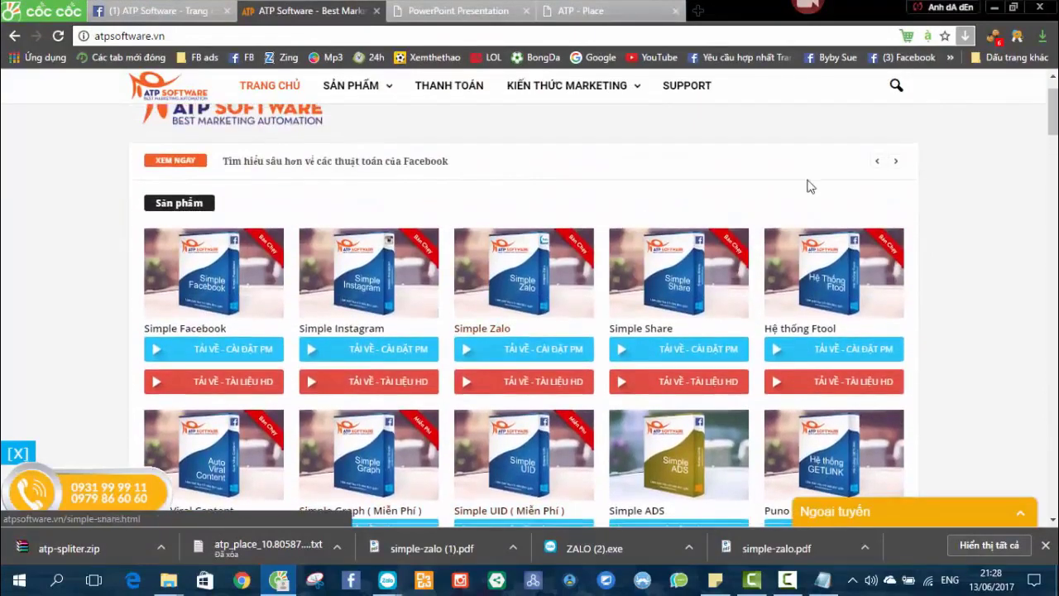
pyautogui.click(993, 6)
# Close the account window and Simple Zalo, then relaunch Simple Zalo from the desktop.
pyautogui.click(947, 85)
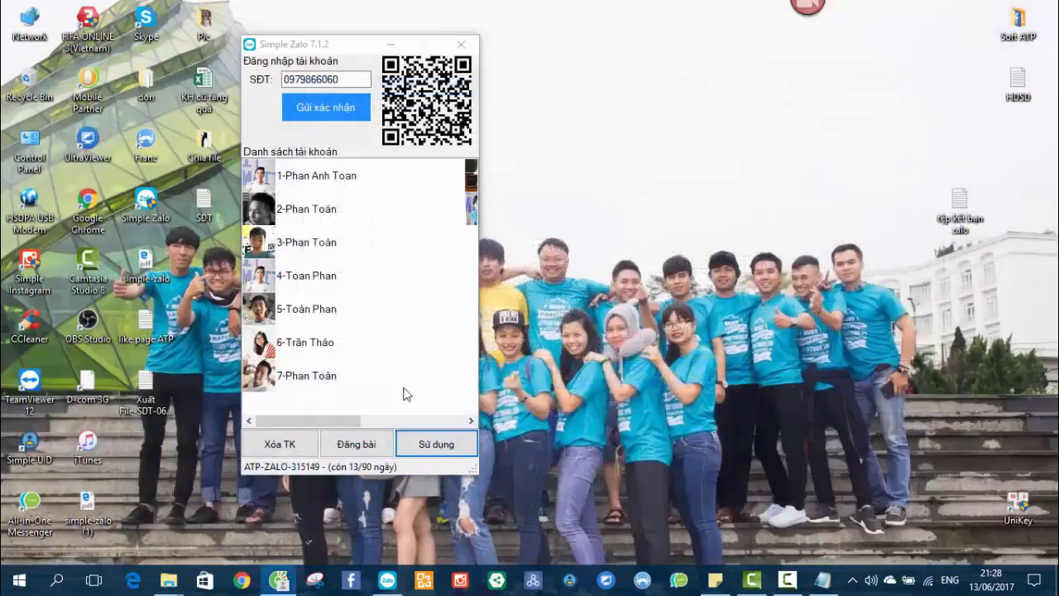
pyautogui.rightClick(610, 320)
pyautogui.click(637, 359)
pyautogui.click(461, 44)
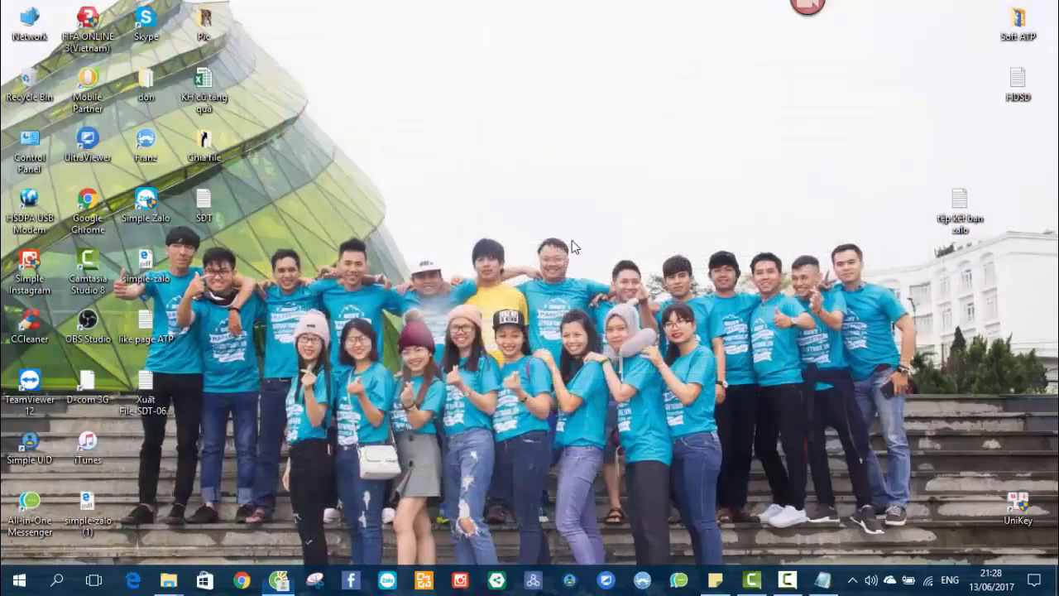
pyautogui.doubleClick(146, 203)
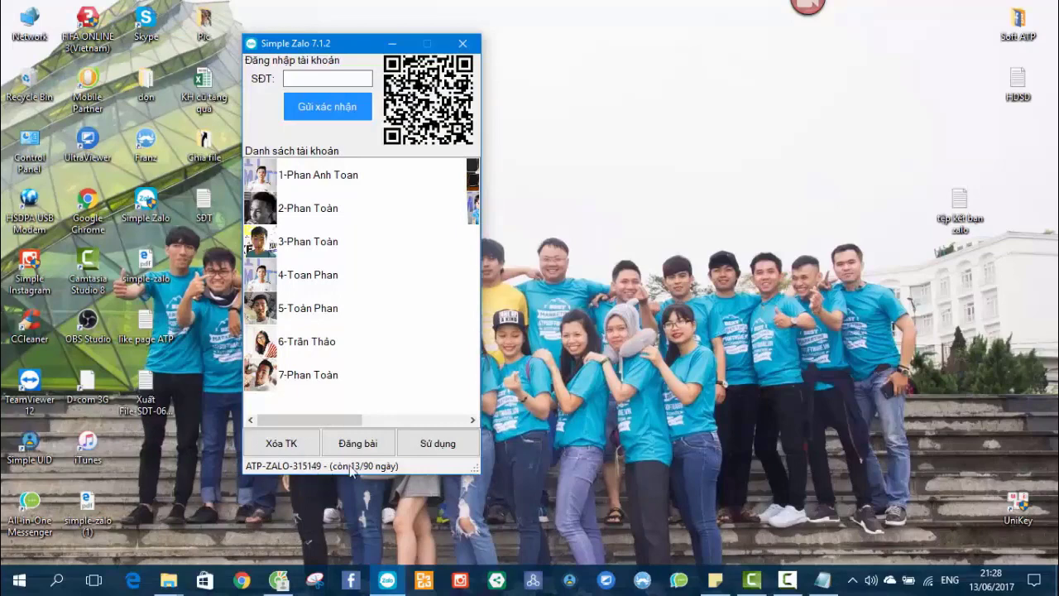
# Bring the relaunched Simple Zalo account list forward, then return to Cốc Cốc.
pyautogui.rightClick(662, 266)
pyautogui.click(693, 311)
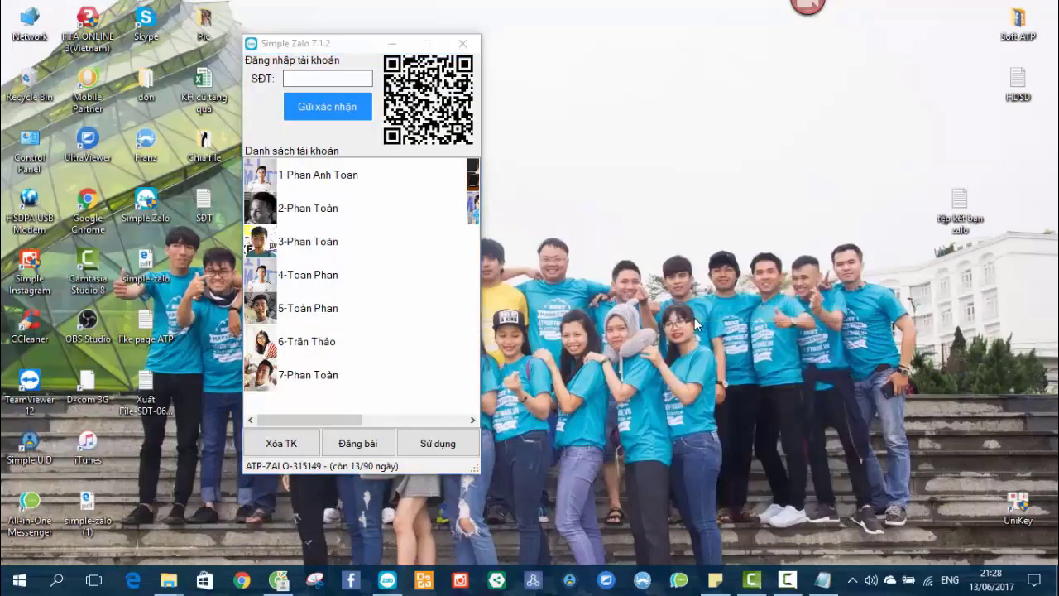
pyautogui.click(366, 471)
pyautogui.moveTo(313, 47); pyautogui.dragTo(357, 49)
pyautogui.rightClick(504, 177)
pyautogui.click(532, 220)
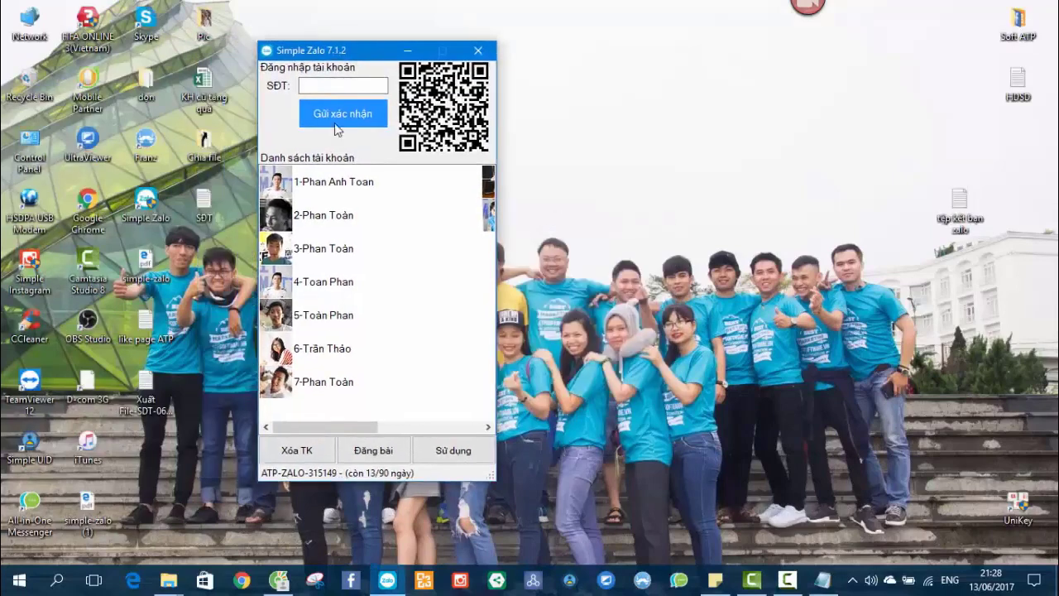
pyautogui.rightClick(614, 280)
pyautogui.click(646, 325)
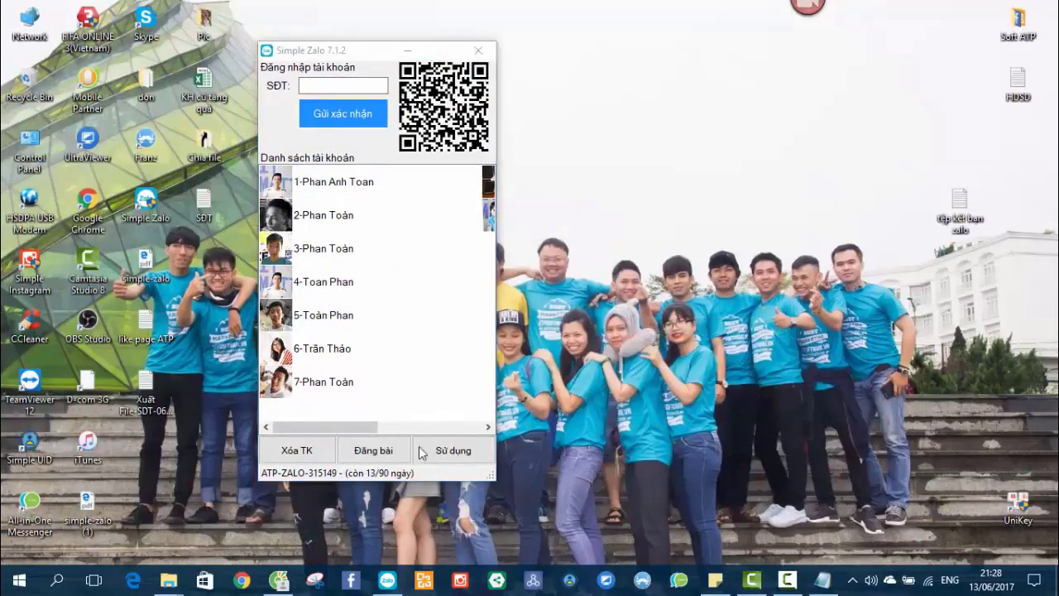
pyautogui.click(280, 581)
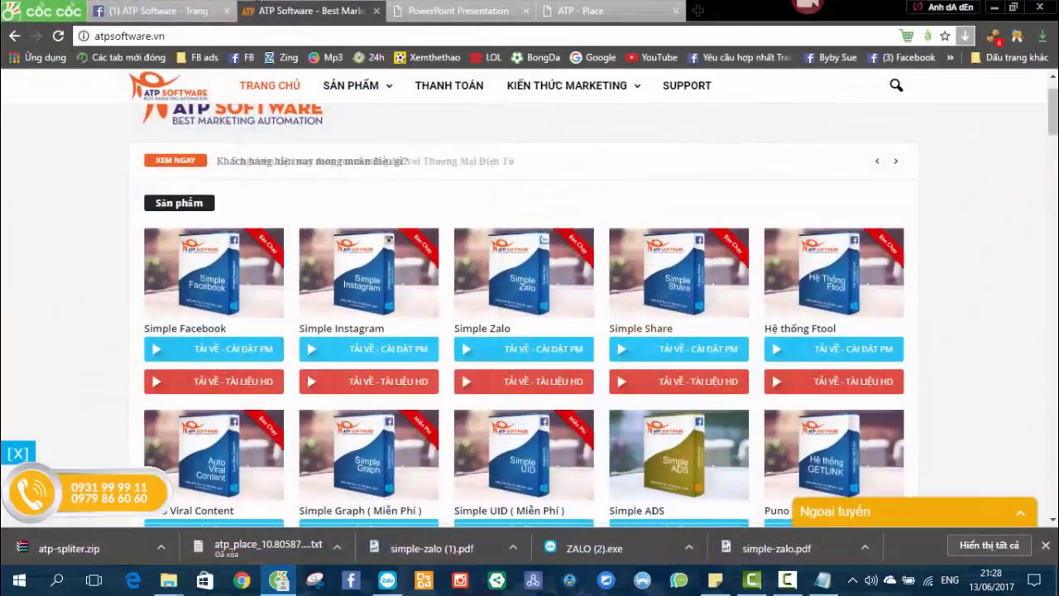
pyautogui.hotkey('ctrl', '1')
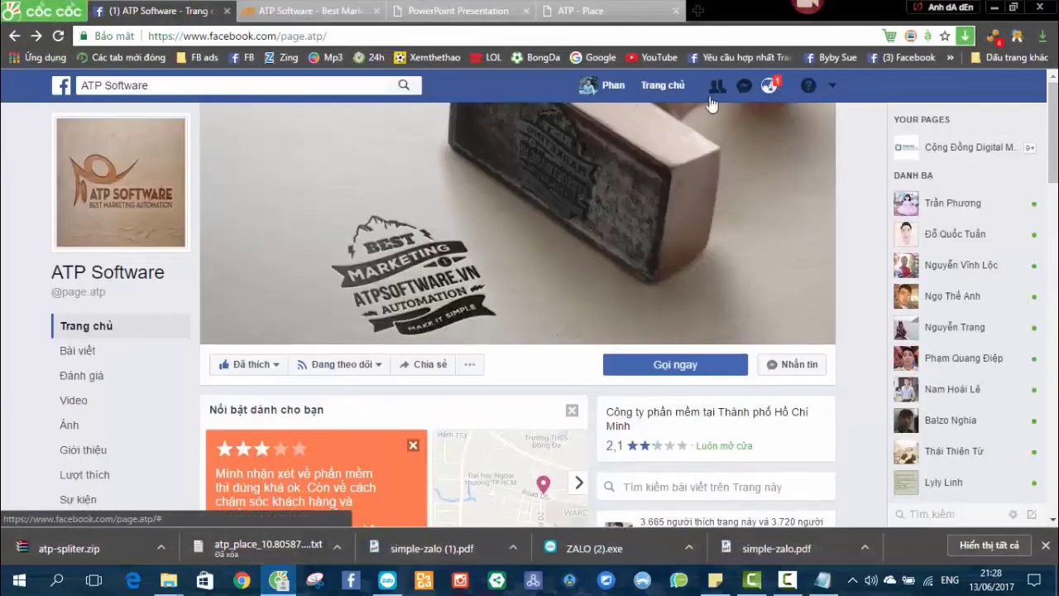
pyautogui.hotkey('ctrl', '2')
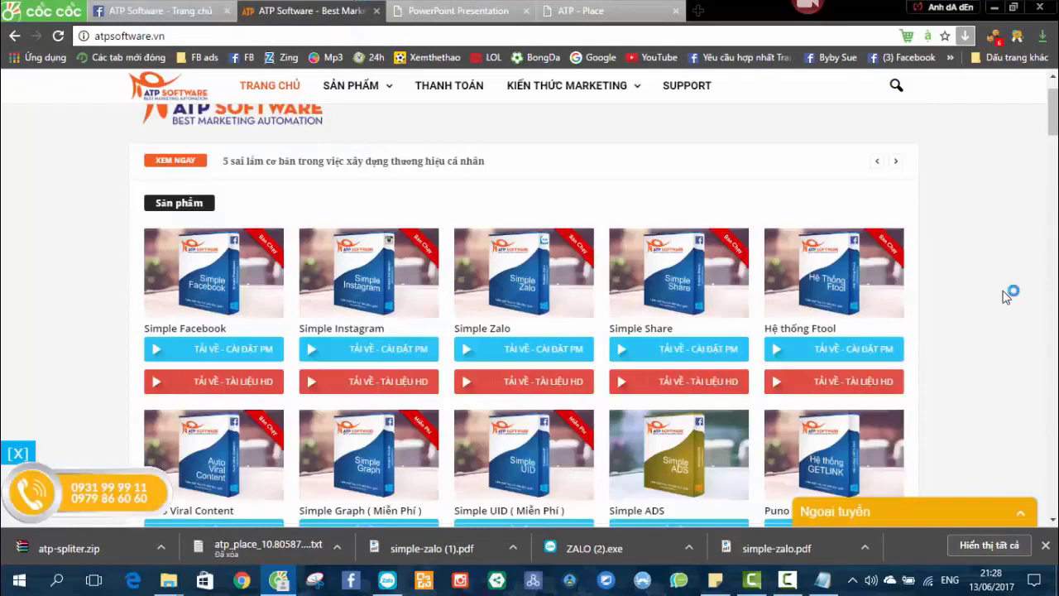
pyautogui.scroll(-3, 1001, 298)
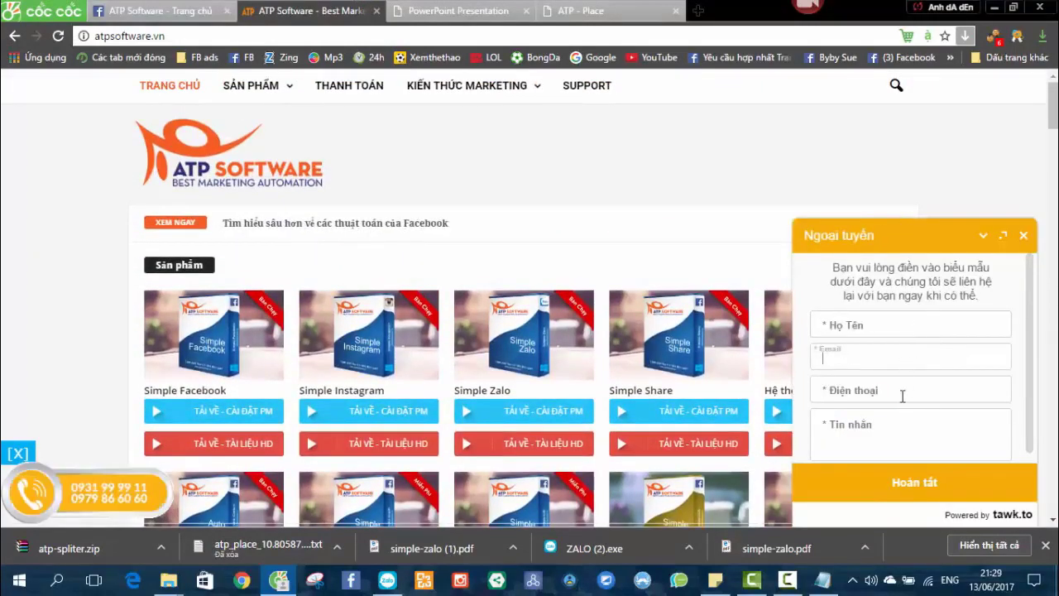
pyautogui.click(882, 420)
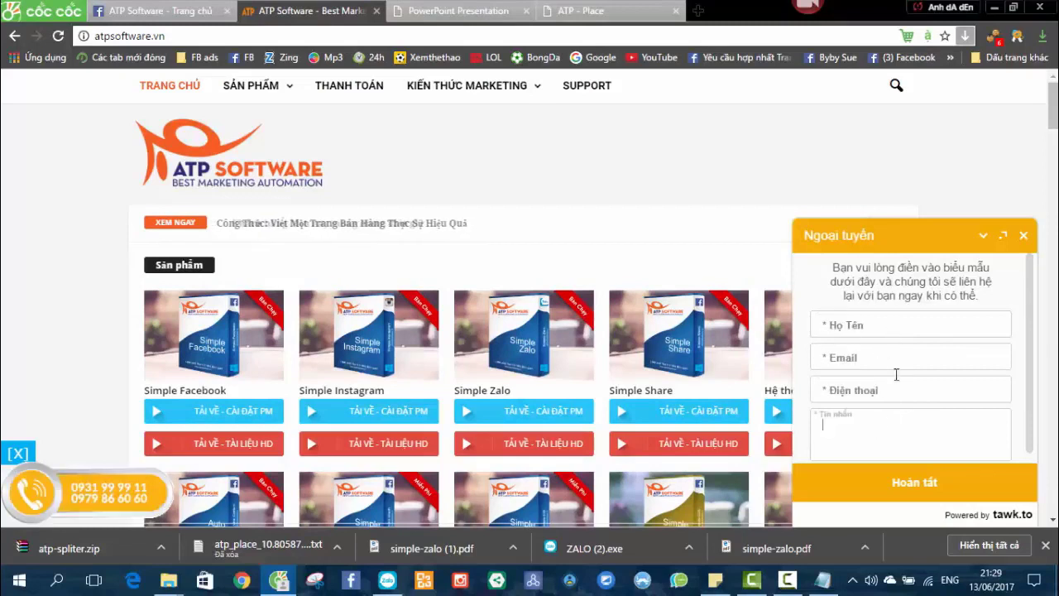
pyautogui.click(896, 319)
pyautogui.click(896, 358)
pyautogui.click(886, 389)
pyautogui.click(904, 373)
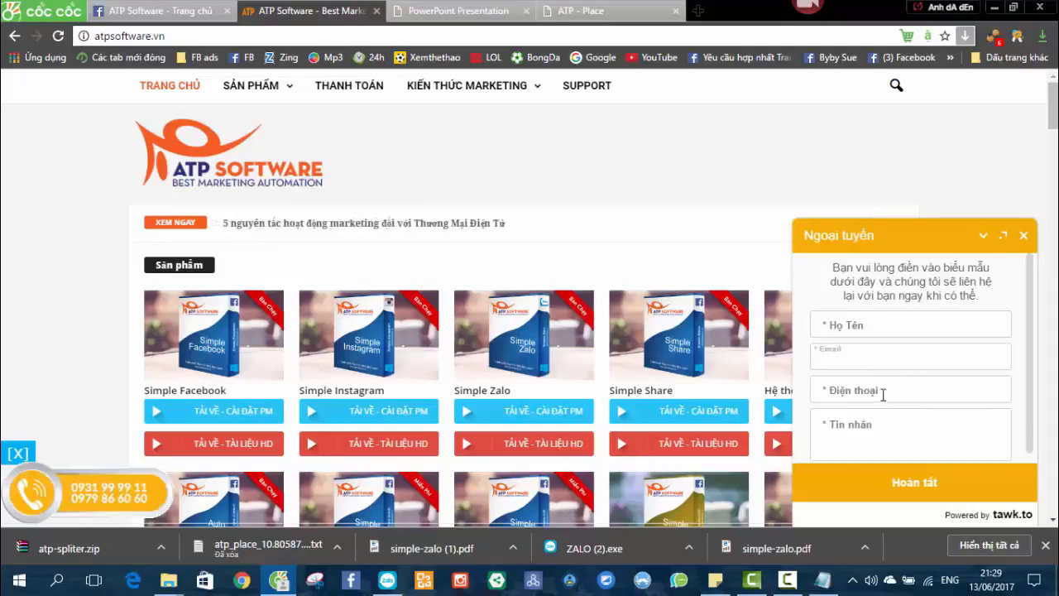
pyautogui.click(958, 233)
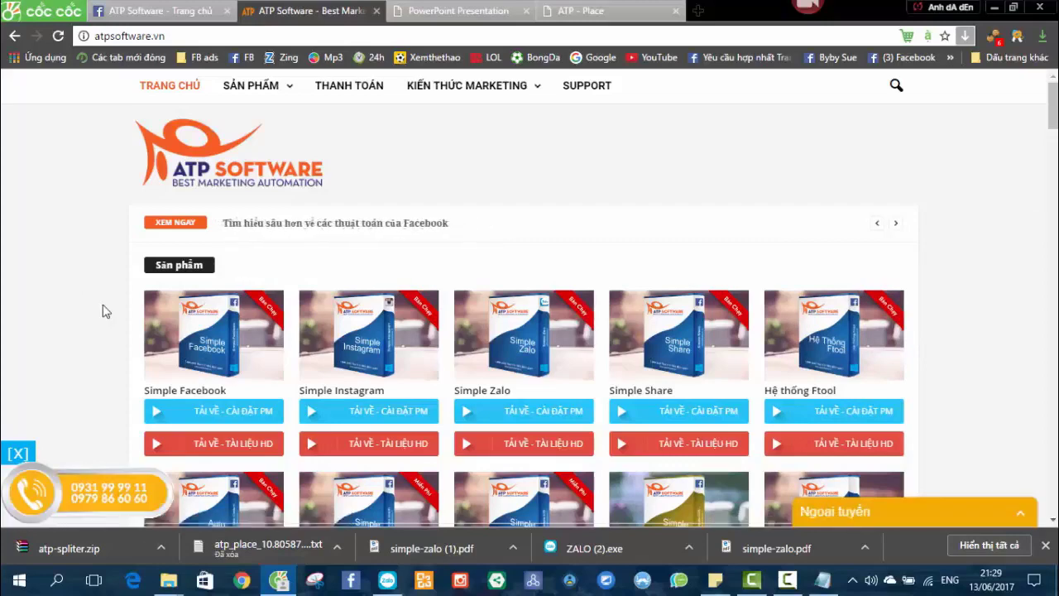
pyautogui.scroll(-1, 87, 348)
pyautogui.scroll(1, 86, 349)
# Search Facebook for 'atp' and open the ATP Software page from the results.
pyautogui.click(150, 6)
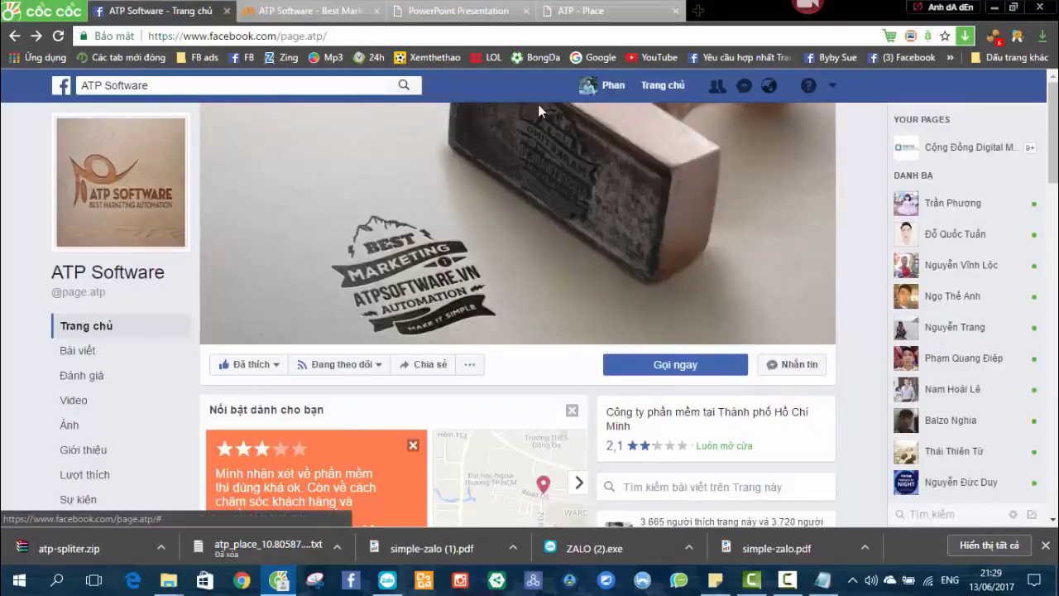
pyautogui.scroll(-3, 494, 328)
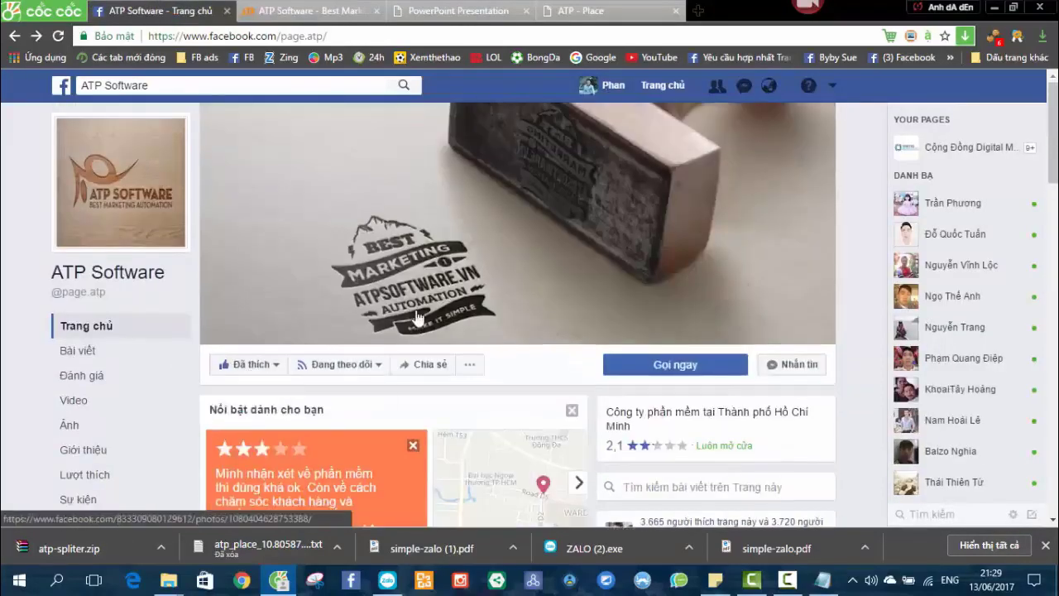
pyautogui.scroll(3, 494, 329)
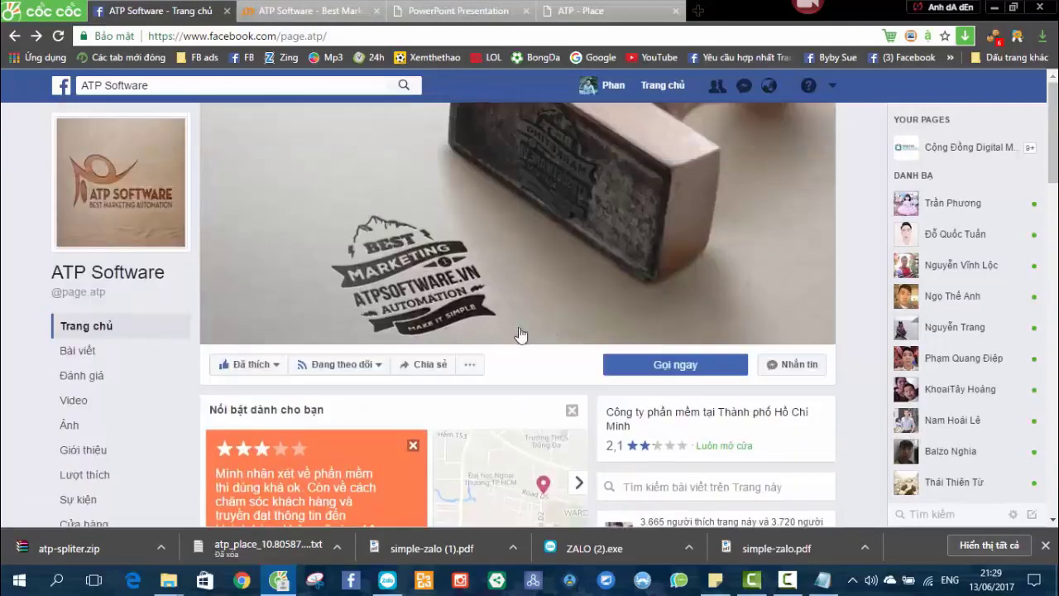
pyautogui.click(221, 84)
pyautogui.write('atp')
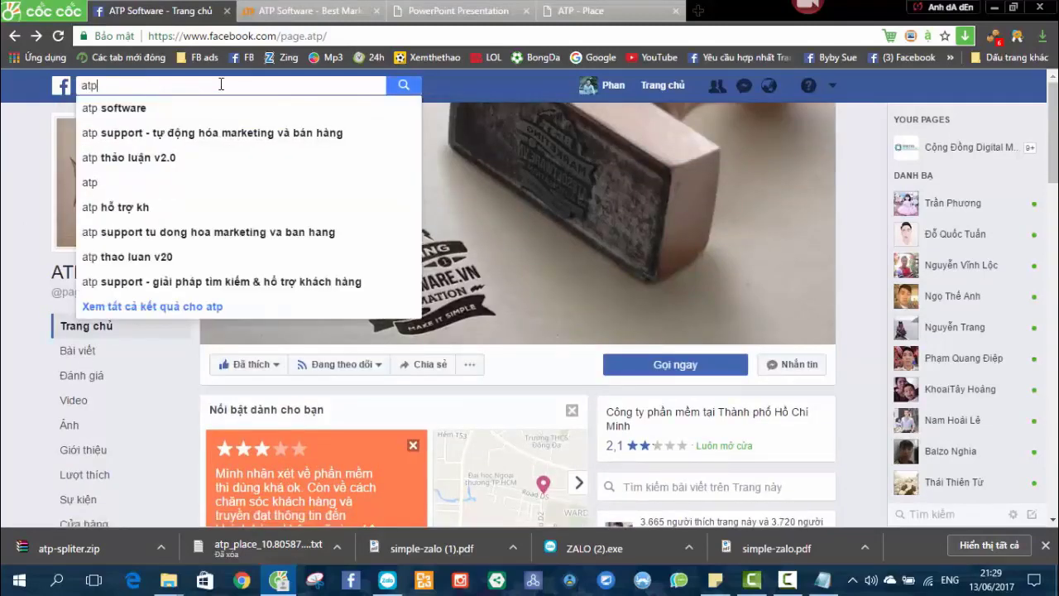
pyautogui.click(174, 116)
pyautogui.scroll(-5, 414, 248)
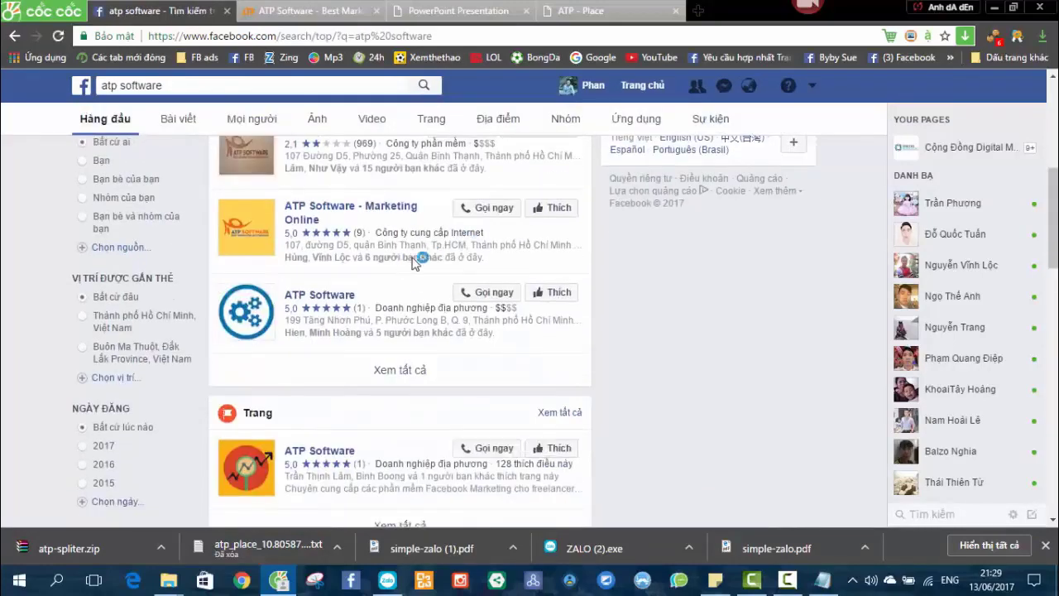
pyautogui.scroll(2, 403, 265)
pyautogui.click(345, 261)
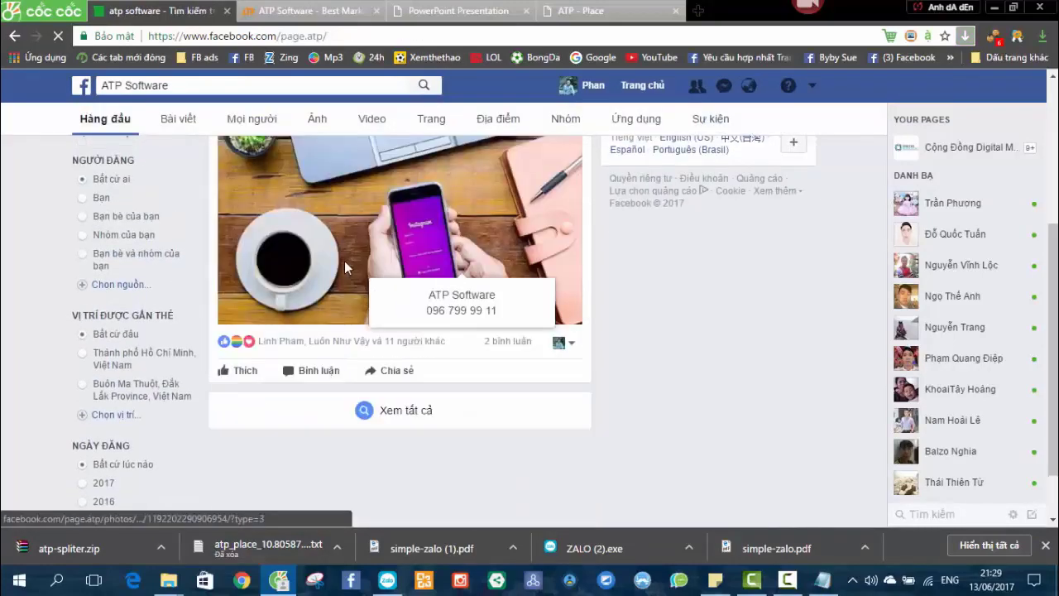
# Send the ATP Software page the message 'alo', then close the chat.
pyautogui.scroll(-3, 391, 266)
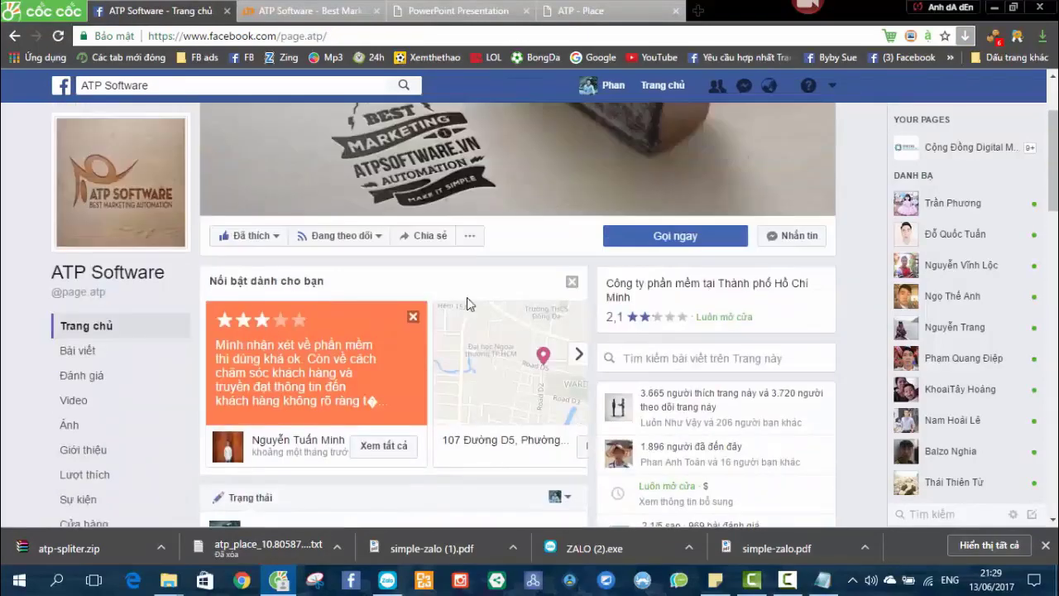
pyautogui.scroll(-10, 468, 297)
pyautogui.scroll(-1, 447, 293)
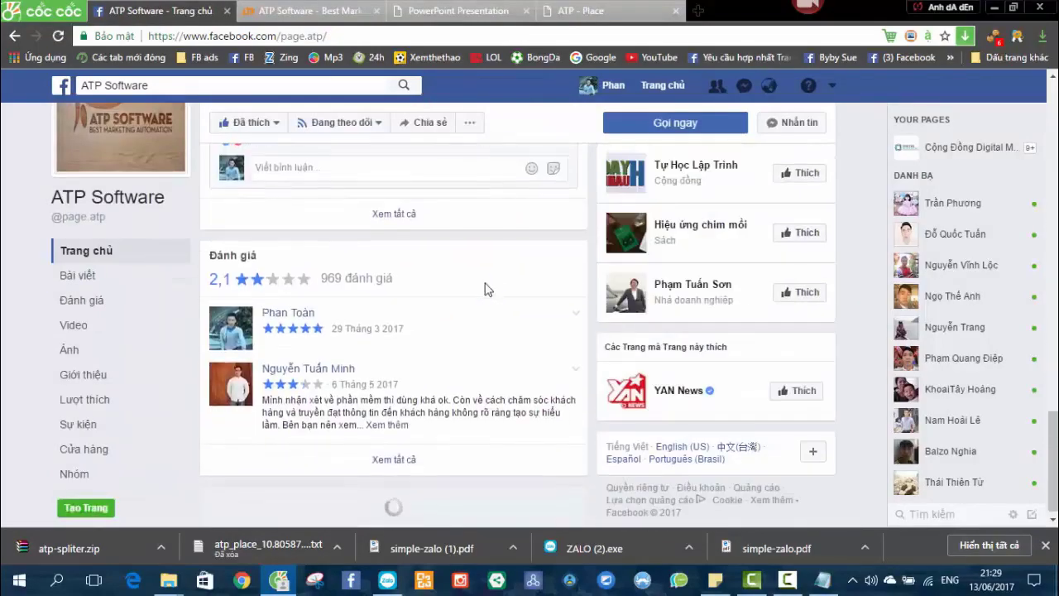
pyautogui.scroll(-15, 463, 298)
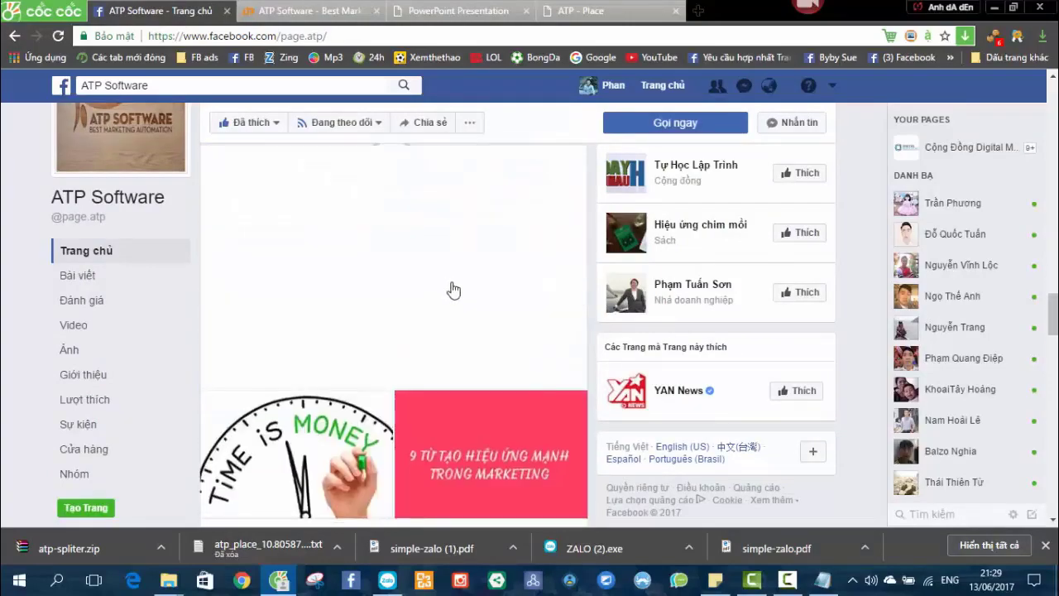
pyautogui.scroll(20, 447, 297)
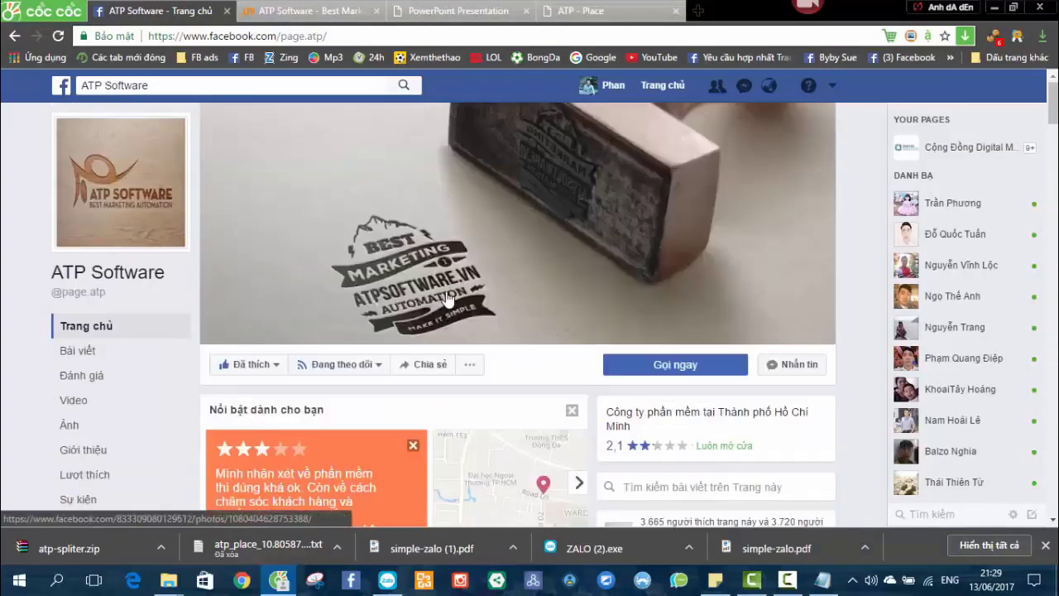
pyautogui.scroll(-3, 442, 281)
pyautogui.scroll(3, 443, 273)
pyautogui.click(796, 364)
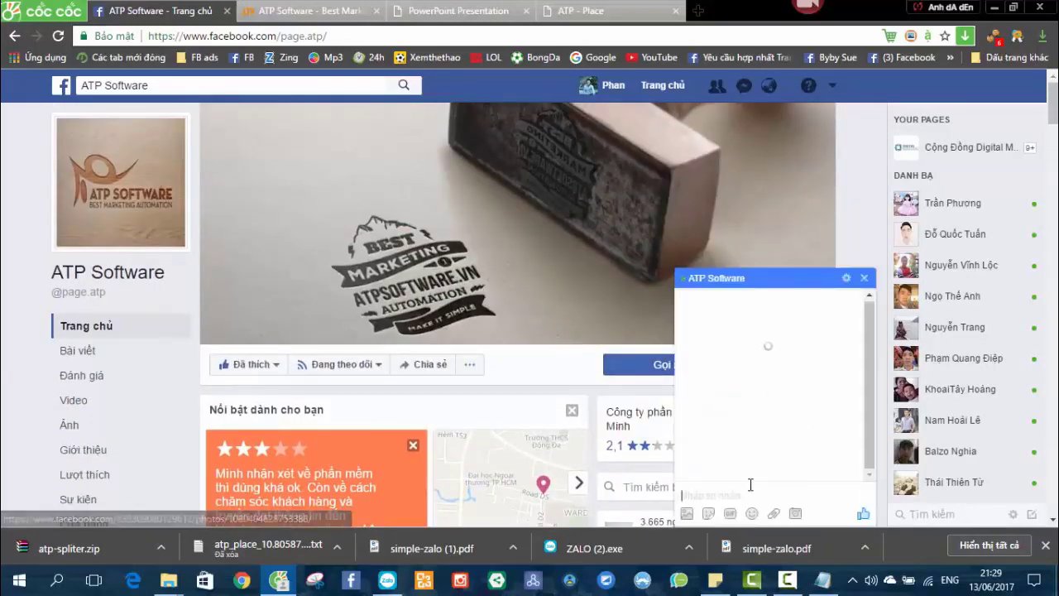
pyautogui.write('alo')
pyautogui.press('Return')
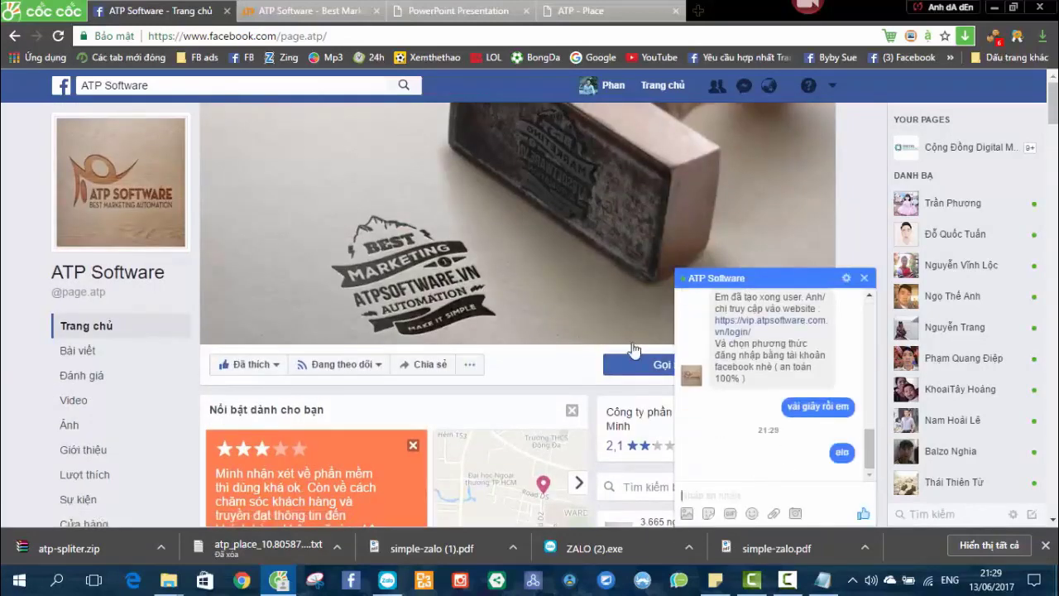
pyautogui.click(865, 278)
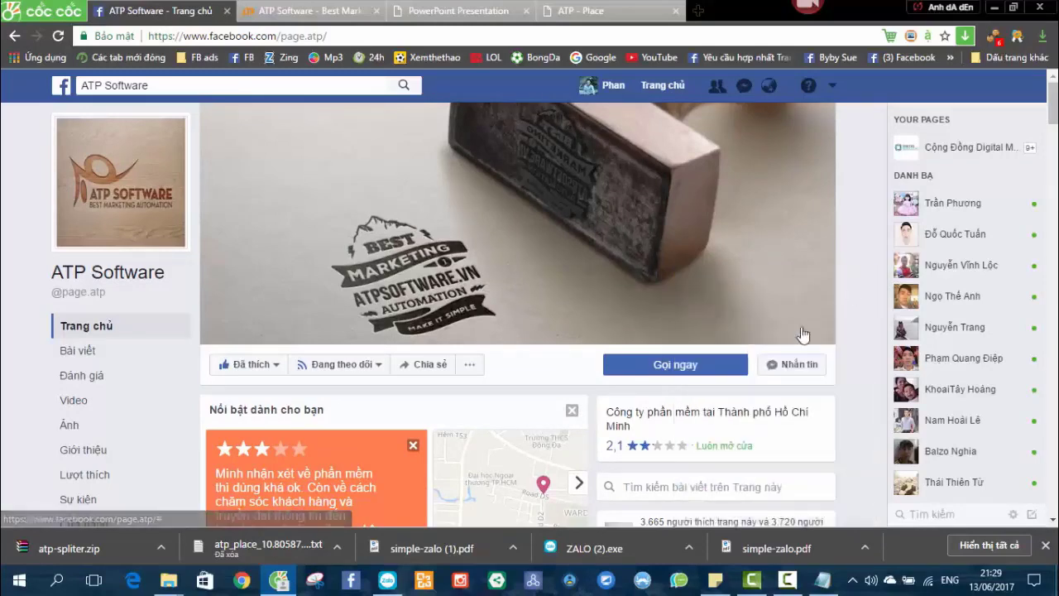
# Search 'atp' and pick the 'atp support - tự động hóa marketing và bán hàng' suggestion.
pyautogui.click(314, 9)
pyautogui.click(160, 7)
pyautogui.click(257, 86)
pyautogui.write('atp')
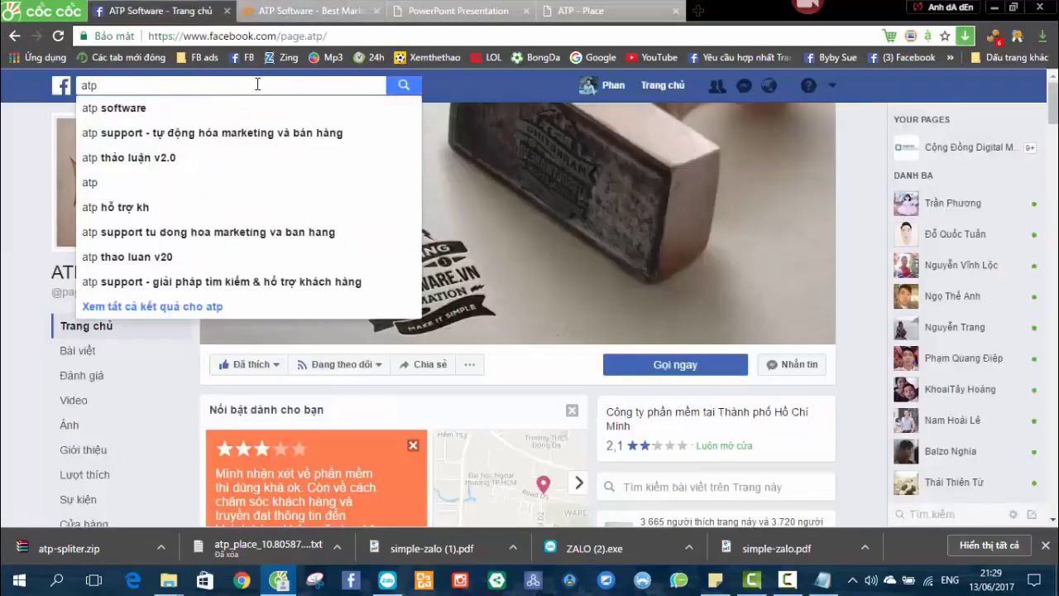
pyautogui.click(240, 135)
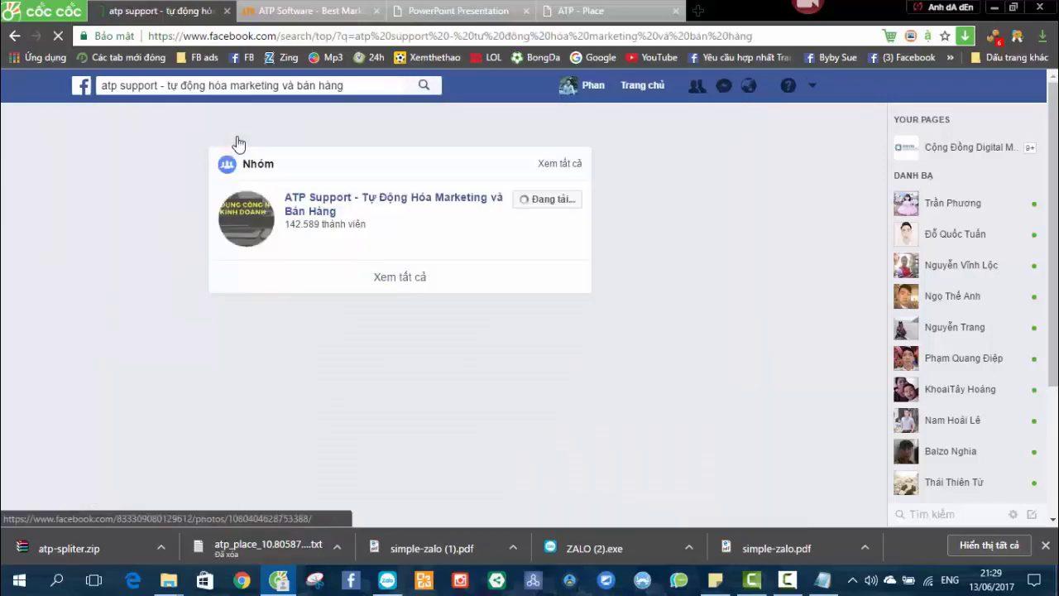